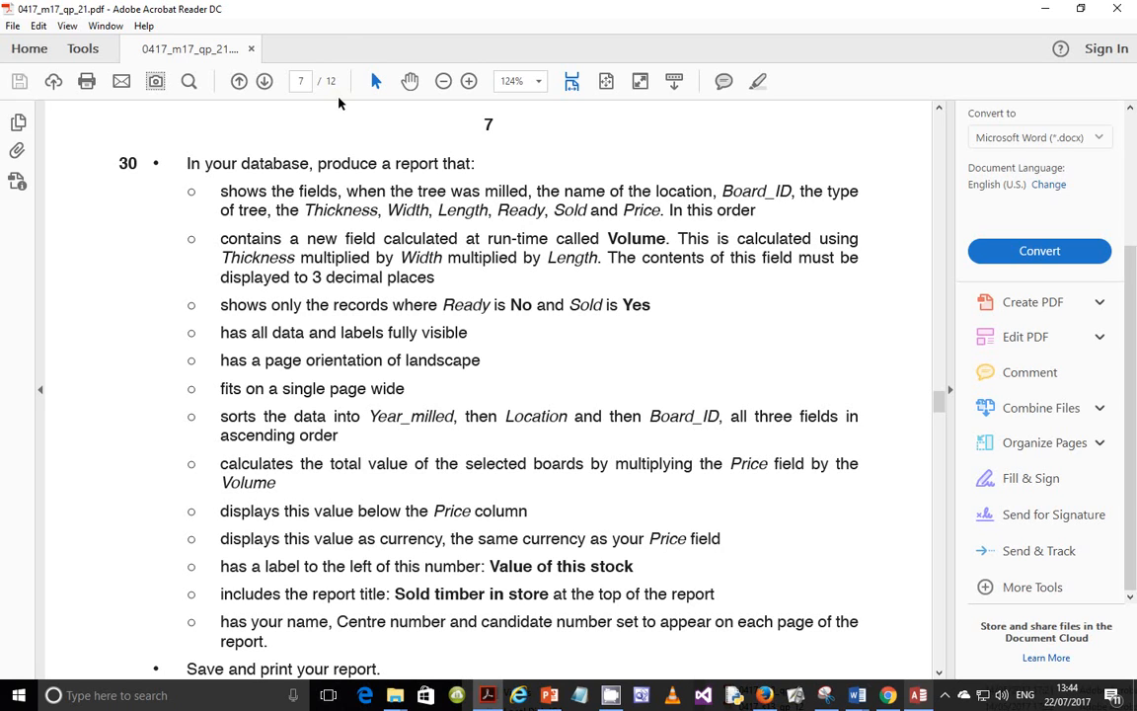
- Review question 30's report requirements in the PDF, from the field list and Volume calculation through record selection, layout, sorting and title
left_click_drag(215, 191, 406, 205)
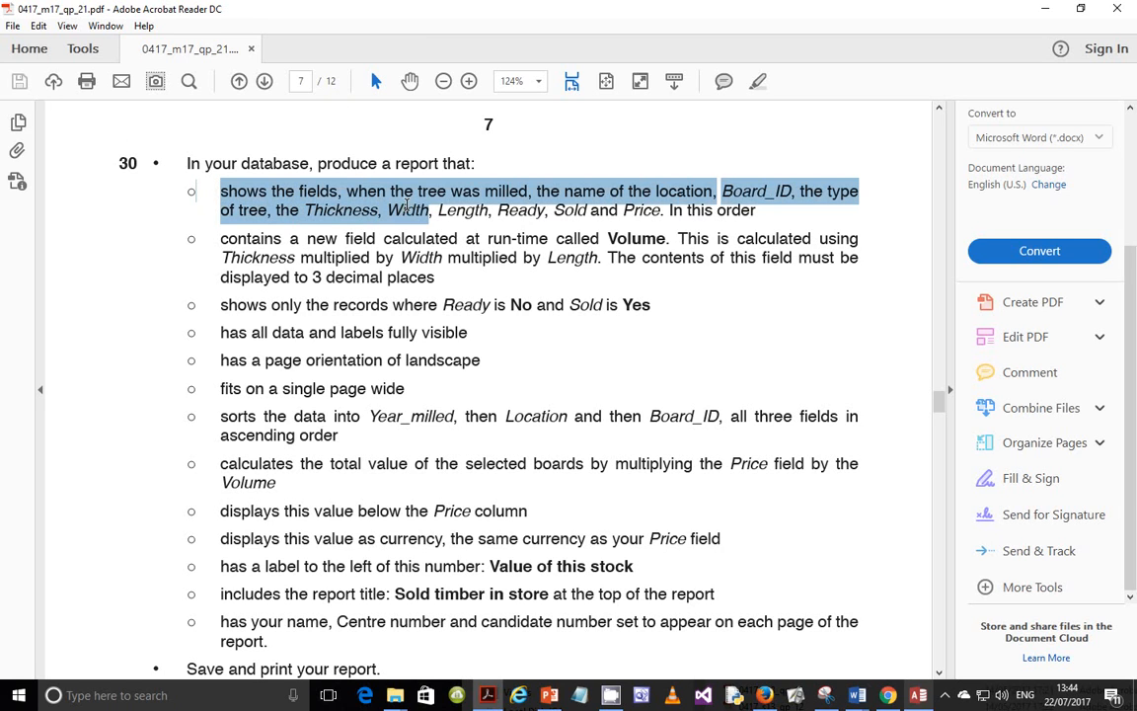
left_click_drag(221, 238, 389, 275)
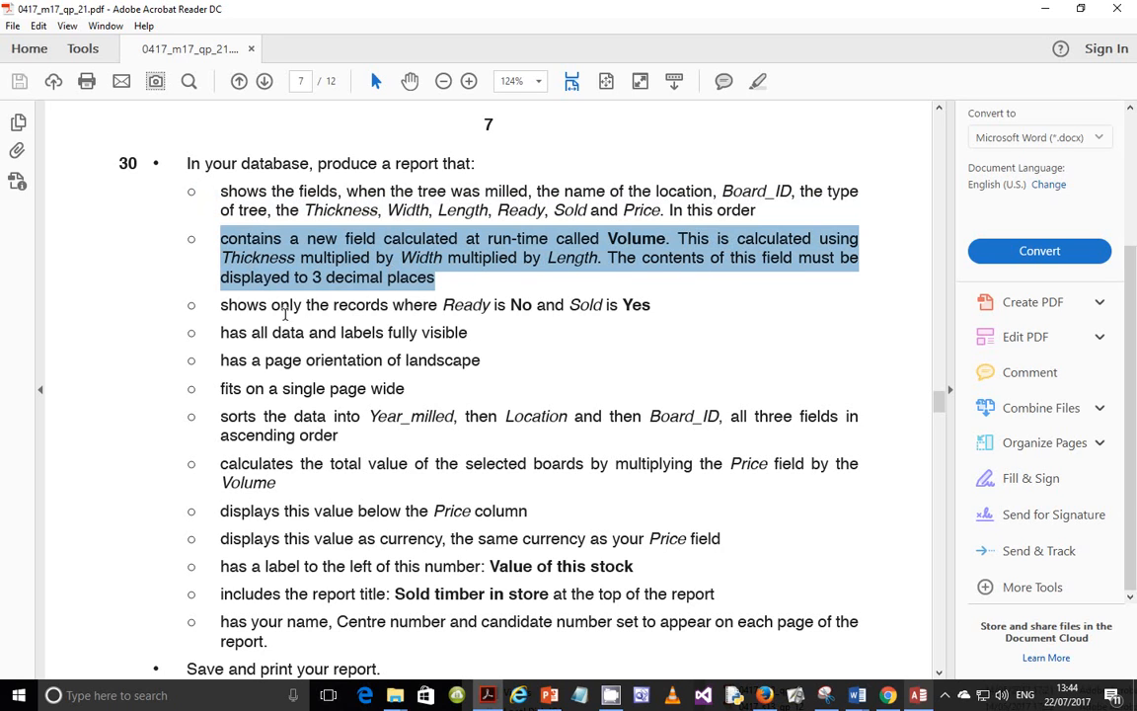
left_click_drag(221, 305, 643, 307)
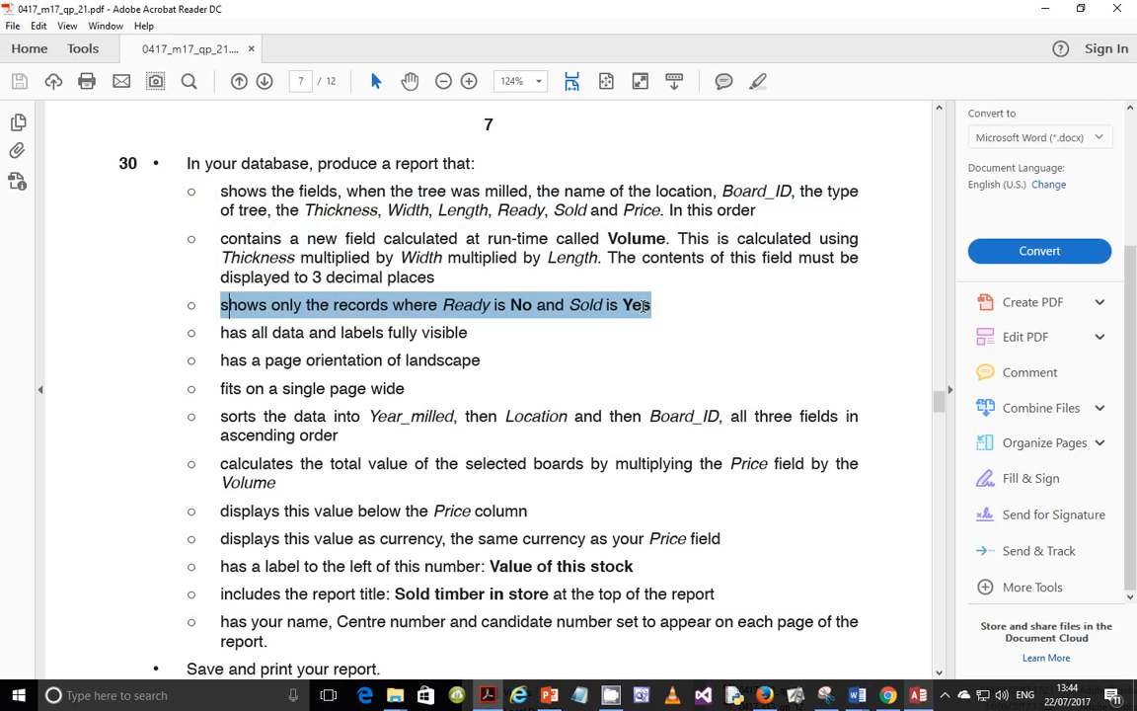
left_click_drag(649, 305, 251, 191)
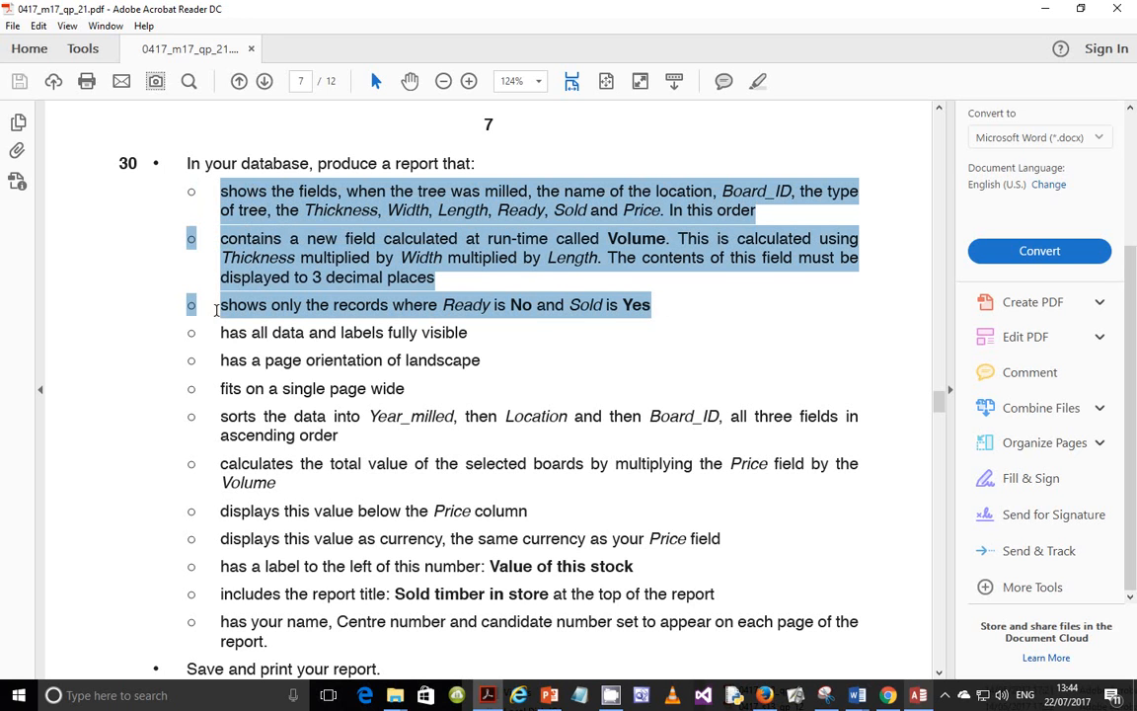
left_click_drag(219, 332, 481, 635)
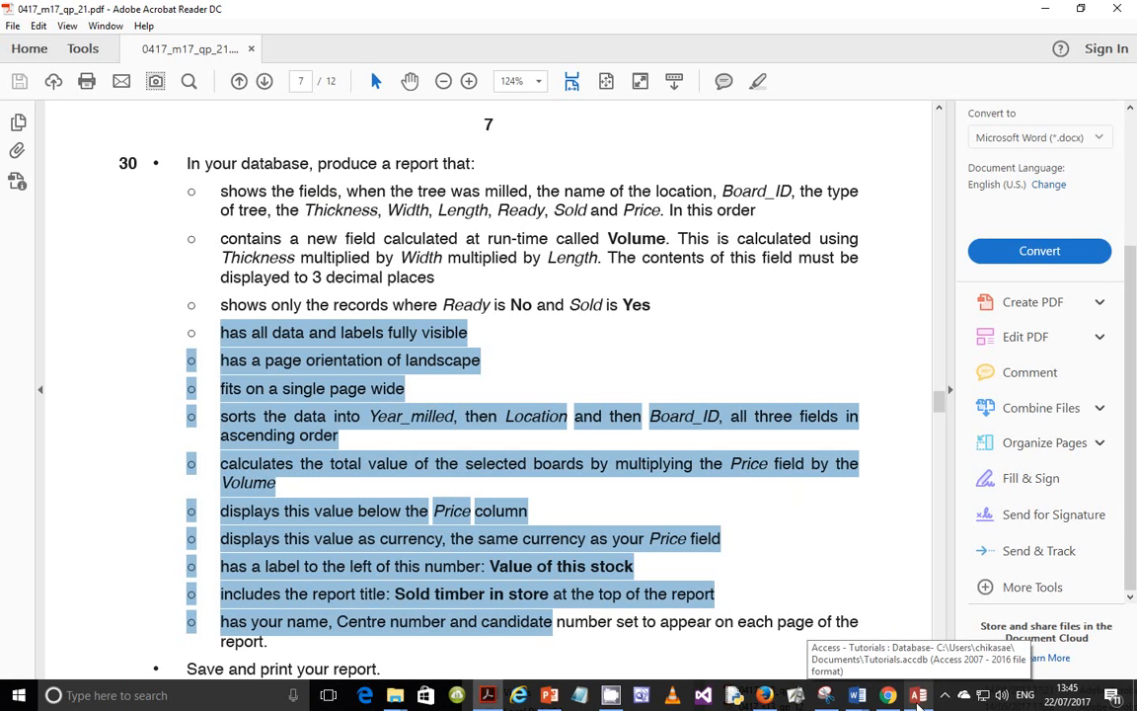
- Switch to the Tutorials database in Access and start a new query with the Simple Query Wizard
left_click(918, 696)
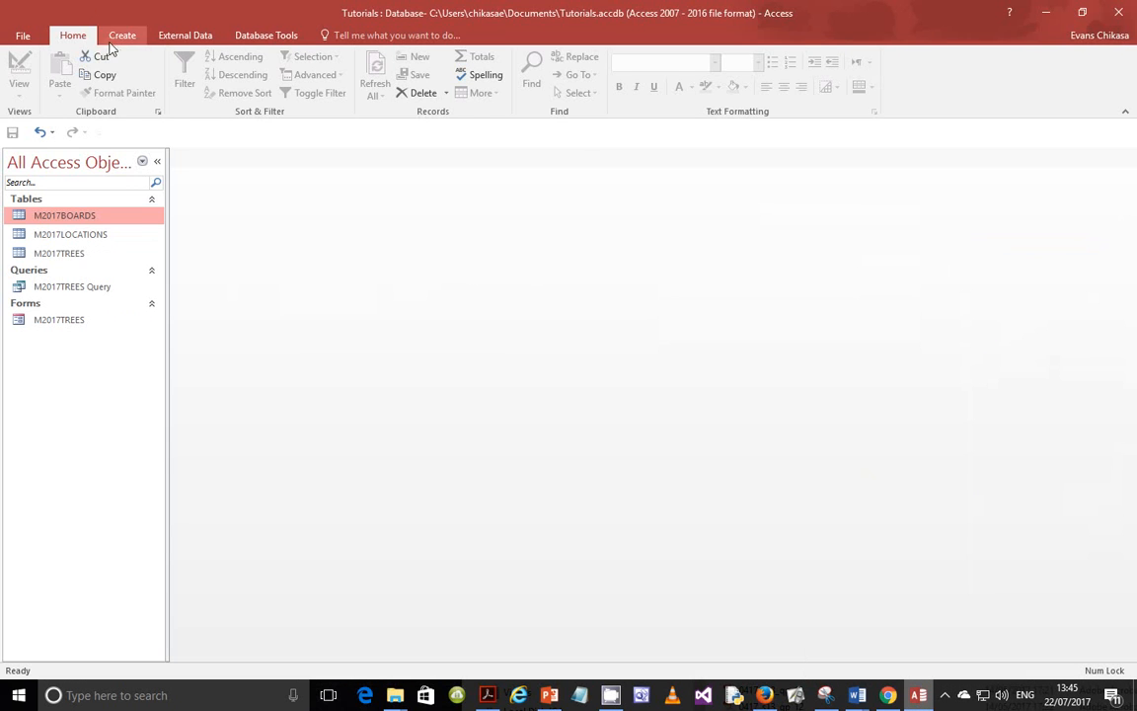
left_click(118, 36)
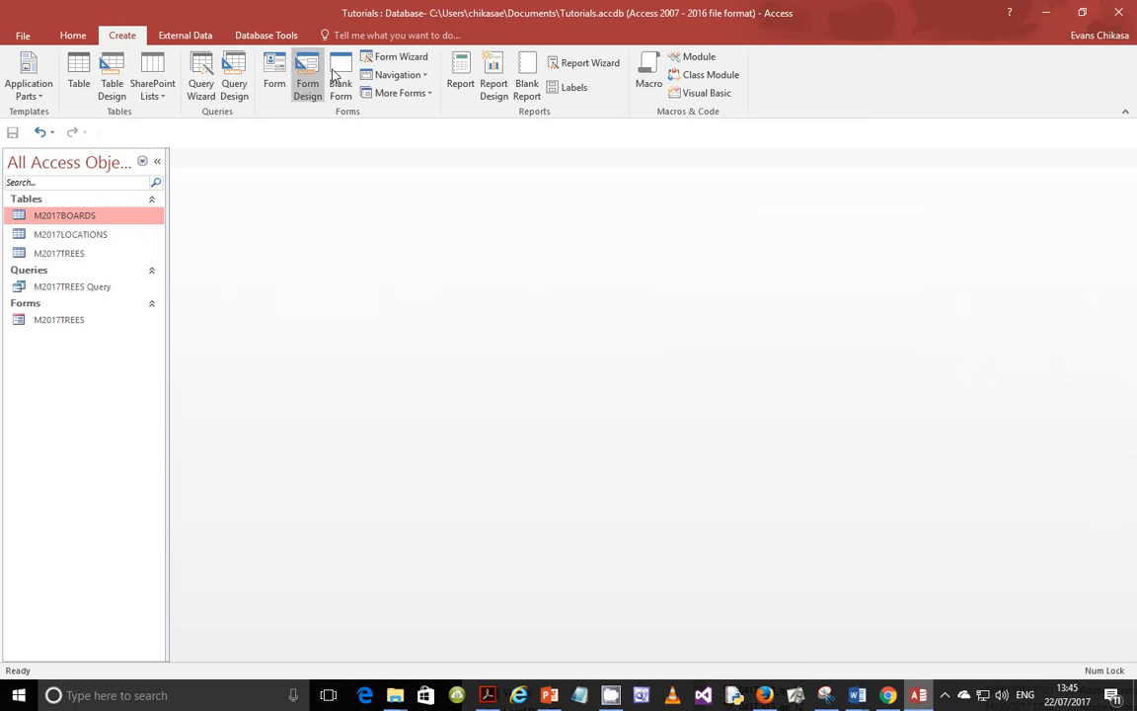
left_click(200, 88)
left_click(633, 409)
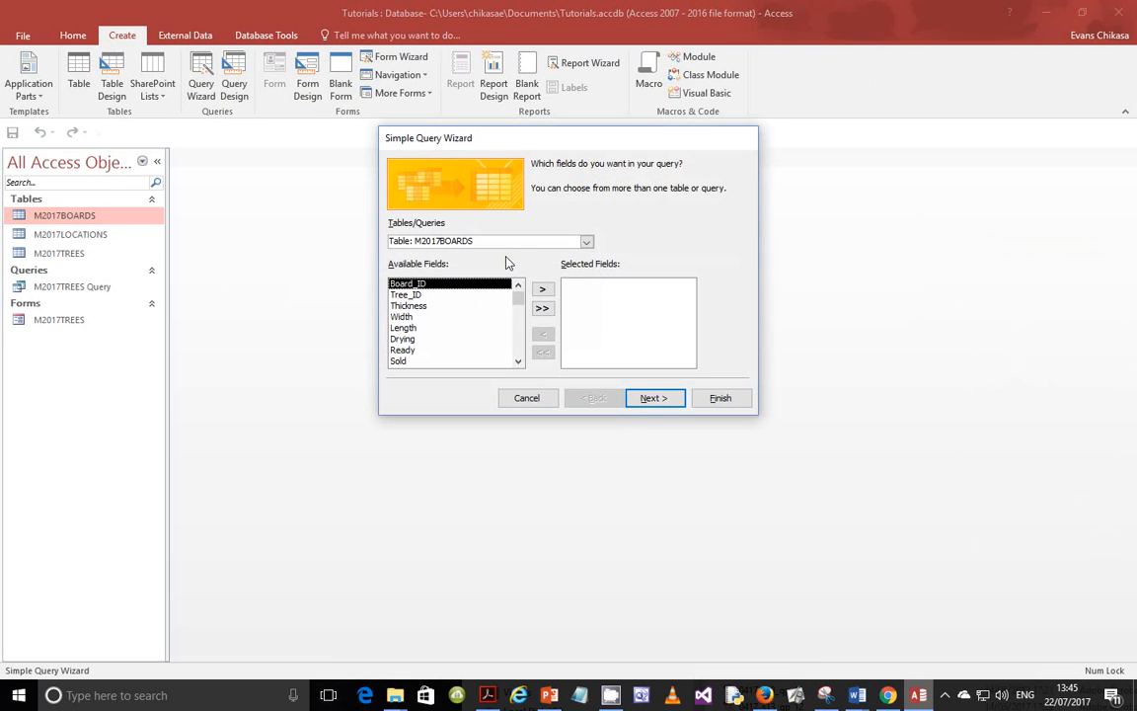
- Switch to the exam paper in Adobe Acrobat Reader and print a screen capture of question 30's required field list
left_click(488, 695)
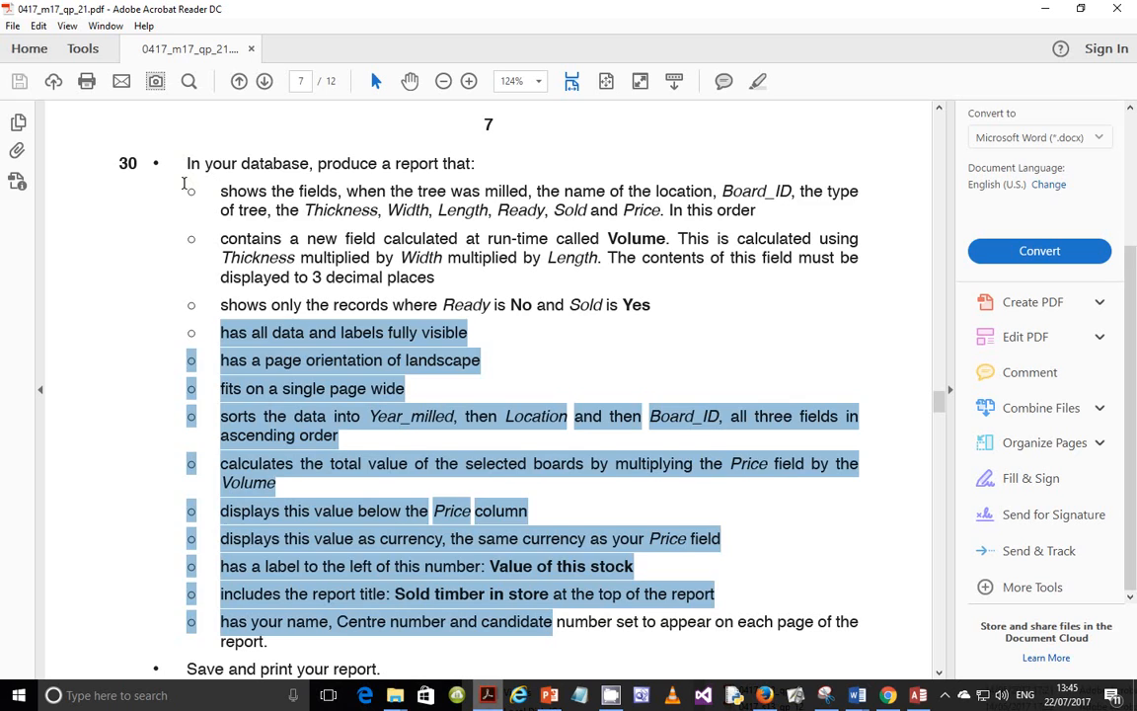
left_click_drag(184, 183, 827, 228)
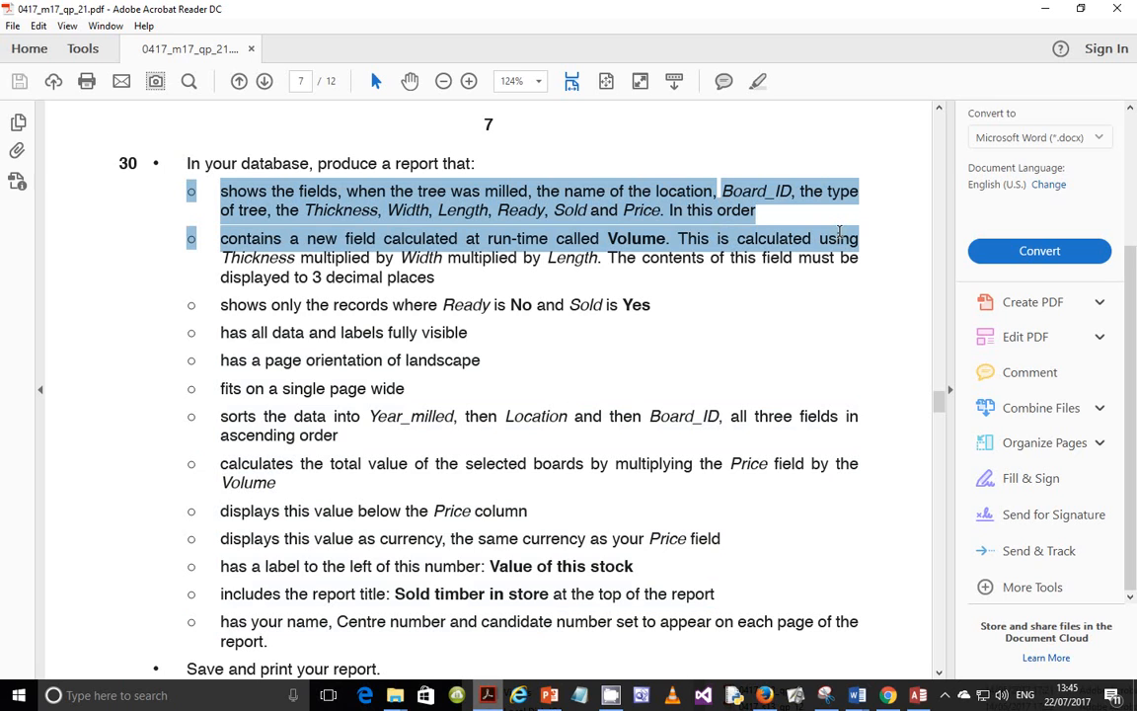
left_click_drag(839, 230, 755, 210)
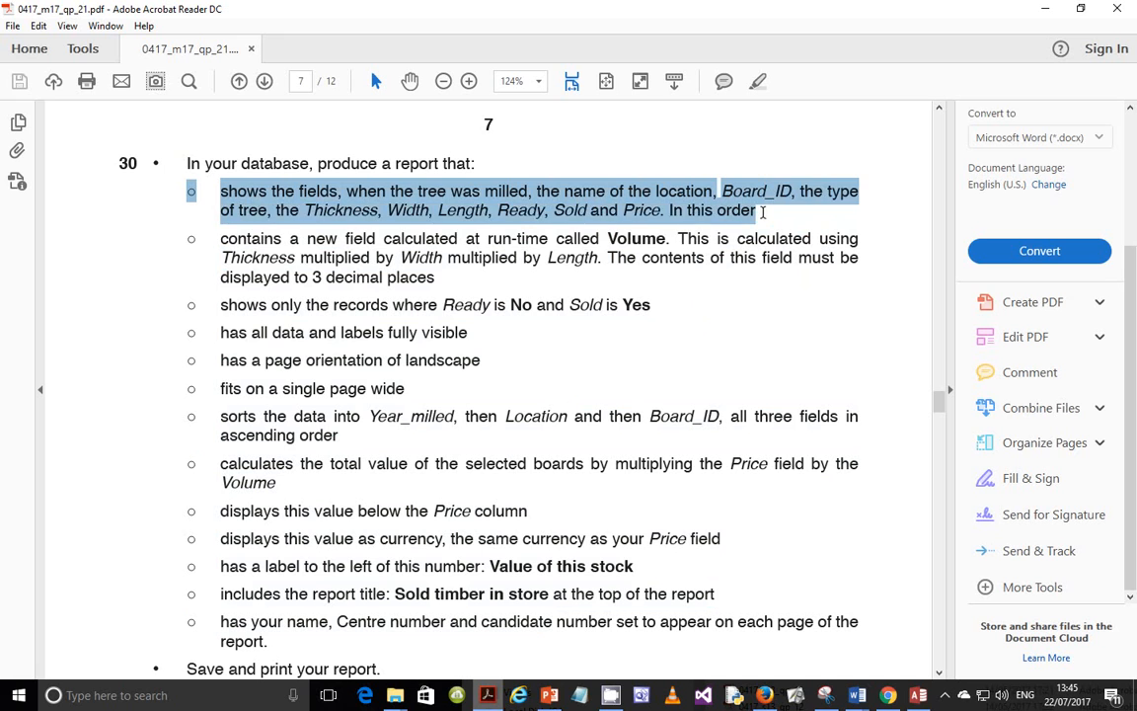
left_click(673, 247)
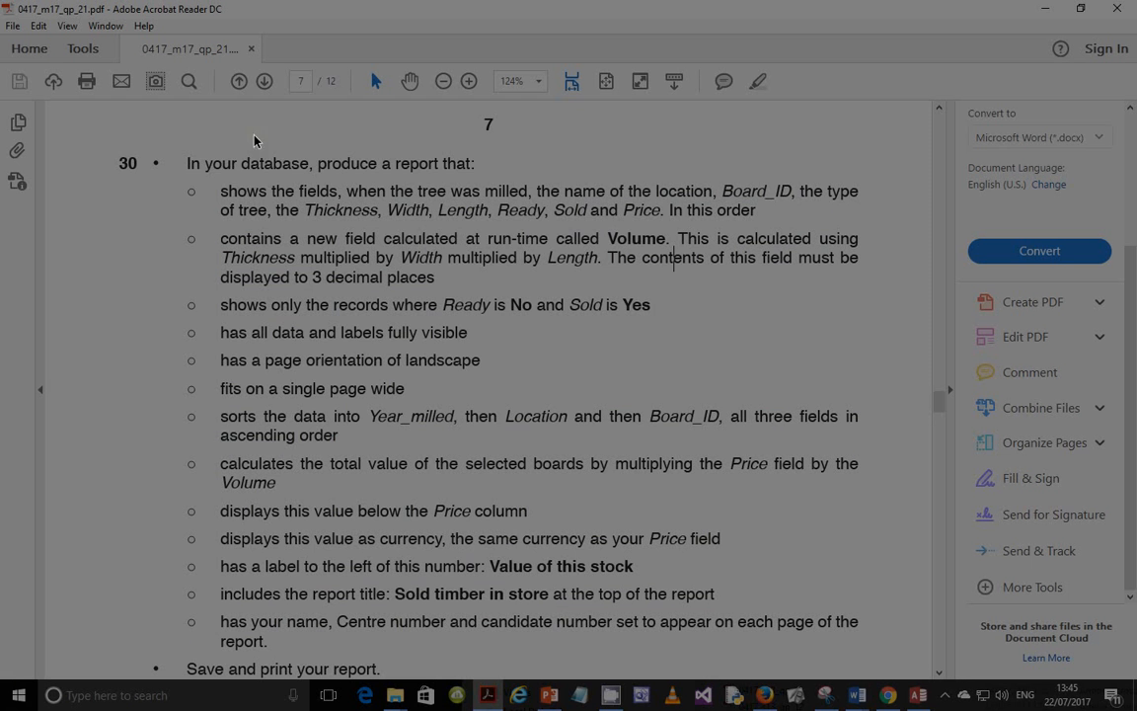
left_click_drag(170, 148, 876, 221)
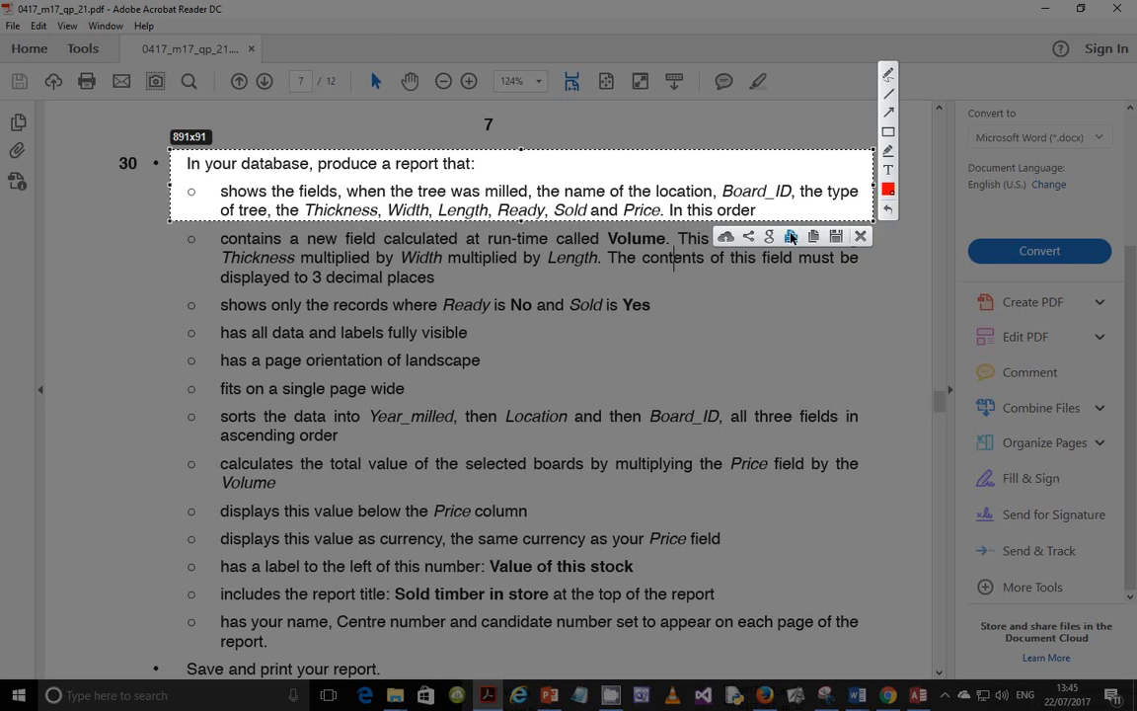
left_click(188, 325)
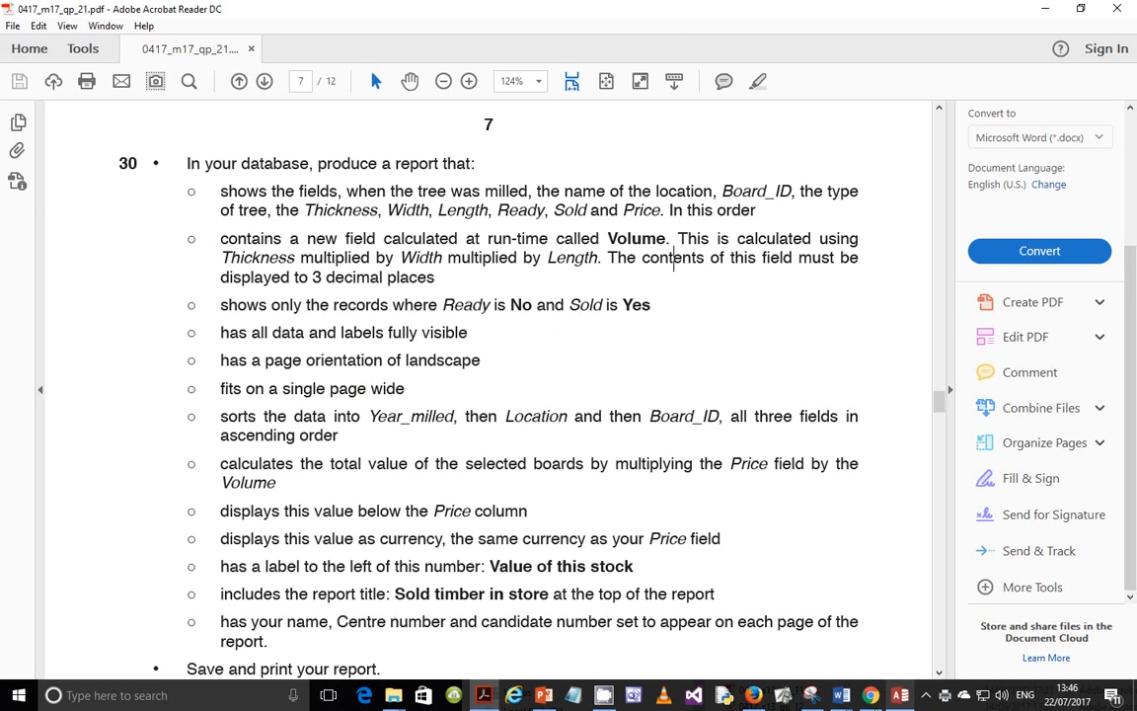
- Switch back to Access and add the Year_Milled field from table M2017TREES to the query
left_click(898, 699)
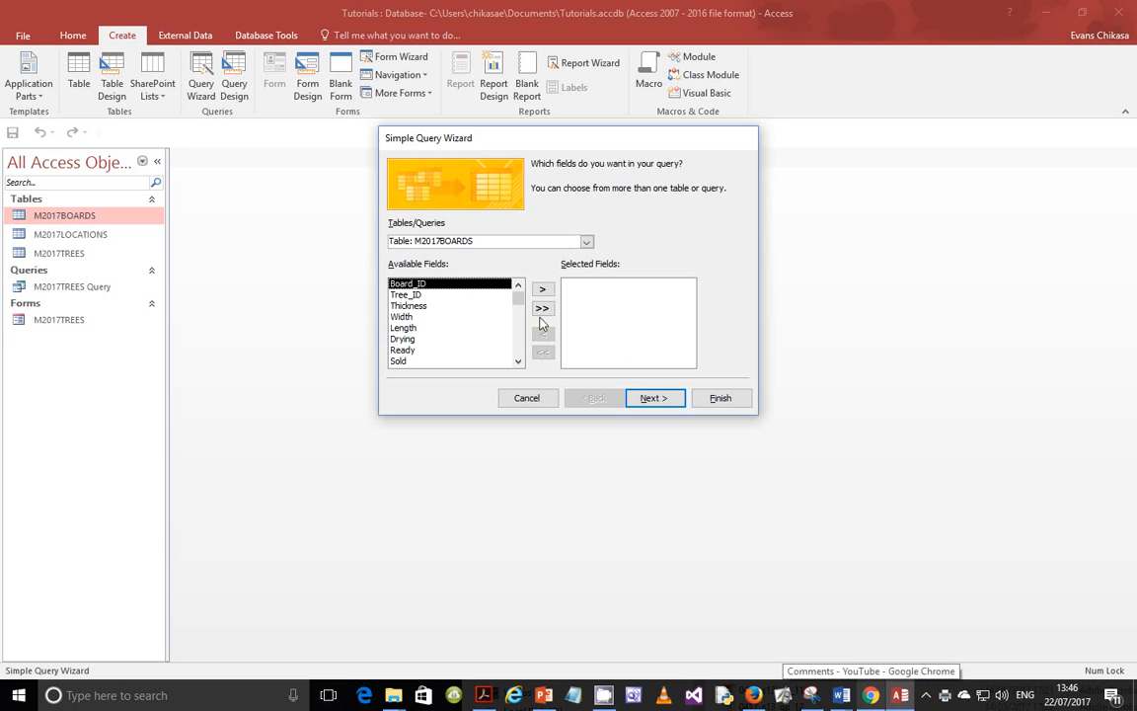
left_click(587, 242)
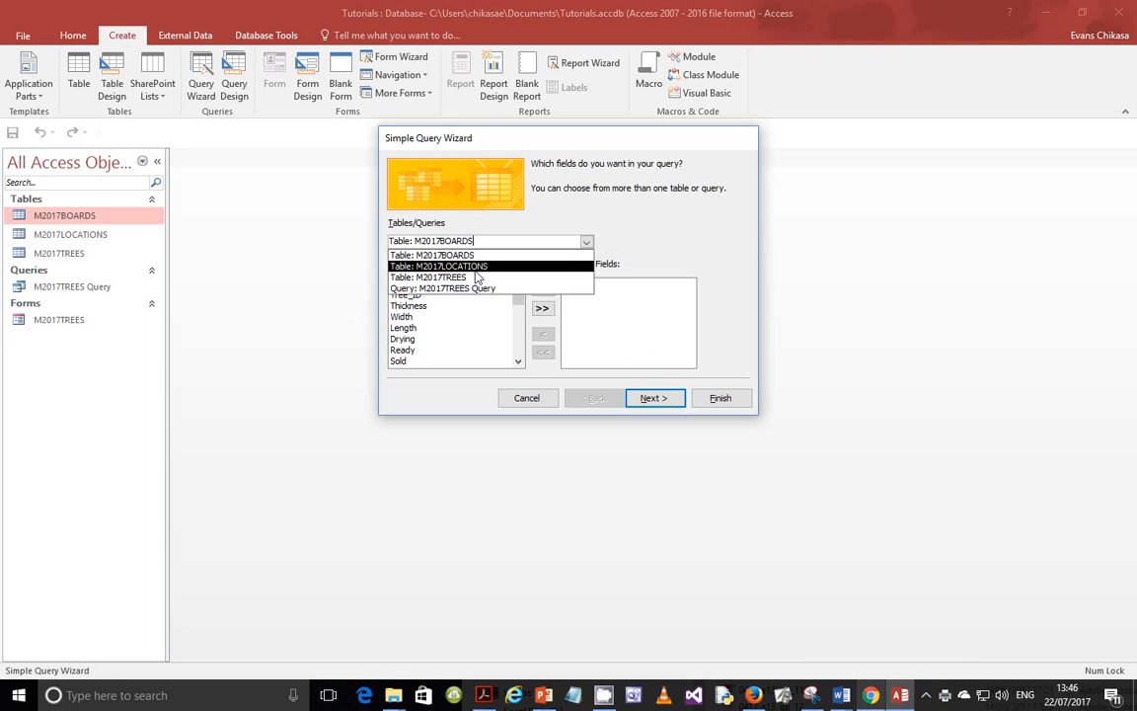
left_click(449, 279)
left_click(434, 317)
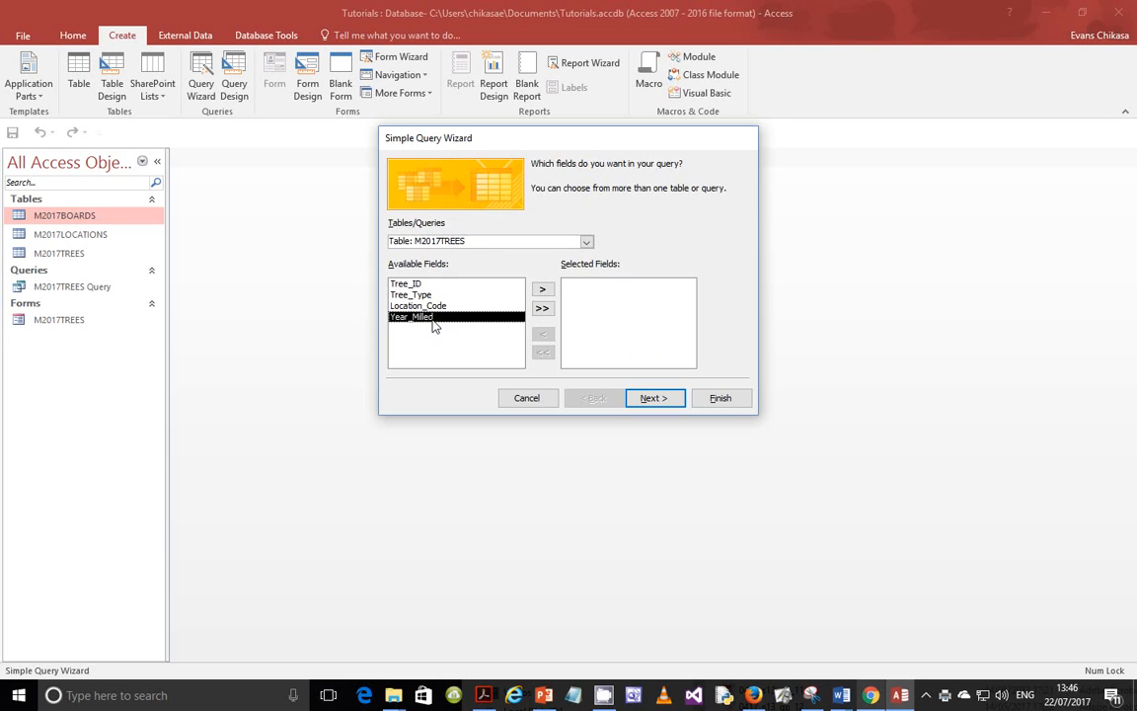
left_click(541, 290)
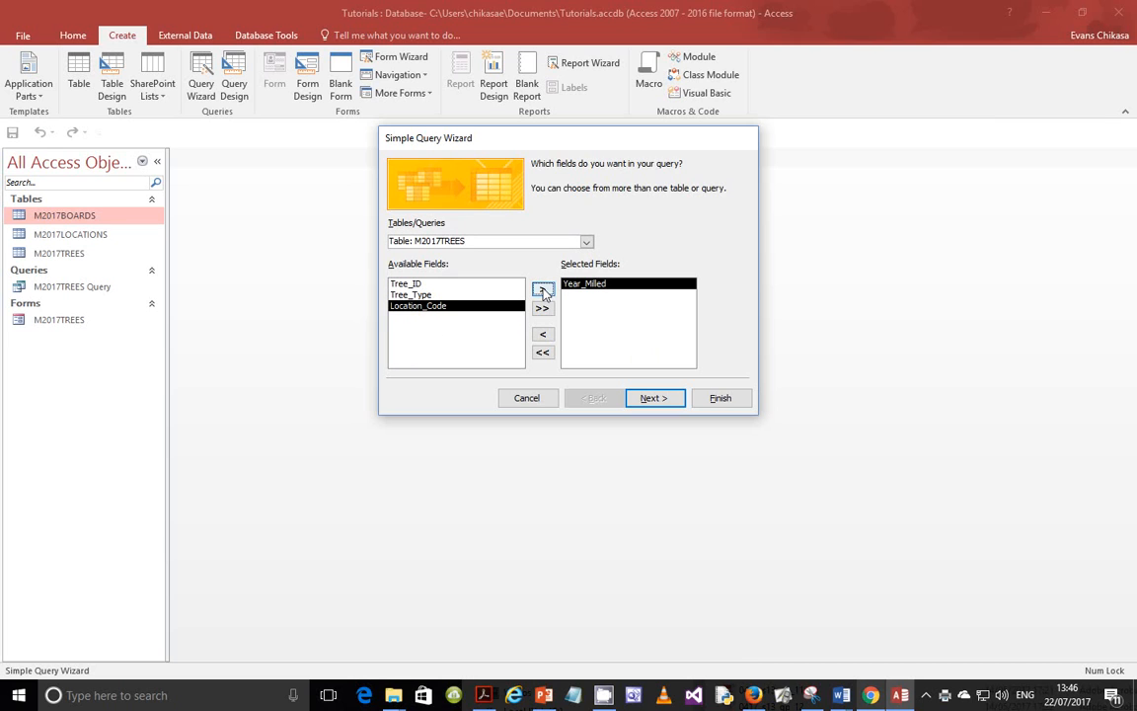
- Add the Location field from table M2017LOCATIONS and the Board_ID field from table M2017BOARDS to the query
left_click(586, 242)
left_click(508, 269)
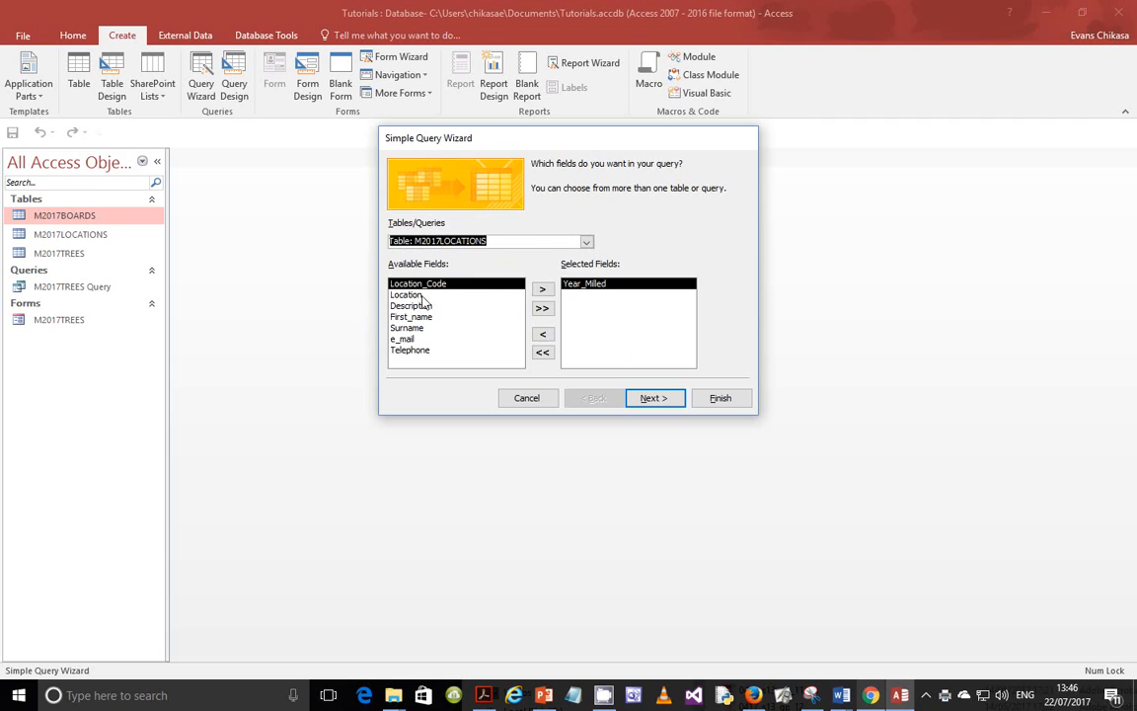
double_click(476, 294)
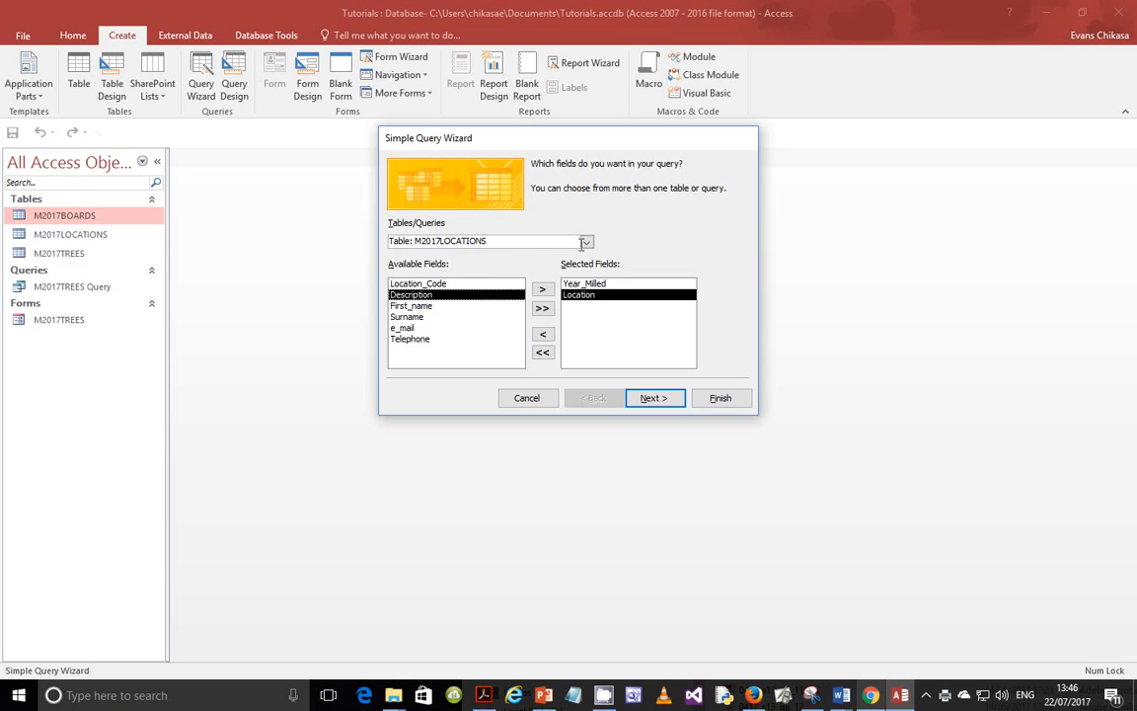
left_click(507, 241)
left_click(506, 255)
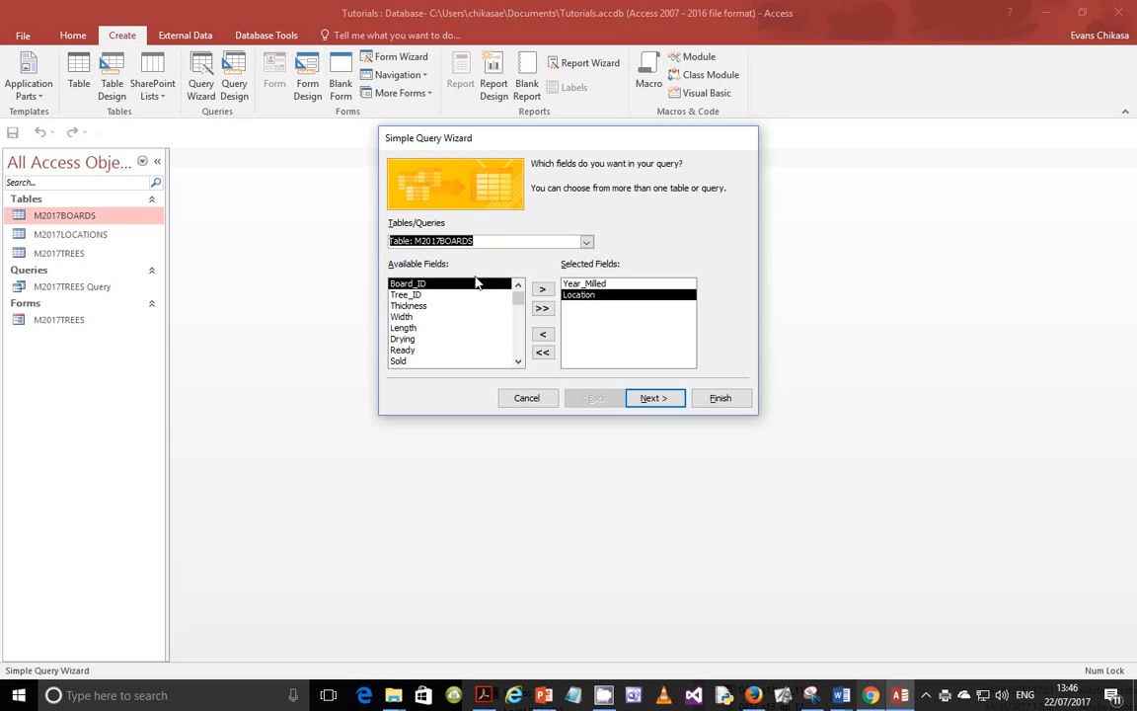
double_click(414, 284)
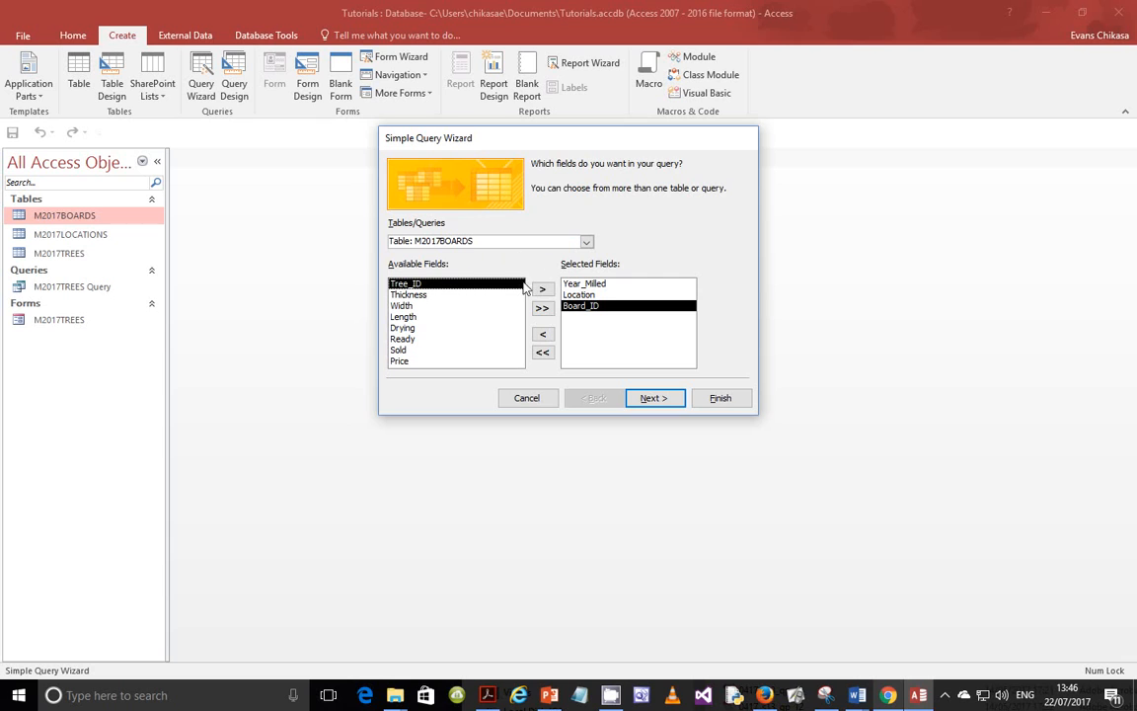
- Add the Tree_Type field from table M2017TREES after Board_ID in the query's selected fields
left_click(587, 242)
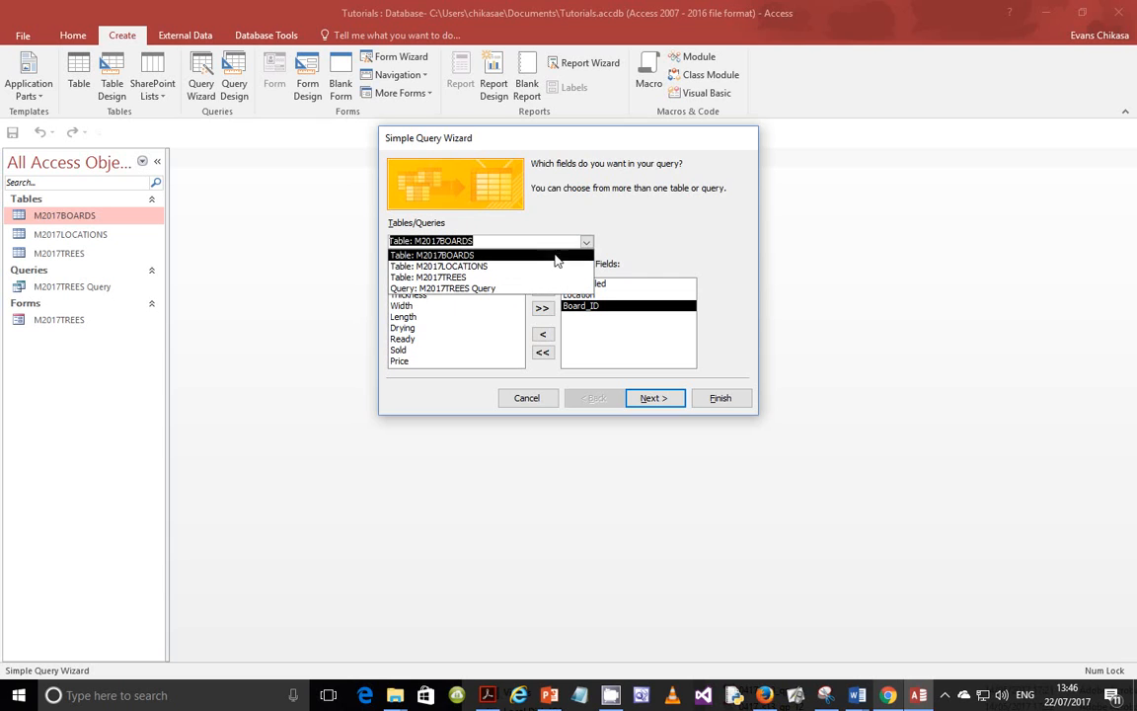
left_click(434, 278)
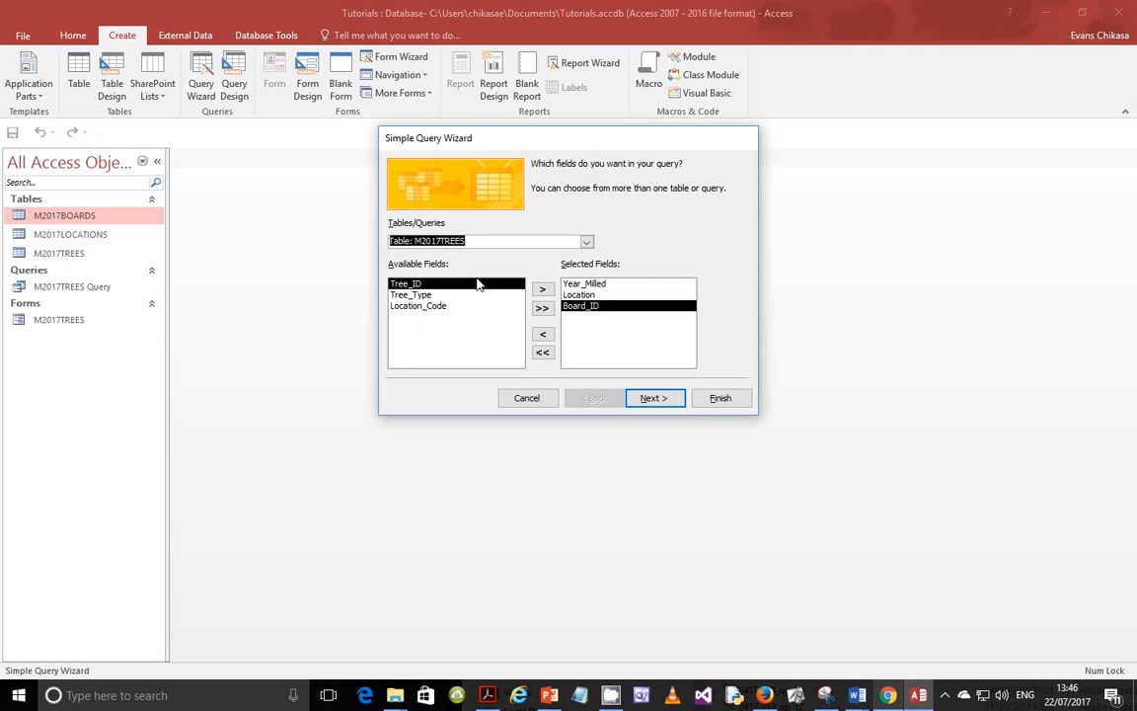
left_click(423, 295)
double_click(423, 295)
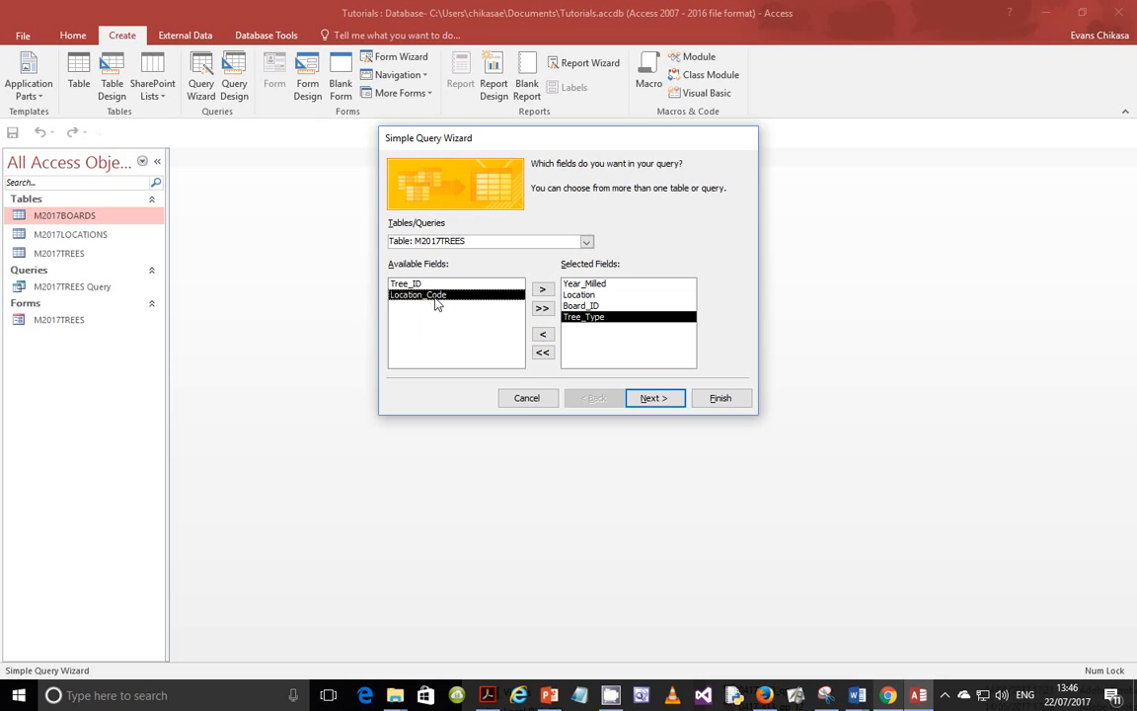
- Add the Thickness, Width, Length, Ready, Sold and Price fields from table M2017BOARDS to the query, in that order
left_click(587, 242)
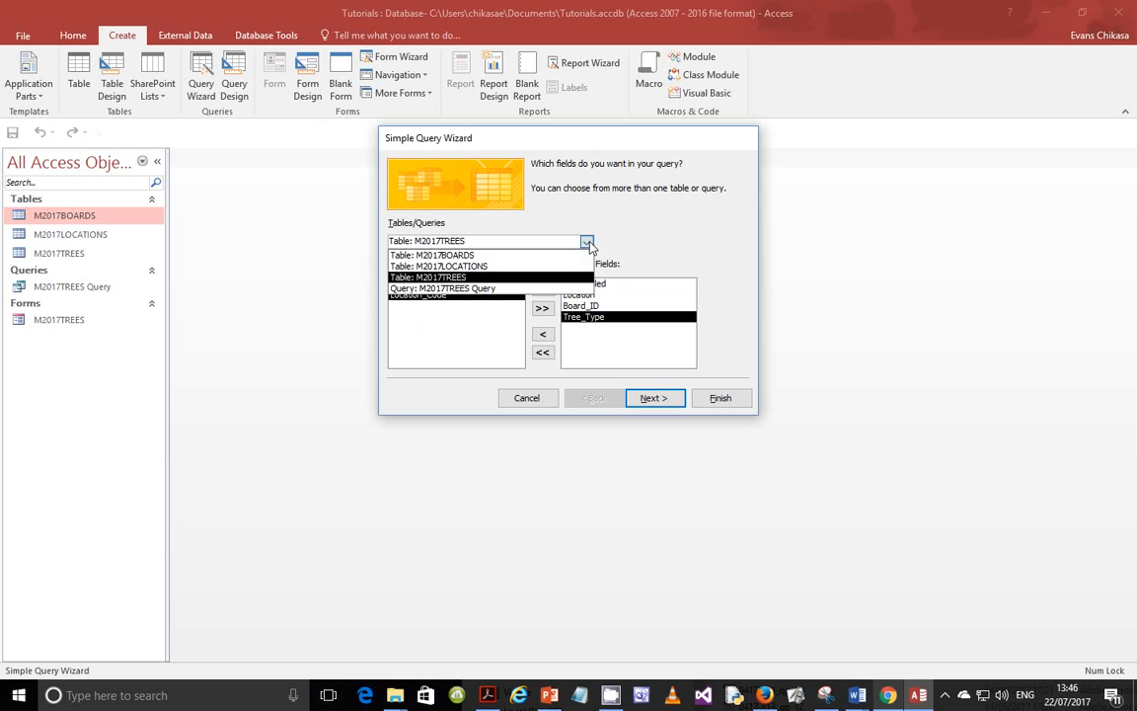
left_click(446, 256)
double_click(423, 294)
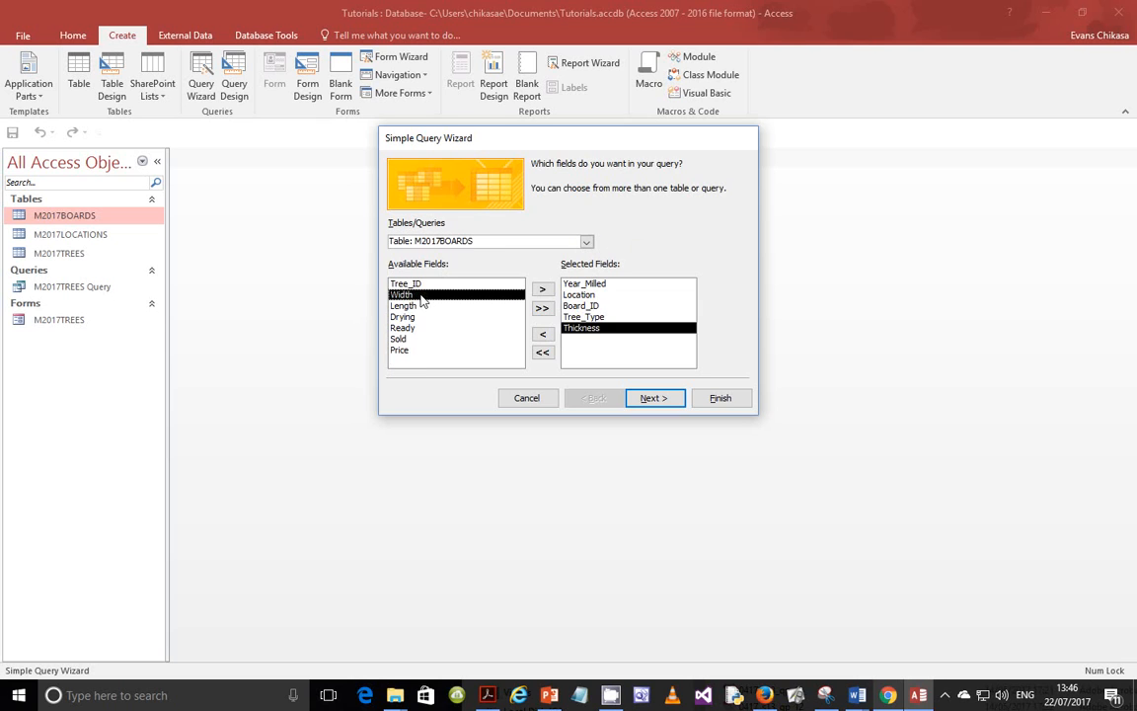
double_click(421, 297)
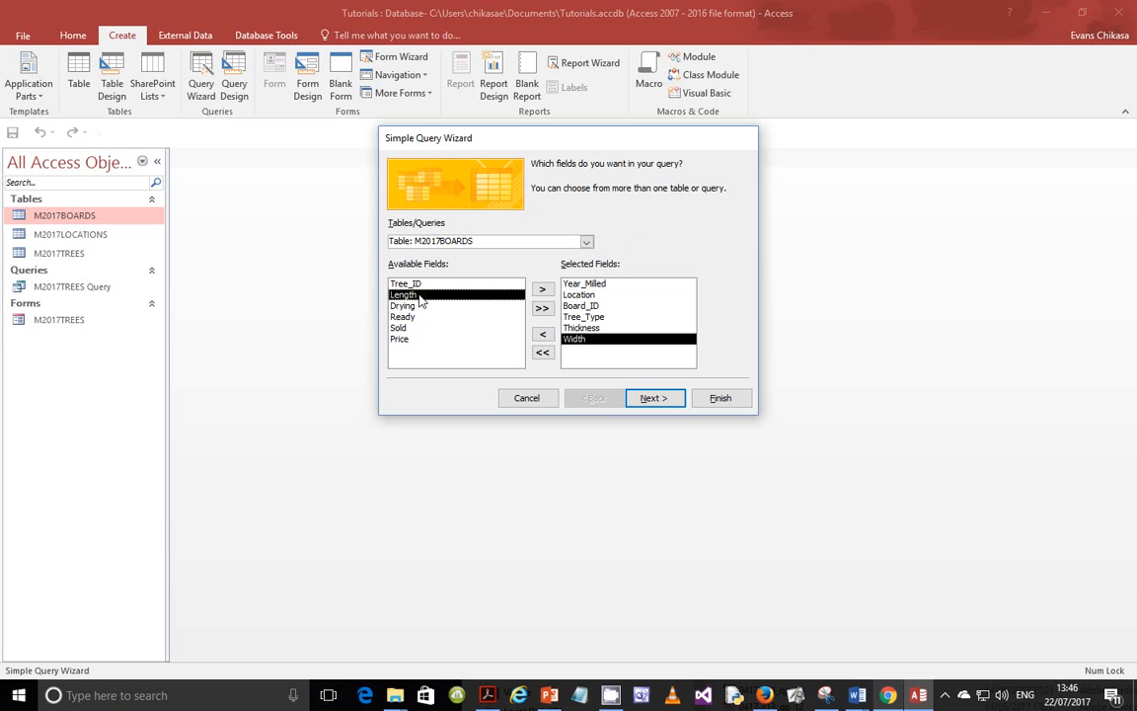
double_click(420, 298)
double_click(421, 305)
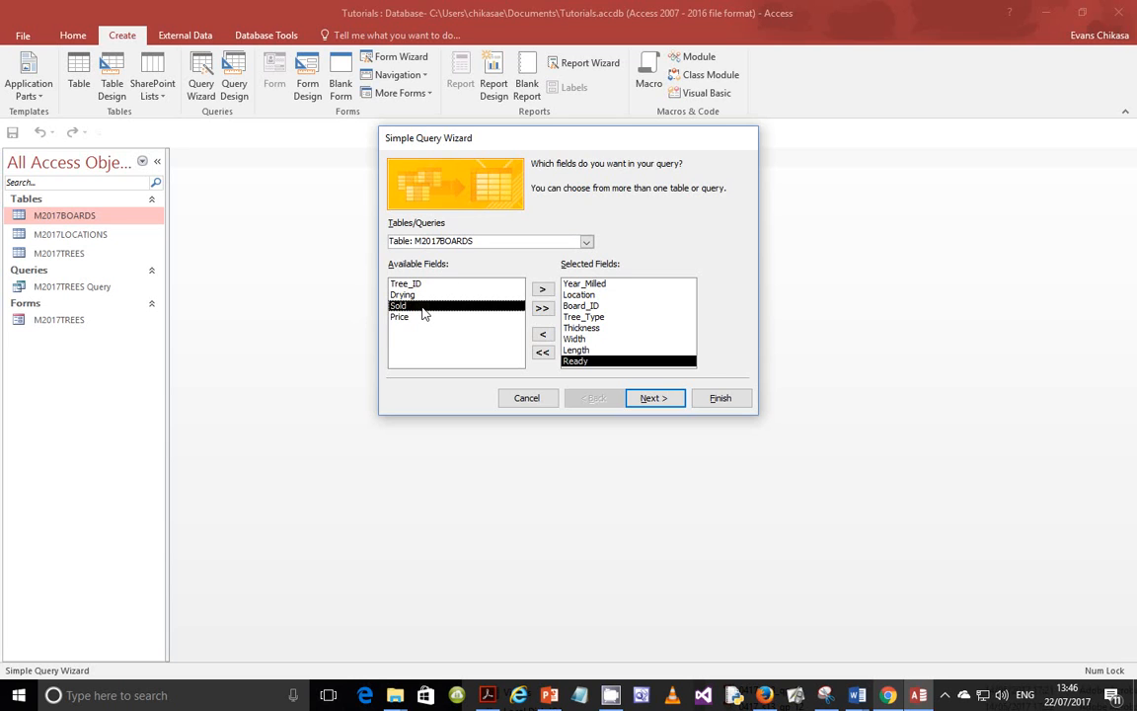
double_click(423, 306)
double_click(423, 306)
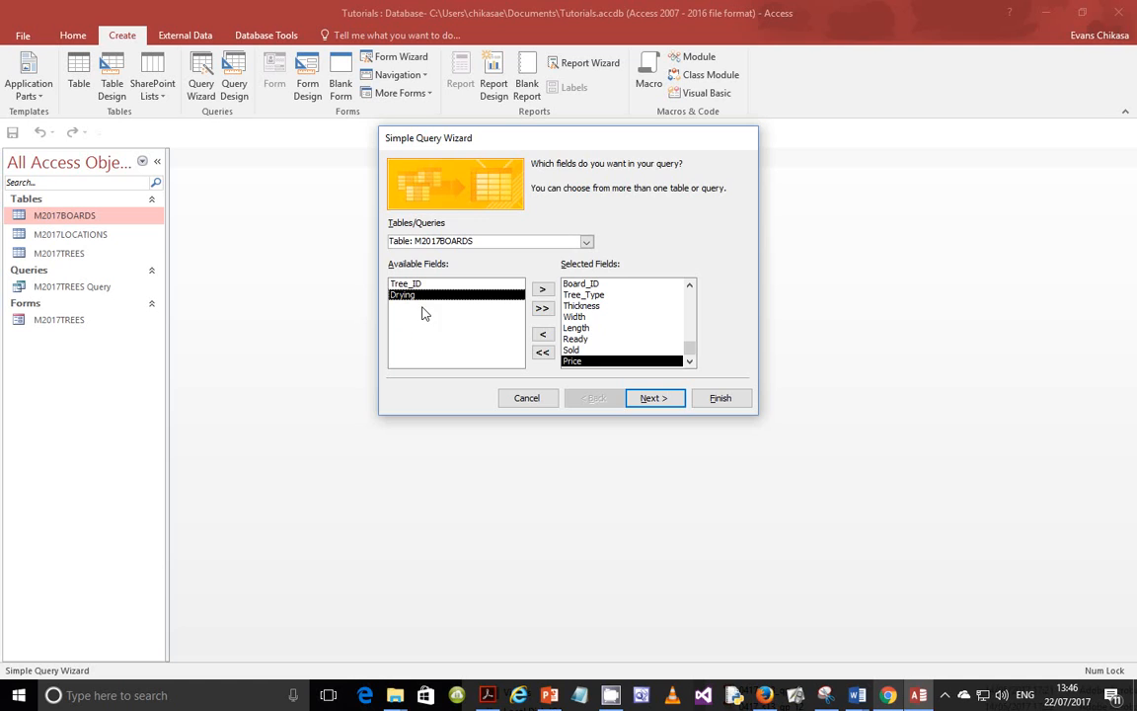
- Keep the detail query type, title the query "Step 30 Query" and finish the wizard with the query open for design changes
left_click(652, 399)
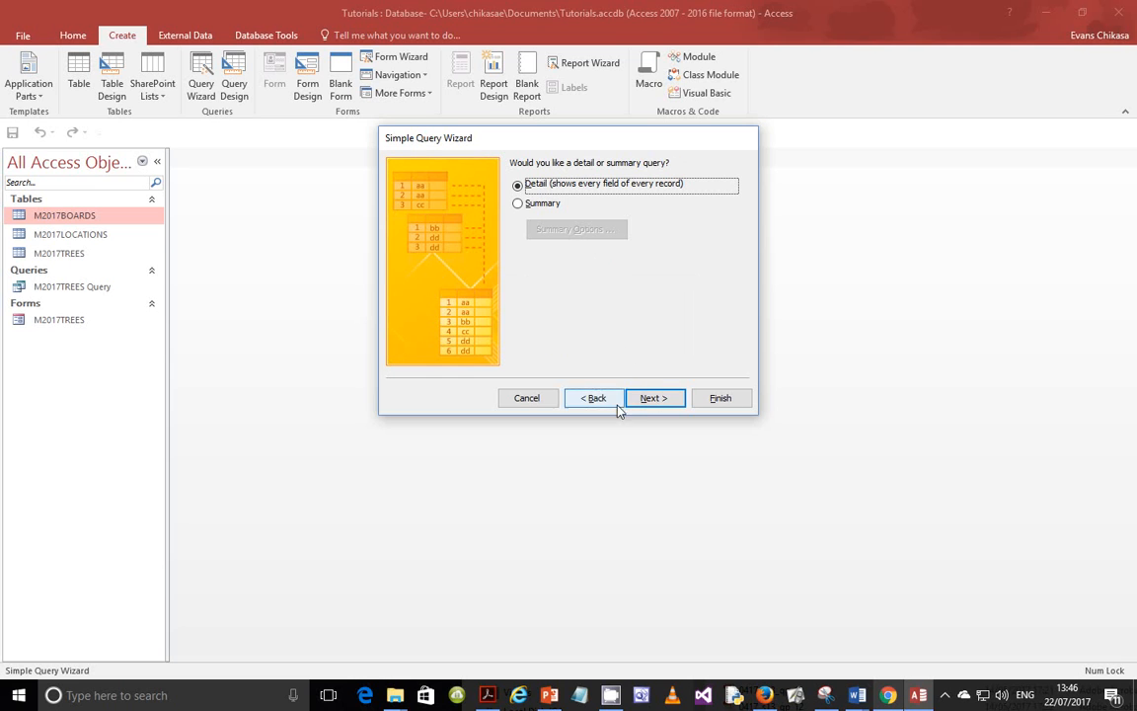
left_click(649, 399)
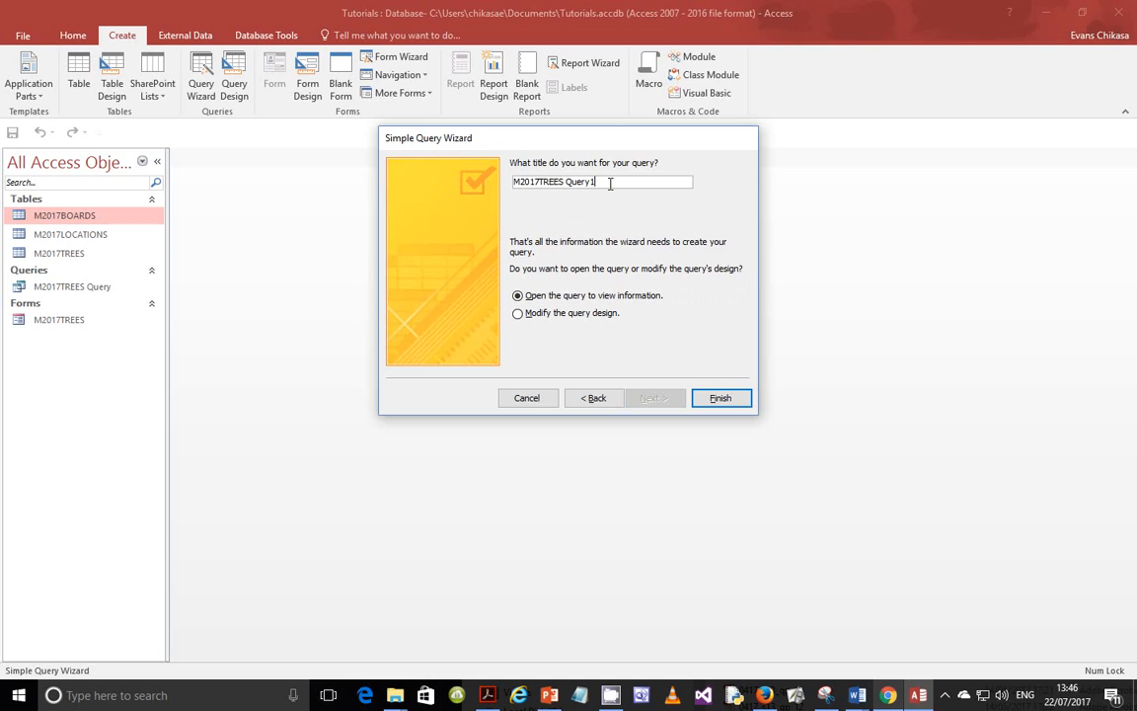
left_click_drag(610, 182, 511, 173)
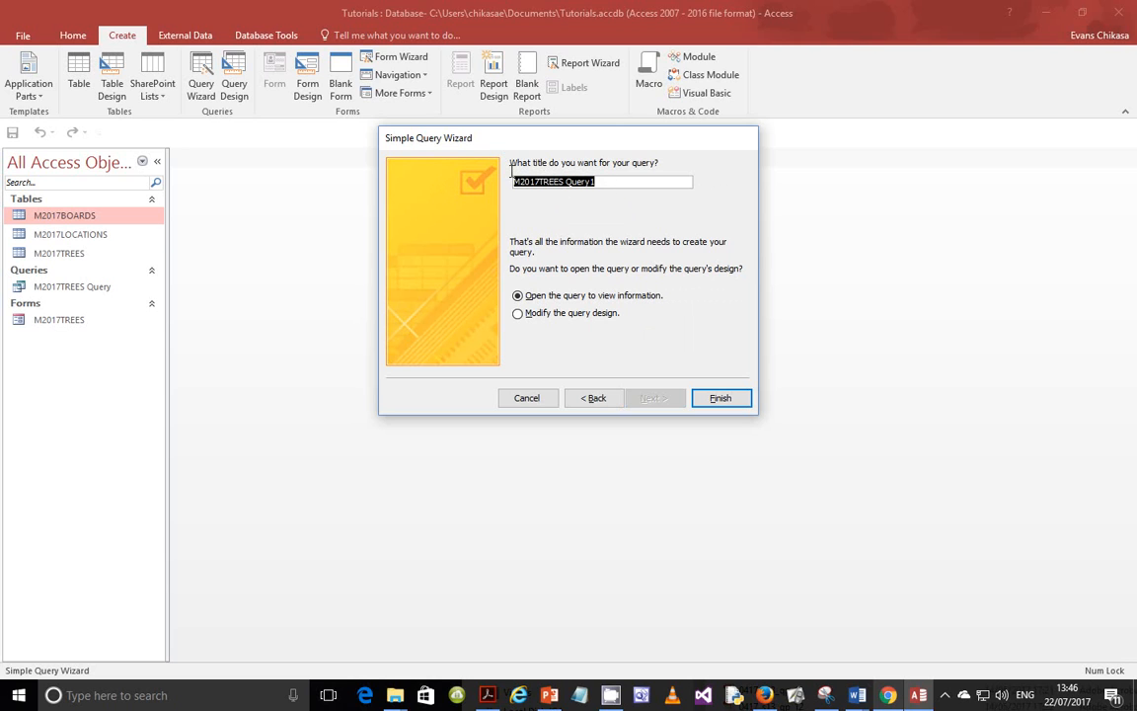
type("Step 30 Query")
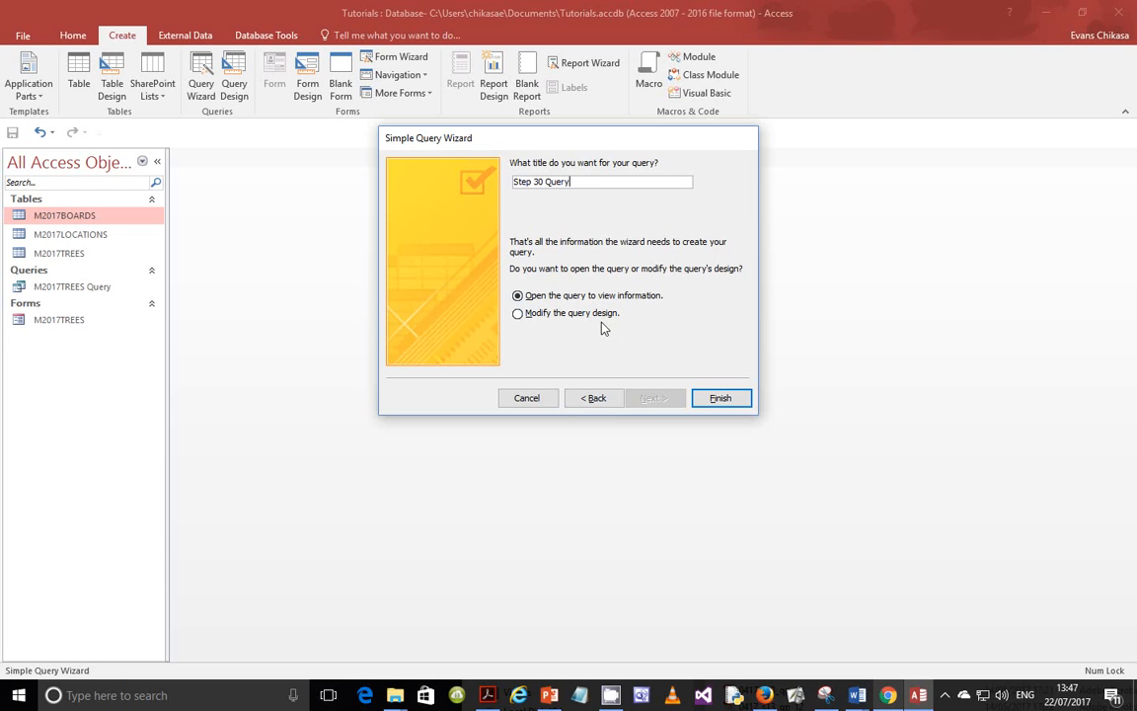
left_click(572, 313)
left_click(721, 398)
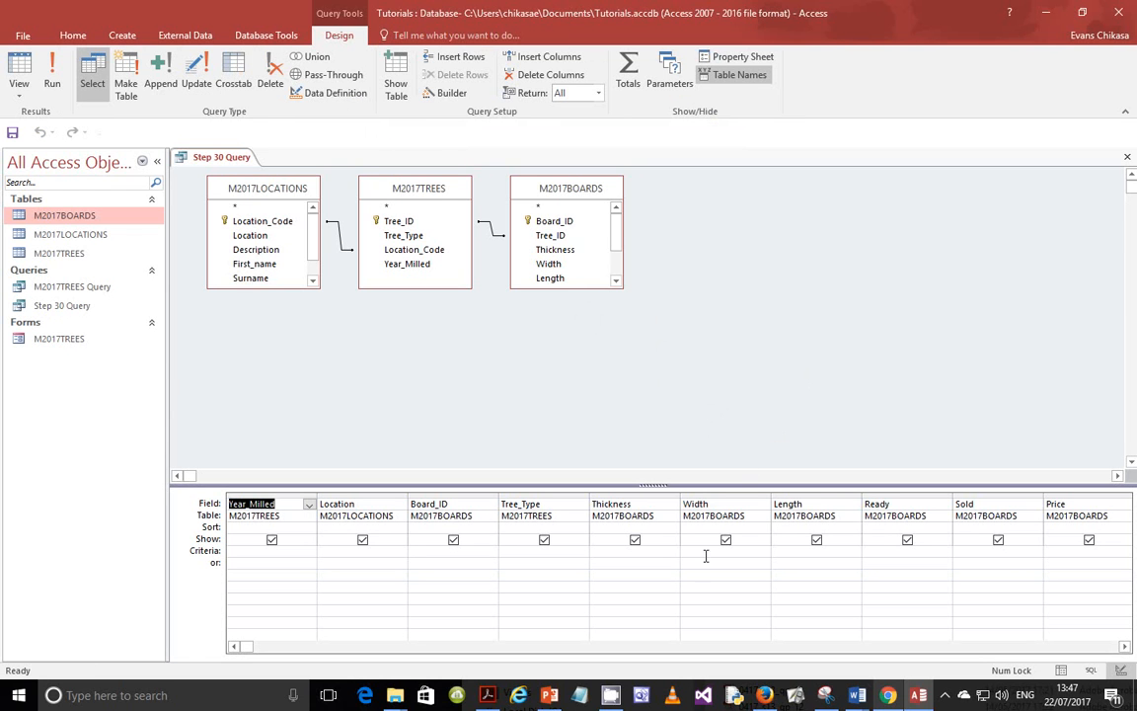
- Check the required fields and their order in question 30 of the exam paper in Adobe Reader, and return to the Access query design
left_click(479, 697)
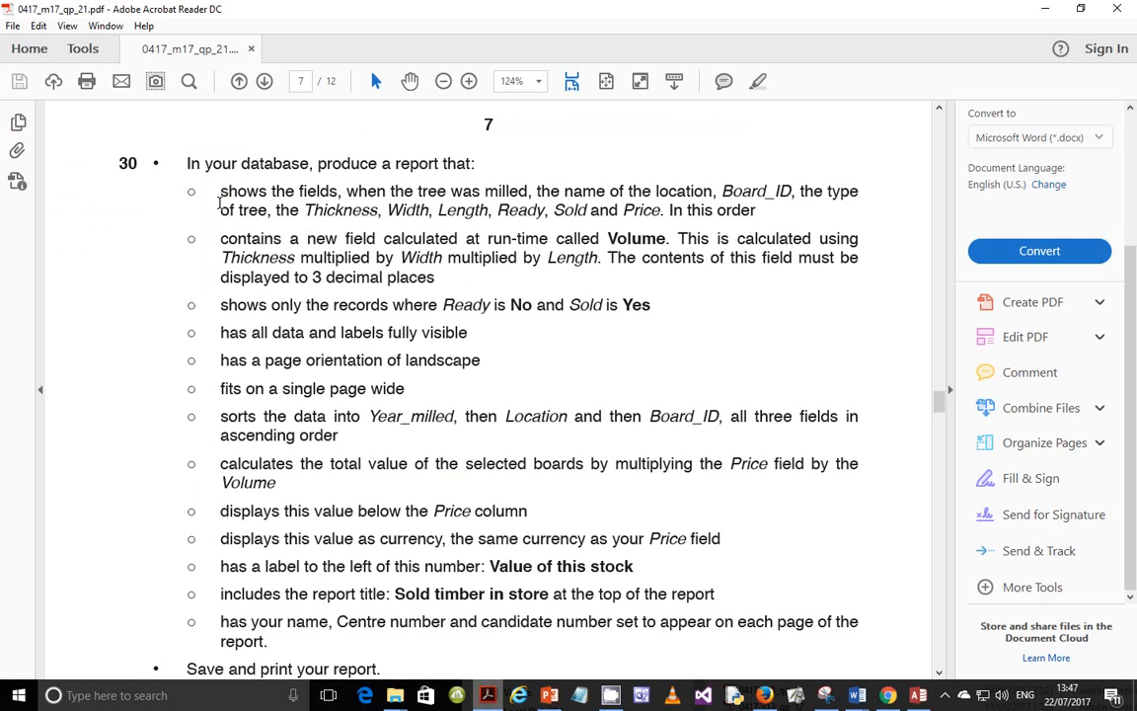
left_click_drag(190, 190, 766, 210)
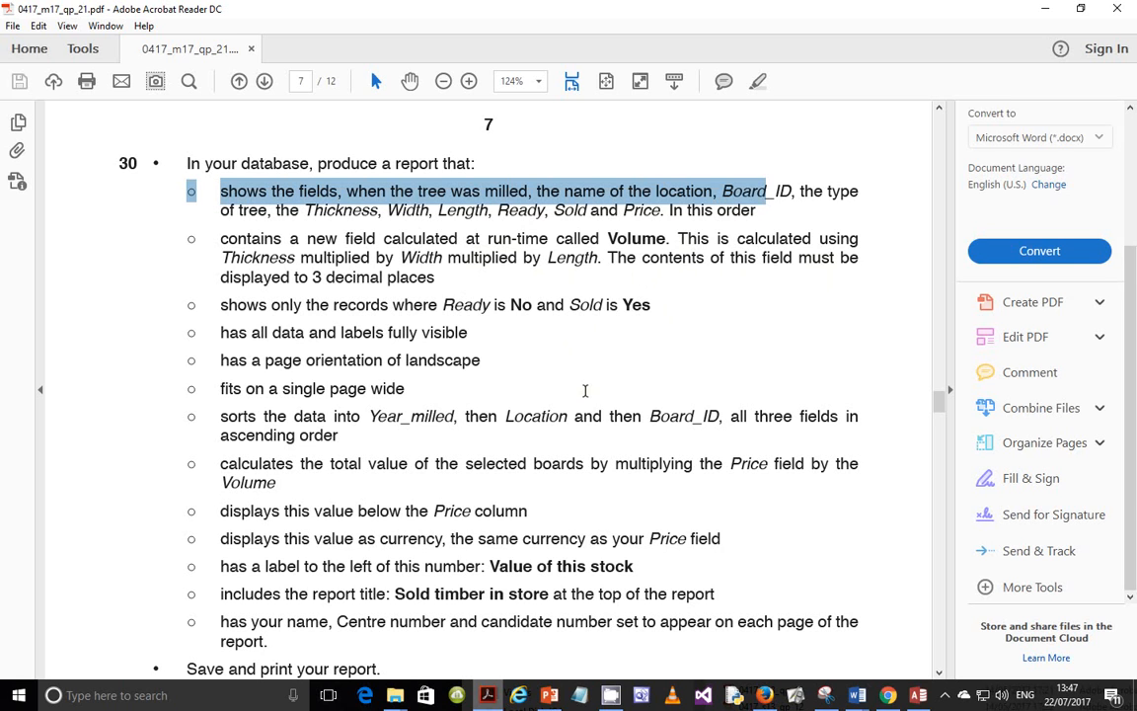
left_click(894, 695)
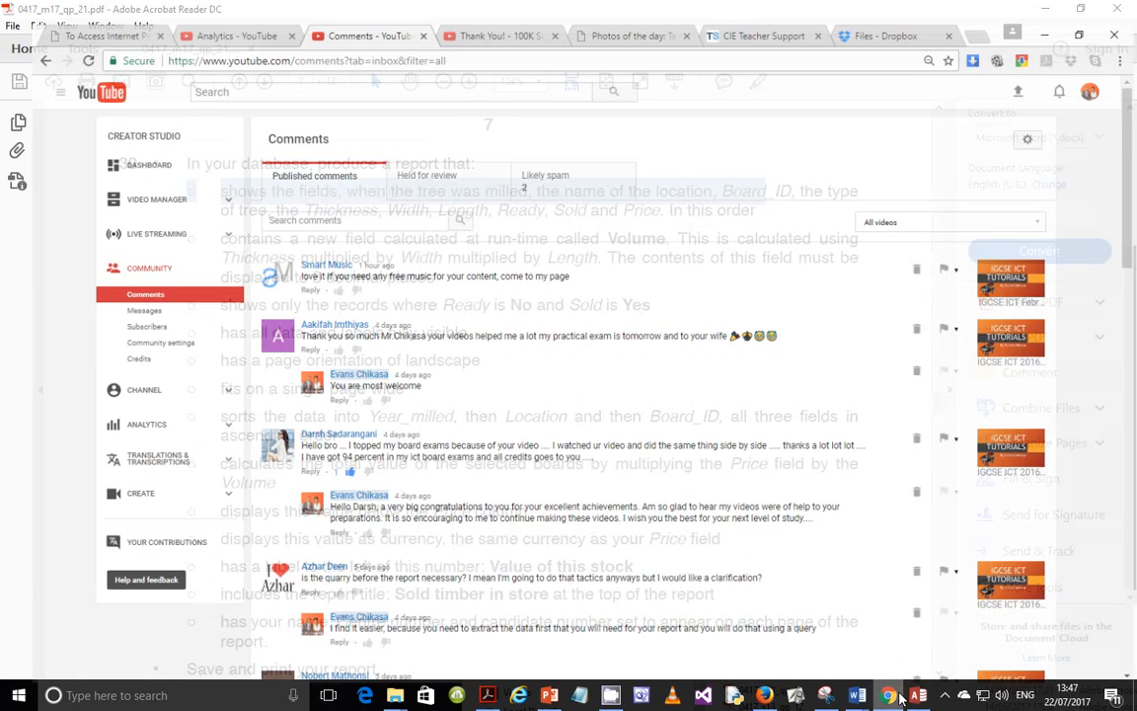
left_click(898, 697)
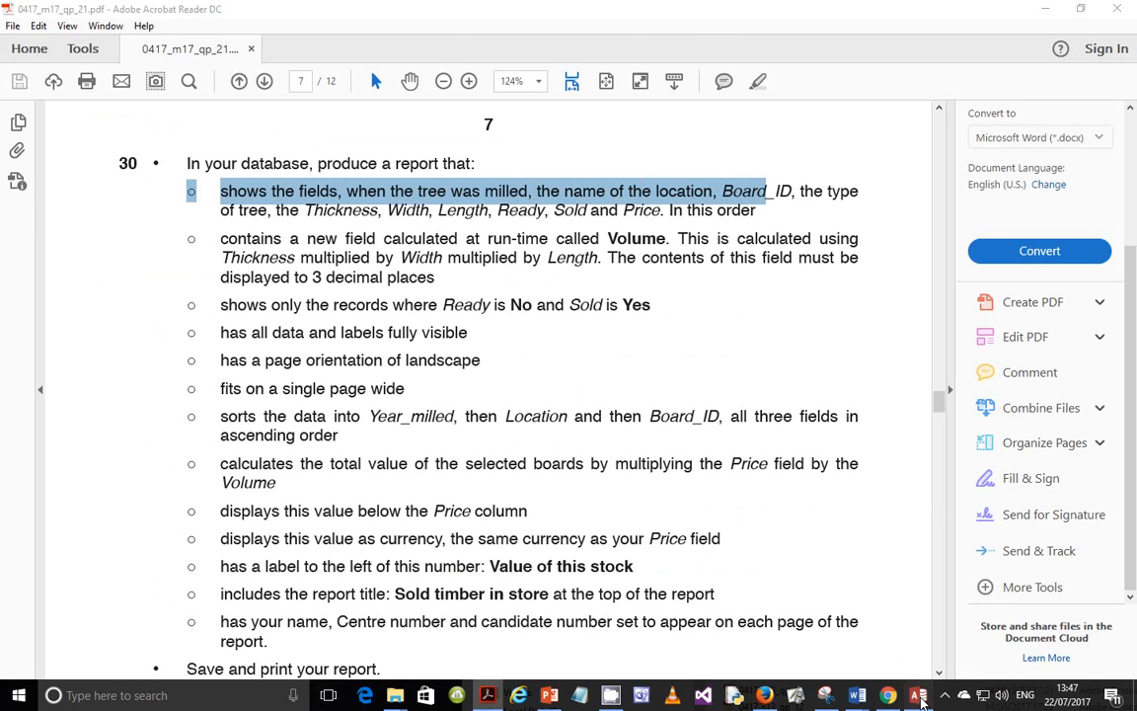
left_click(918, 695)
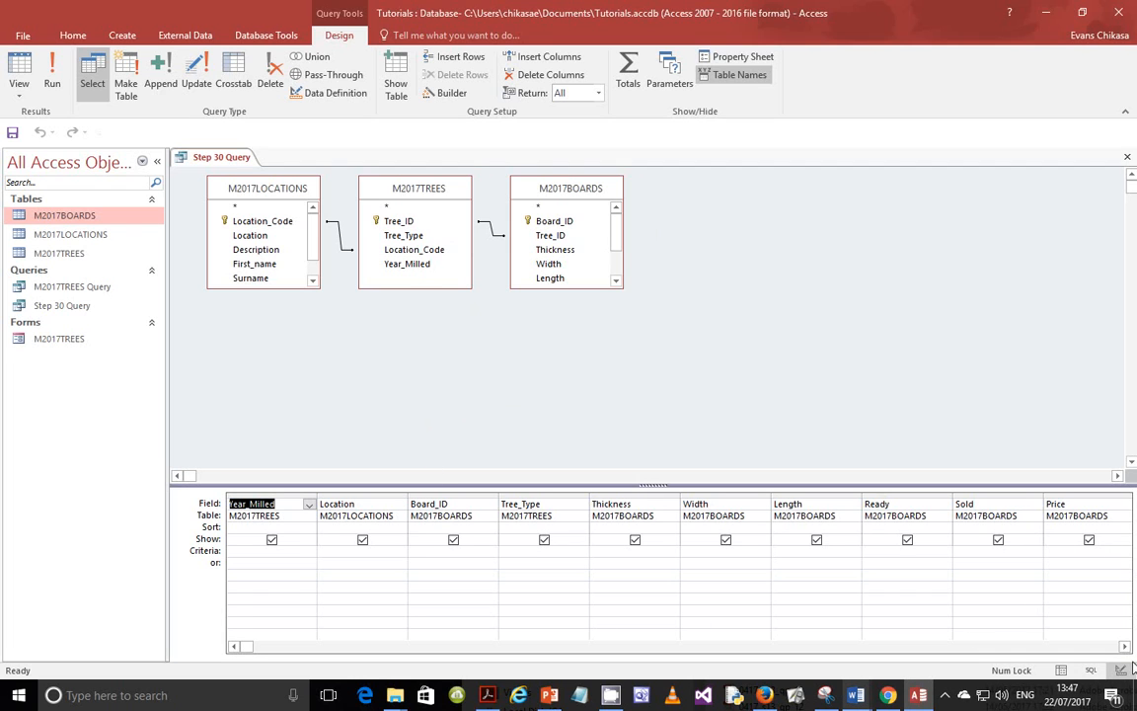
- Add a calculated field after Price defined as Volume:[Thickness]*[Width]*[Length], correcting the missing bracket before Length
scroll(1017, 583, "right", 3)
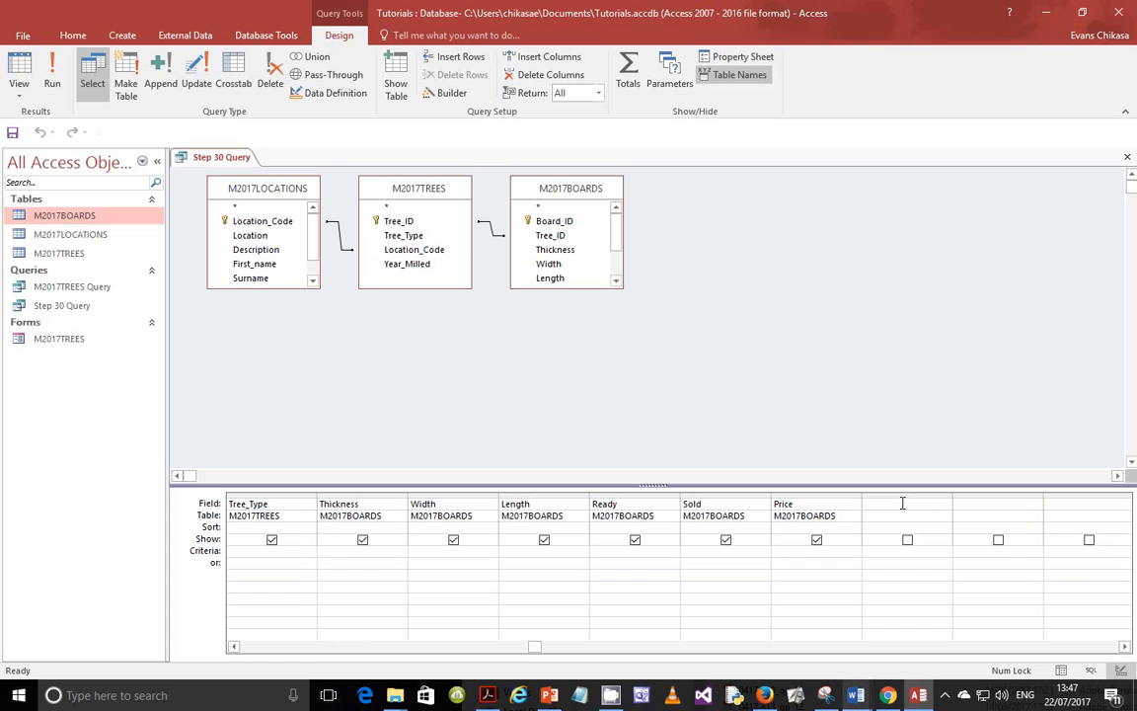
left_click(902, 504)
type("ckness]*[")
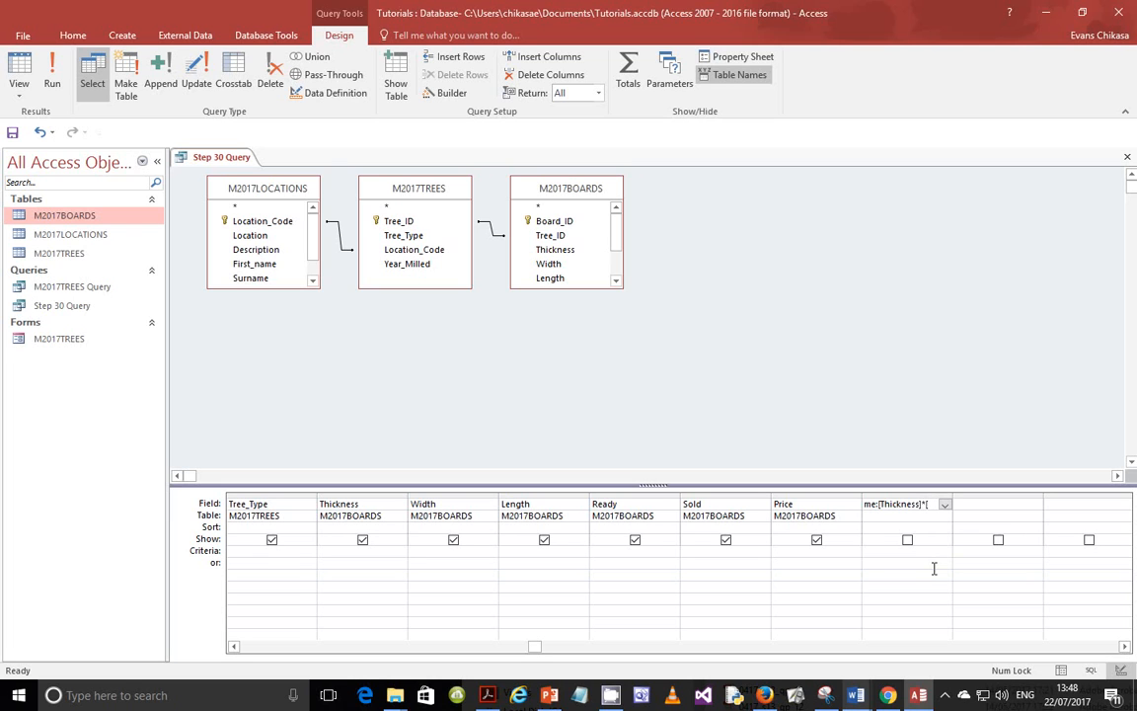
type("idth]*Legth")
left_click(933, 569)
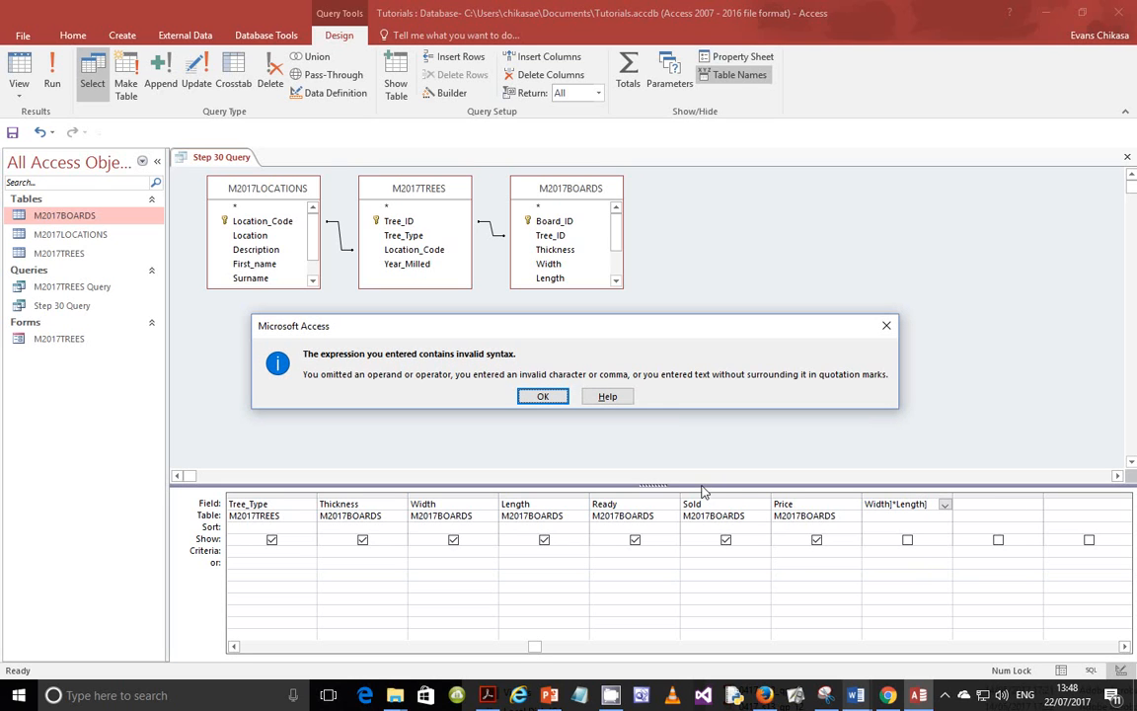
left_click(544, 397)
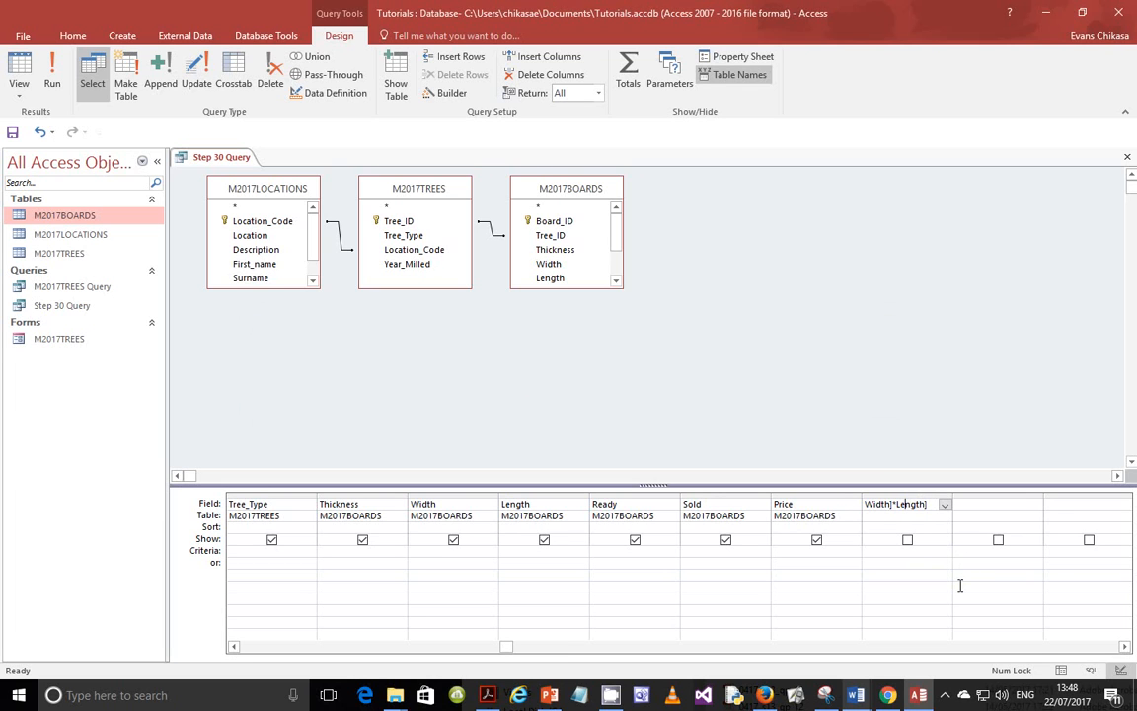
type("[")
key("Return")
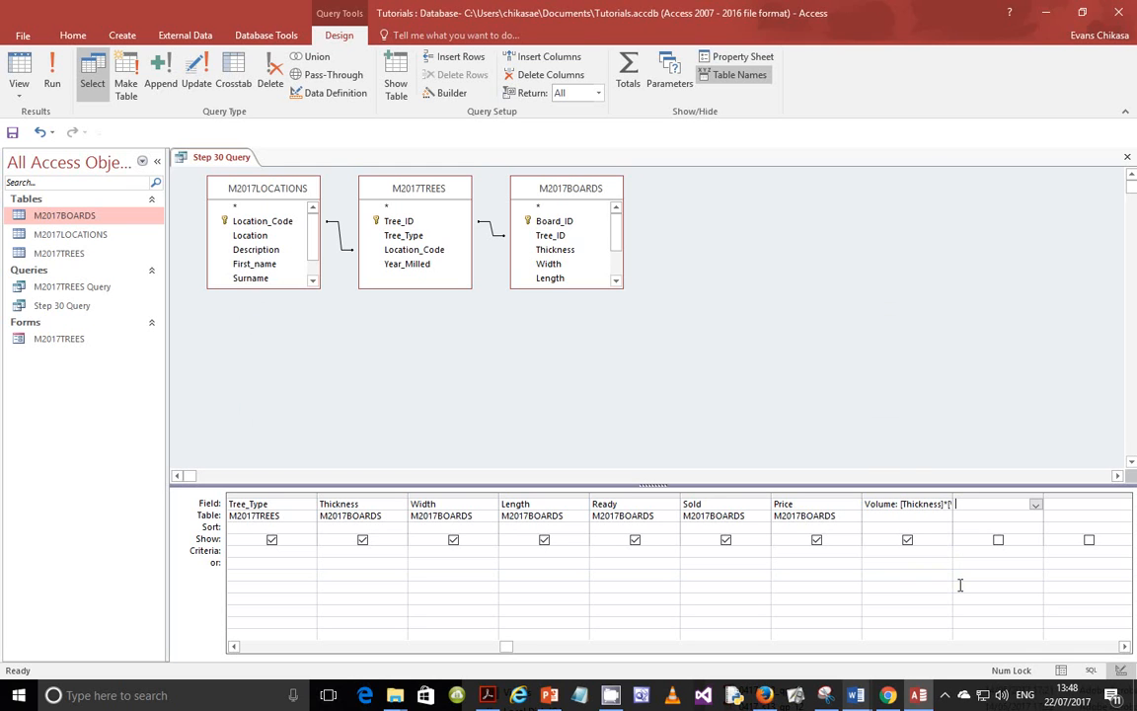
- Run Step 30 Query to examine the calculated Volume column, and reopen the query in Design View
left_click(52, 78)
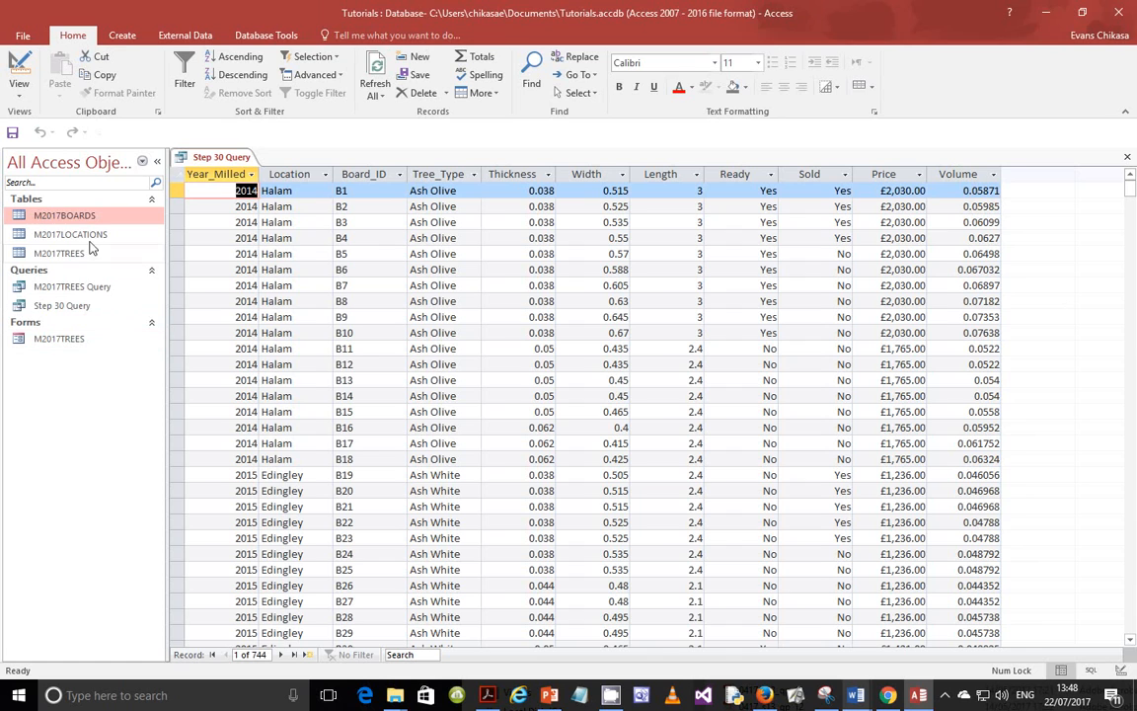
right_click(91, 305)
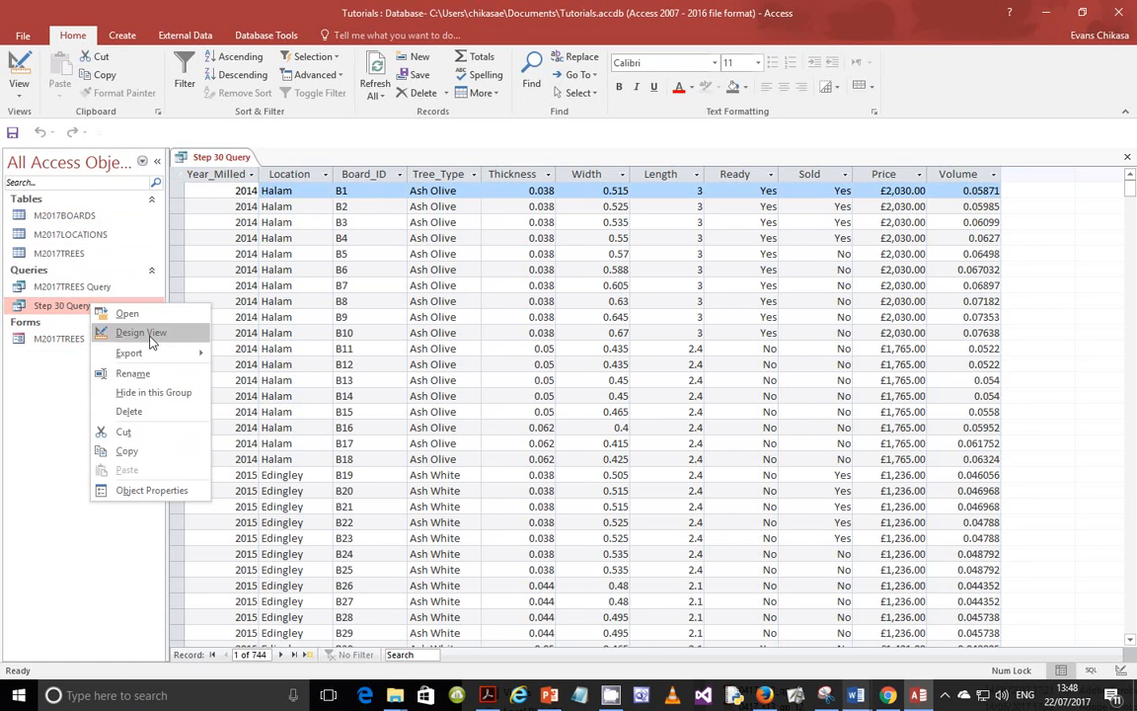
left_click(146, 332)
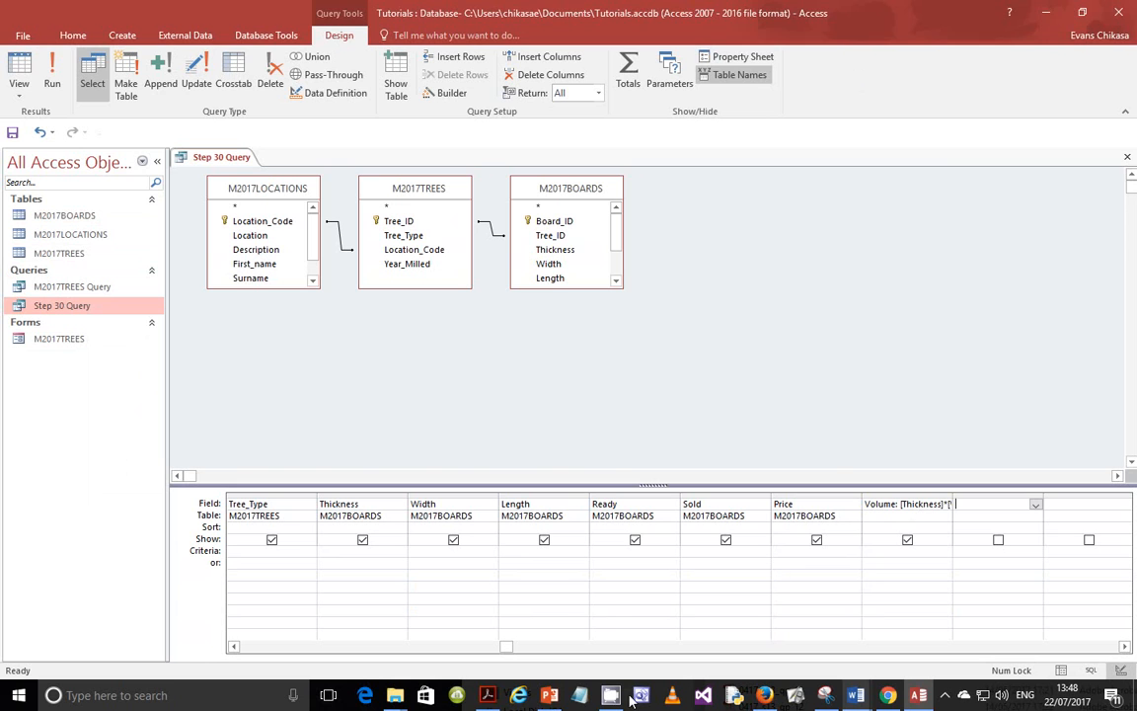
- Read the exam paper's display requirement for the Volume field in Adobe Reader and return to the Access query design
left_click(487, 694)
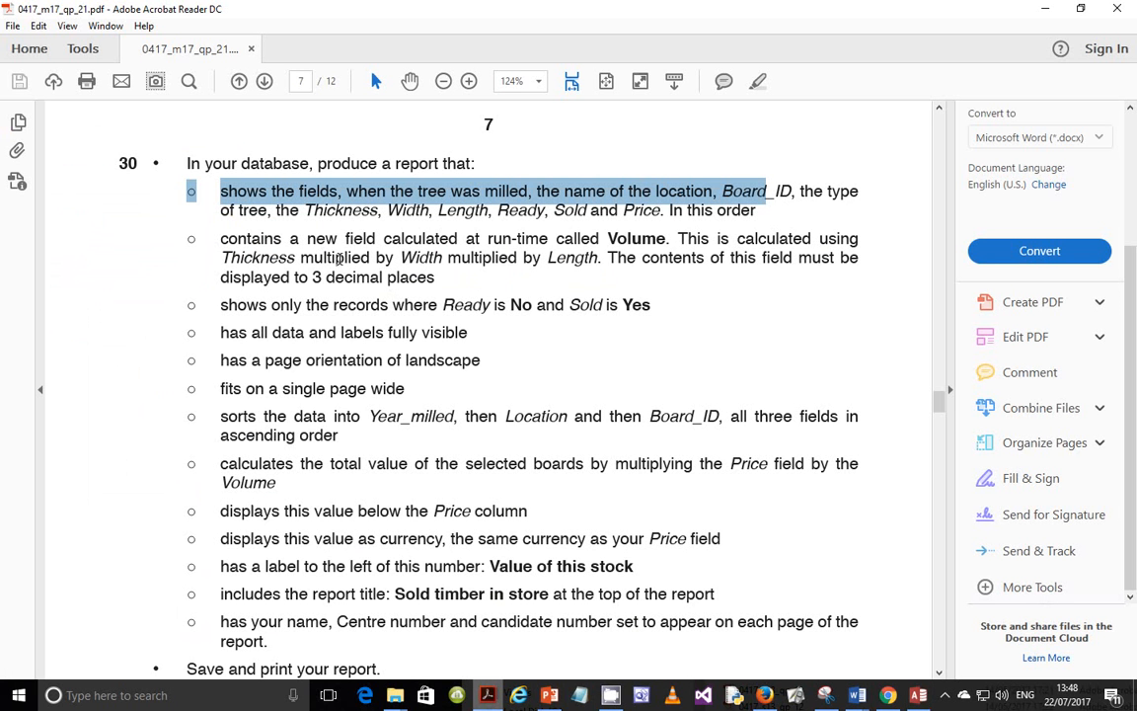
left_click_drag(608, 258, 743, 262)
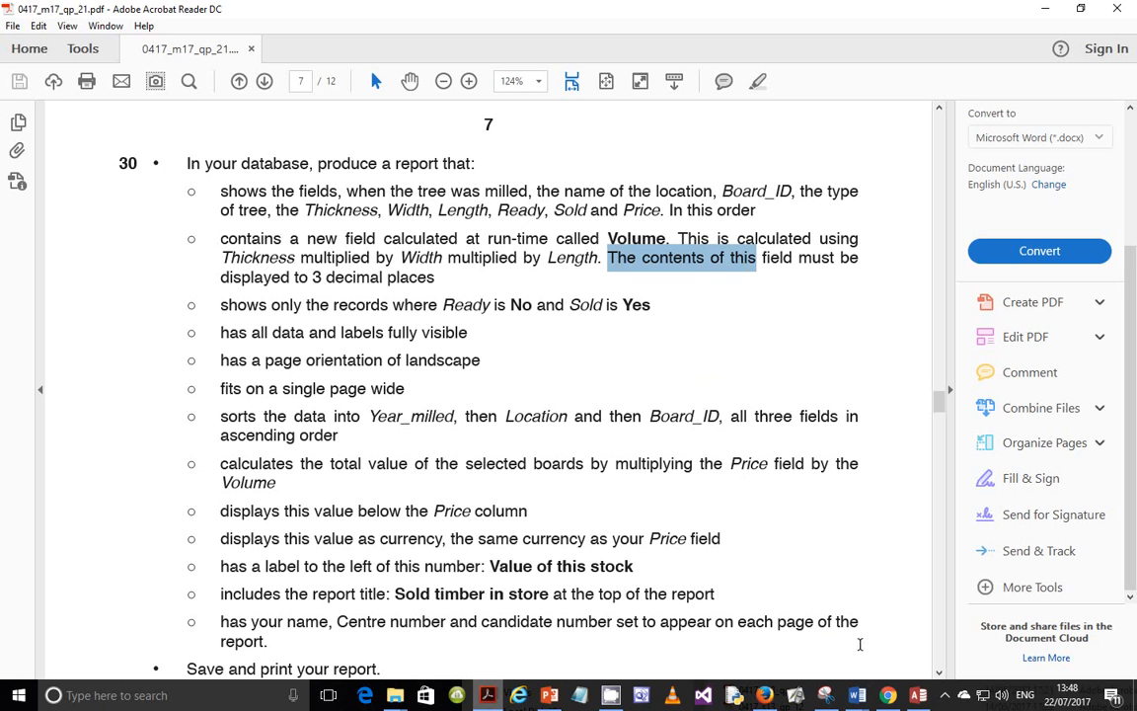
left_click(918, 695)
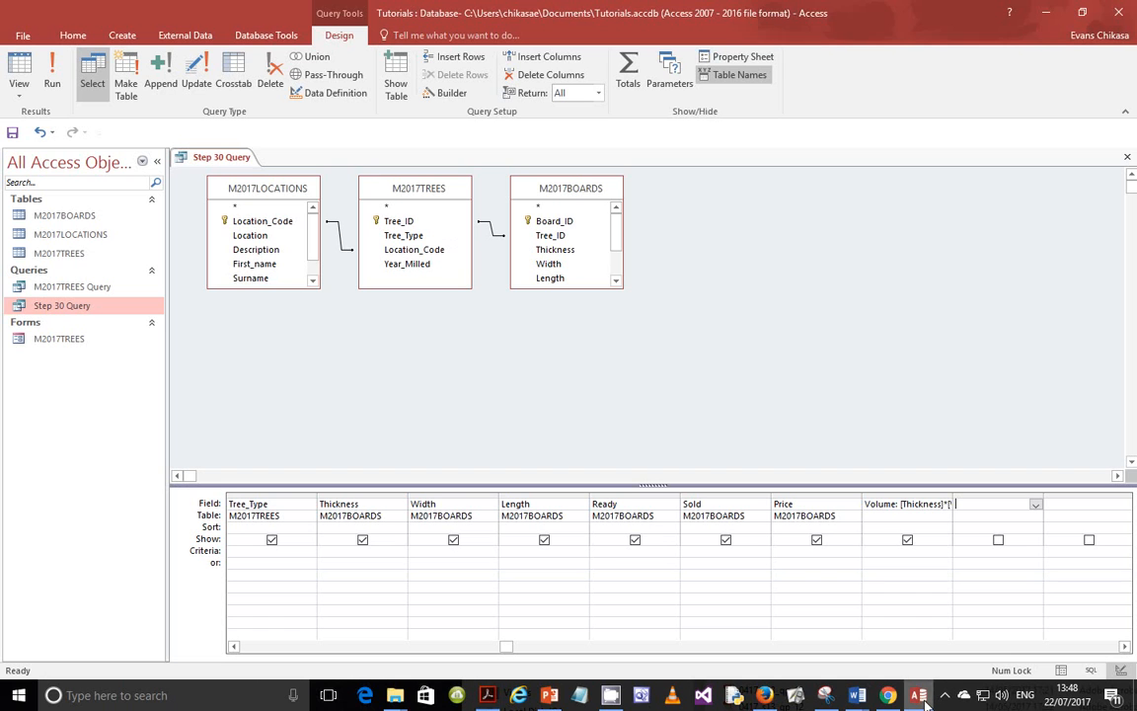
right_click(906, 506)
left_click(949, 647)
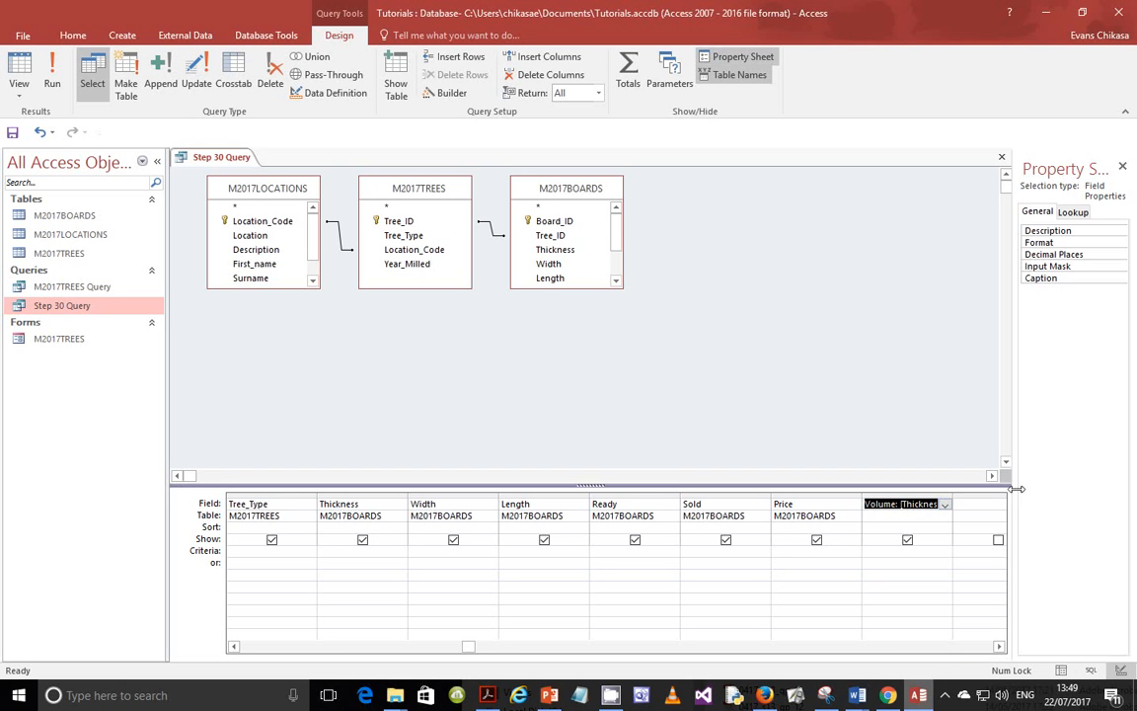
left_click(1103, 256)
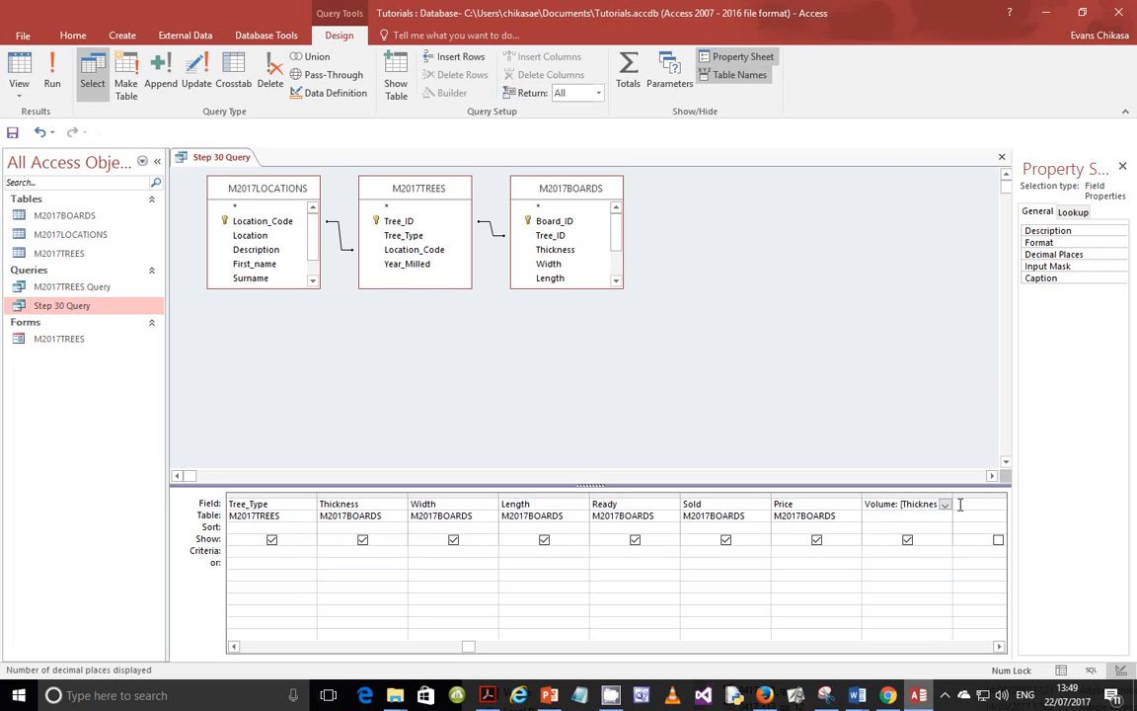
left_click(893, 503)
left_click(945, 505)
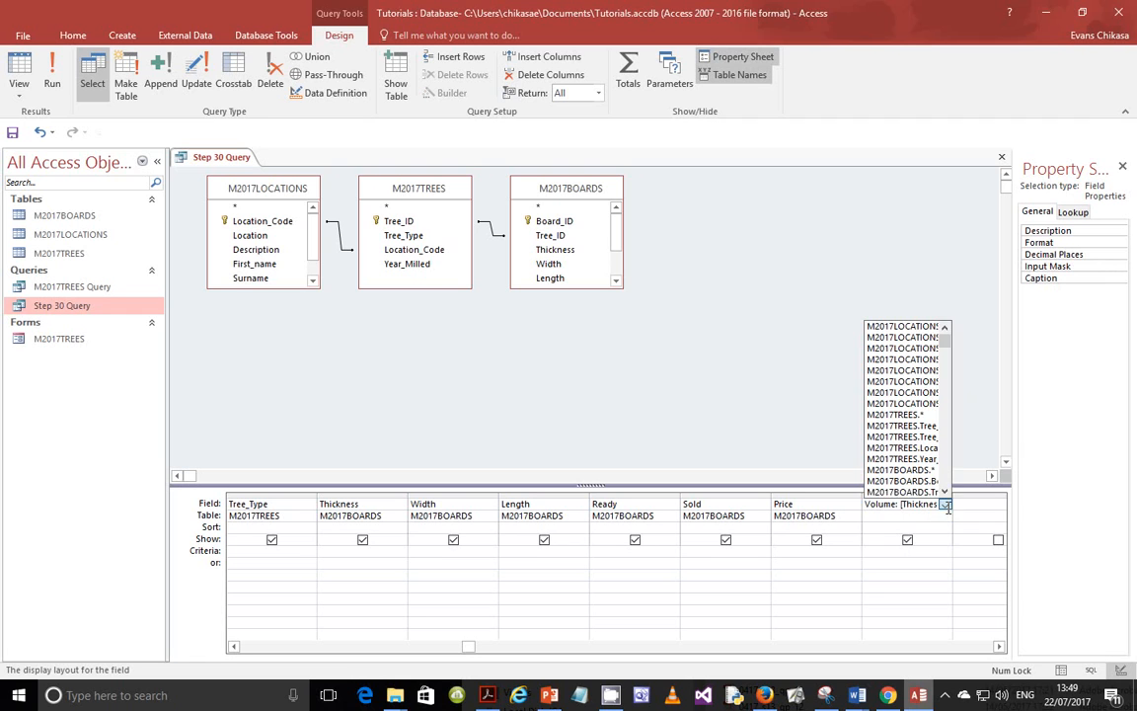
left_click(912, 504)
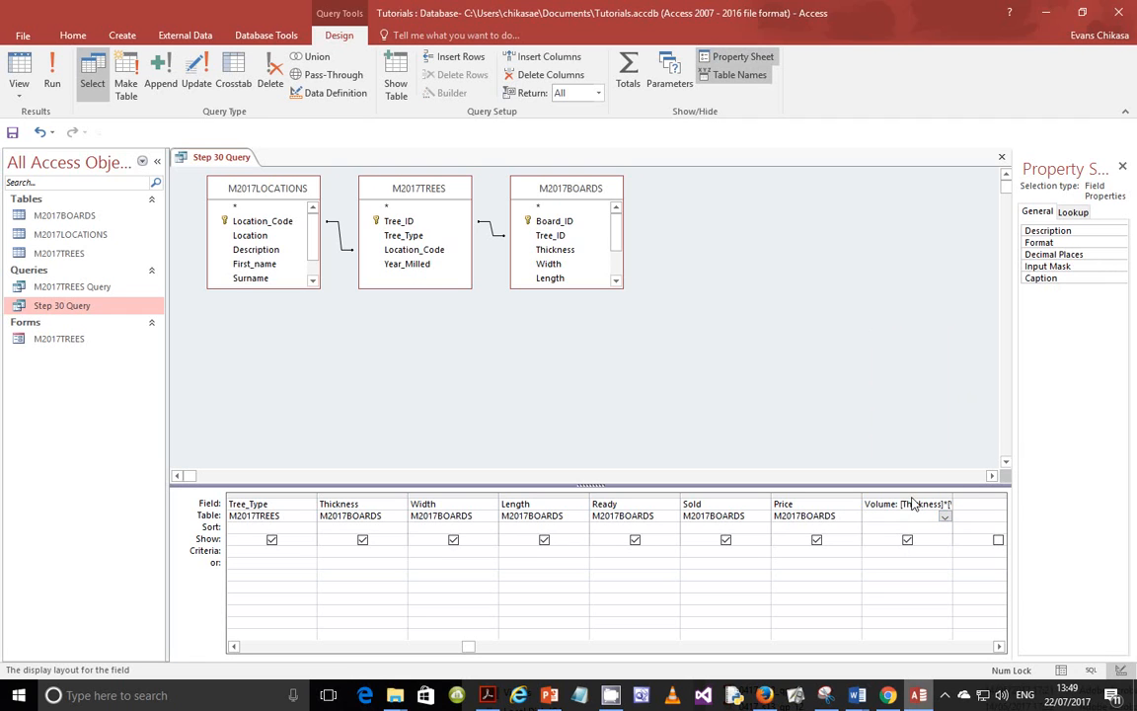
left_click(910, 495)
right_click(913, 503)
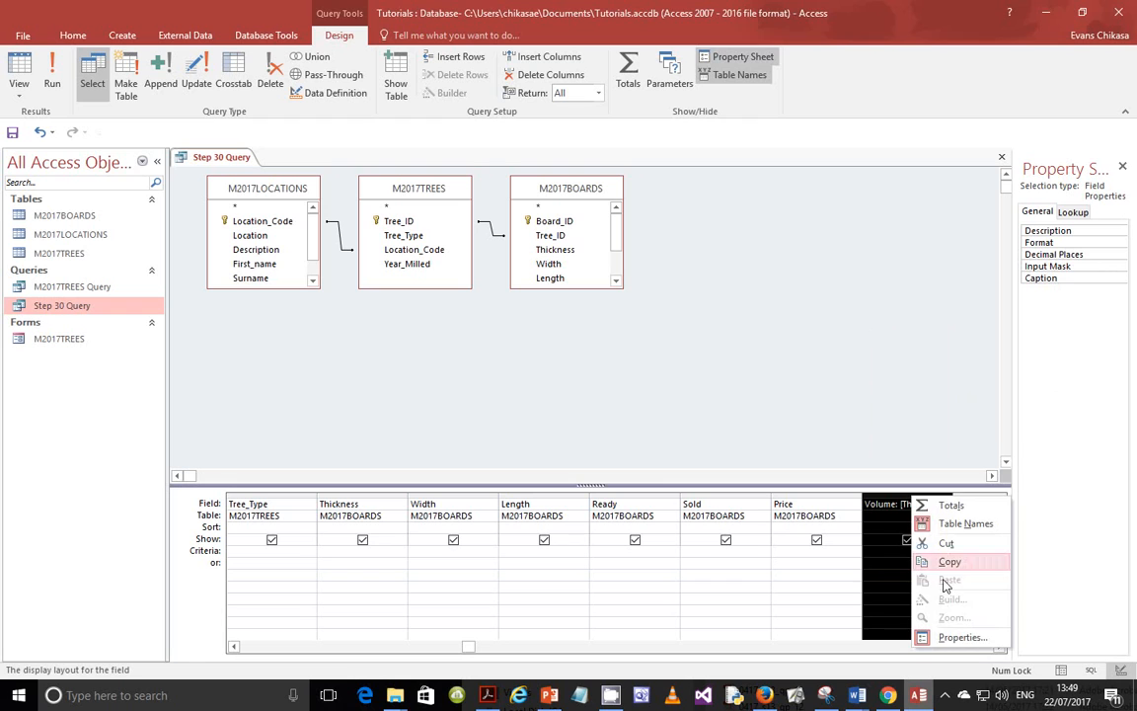
left_click(953, 637)
- Open the Volume field's properties, widen the Property Sheet and set Decimal Places to 3
right_click(923, 503)
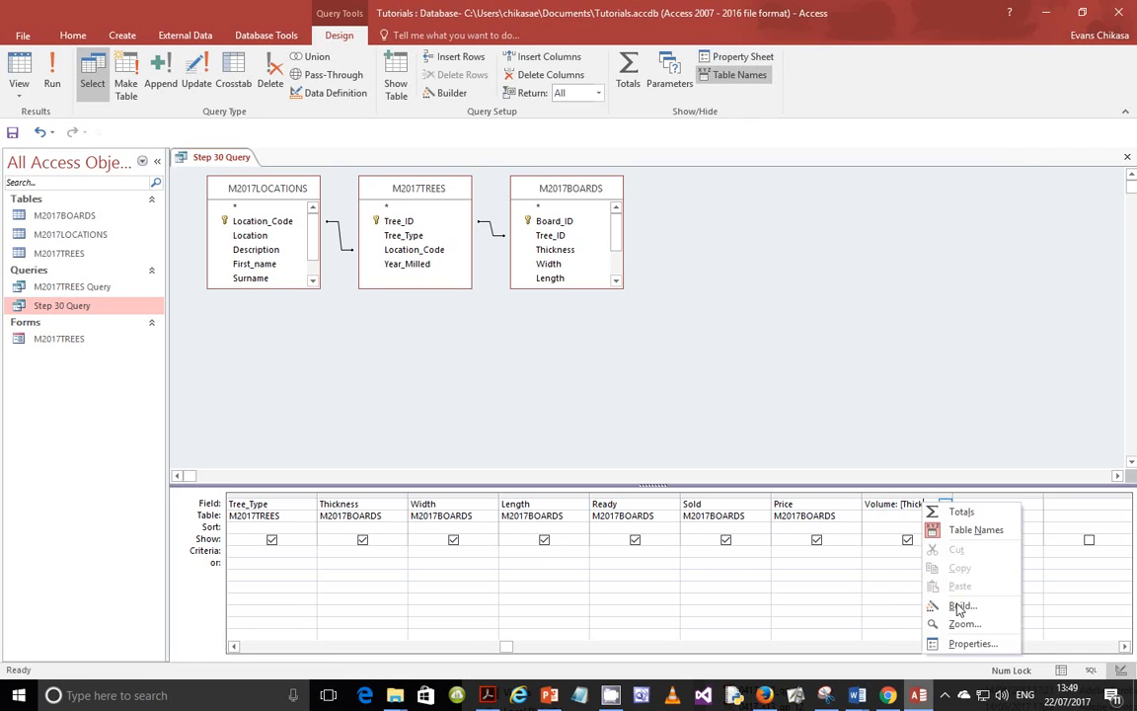
left_click(956, 638)
left_click(1065, 243)
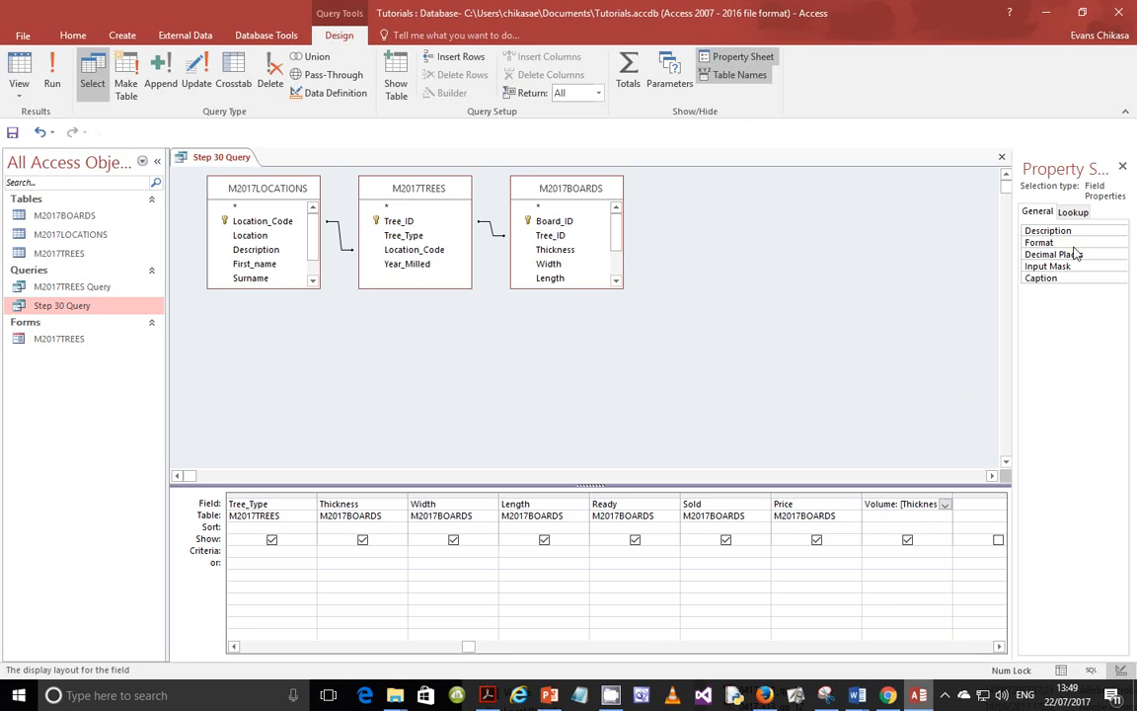
left_click(1079, 266)
left_click(1076, 255)
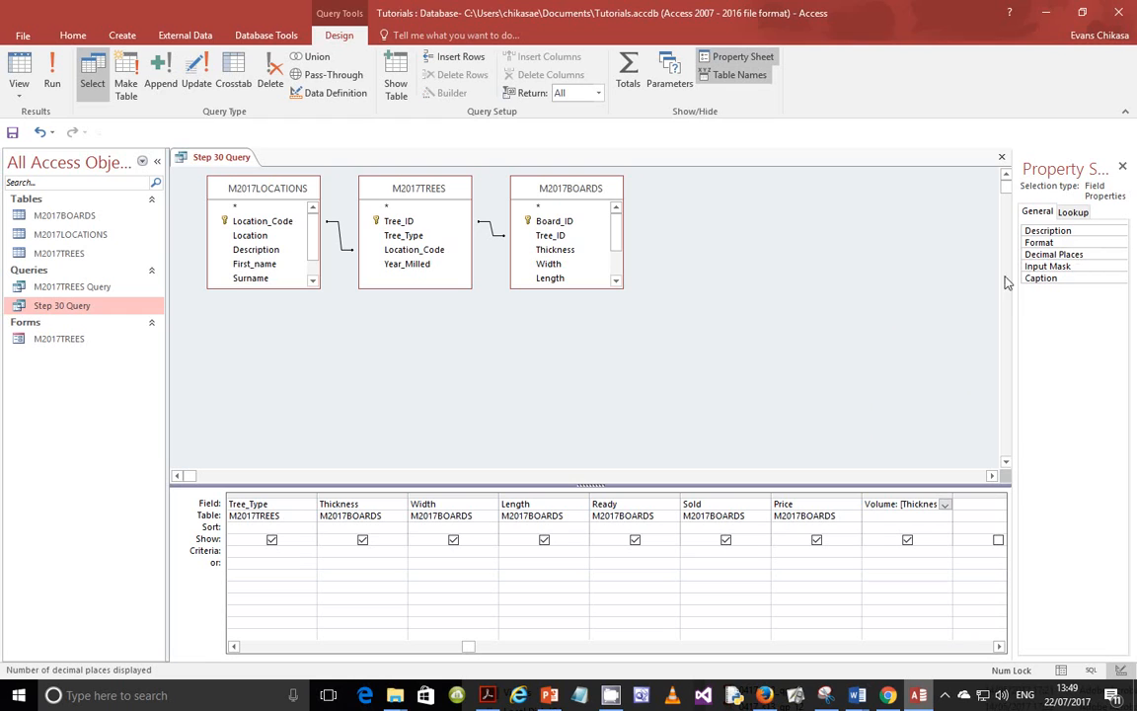
left_click_drag(1014, 283, 956, 282)
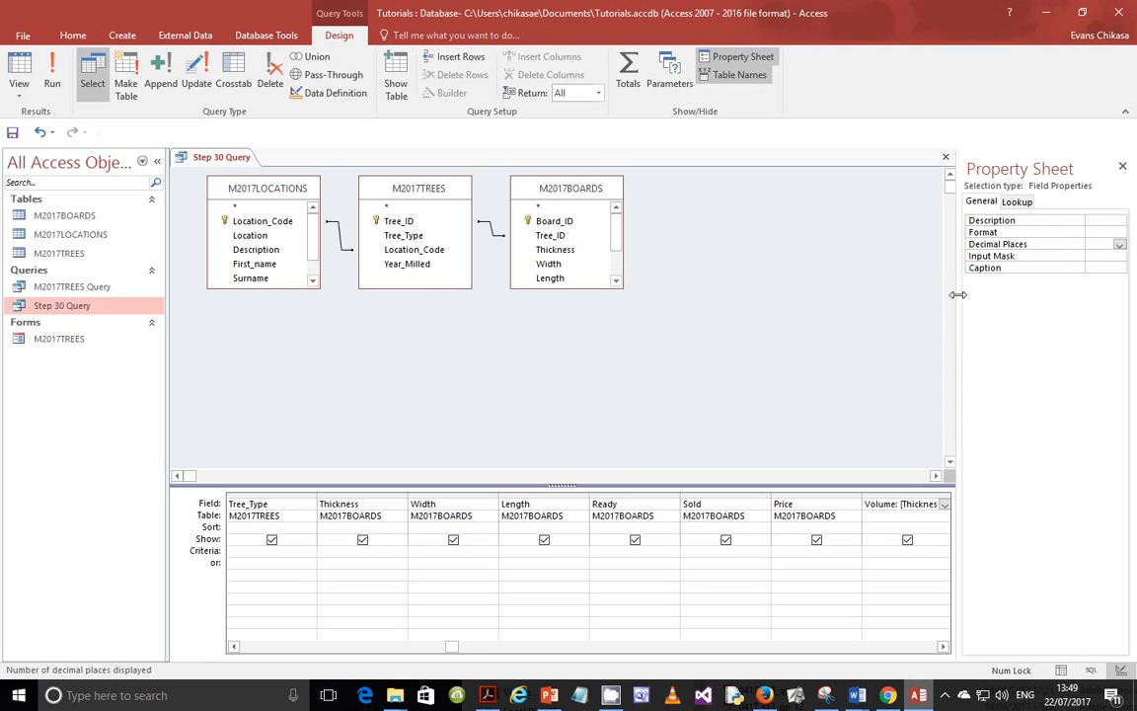
left_click_drag(956, 294, 950, 294)
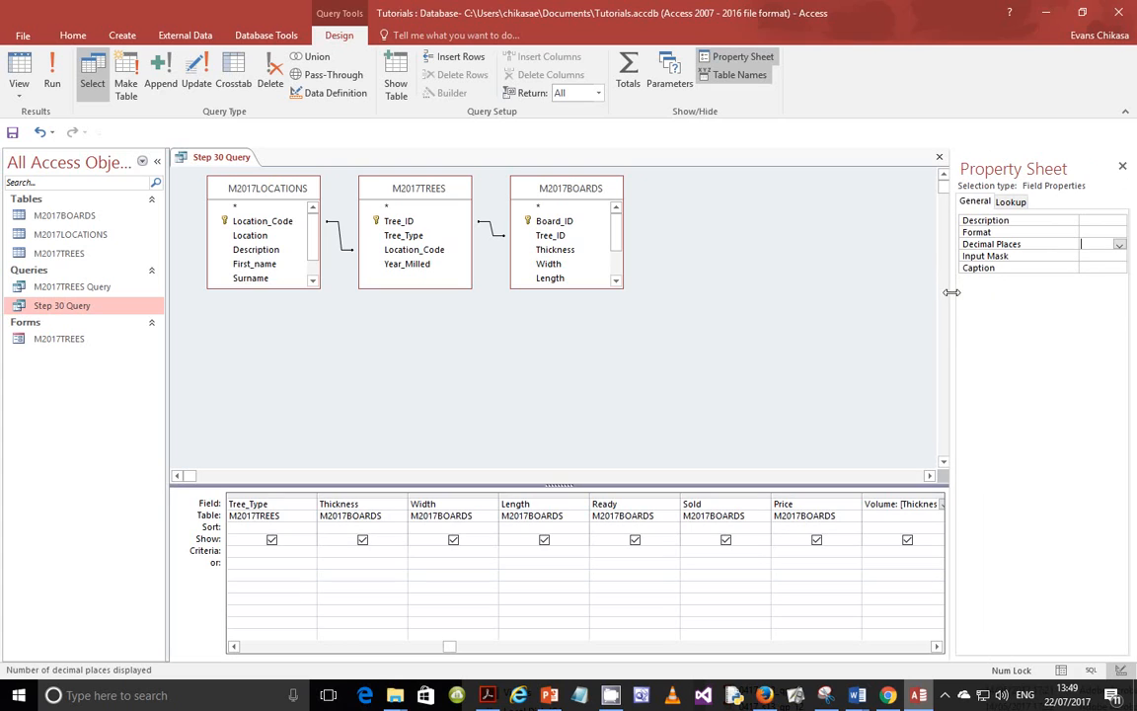
left_click(1119, 244)
left_click(1107, 309)
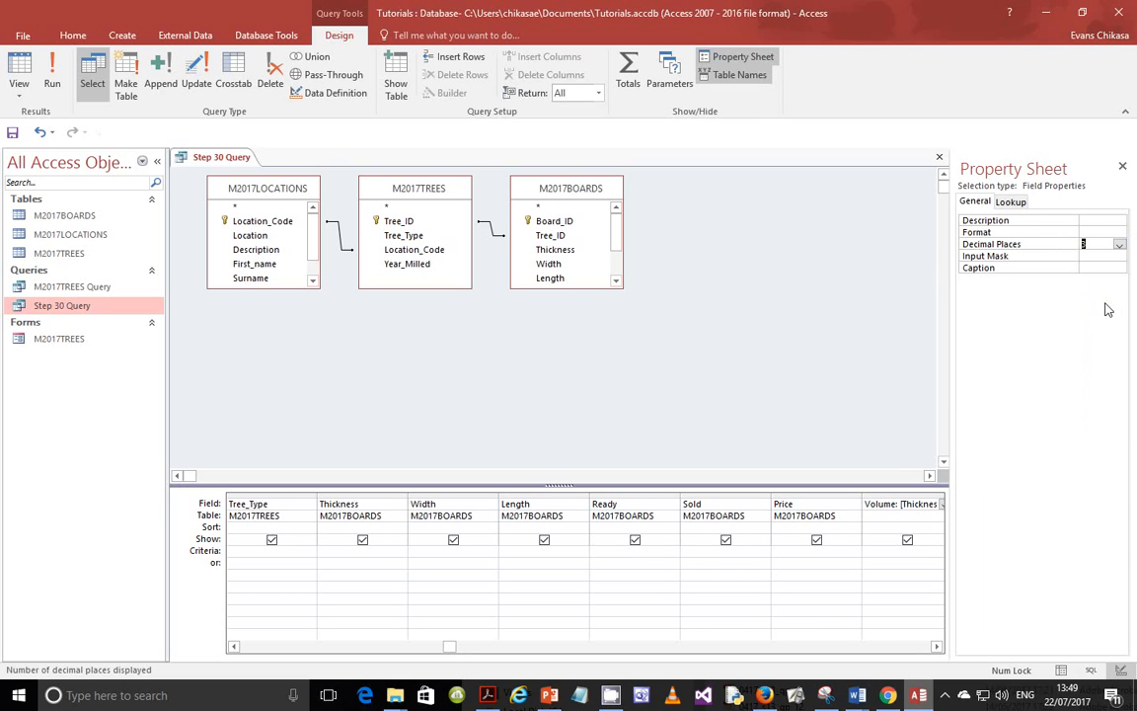
- Try the Standard format on the Volume field and clear the format again
left_click(1111, 232)
left_click(1119, 231)
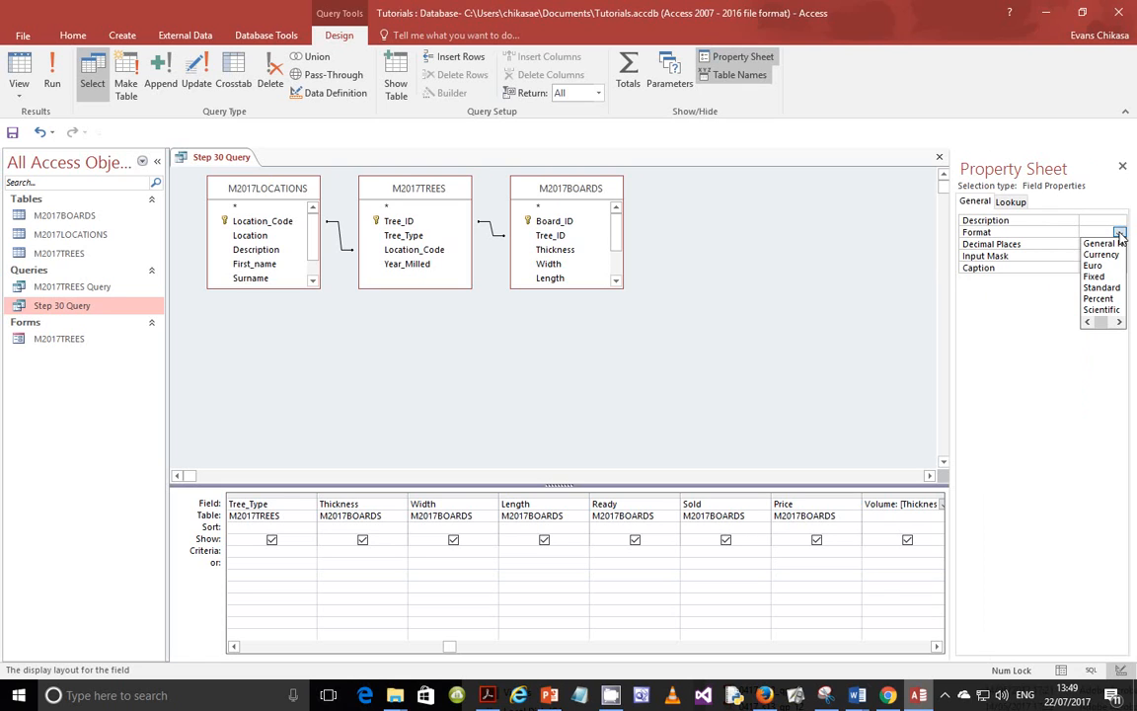
left_click(1102, 291)
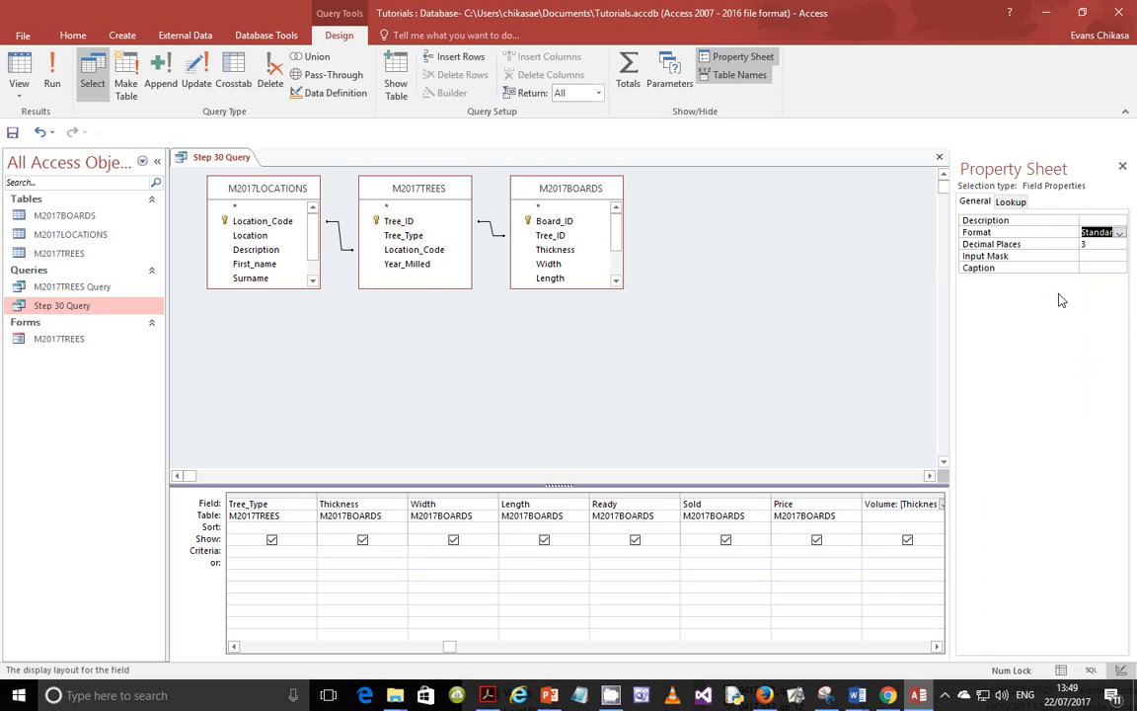
left_click(1119, 233)
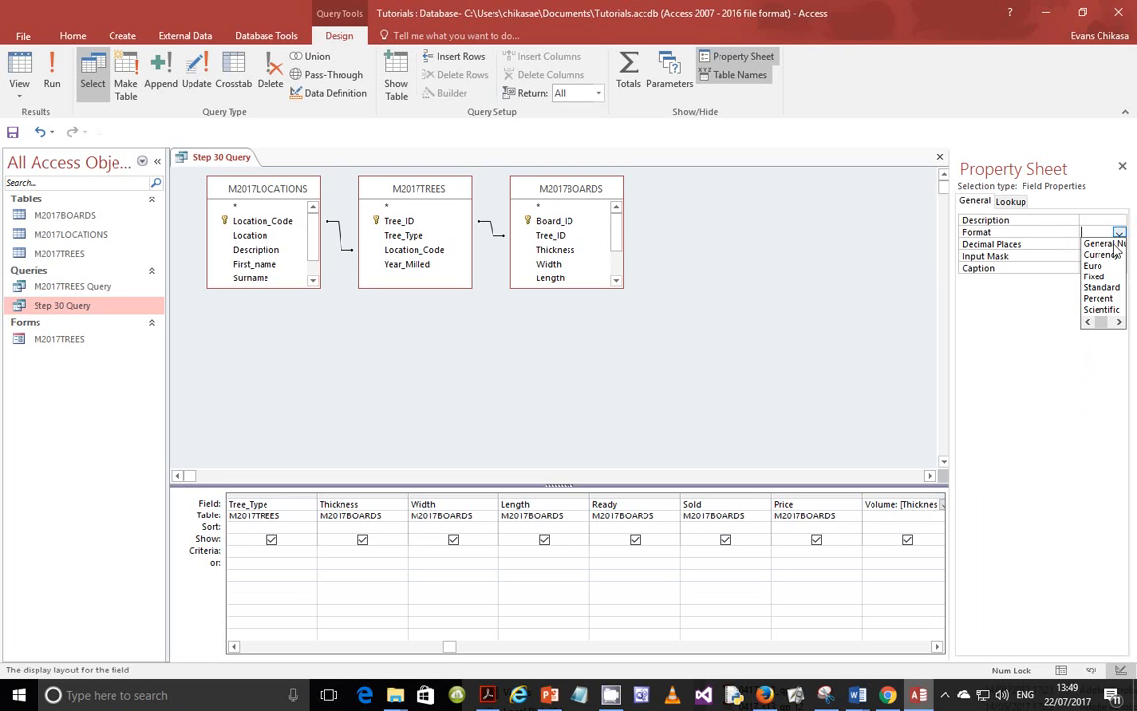
left_click(1004, 315)
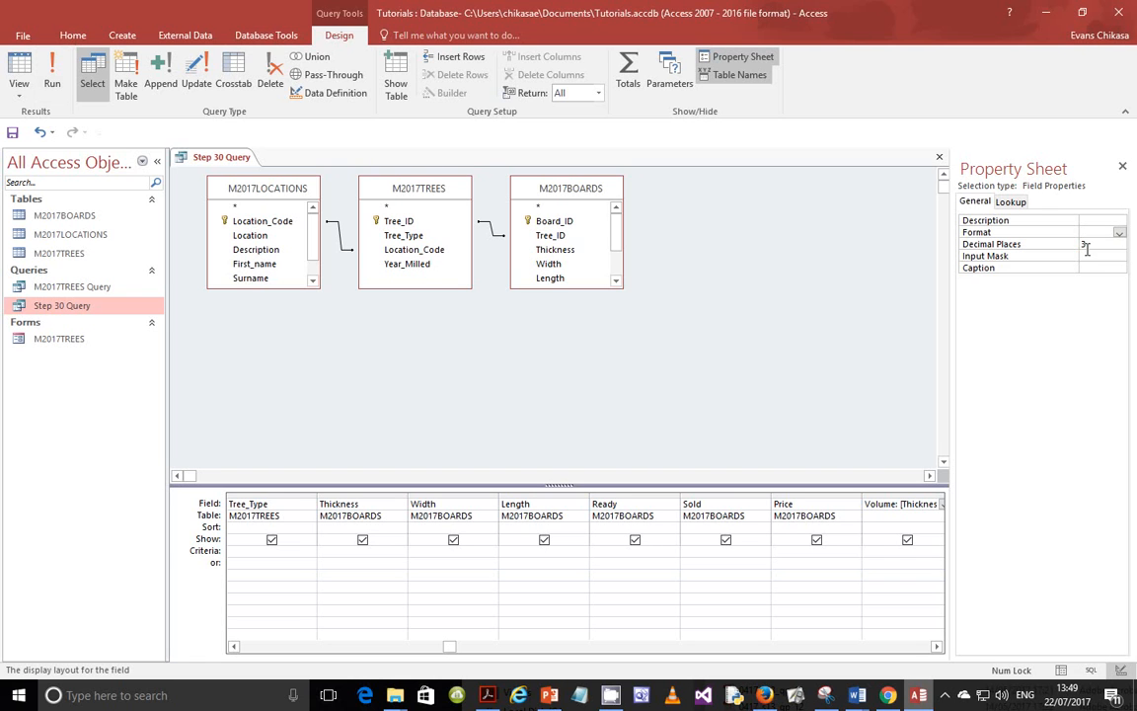
- Run the query to check the Volume values with only the decimal places set, and return to Design View
left_click(52, 74)
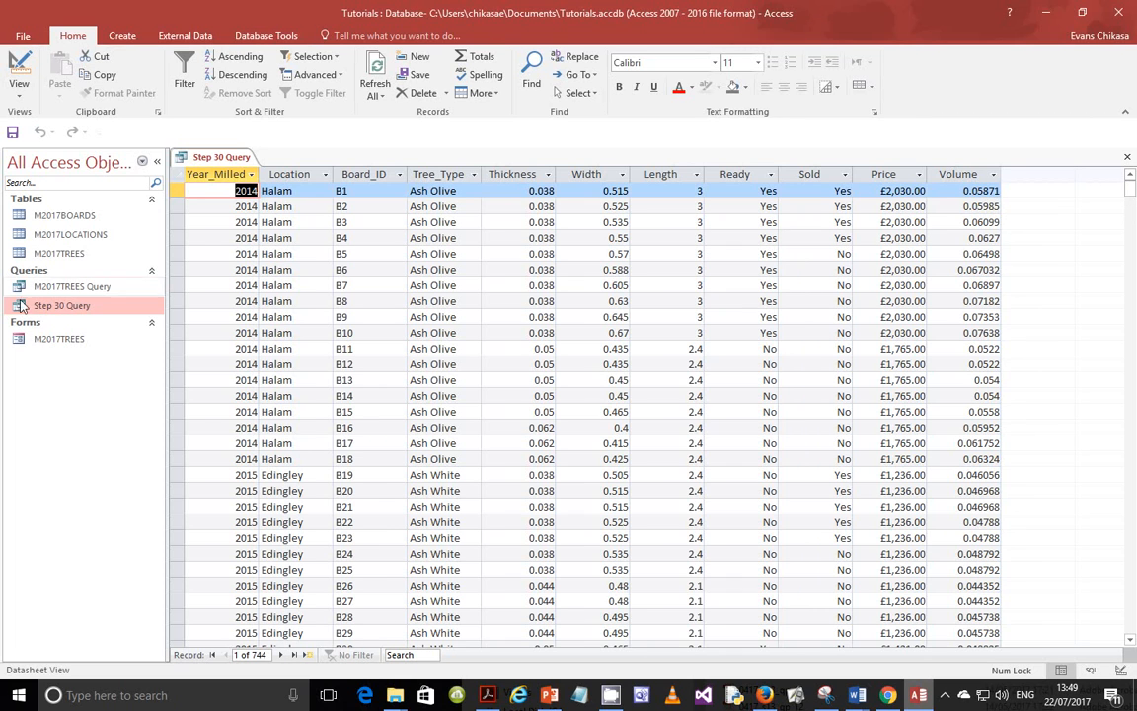
right_click(51, 314)
left_click(91, 341)
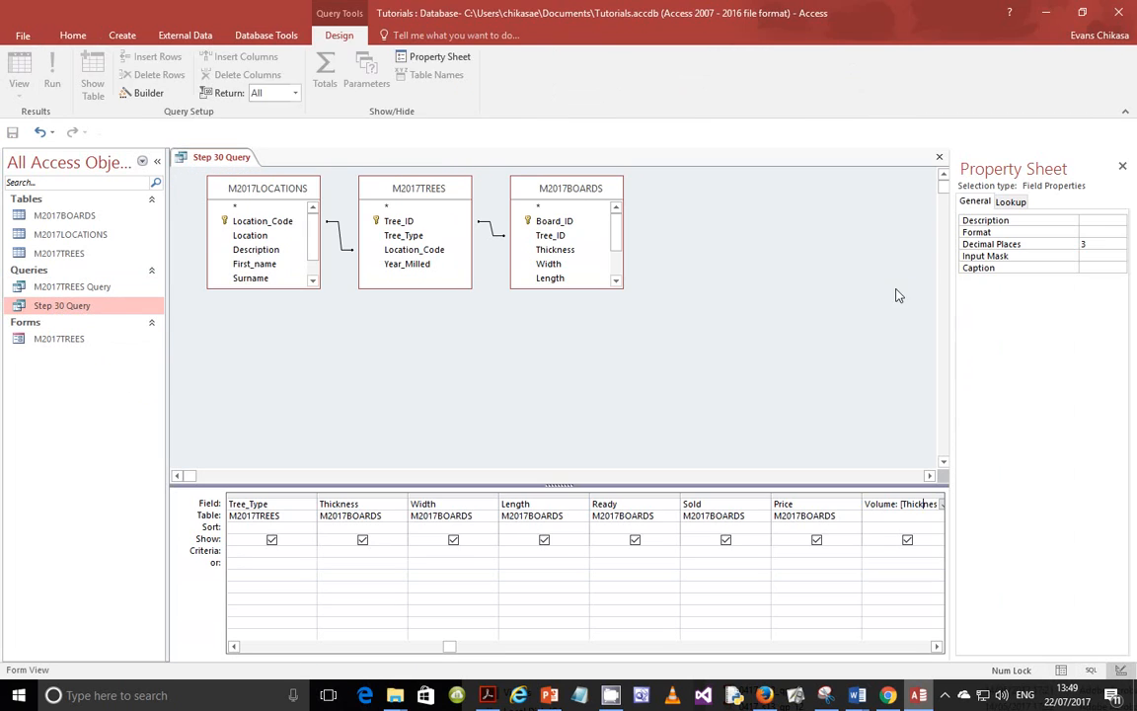
- Set the Volume field's Format property to Standard
left_click(1096, 232)
left_click(1119, 232)
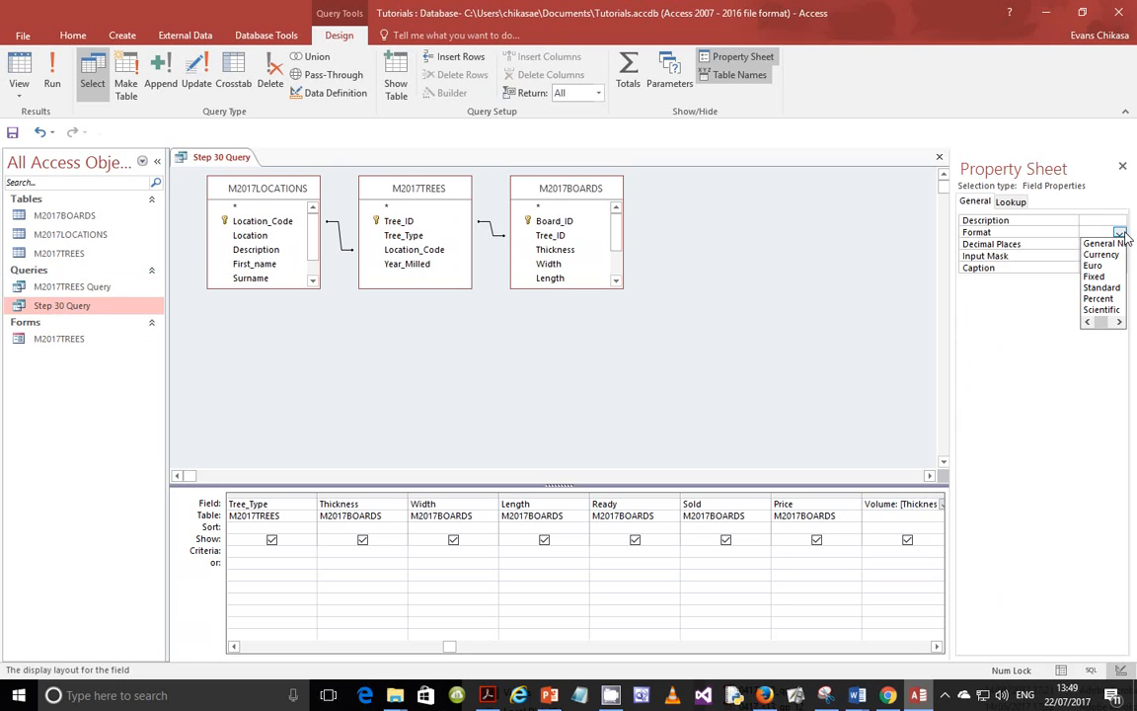
left_click(1102, 287)
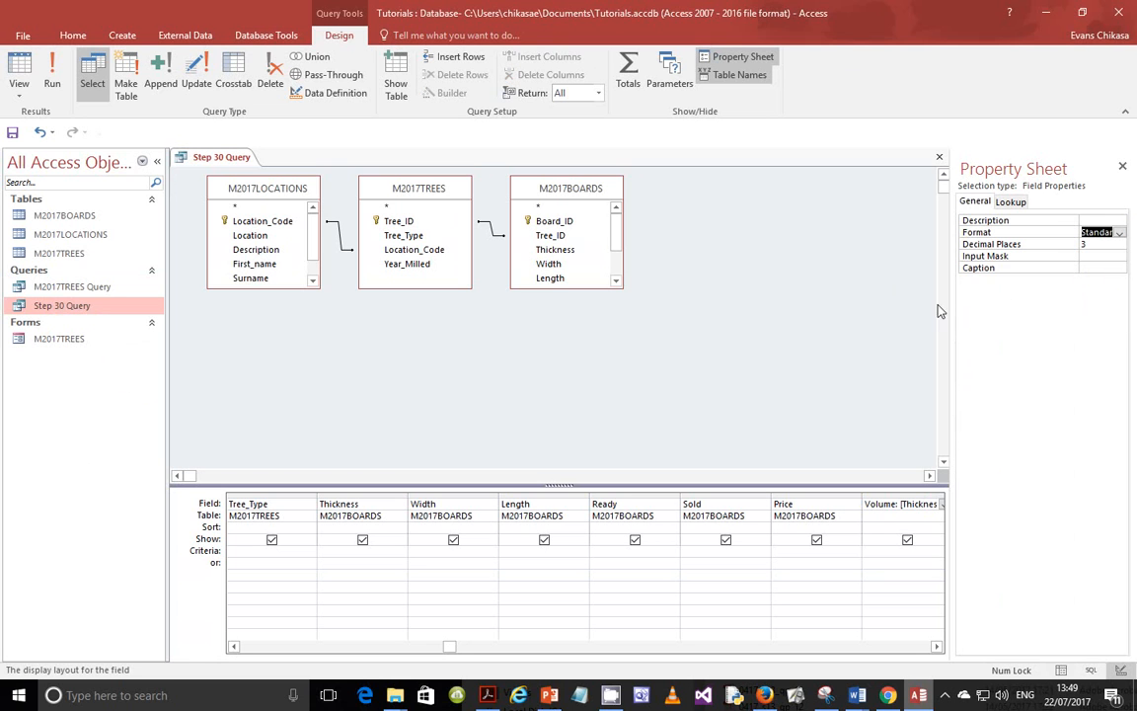
- Run Step 30 Query to check how the Volume values display, and return to Design View
left_click(52, 69)
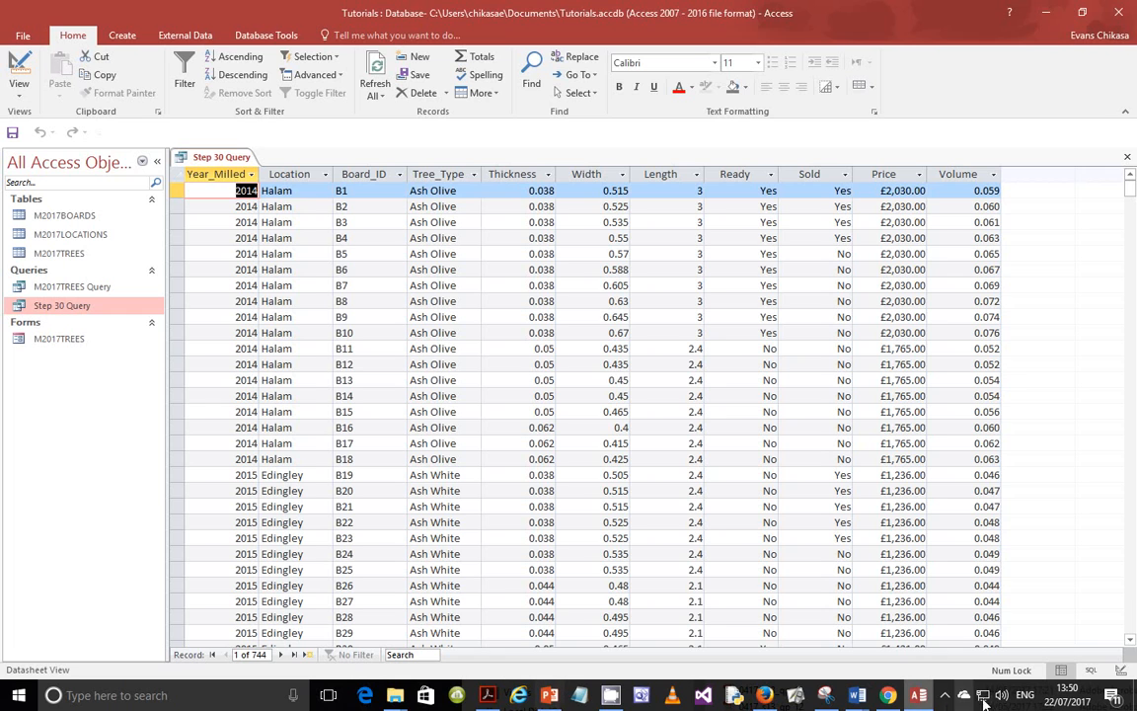
right_click(116, 305)
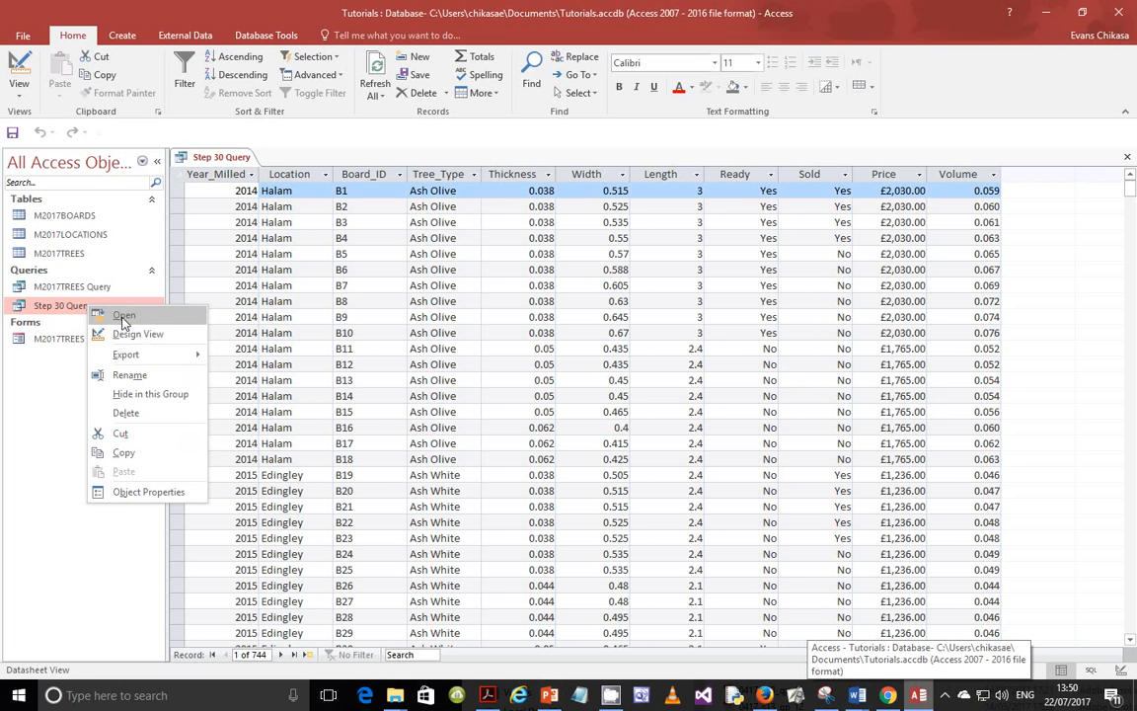
left_click(139, 332)
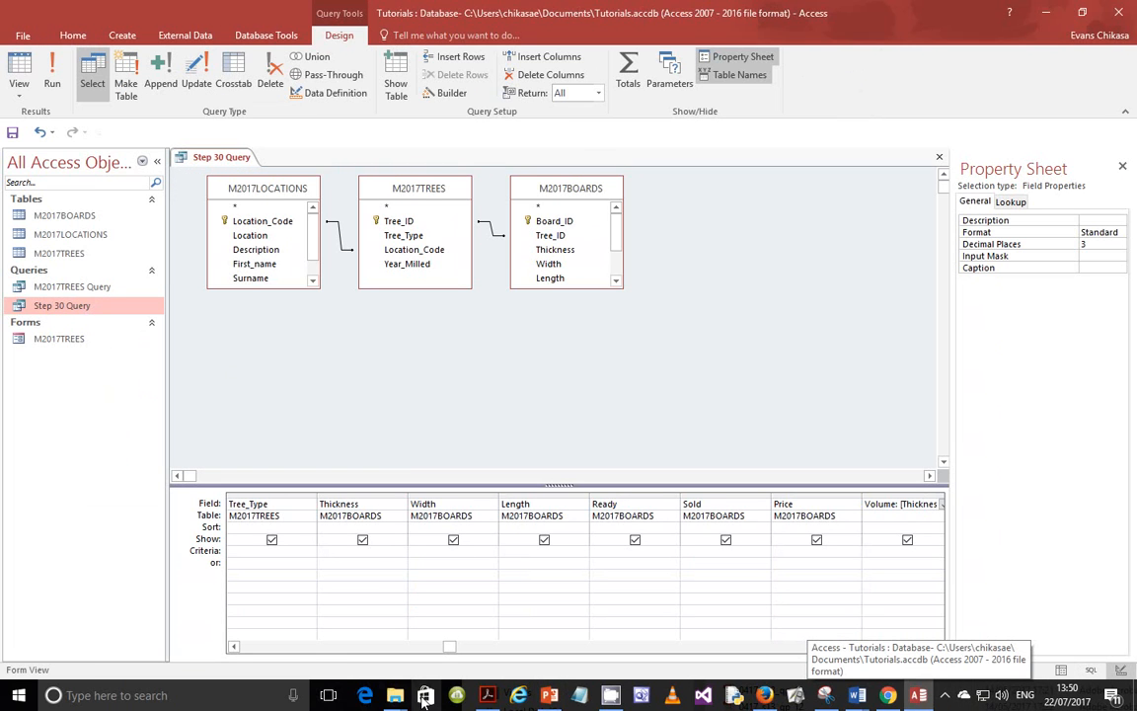
- Check question 30's Ready and Sold record criteria in the 0417_m17_qp_21 PDF and return to the Access query
mouse_move(402, 697)
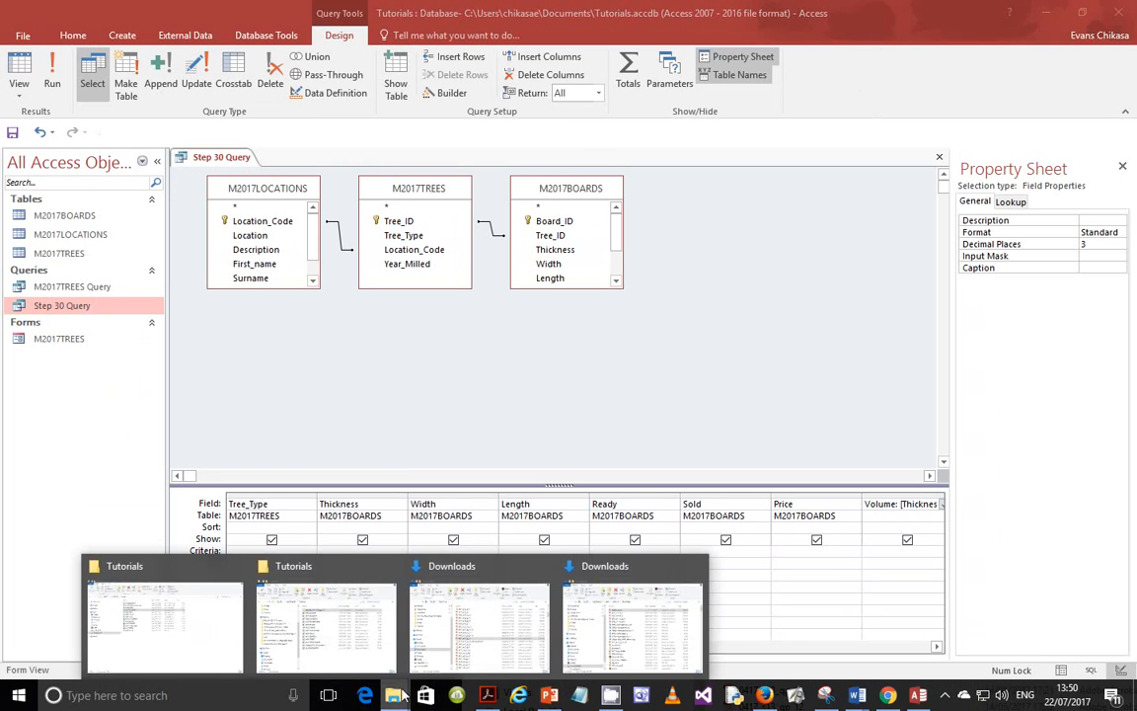
left_click(487, 695)
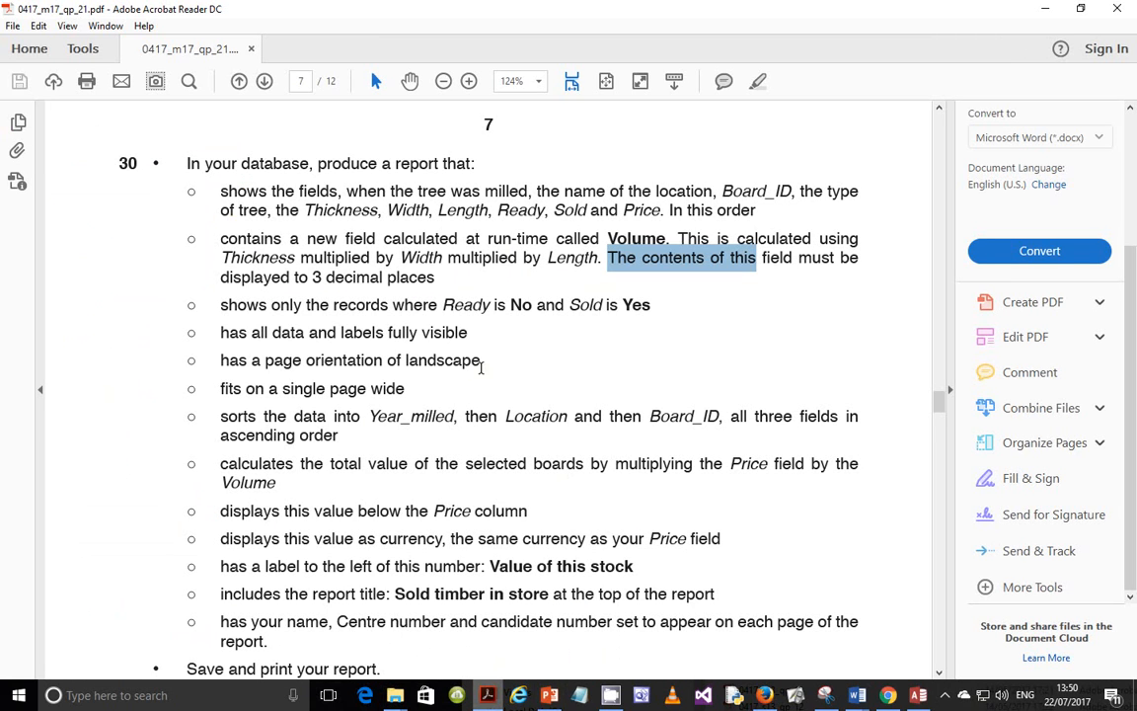
left_click_drag(221, 305, 674, 293)
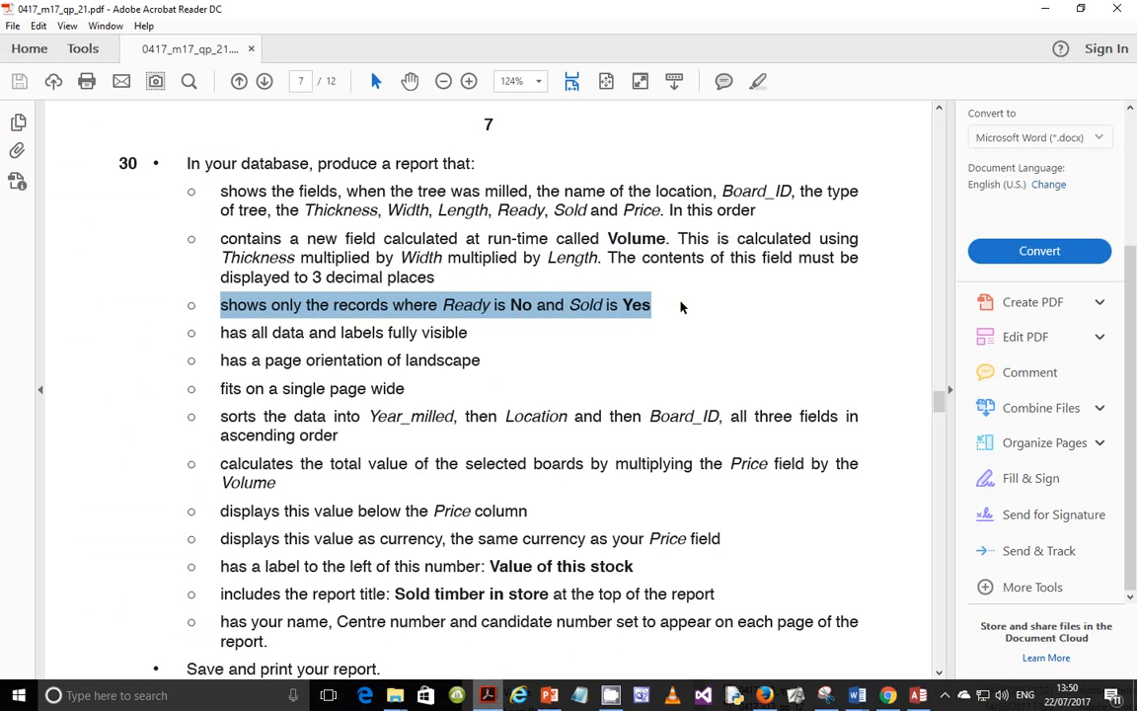
left_click(918, 695)
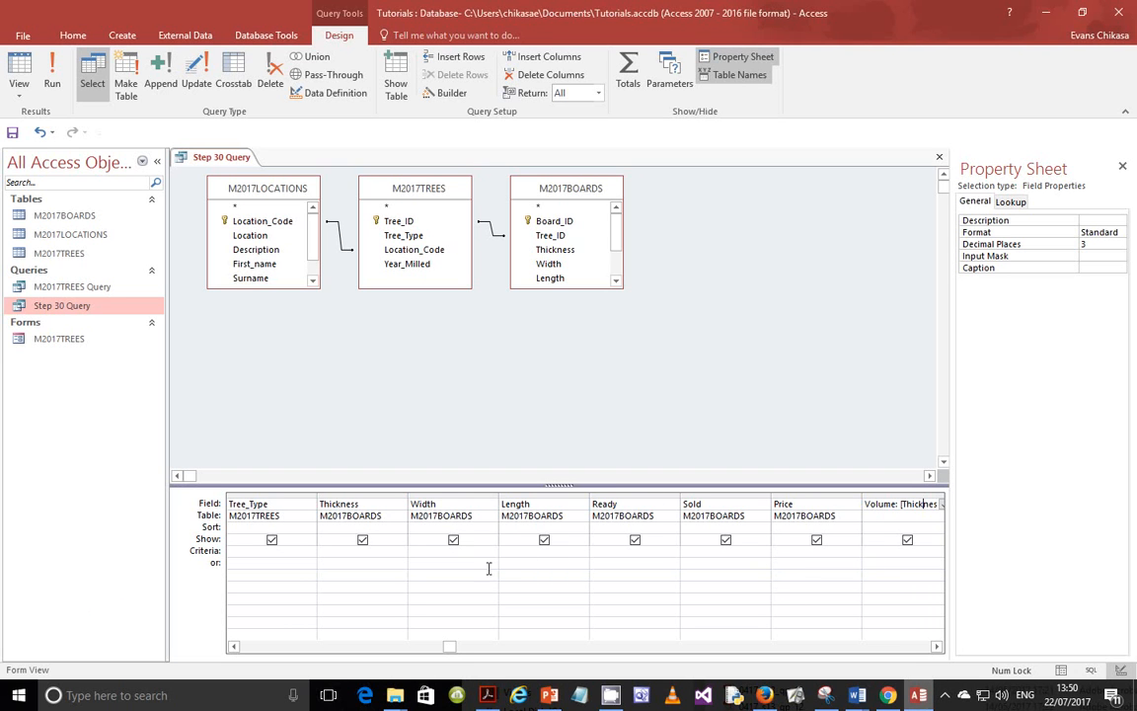
- Enter the query criteria No for the Ready field and Yes for the Sold field
left_click(647, 556)
type("N")
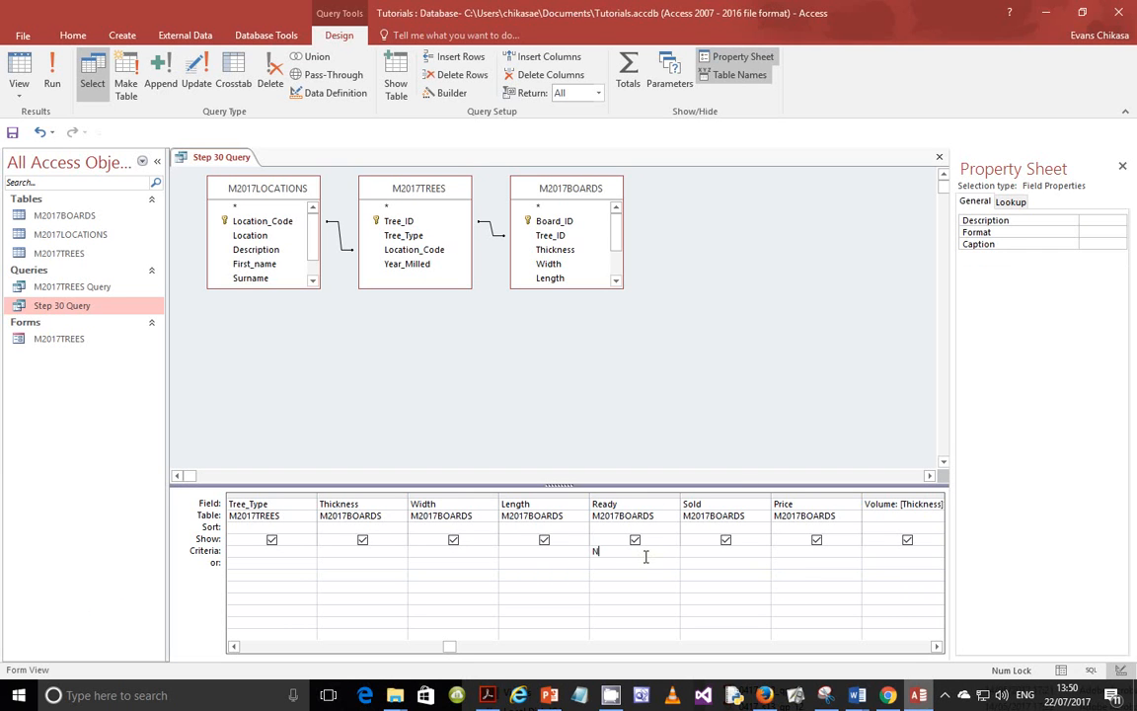
type("o")
left_click(710, 551)
type("Yes")
- Run the query to check the Ready and Sold criteria, and save it from Design View
left_click(52, 82)
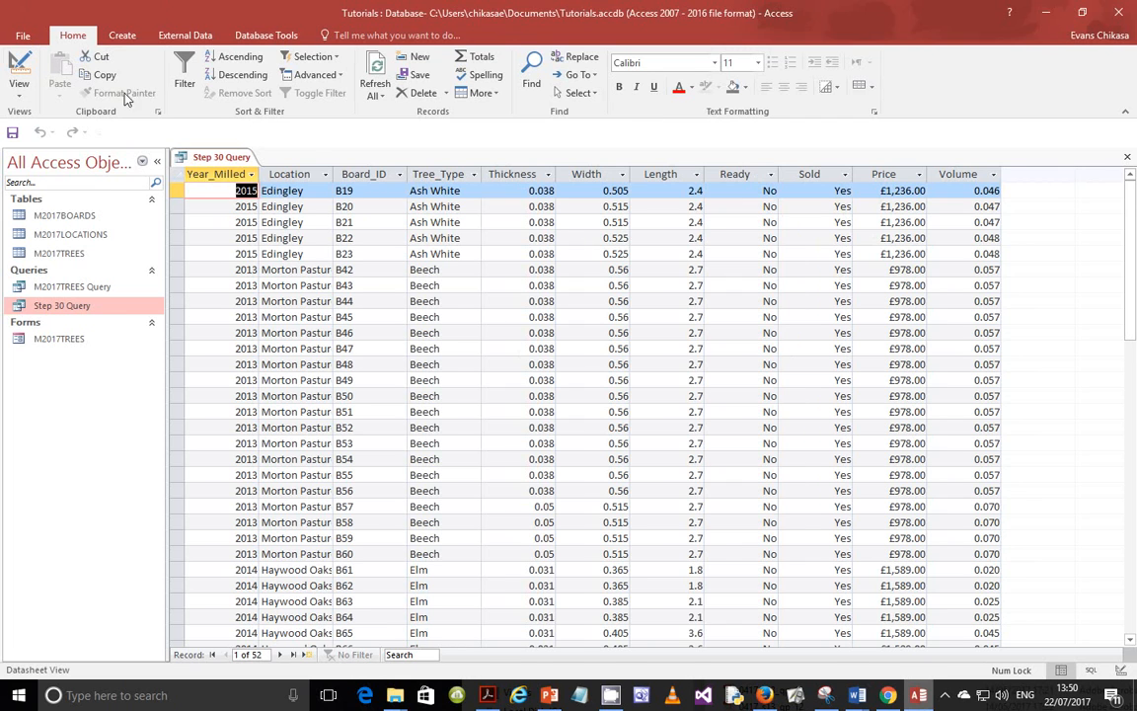
right_click(106, 306)
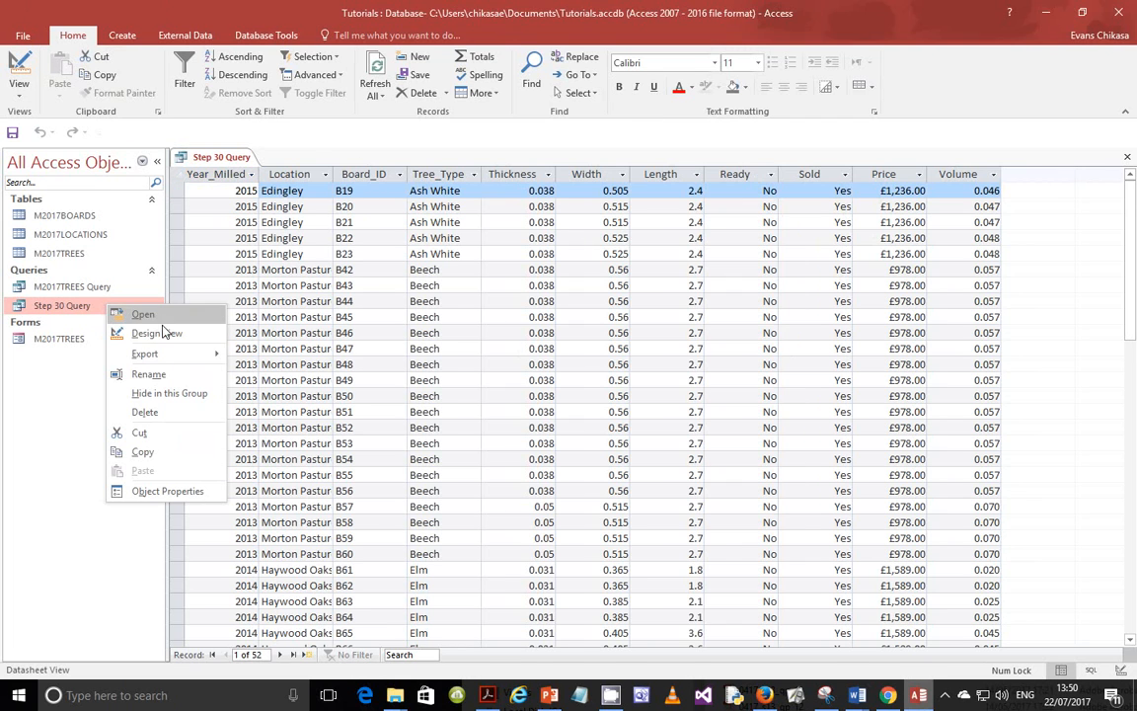
left_click(148, 333)
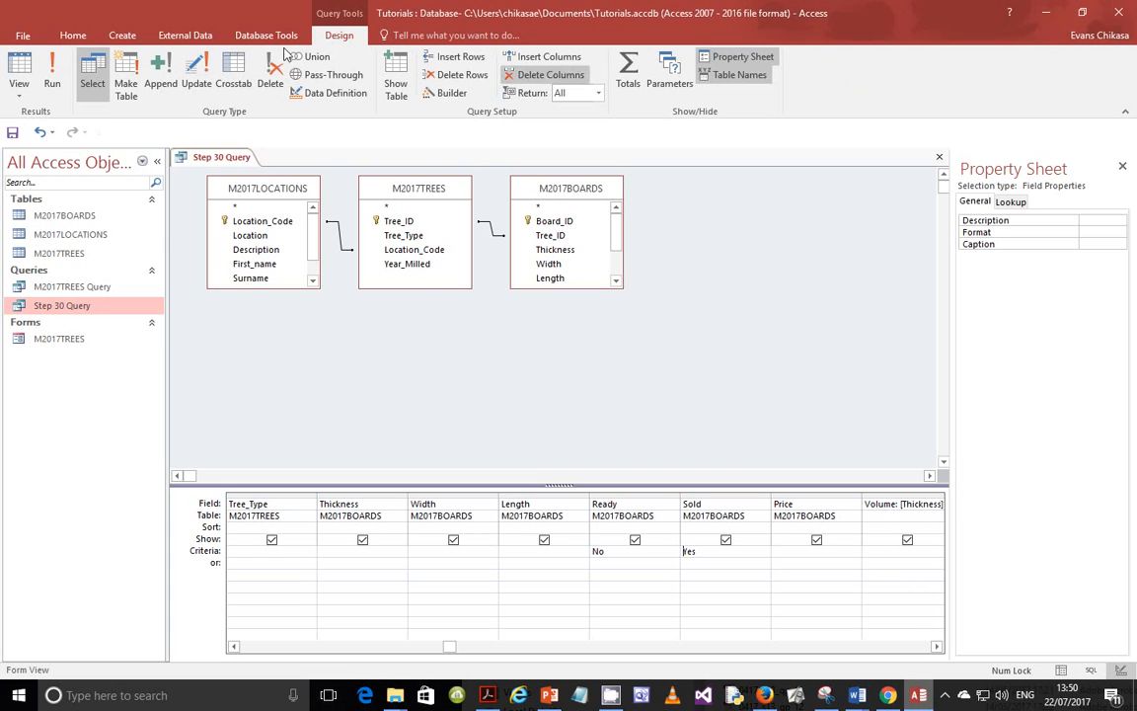
left_click(23, 35)
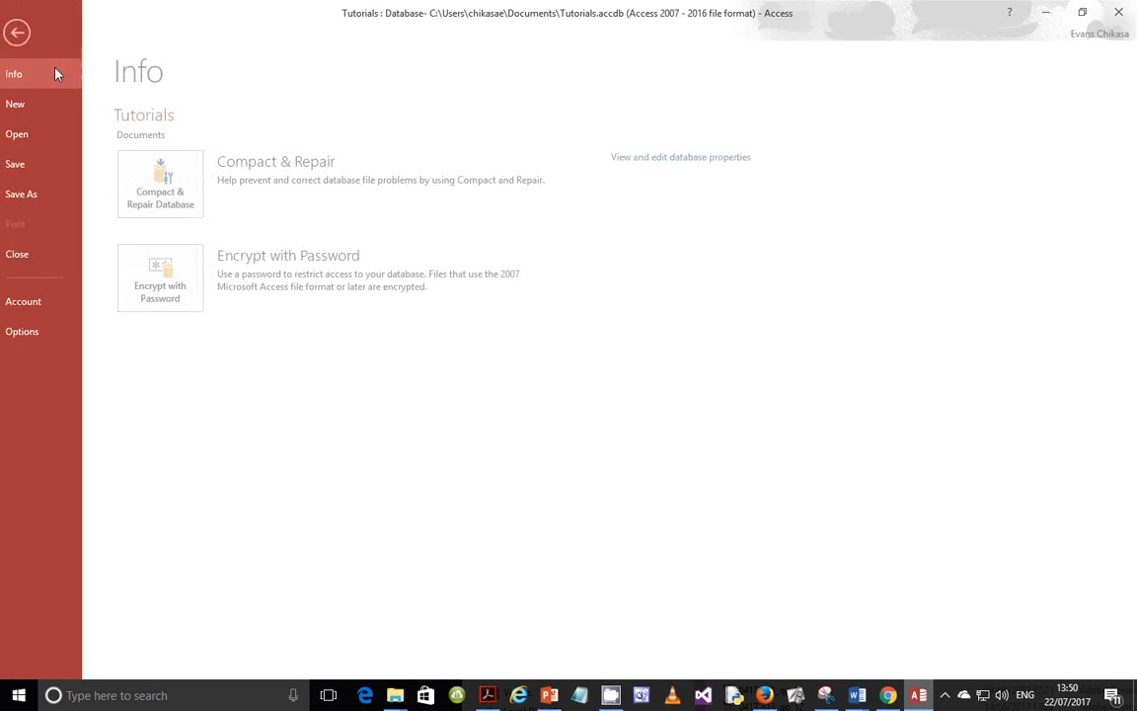
left_click(30, 164)
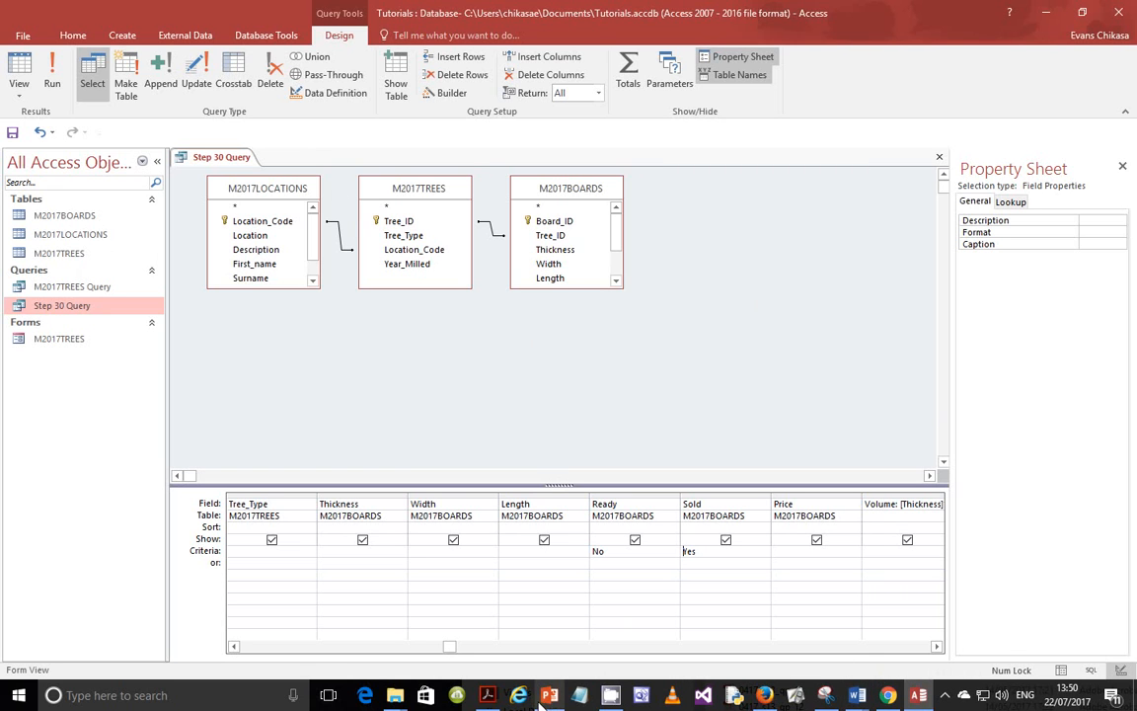
- Review question 30's remaining report requirements in the exam paper PDF and return to Access
left_click(487, 695)
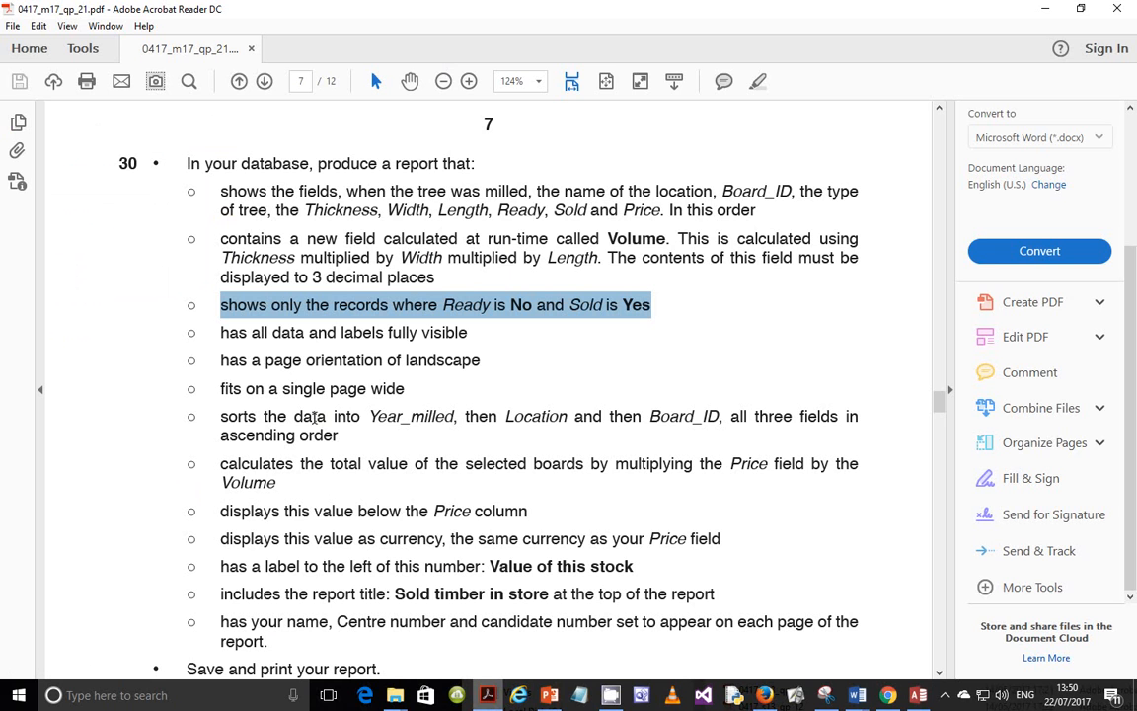
left_click(225, 336)
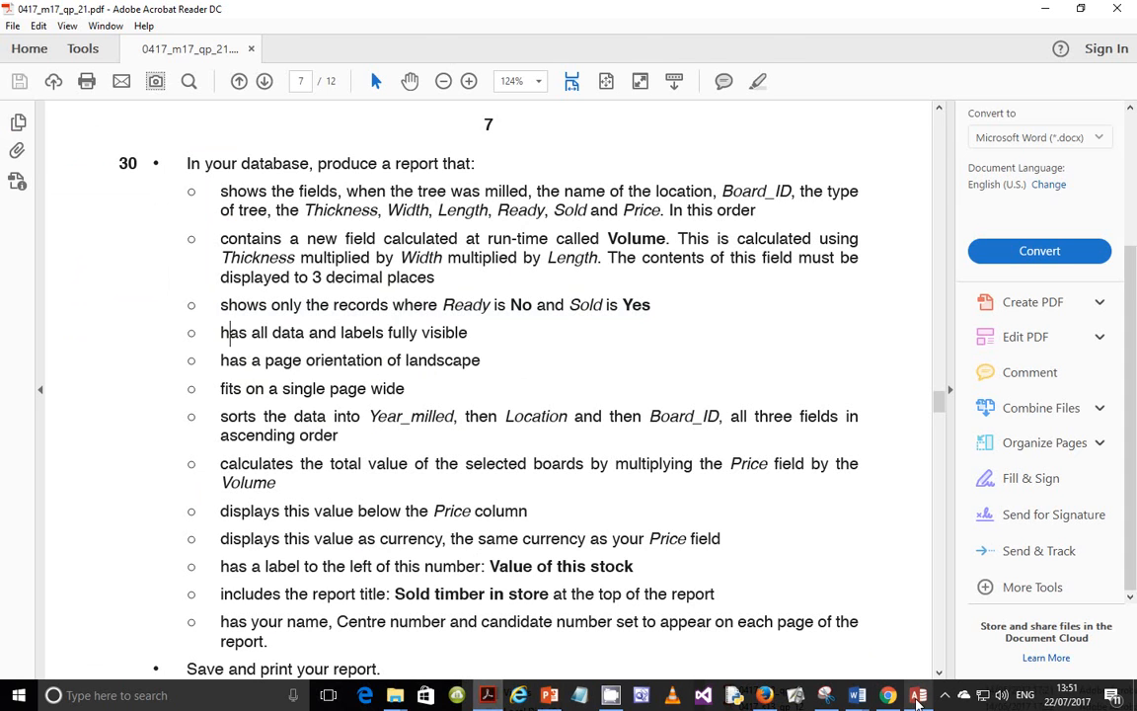
left_click(918, 695)
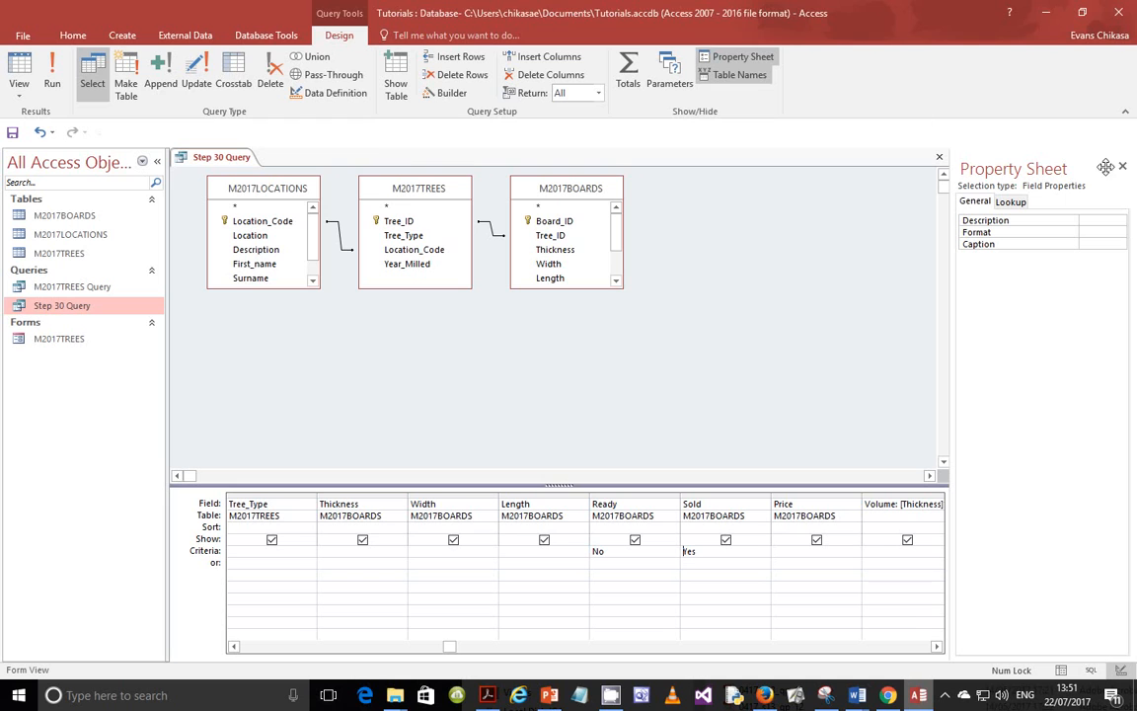
- Close Step 30 Query and start a Report Wizard report that includes all of its fields
left_click(939, 159)
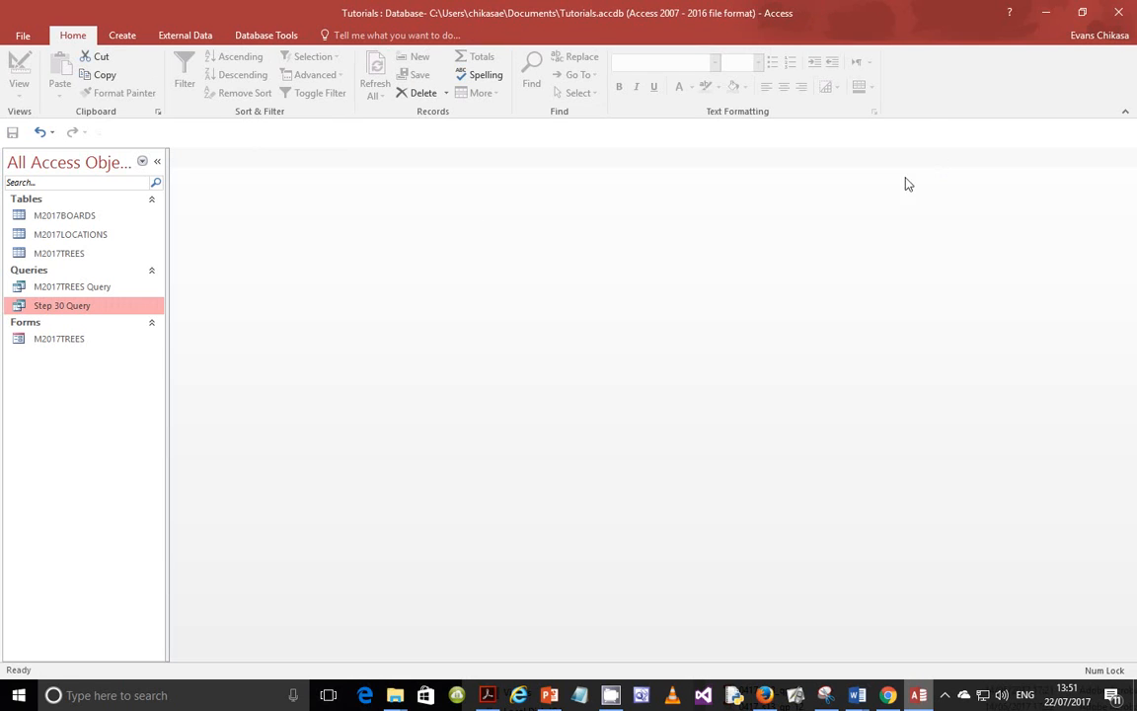
left_click(121, 36)
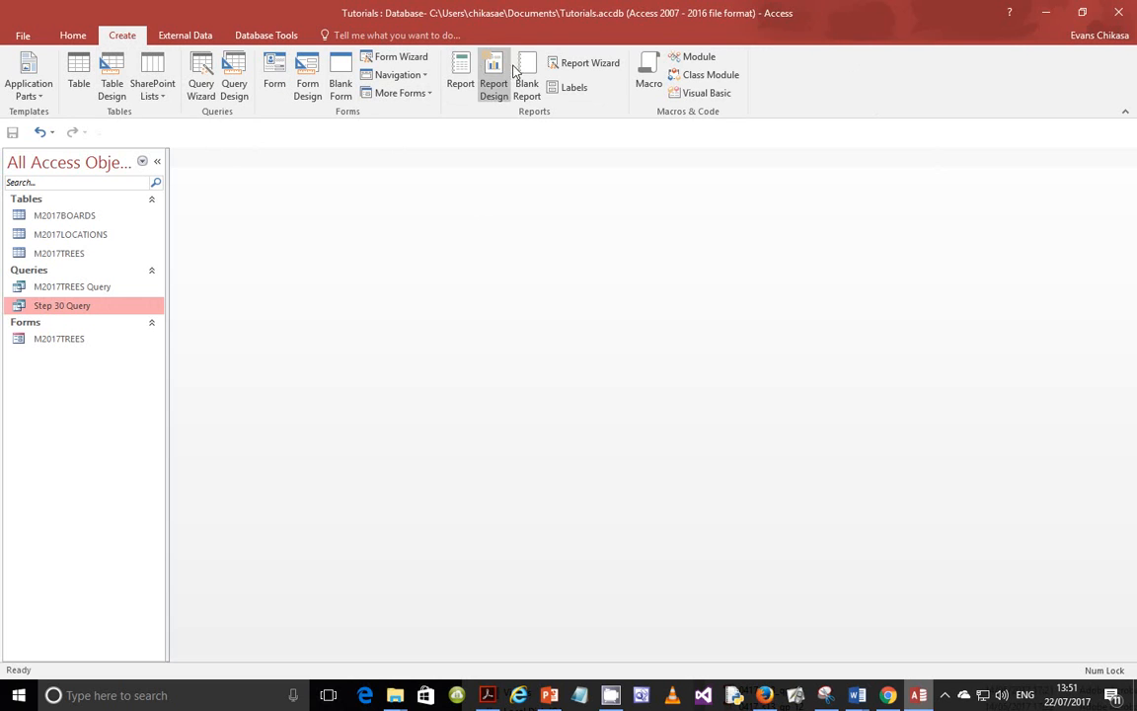
left_click(566, 65)
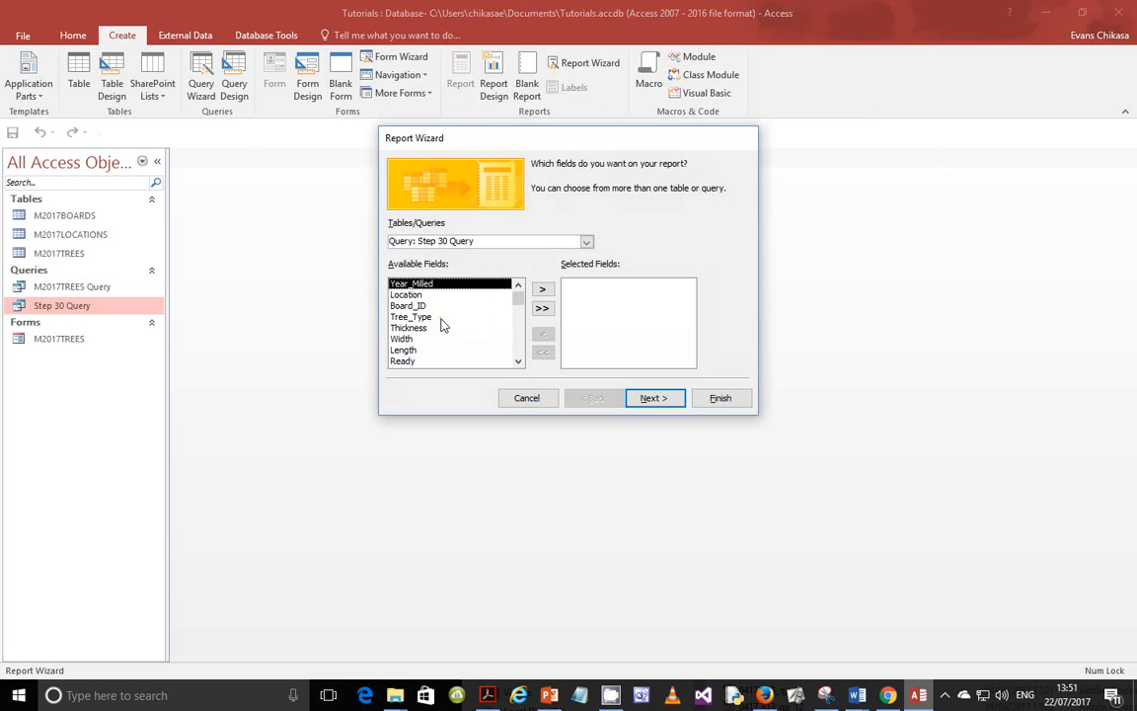
scroll(446, 330, "down", 1)
scroll(446, 329, "up", 1)
scroll(475, 322, "down", 1)
scroll(464, 331, "up", 1)
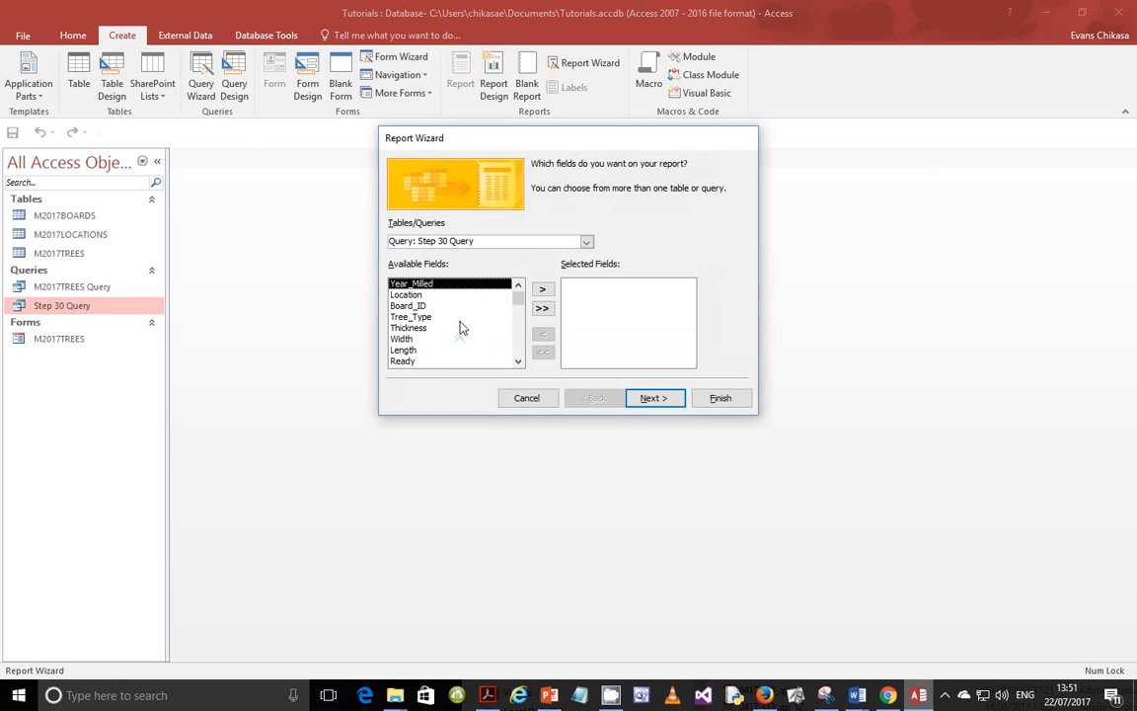
left_click(542, 308)
left_click(654, 400)
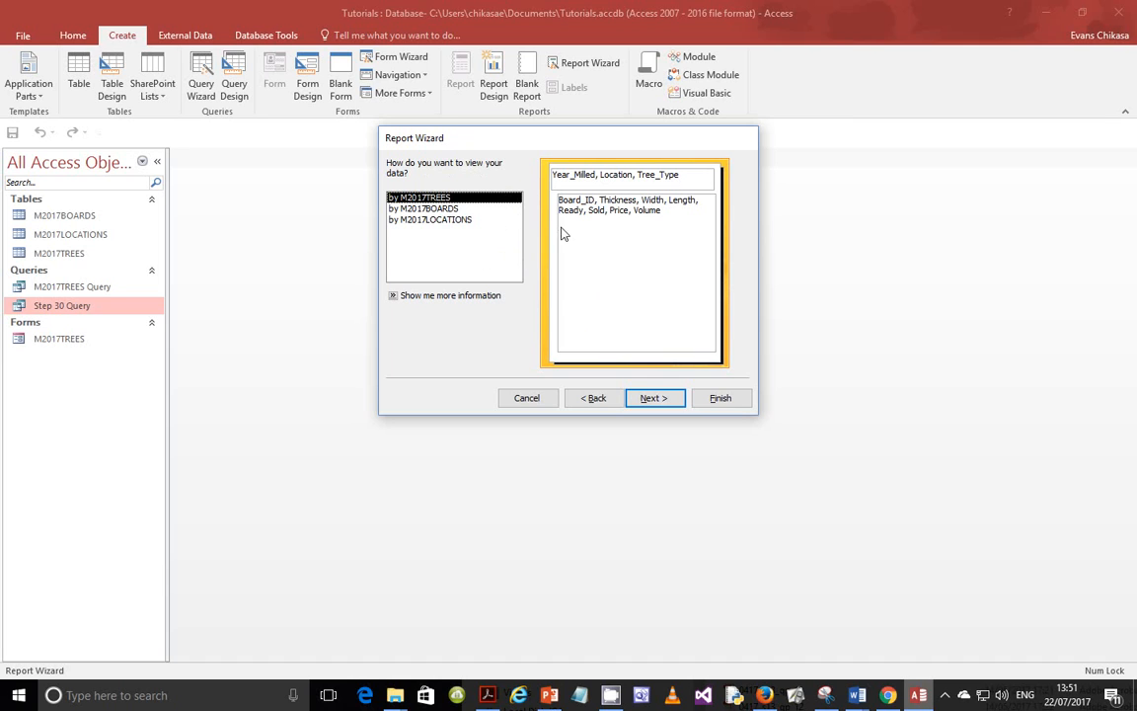
- Keep the report data viewed by M2017TREES, with no added grouping levels and no sort fields
left_click(650, 398)
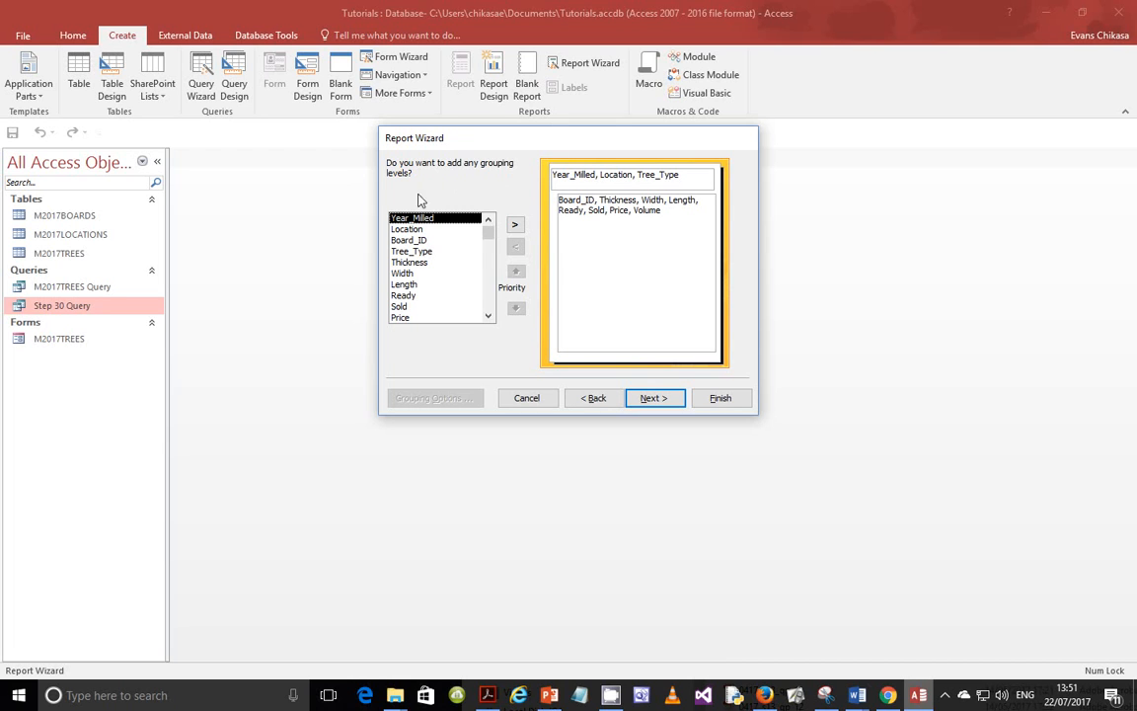
left_click(515, 224)
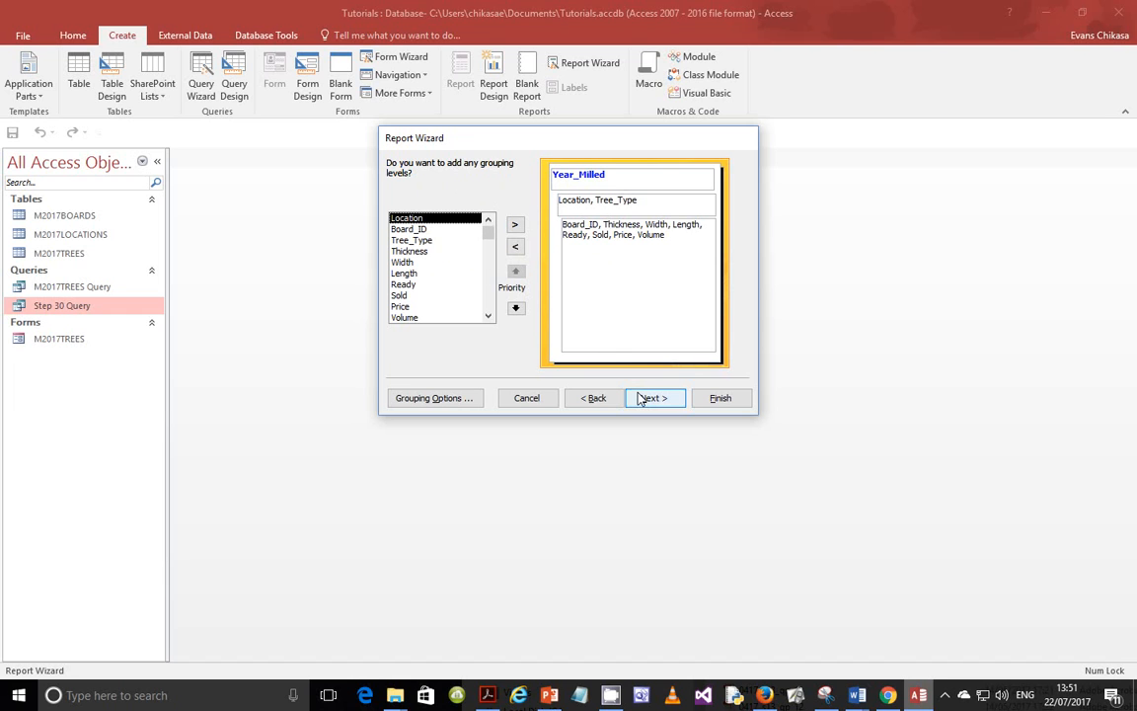
left_click(518, 248)
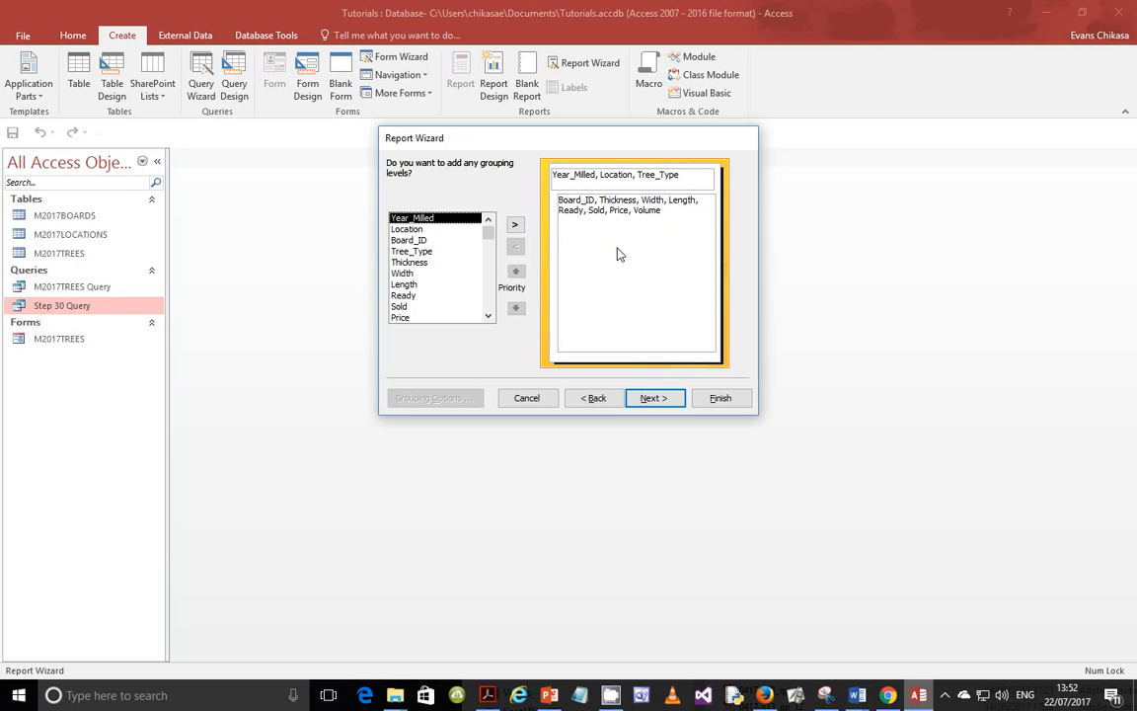
left_click(645, 402)
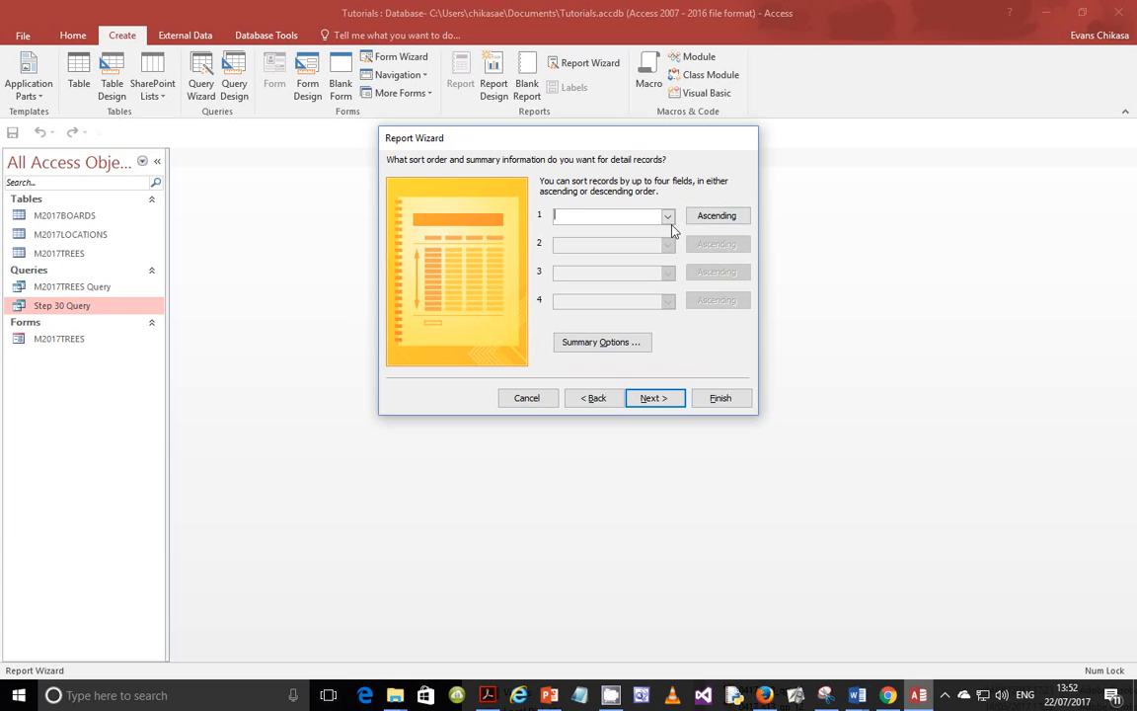
left_click(653, 398)
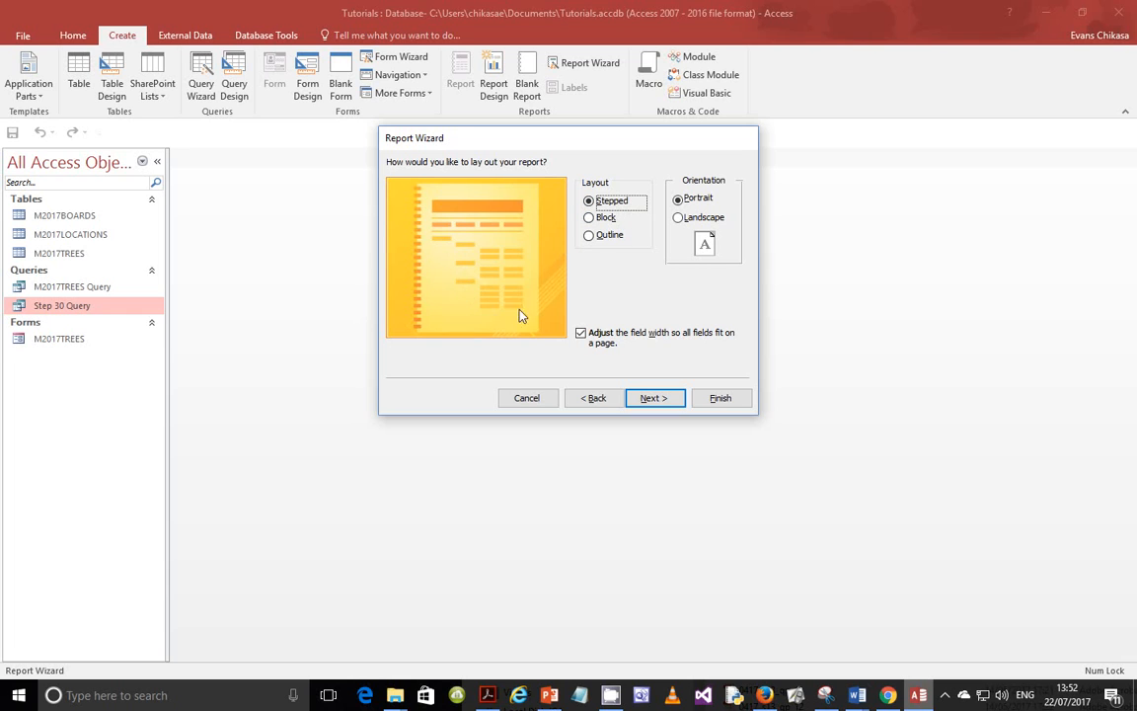
- Set the report's orientation to Landscape, keeping the Stepped layout and the fit-to-page field width adjustment
left_click(679, 217)
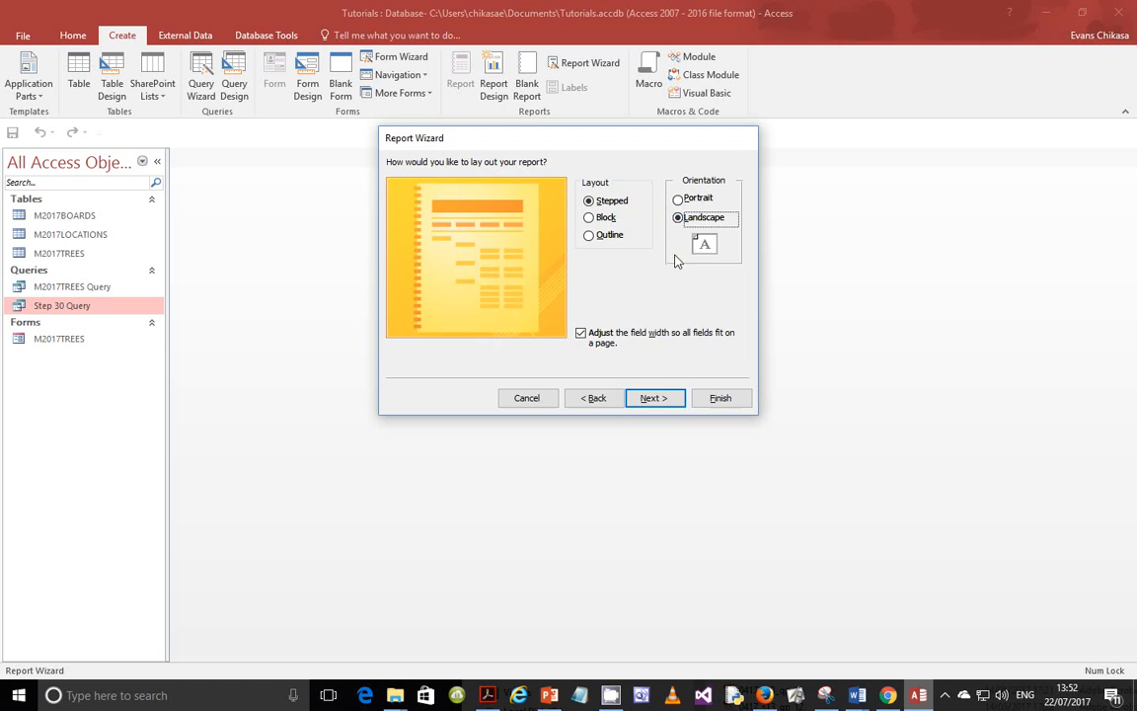
left_click(652, 398)
left_click(590, 398)
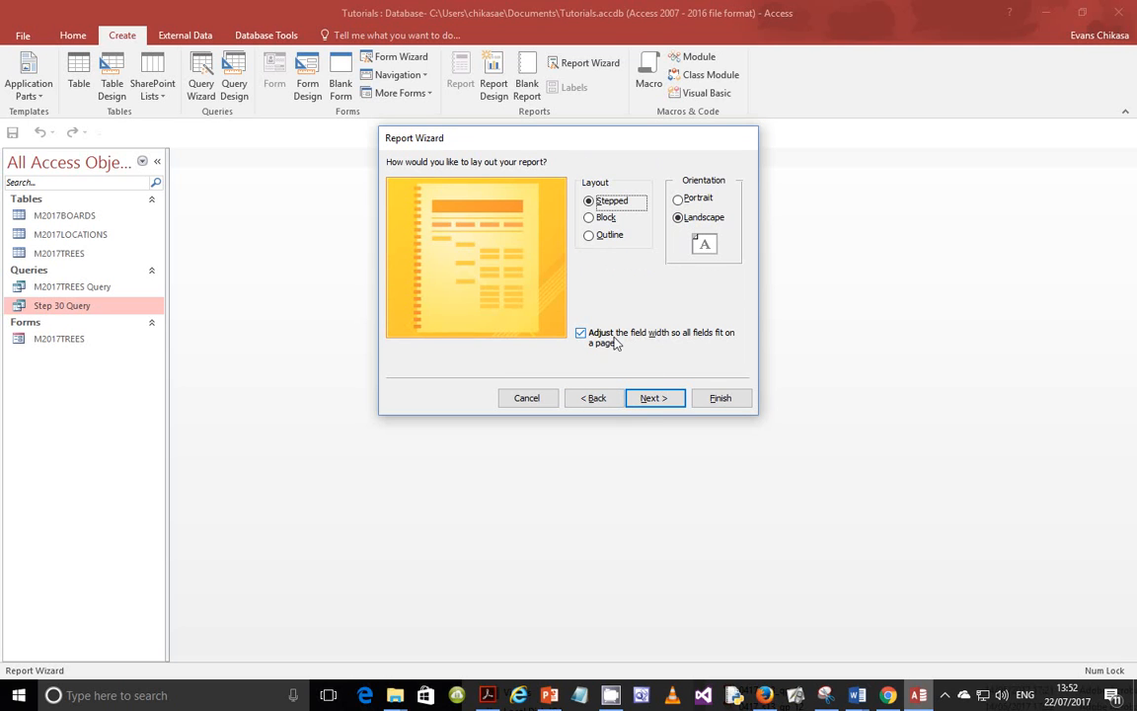
- Check the landscape and single-page-wide requirements in the exam paper PDF and return to the Report Wizard
left_click(487, 695)
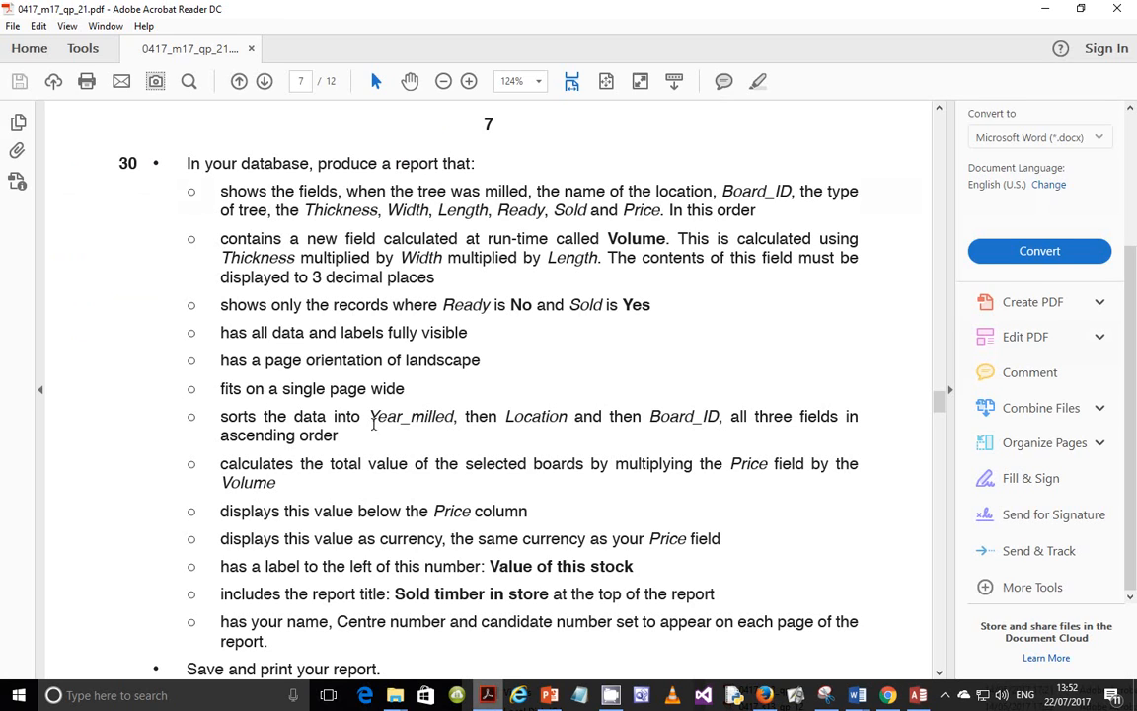
left_click_drag(221, 361, 446, 361)
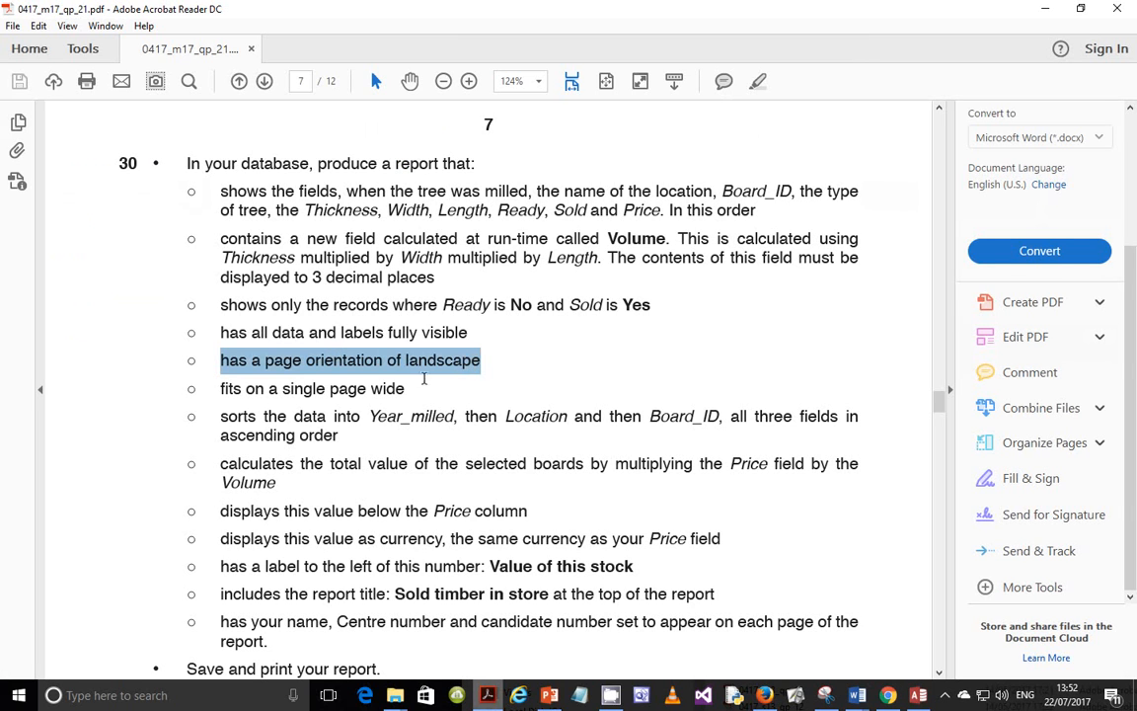
left_click_drag(222, 390, 406, 390)
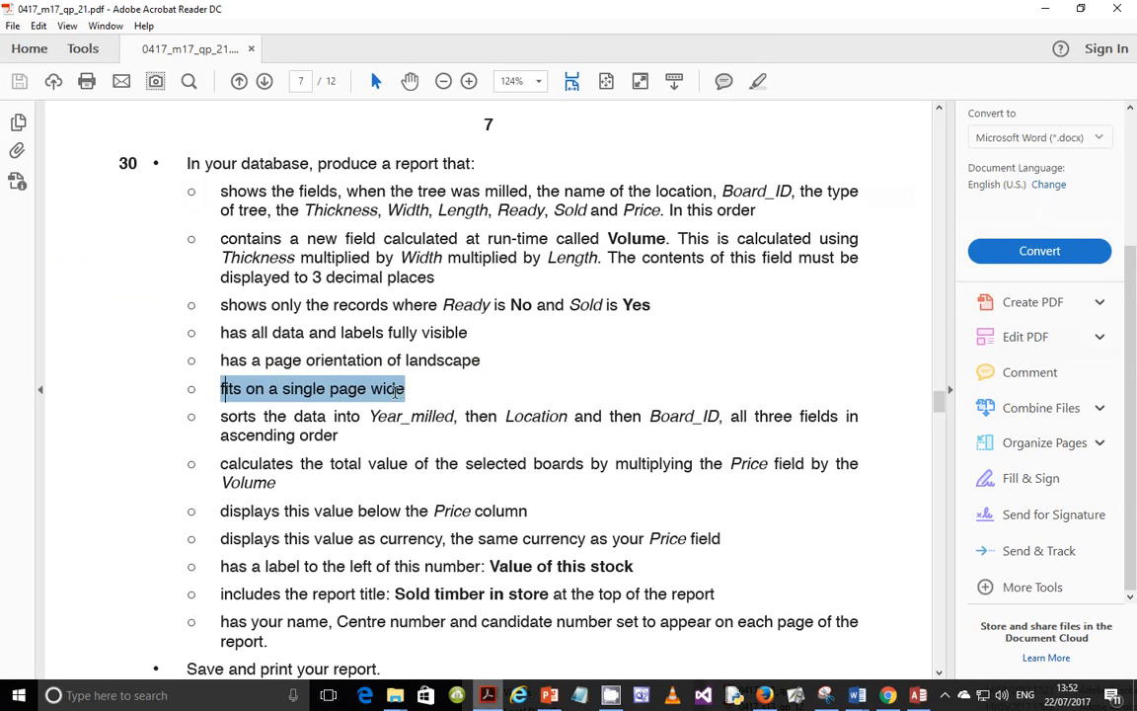
left_click(912, 695)
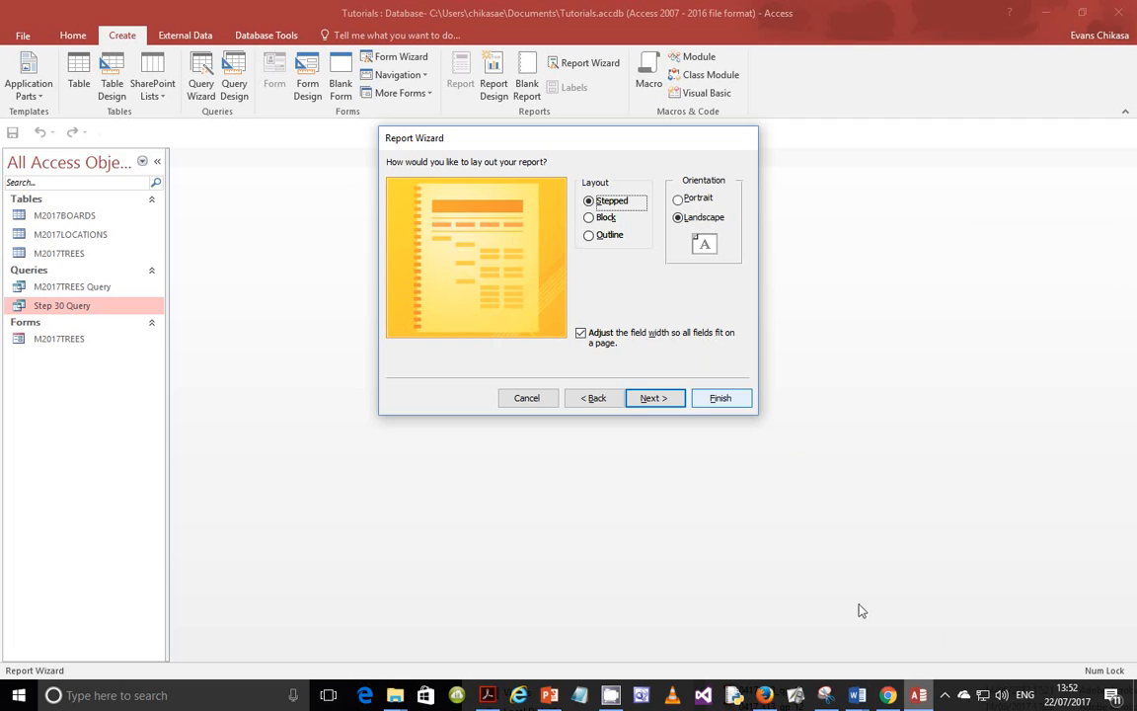
- Title the report "Sold timber in store" using the exam paper's wording, choose to modify its design, and finish the wizard
left_click(643, 399)
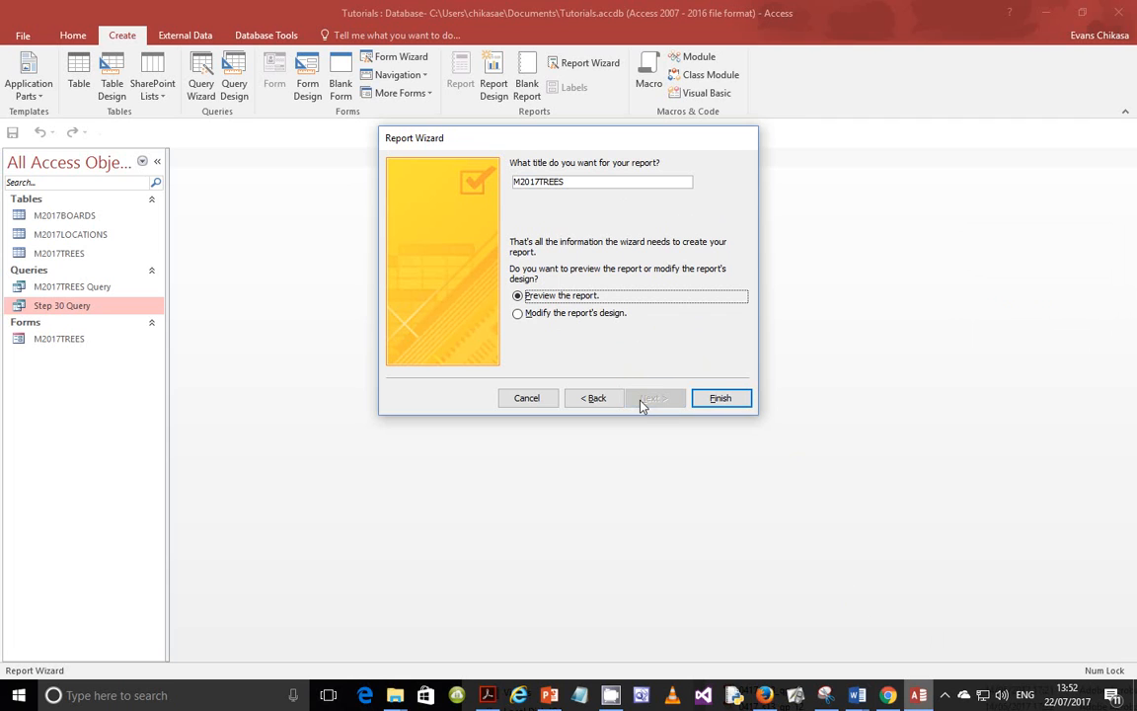
left_click(611, 314)
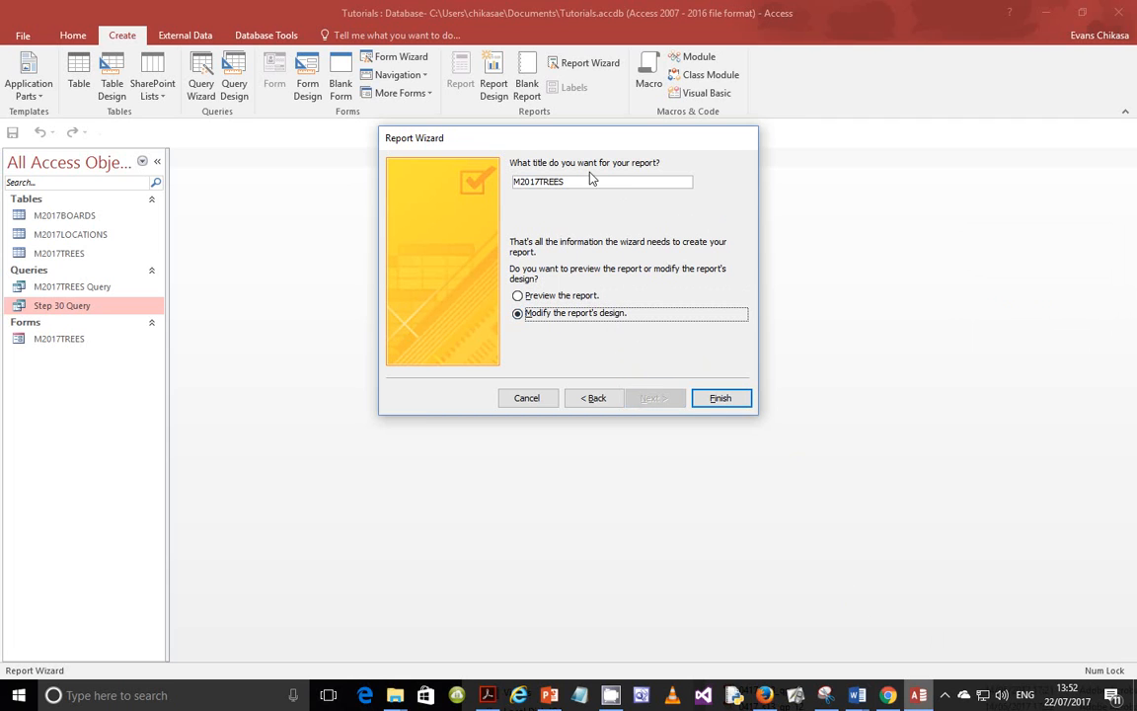
left_click_drag(581, 183, 480, 182)
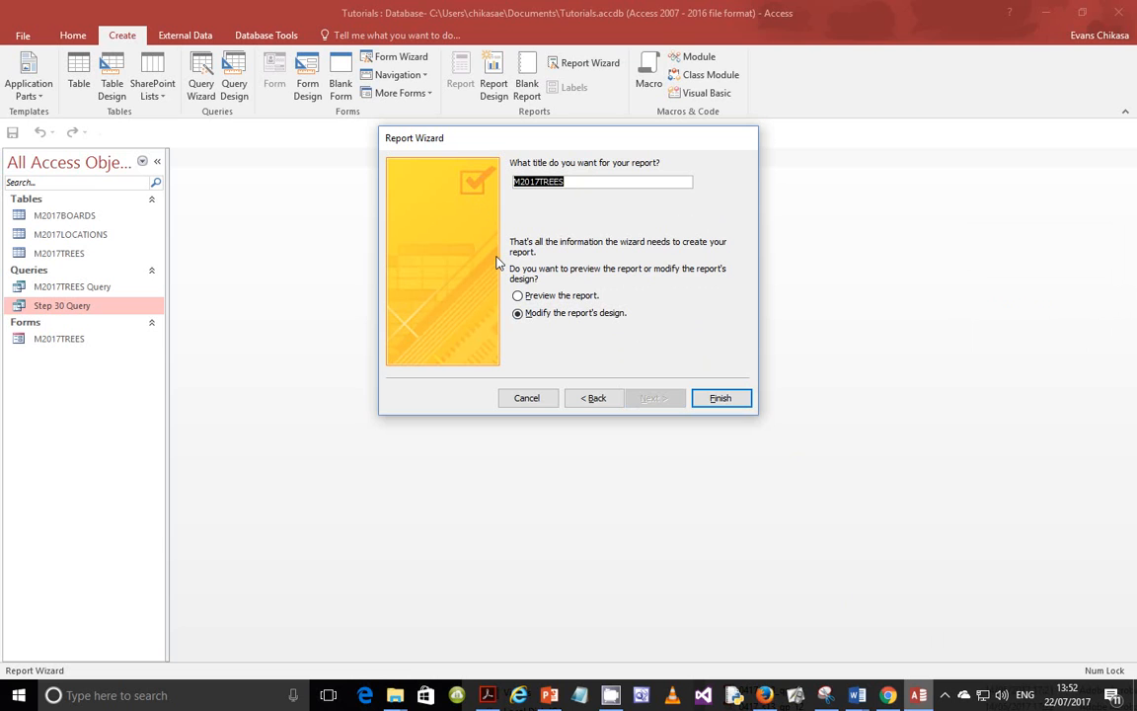
left_click(488, 694)
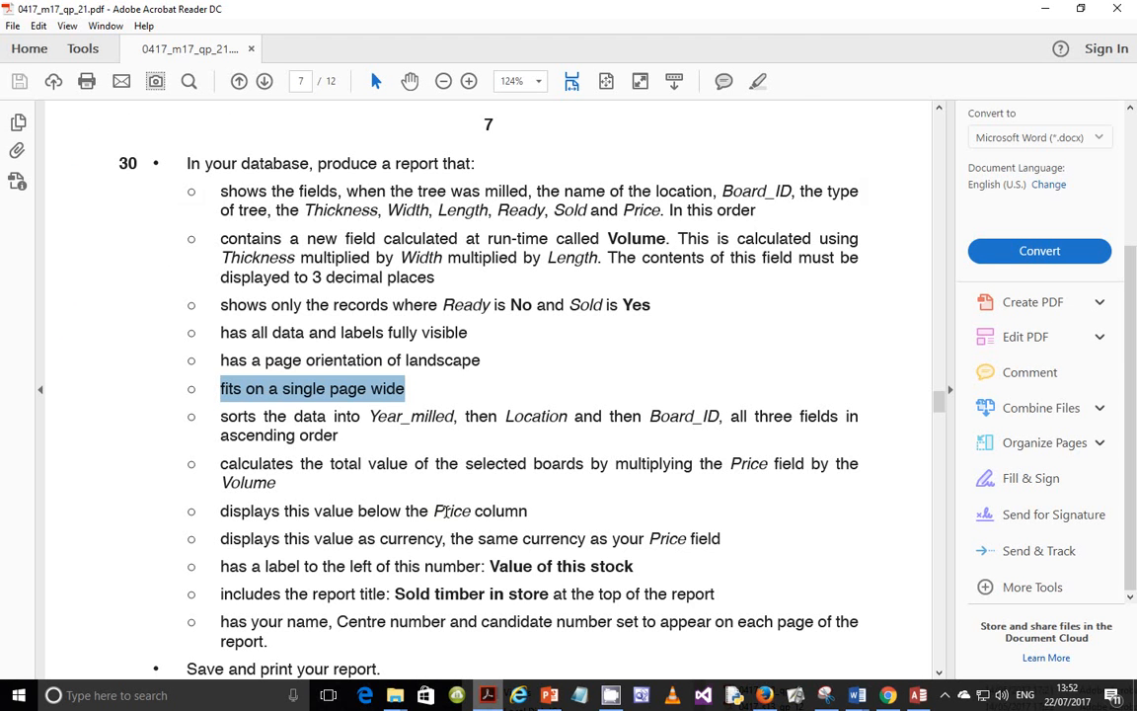
scroll(402, 460, "down", 1)
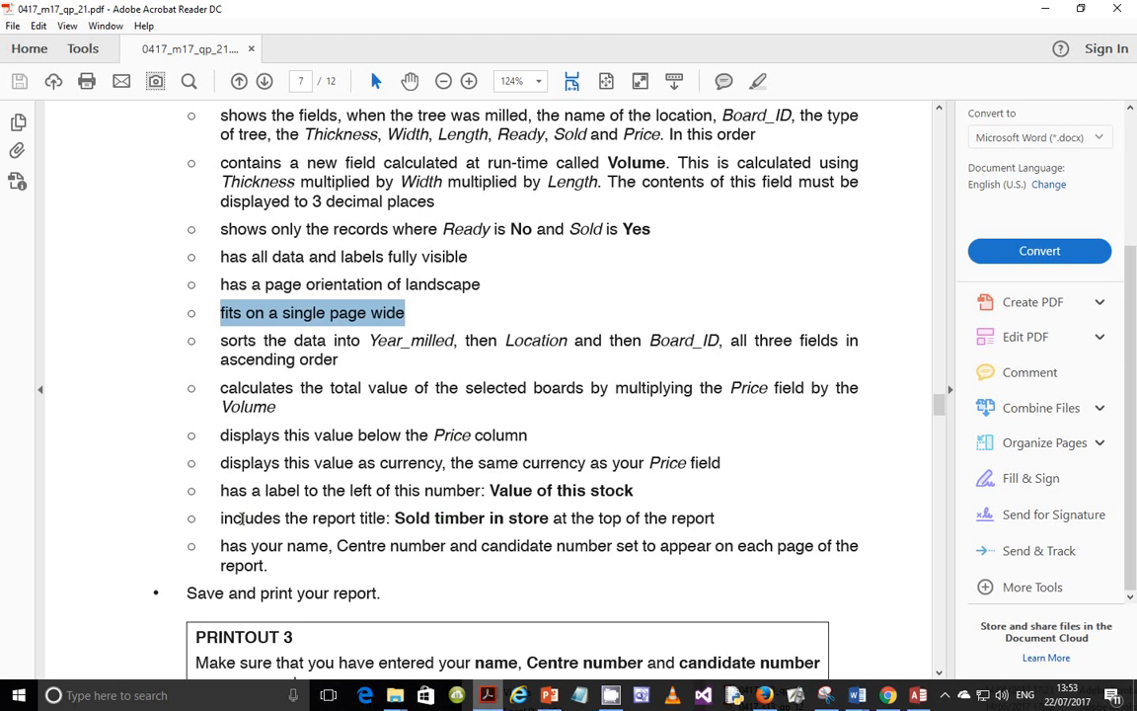
left_click_drag(395, 519, 549, 519)
key("ctrl+c")
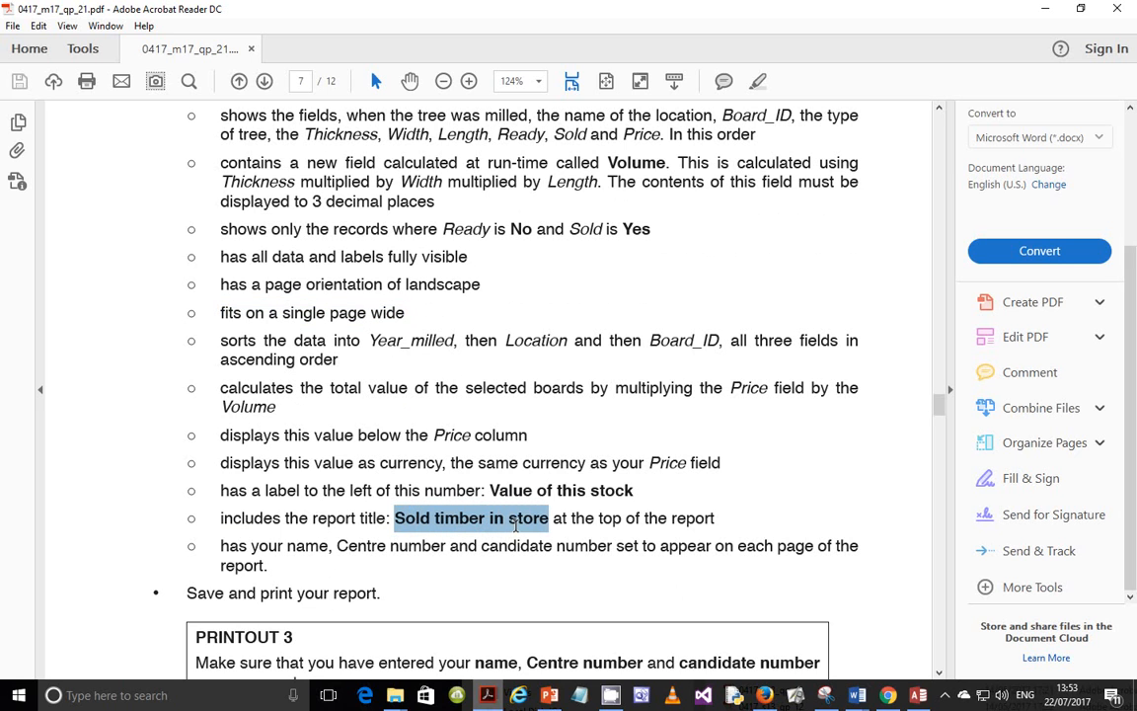
left_click(918, 695)
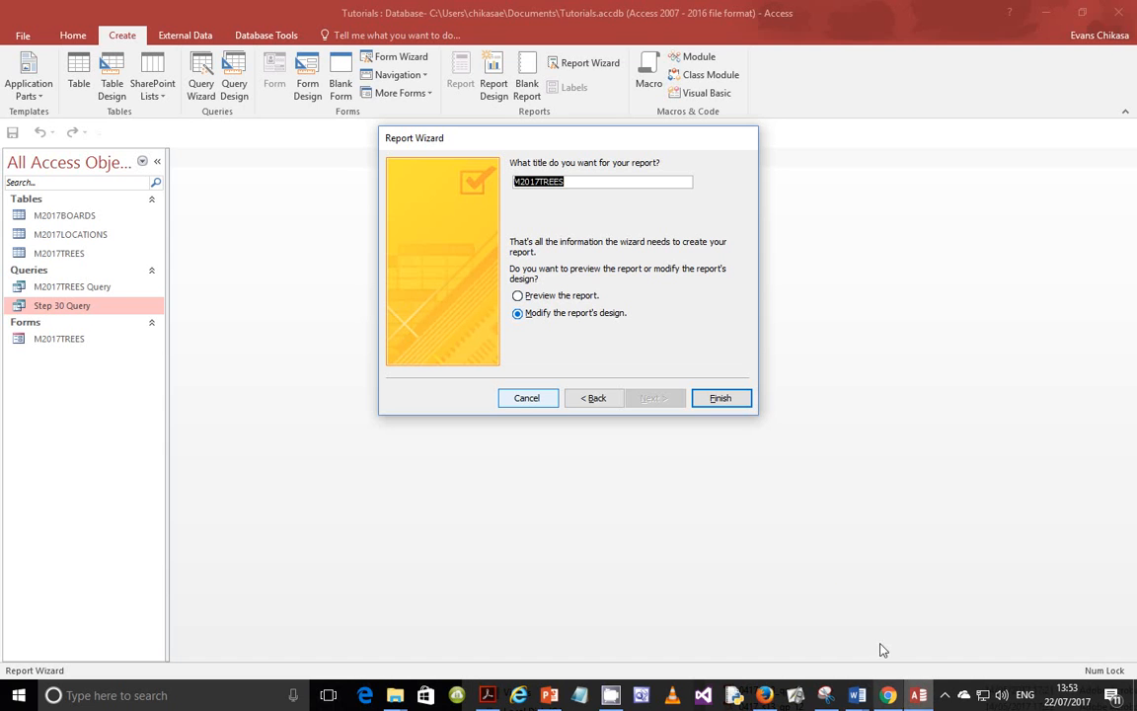
key("ctrl+v")
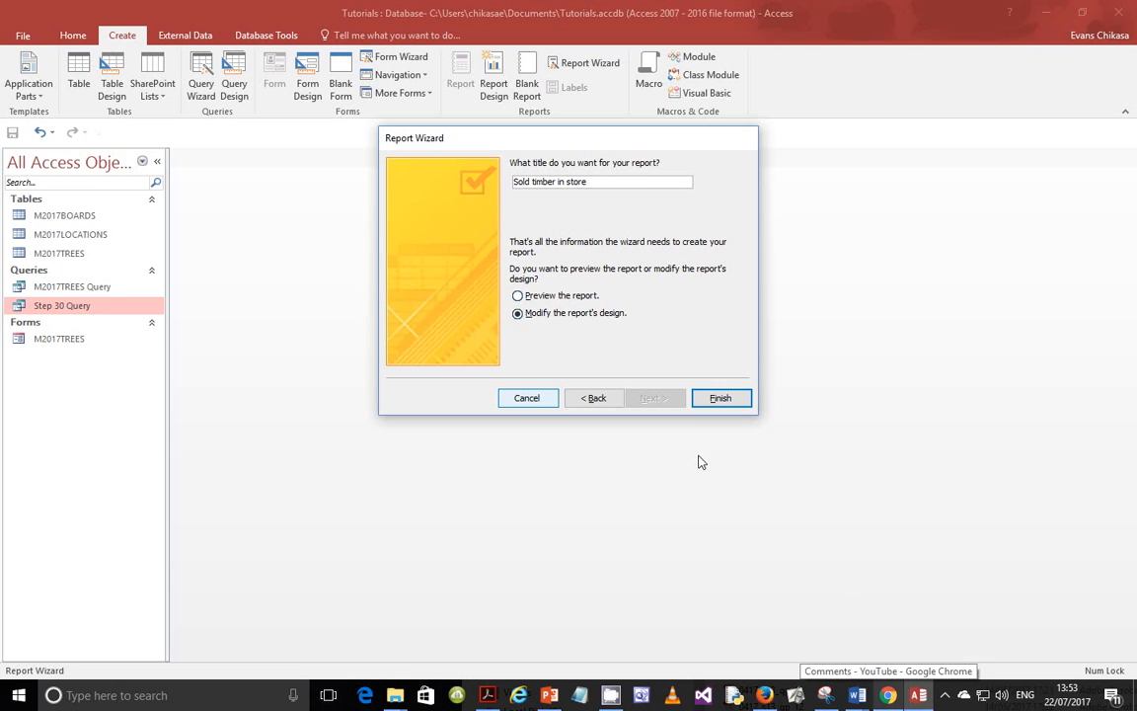
left_click(719, 399)
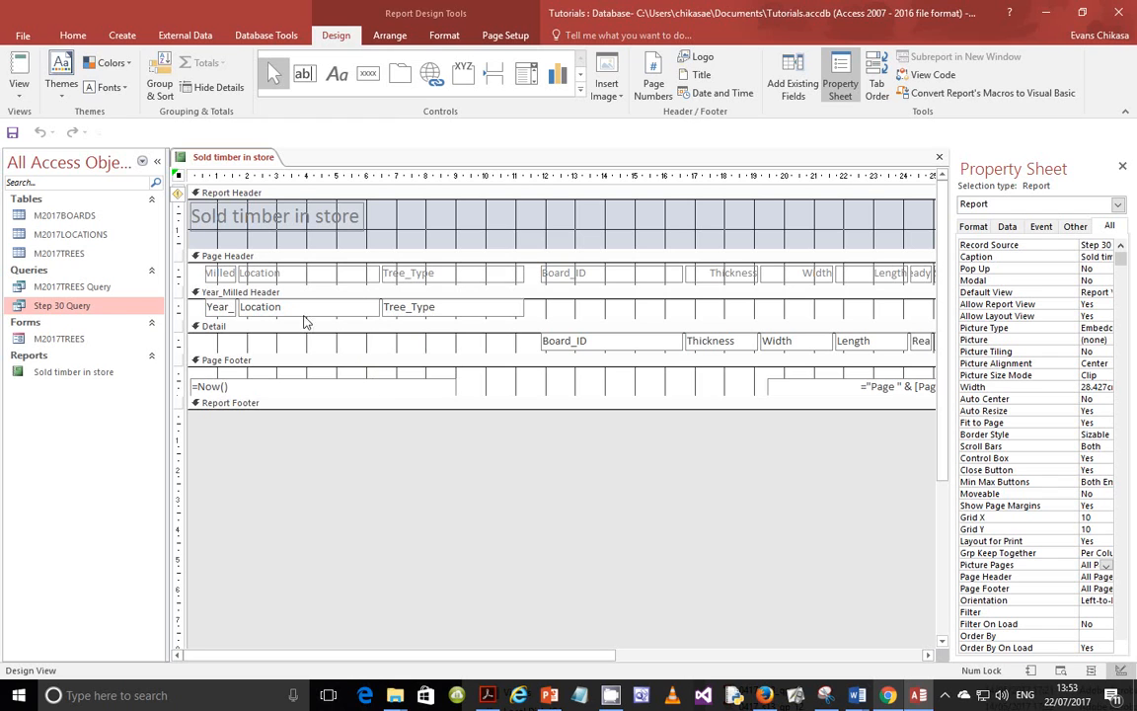
- Select the Year_Milled, Location and Tree_Type text boxes together in the Year_Milled Header section
left_click(221, 312)
left_click(296, 307, "shift")
left_click(440, 308, "shift")
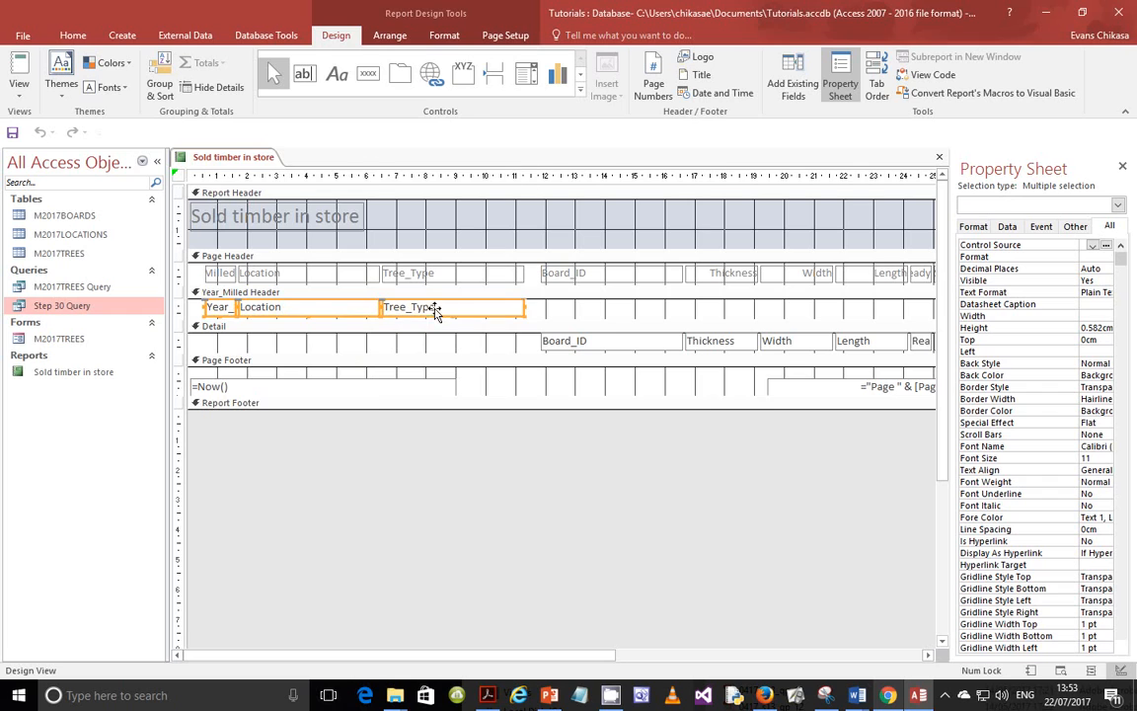
mouse_move(229, 311)
left_mouse_down()
mouse_move(228, 345)
mouse_move(233, 311)
left_mouse_up()
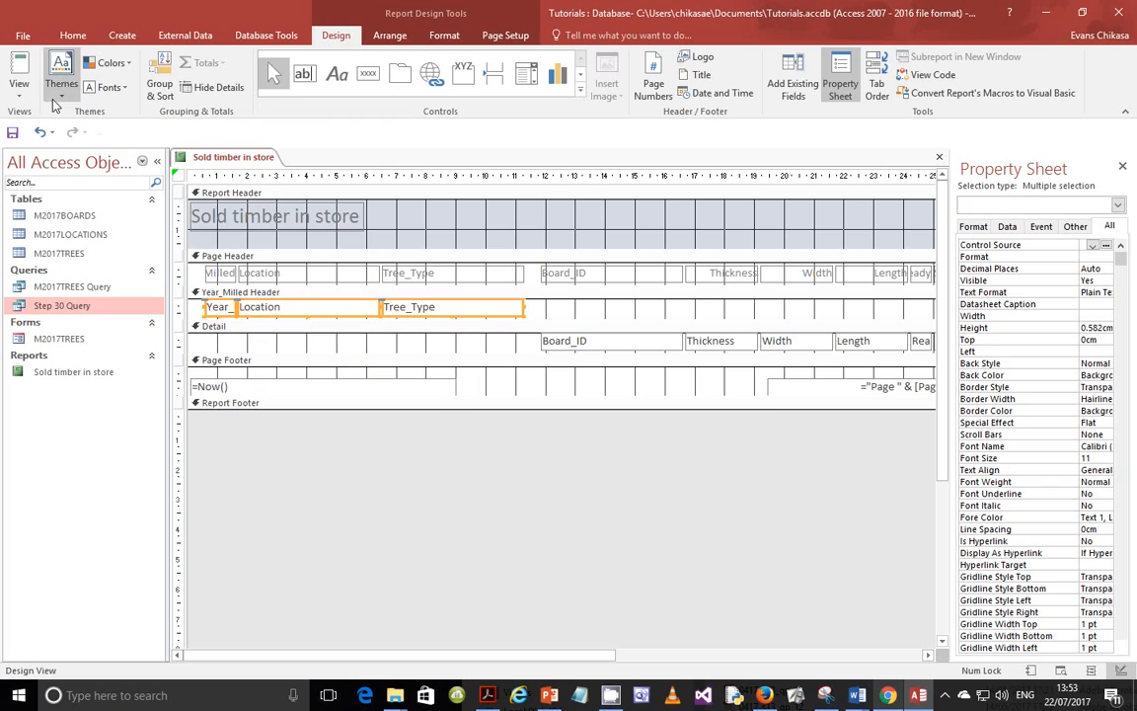
- Switch the report to Layout View and examine how the year, location and tree type values are arranged against the board records
left_click(21, 86)
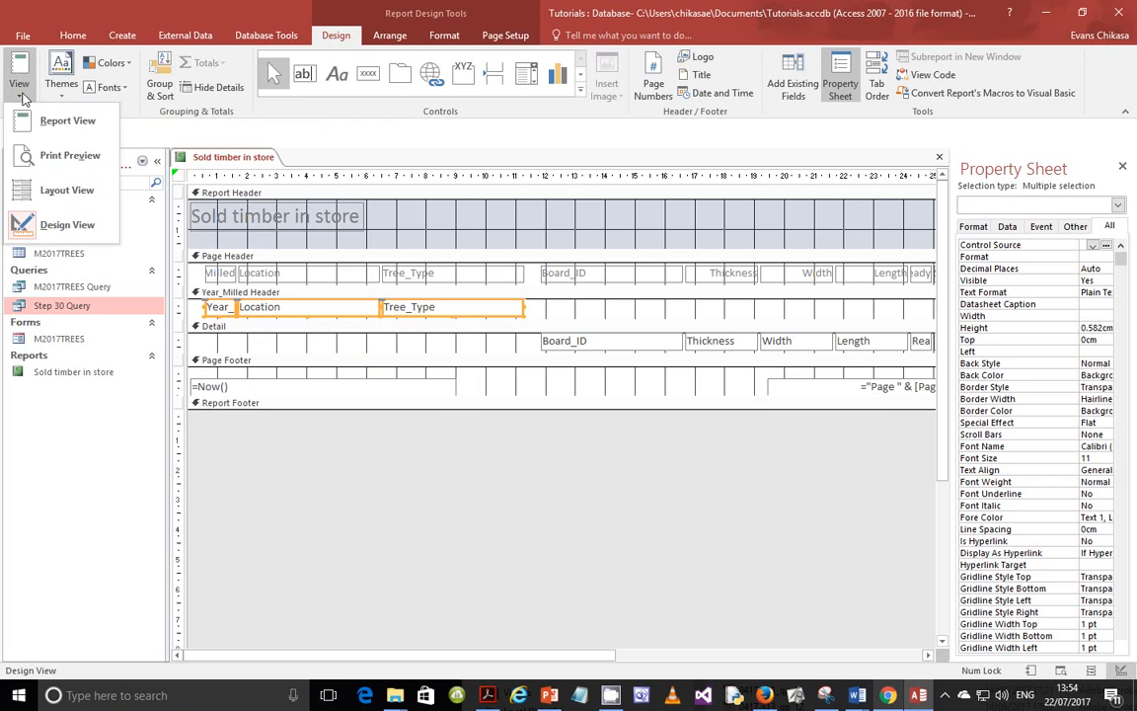
left_click(67, 191)
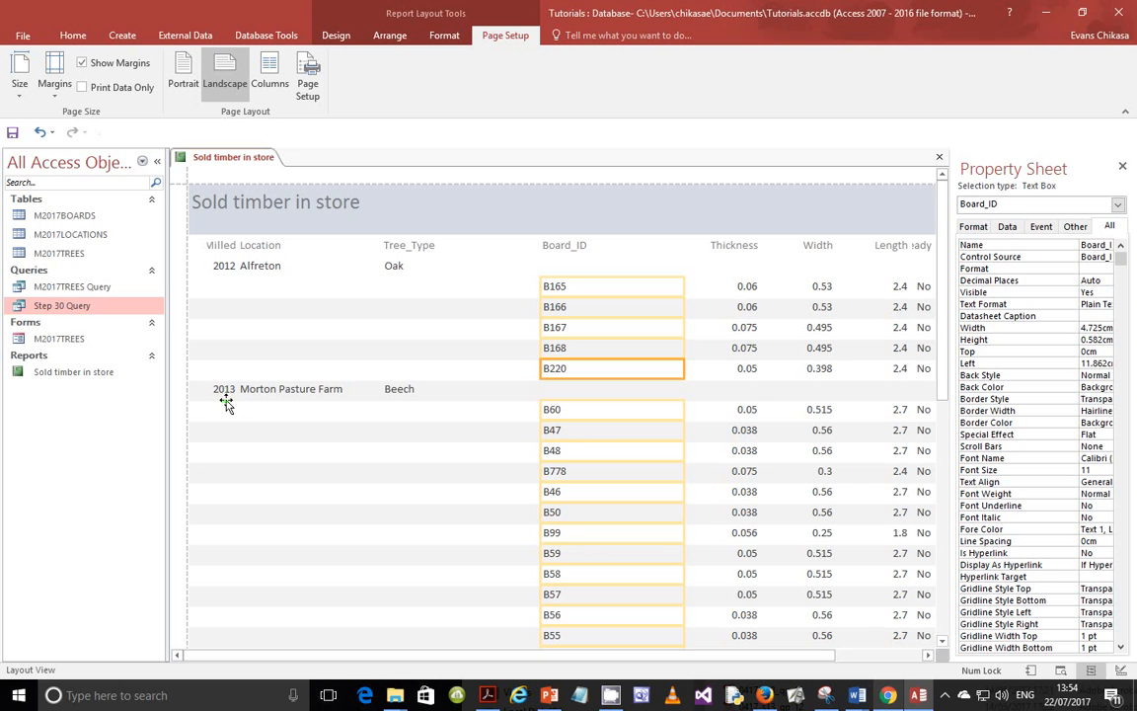
scroll(267, 490, "down", 6)
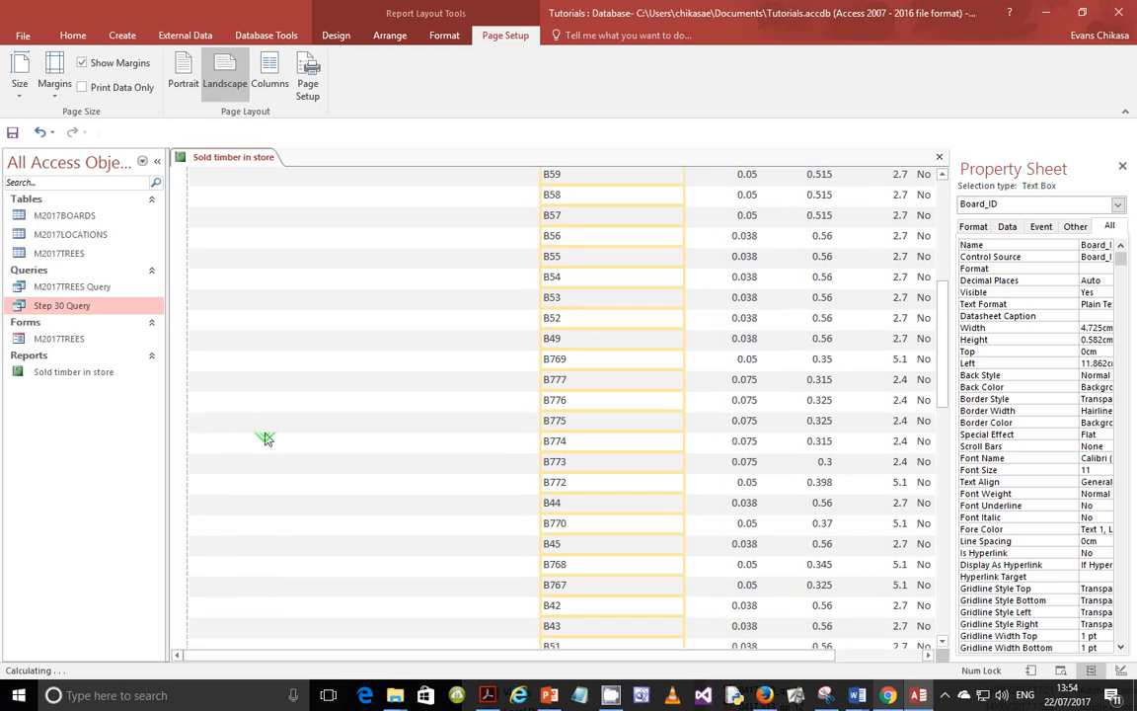
scroll(267, 443, "down", 3)
scroll(308, 452, "up", 4)
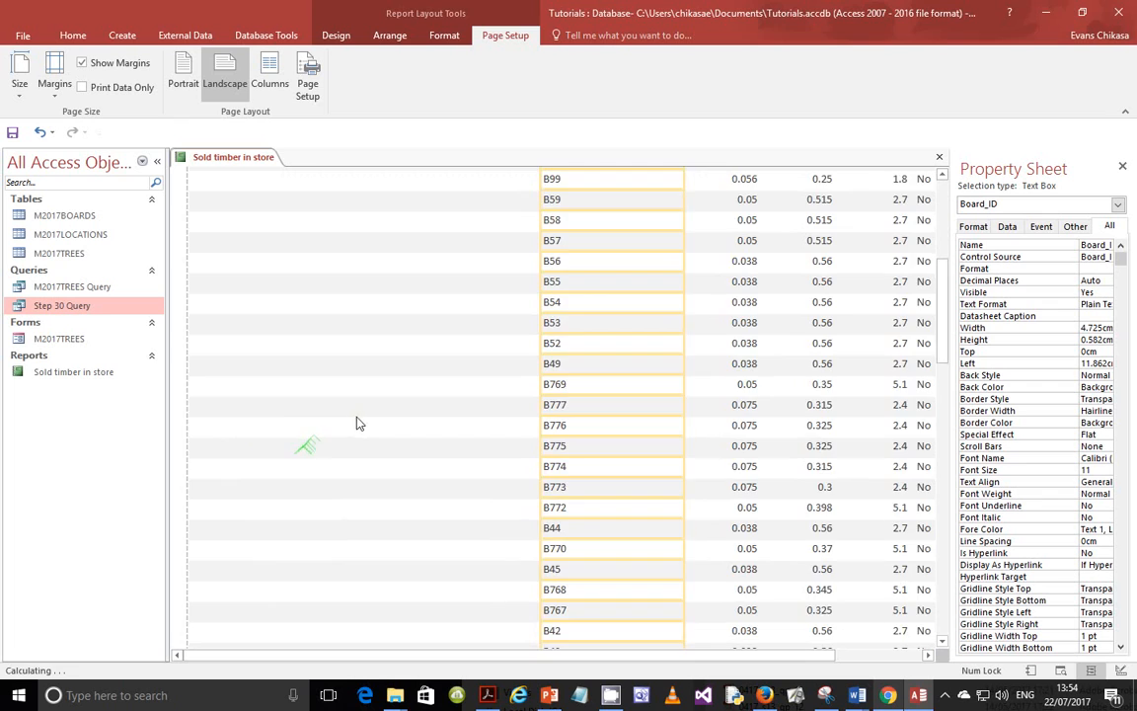
scroll(359, 423, "up", 6)
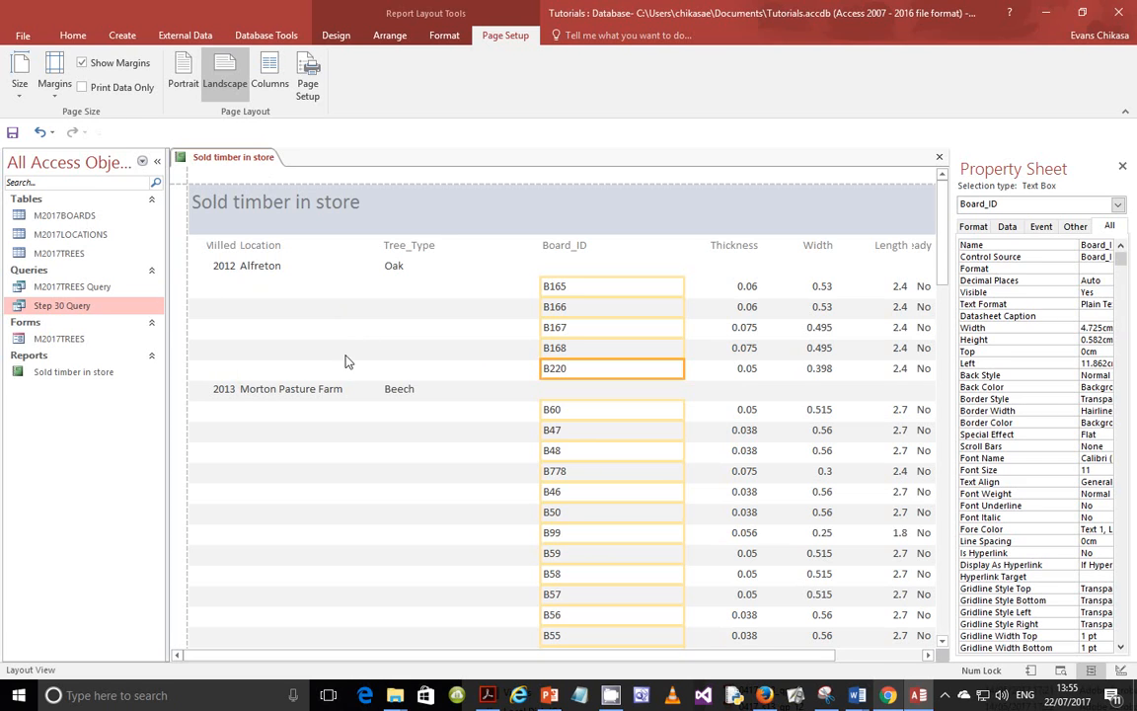
- Move the Year_Milled, Location and Tree_Type text boxes into the report's Detail section, then check the records in Layout View
right_click(81, 308)
left_click(145, 332)
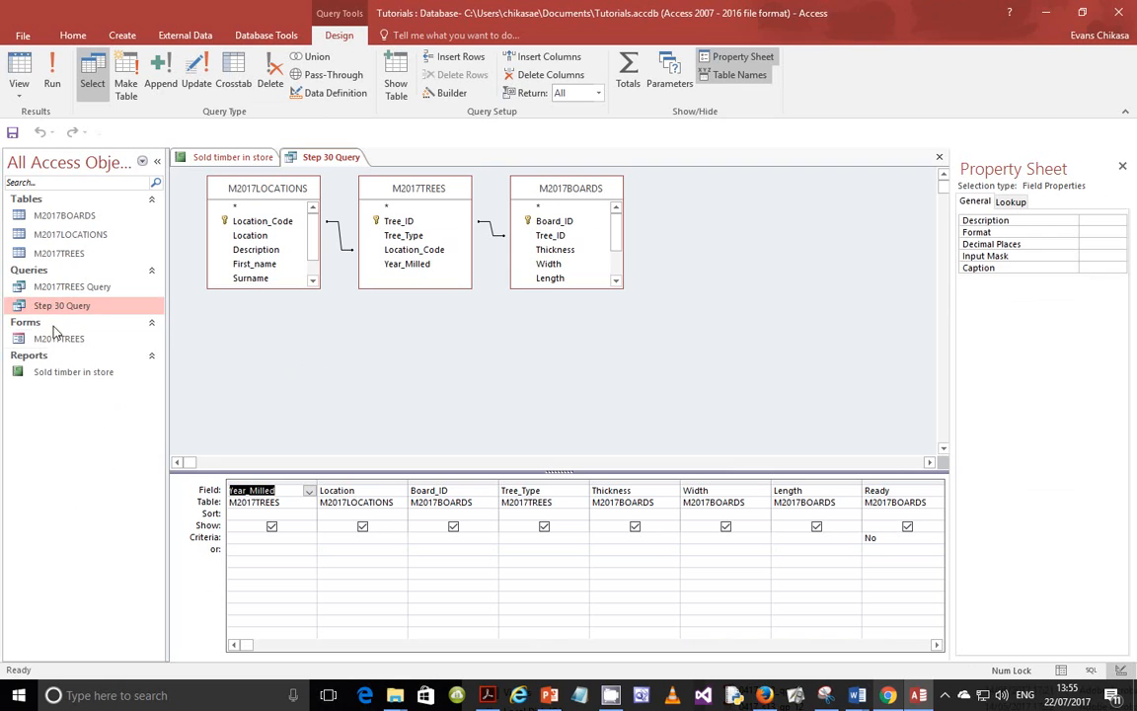
right_click(66, 371)
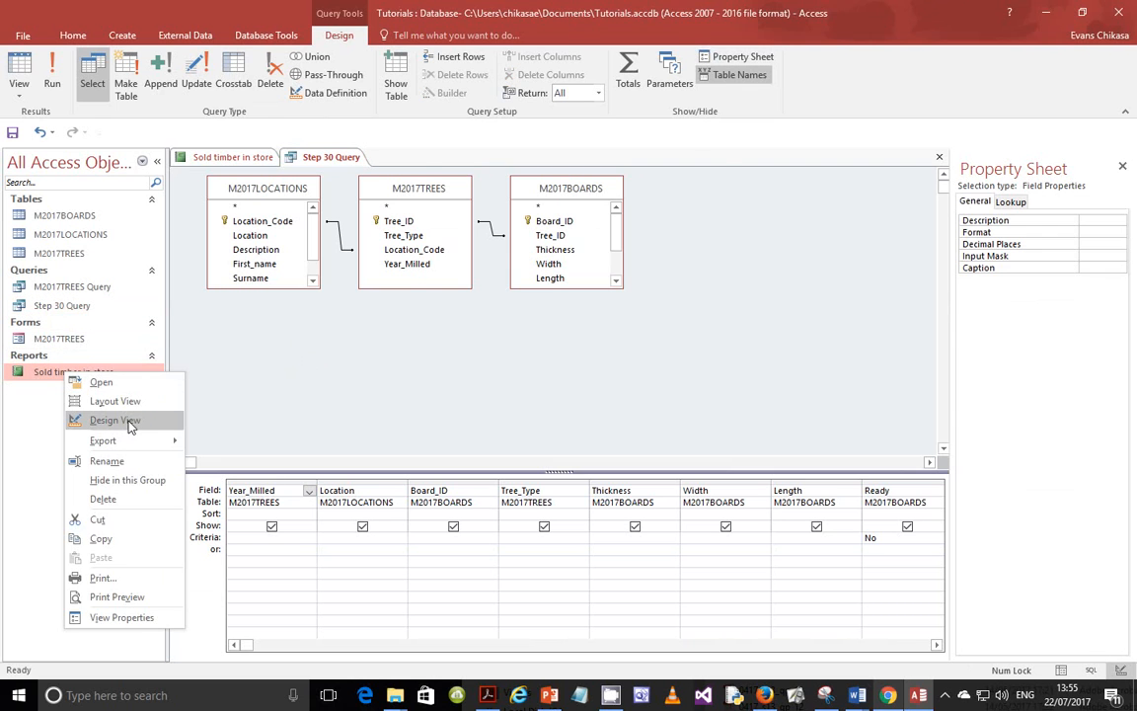
left_click(130, 425)
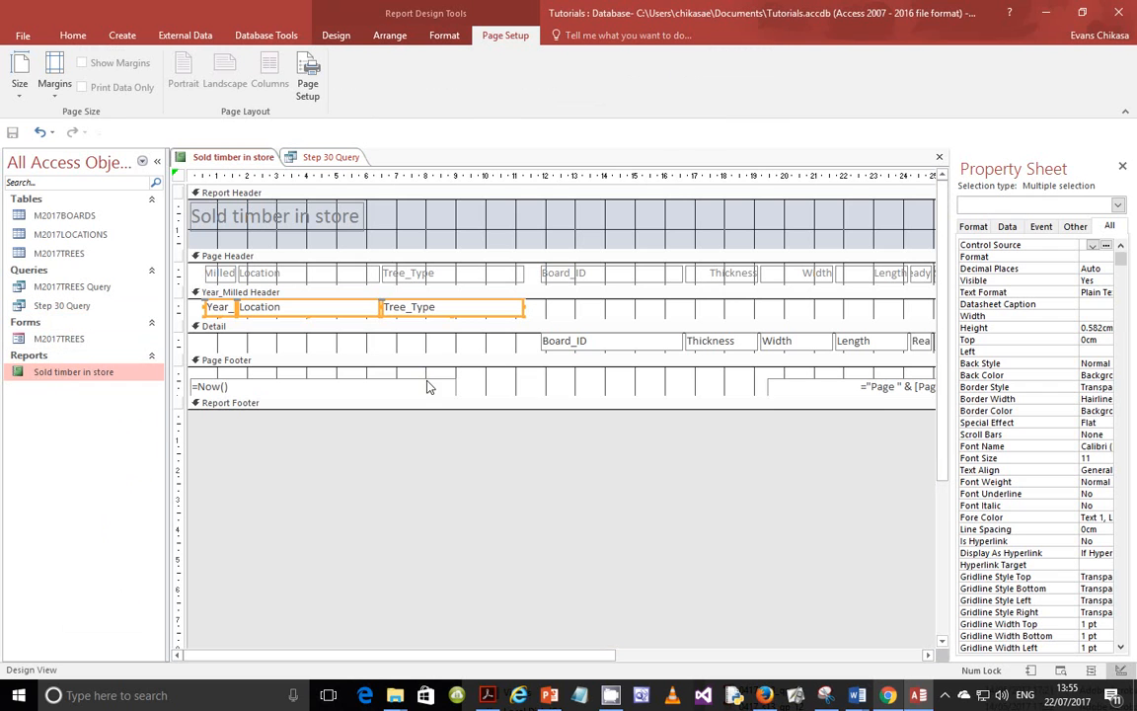
left_click(227, 312)
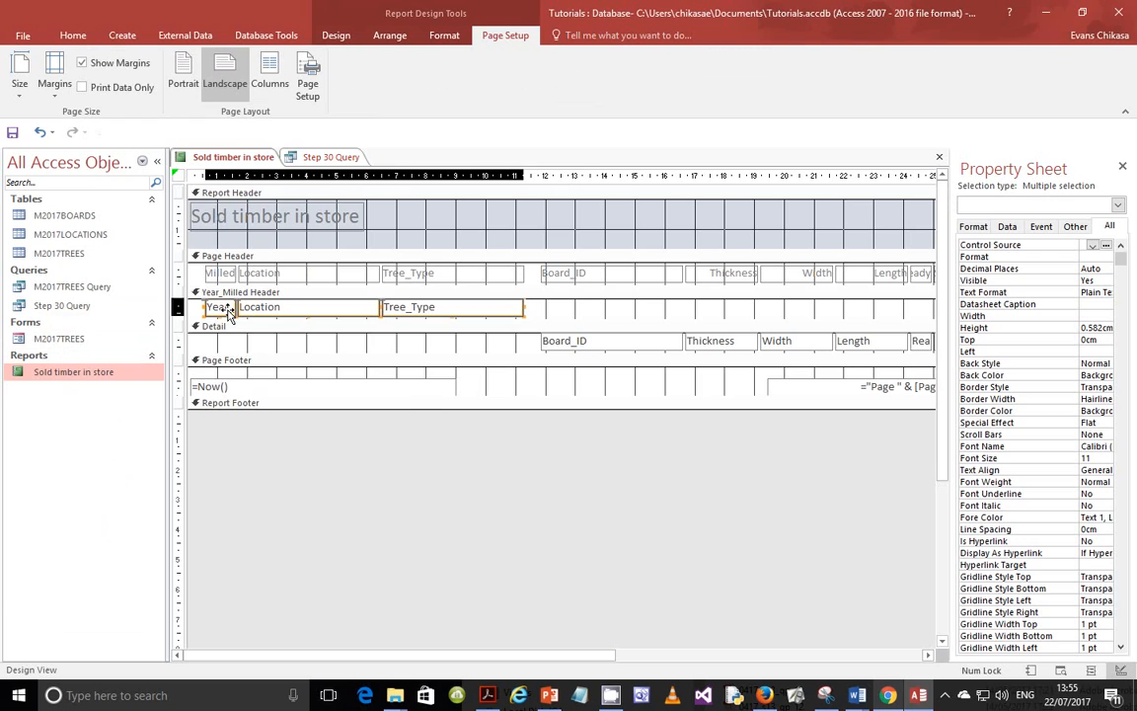
left_click_drag(227, 312, 223, 341)
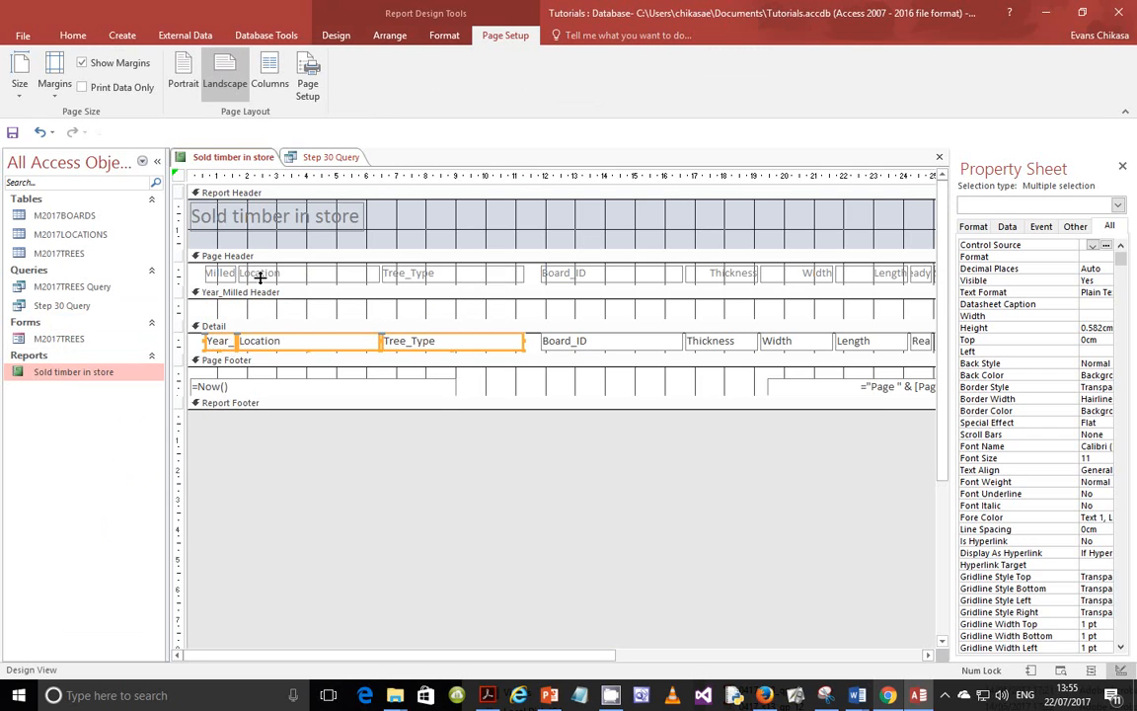
right_click(111, 372)
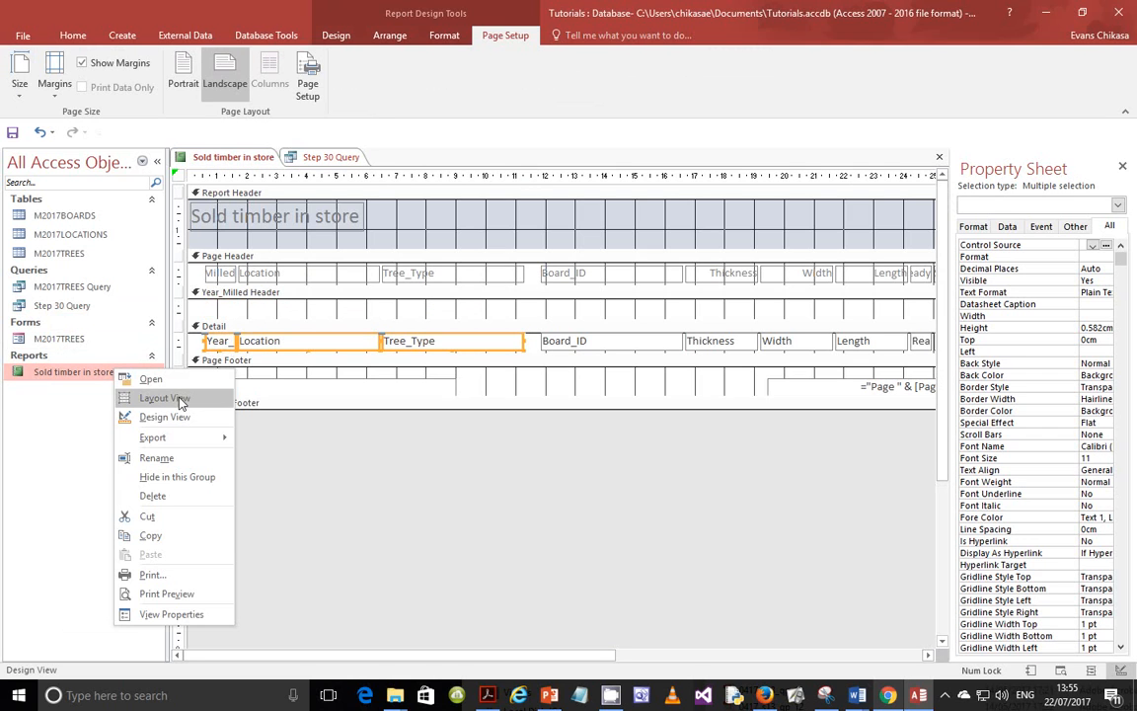
left_click(179, 398)
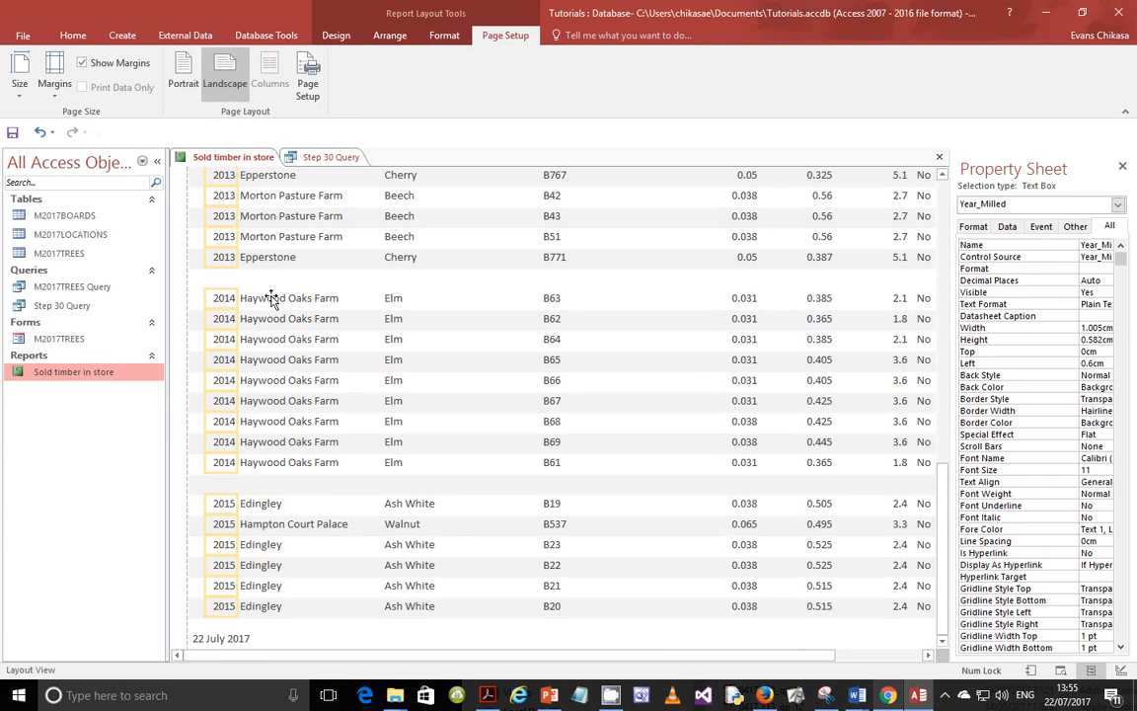
scroll(347, 385, "up", 2)
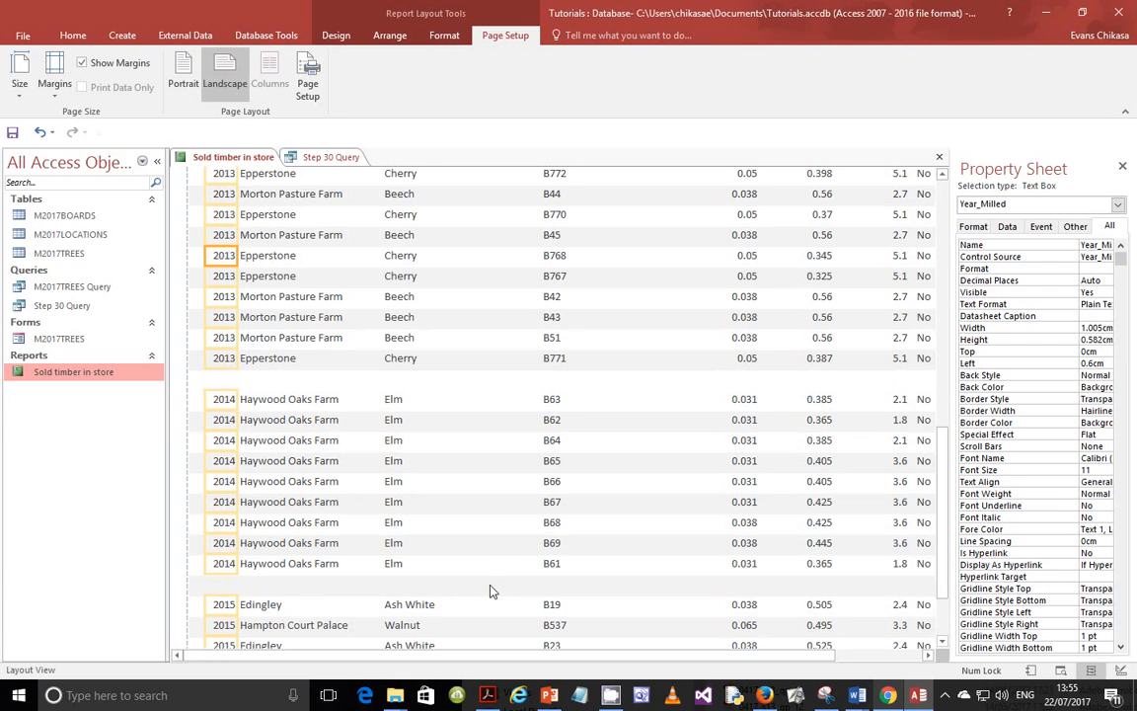
- Collapse the empty Year_Milled Header section completely in Design View and return the report to Layout View
right_click(46, 372)
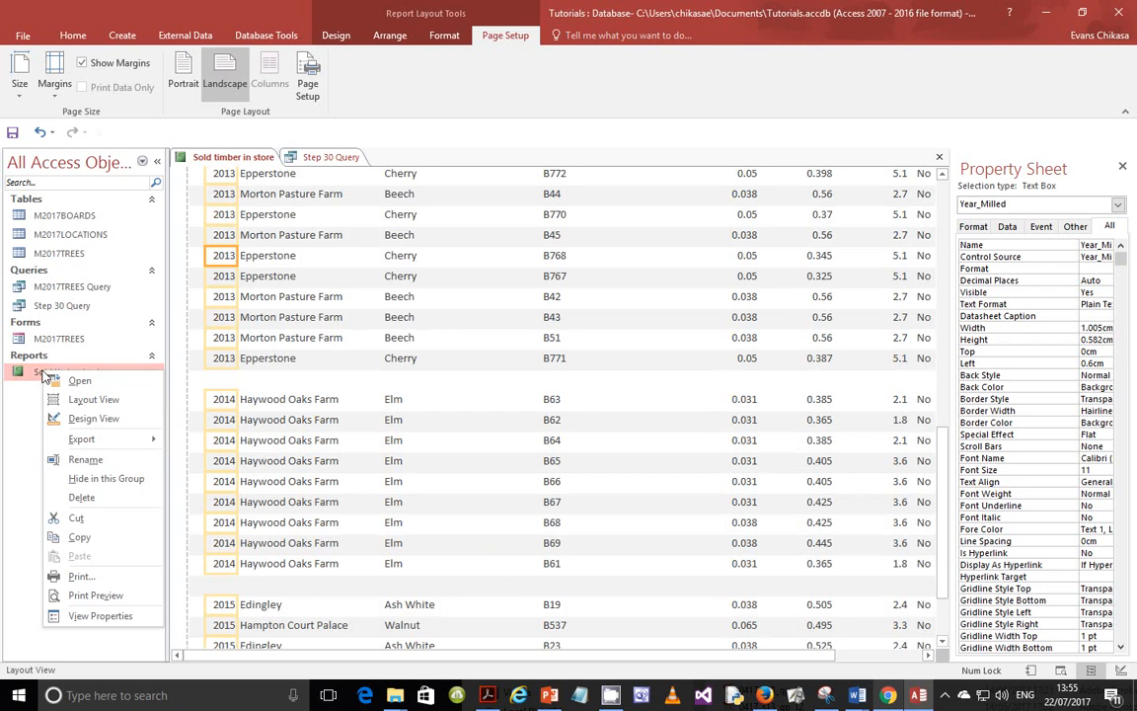
left_click(94, 418)
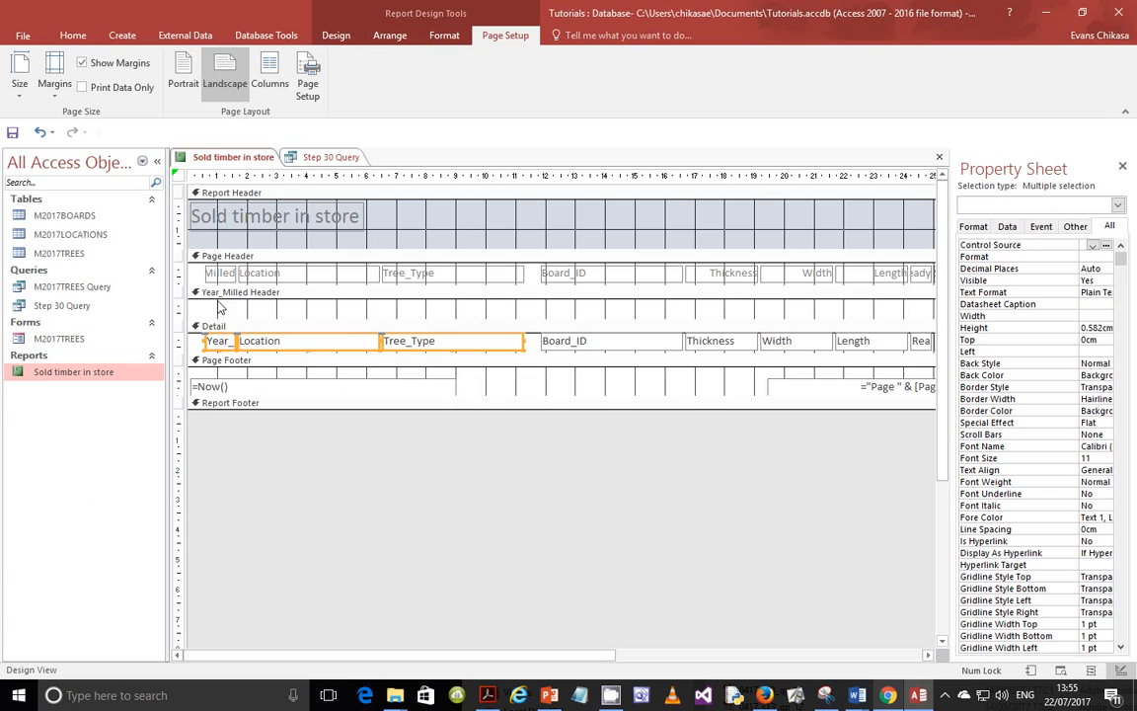
left_click_drag(267, 321, 264, 276)
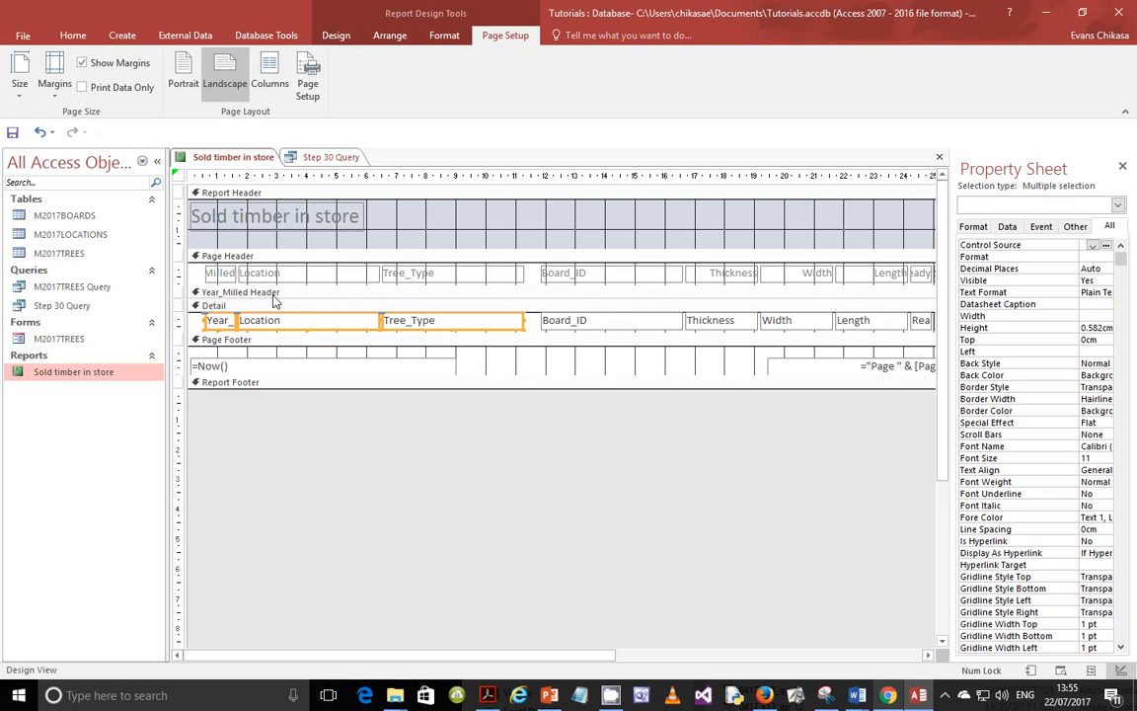
right_click(46, 374)
left_click(97, 407)
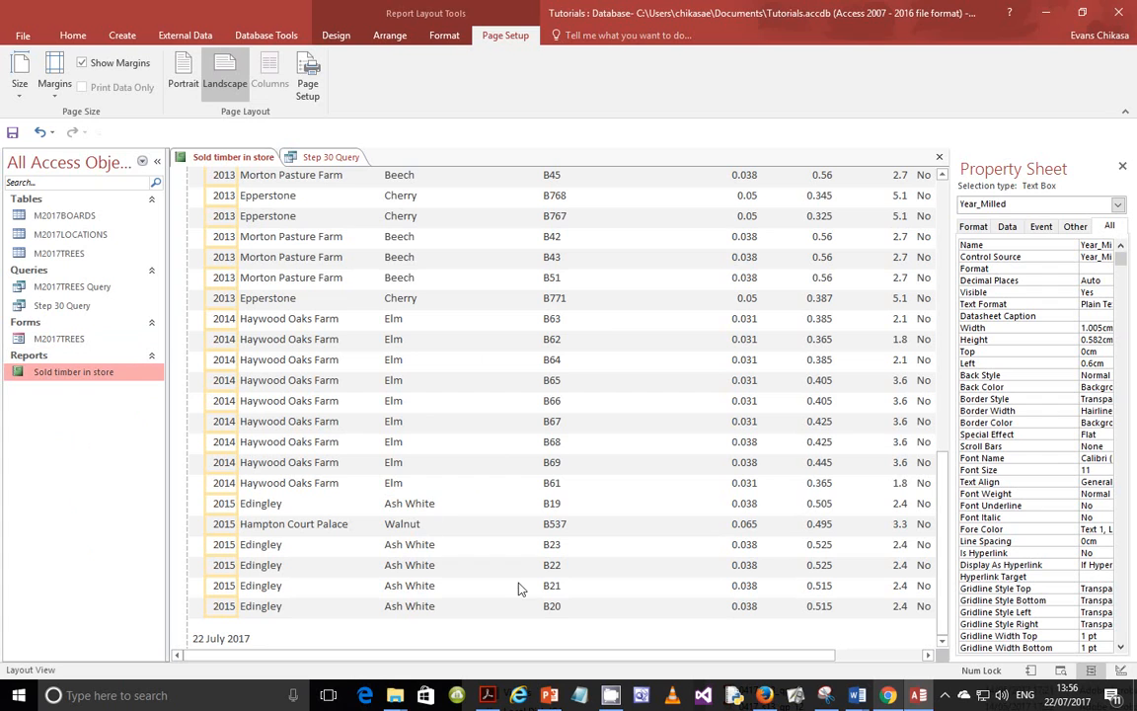
- Check the report's remaining columns through to Price, then close the Property Sheet to make room for the full page width
left_click_drag(477, 655, 652, 668)
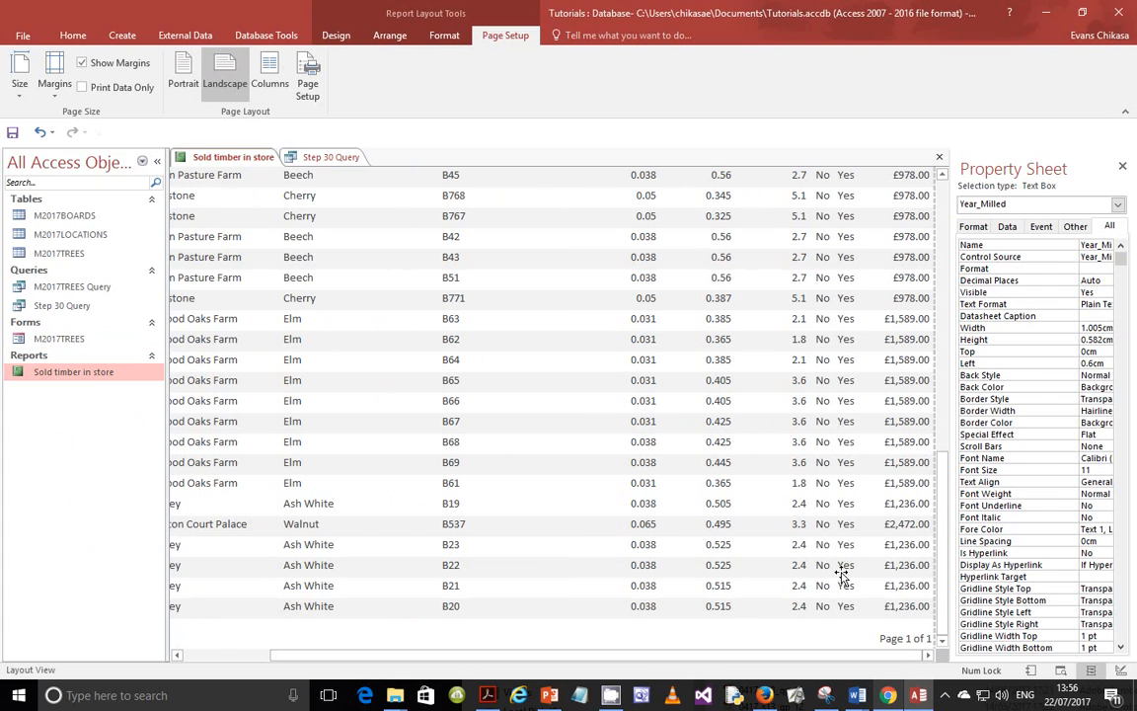
scroll(874, 385, "up", 3)
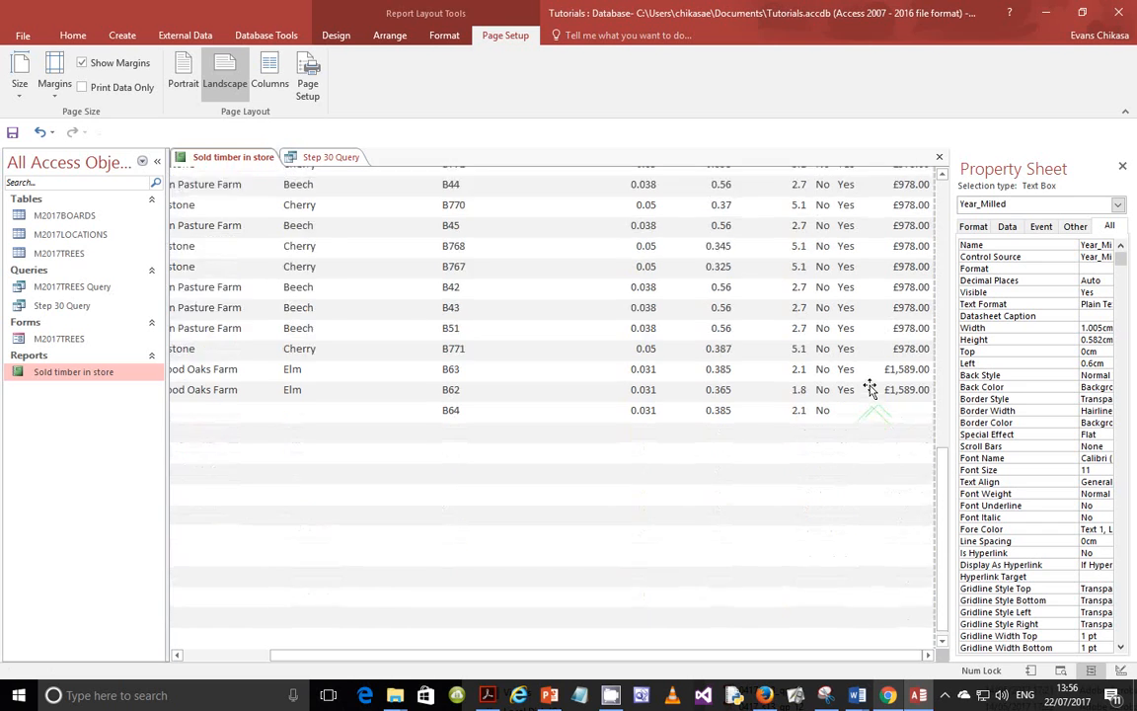
scroll(892, 368, "up", 10)
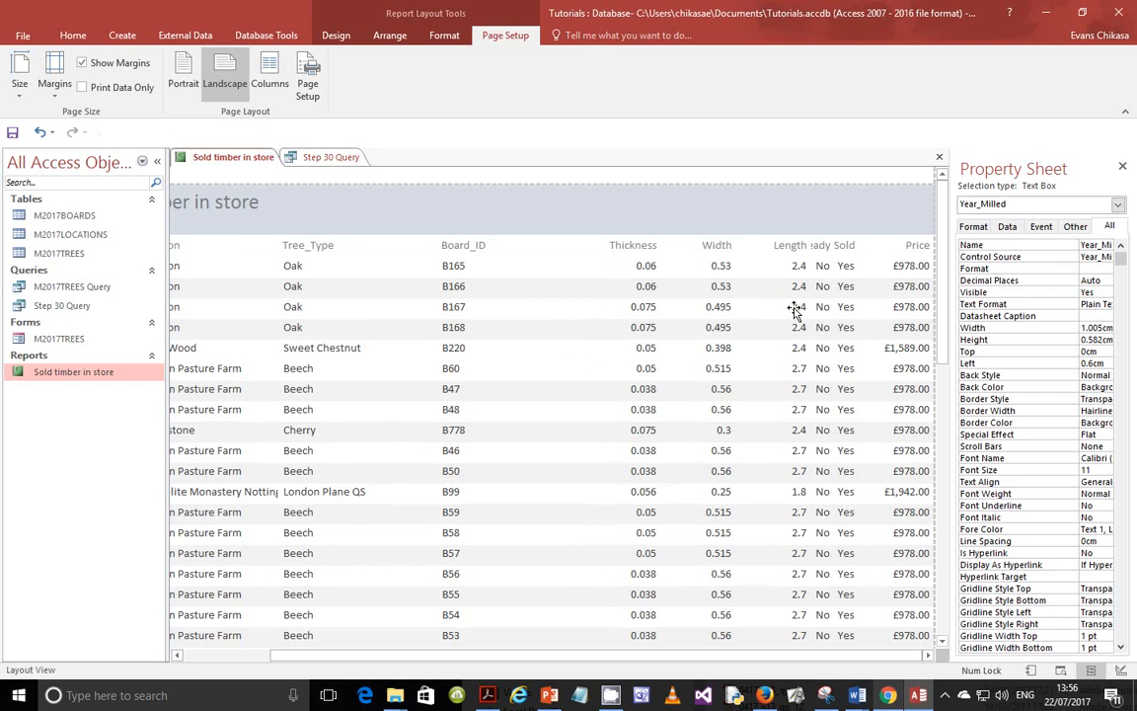
left_click(1122, 166)
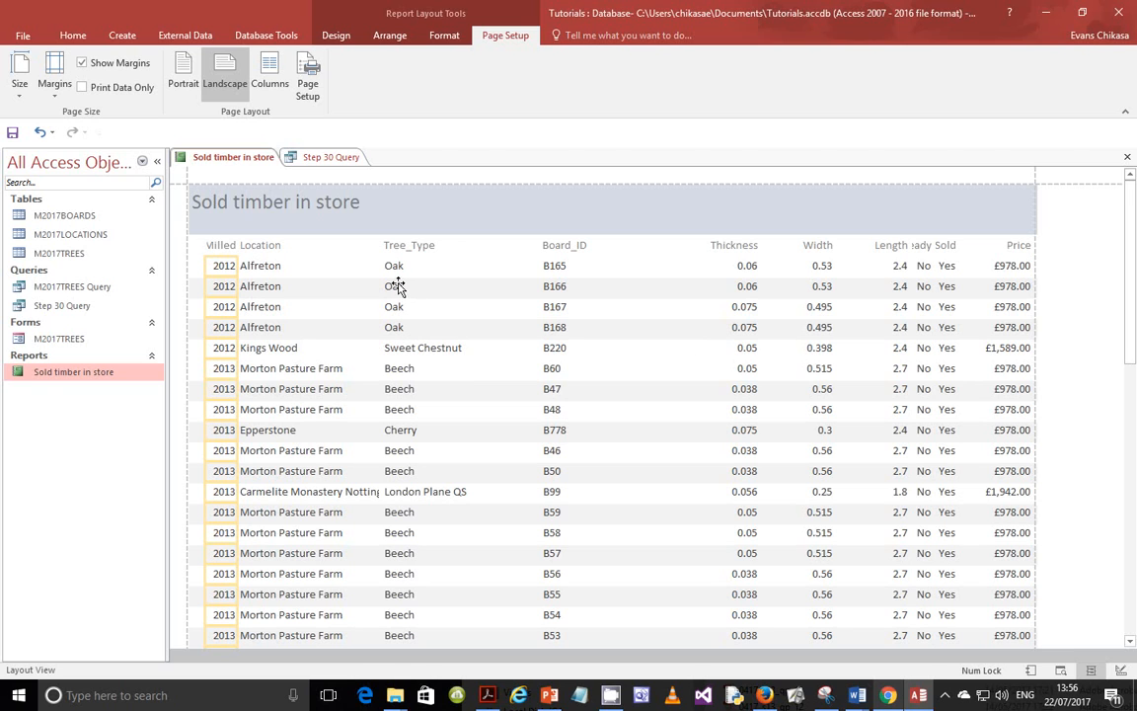
- Narrow the Tree_Type data column from its Location side and widen the Location data column into the freed space
left_click(416, 329)
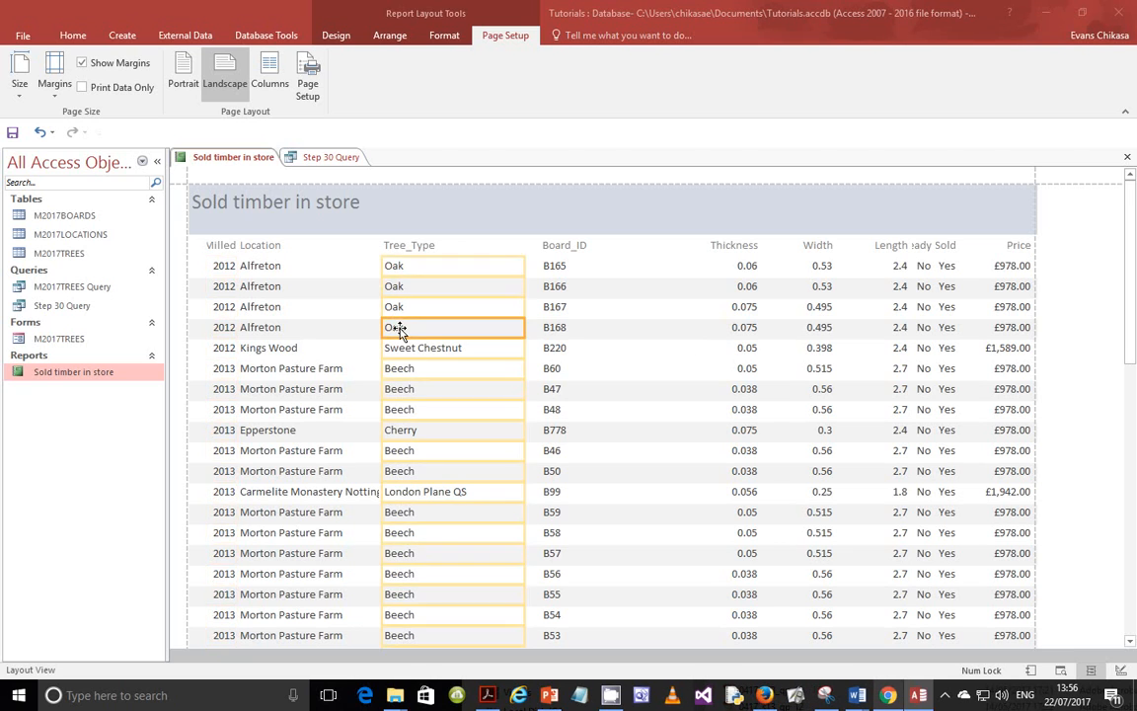
left_click_drag(382, 265, 397, 267)
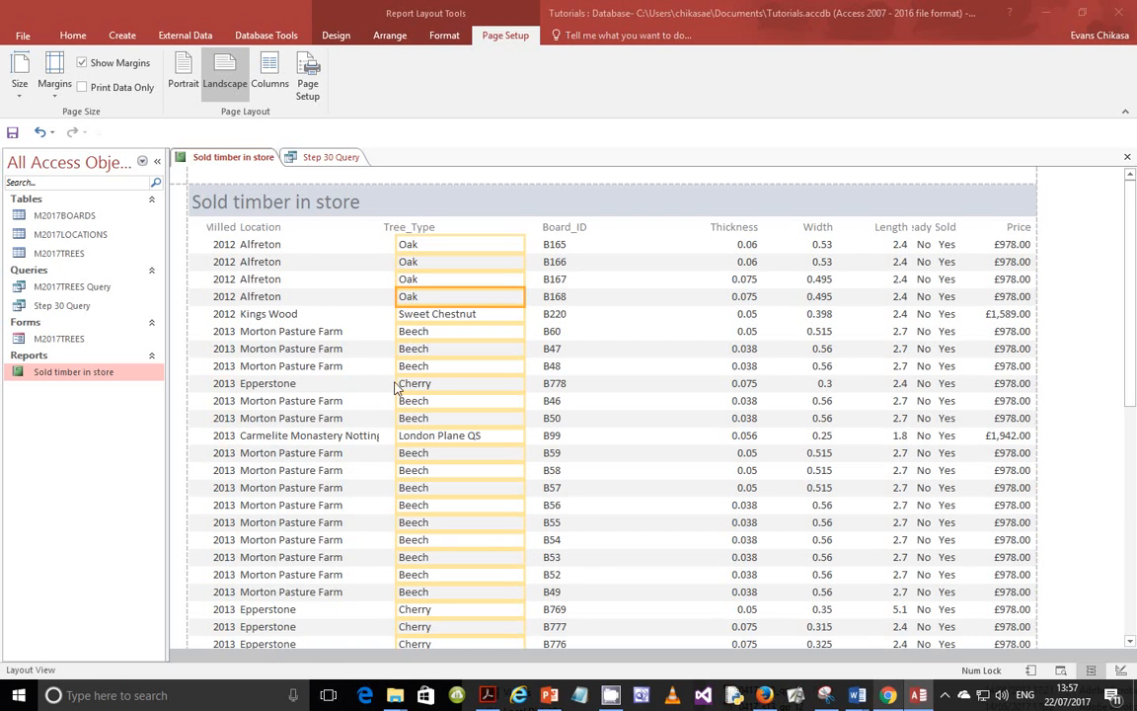
left_click(371, 436)
left_click_drag(376, 441, 391, 438)
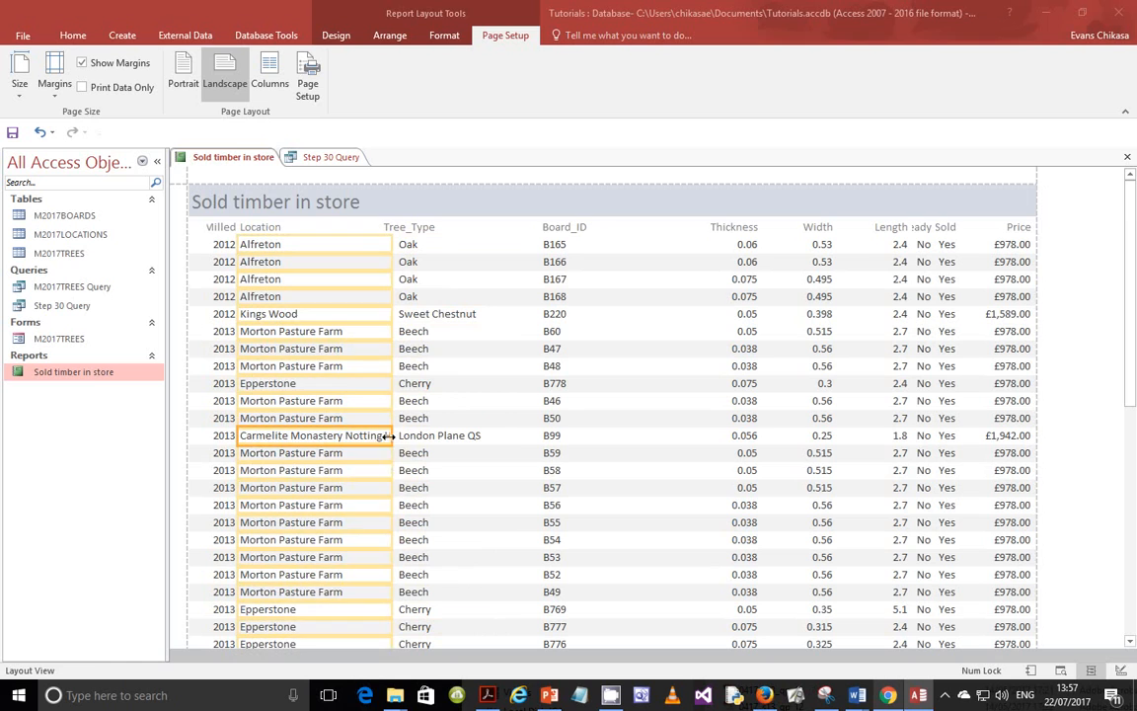
- Widen the Location data to fit "Carmelite Monastery Notting Hill", narrowing the Tree_Type data and label from the Location side to make room
left_click(408, 264)
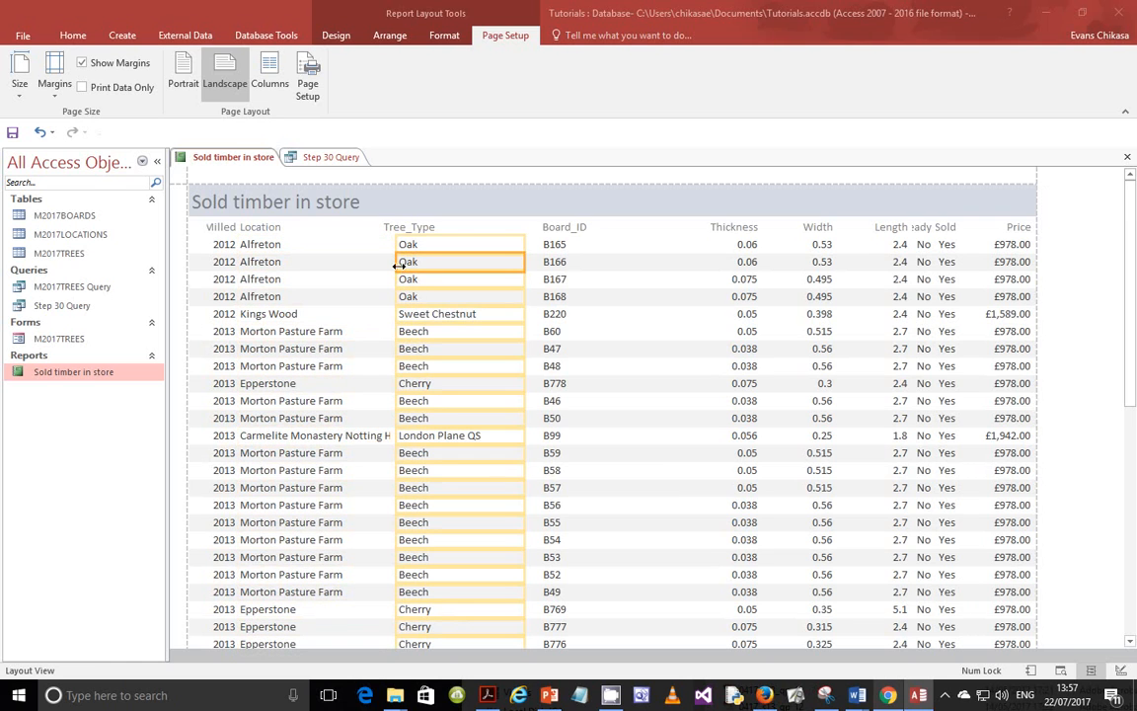
left_click_drag(401, 254, 429, 304)
left_click(365, 439)
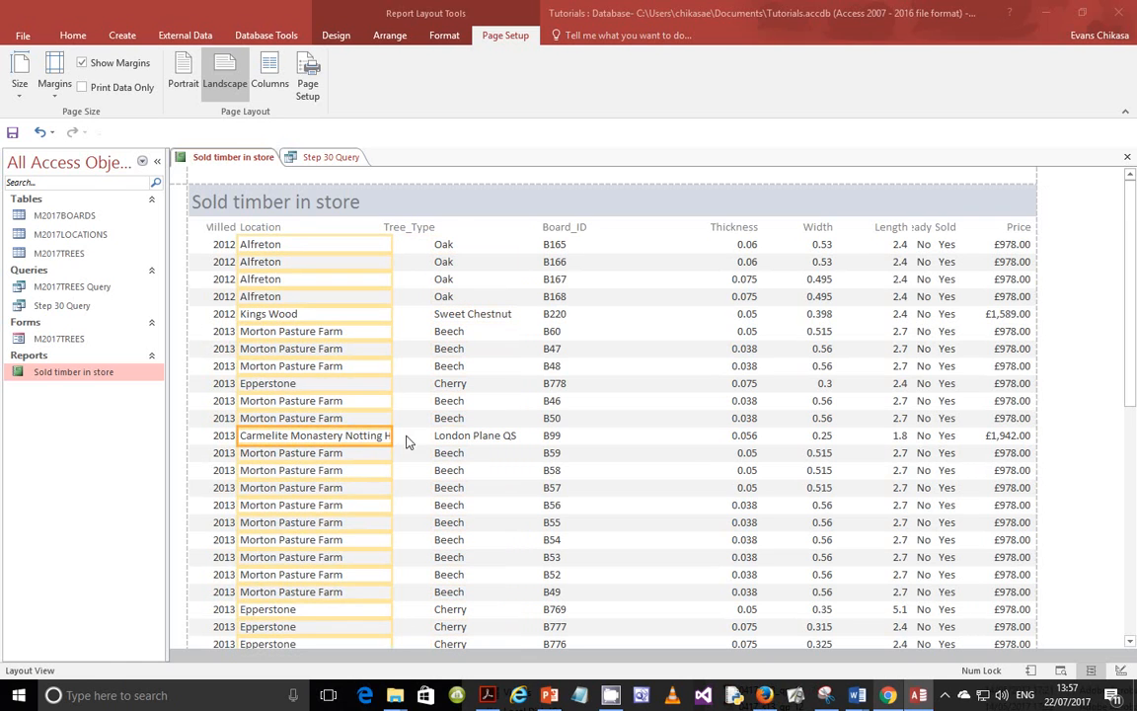
left_click_drag(392, 434, 407, 435)
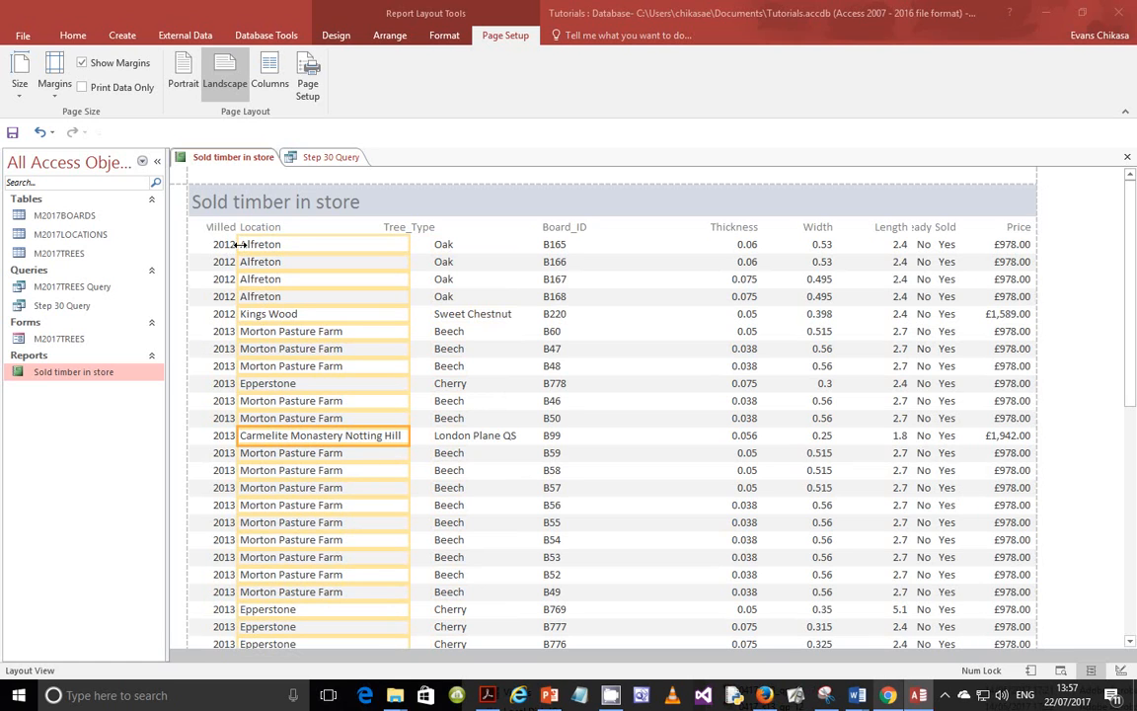
left_click(427, 230)
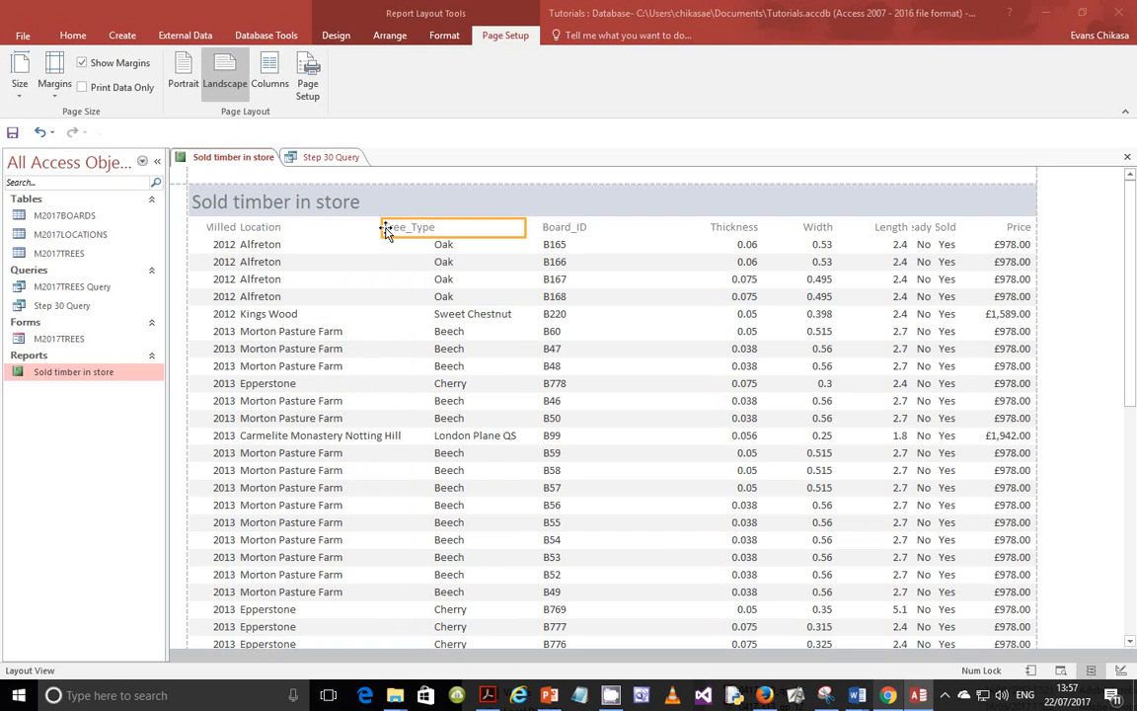
left_click_drag(380, 227, 431, 227)
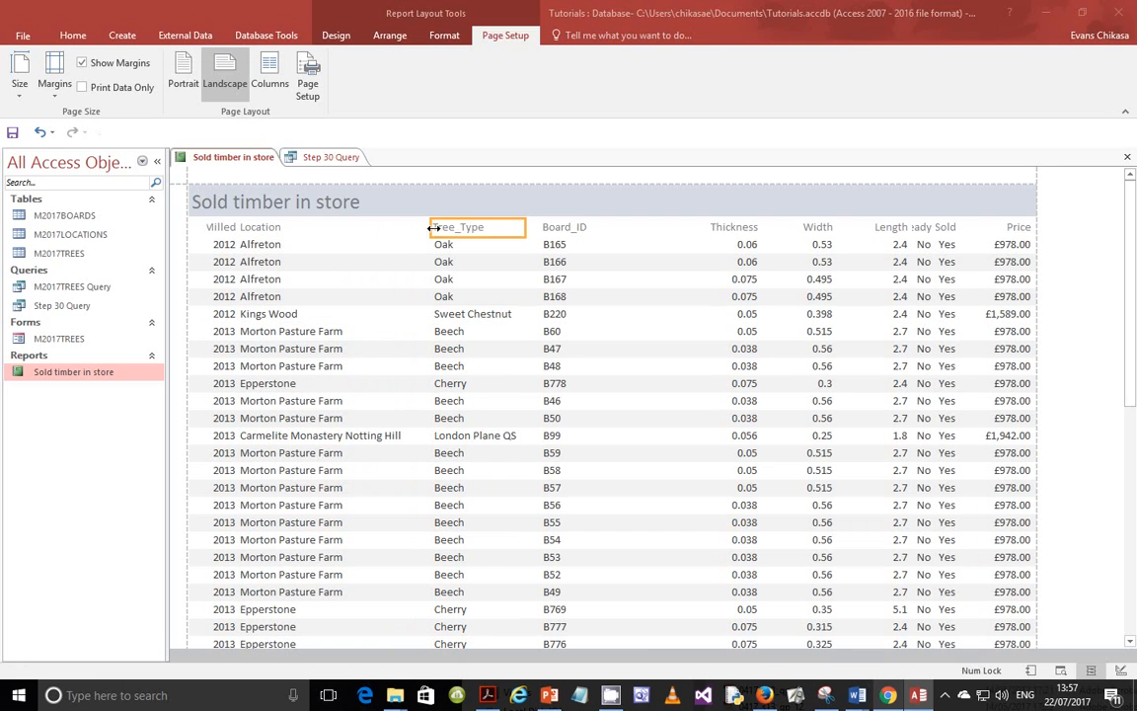
- Move the Location label and data together toward Tree_Type to leave space beside Year_Milled
left_click(250, 229)
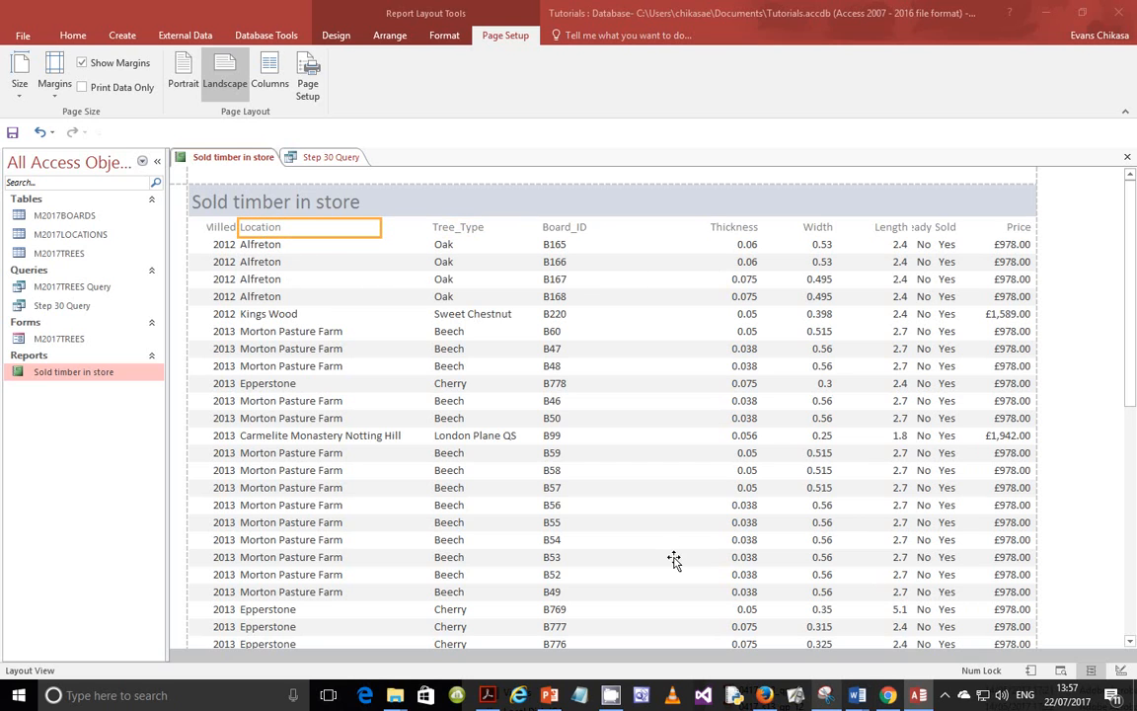
left_click(254, 261)
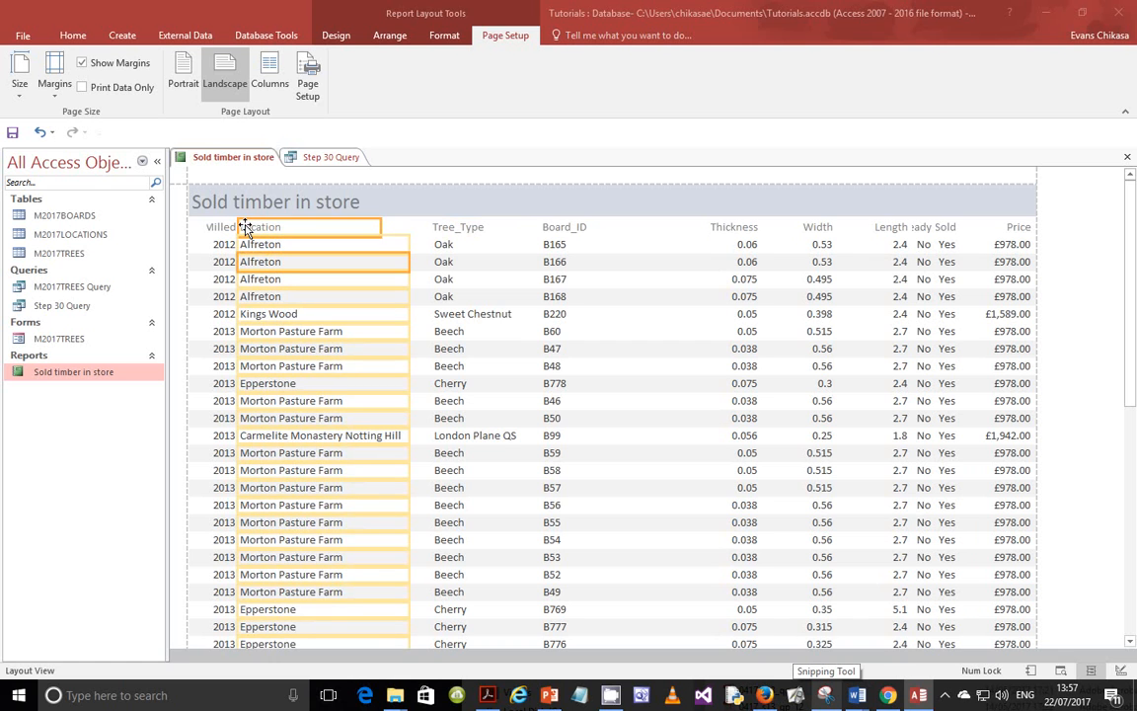
left_click_drag(245, 228, 265, 229)
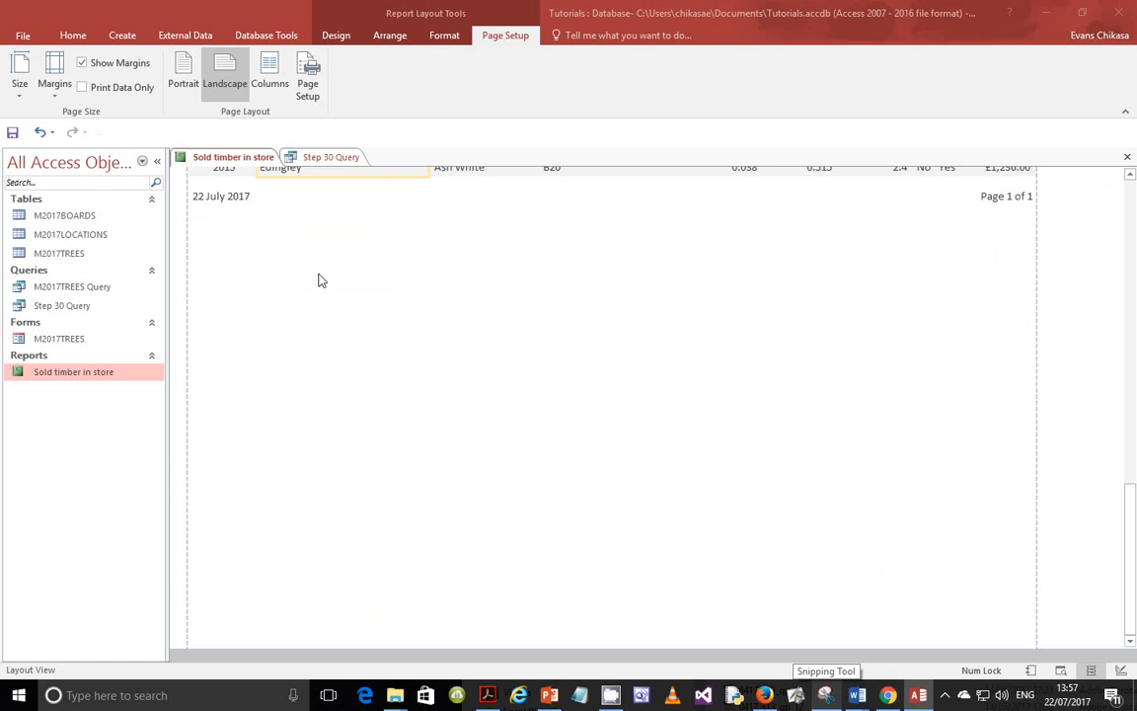
scroll(490, 368, "up", 5)
scroll(490, 366, "up", 8)
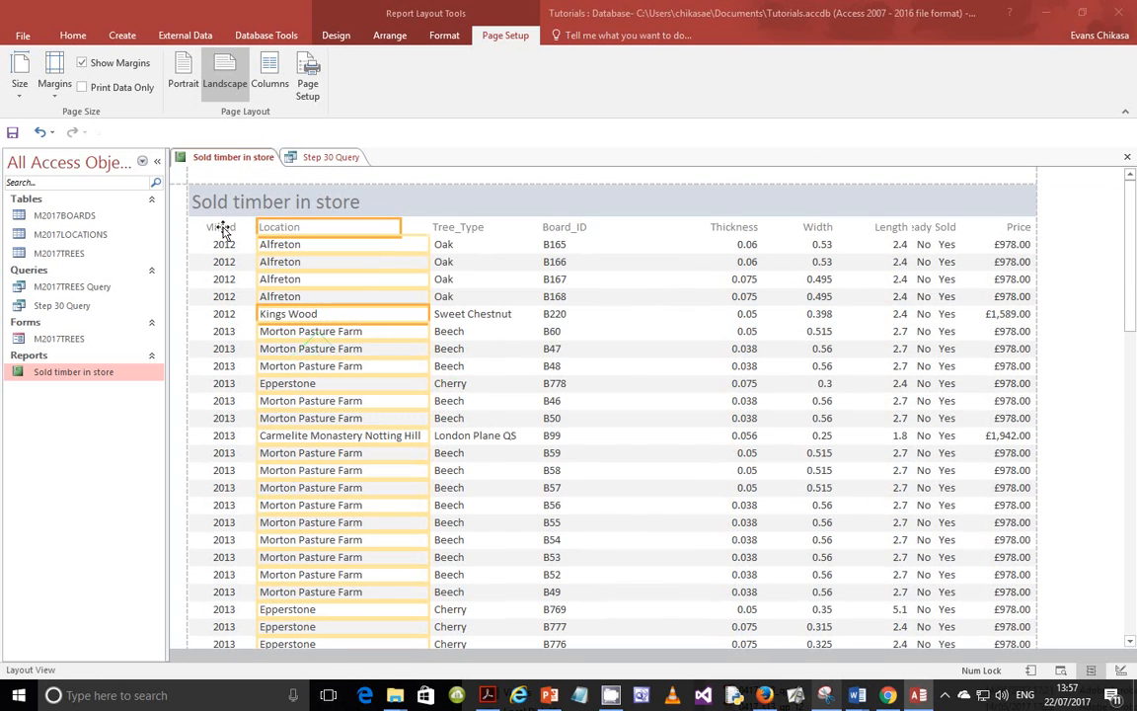
- Widen the Year_Milled label until its full text fits between the left margin and Location
left_click(227, 228)
left_click(202, 226)
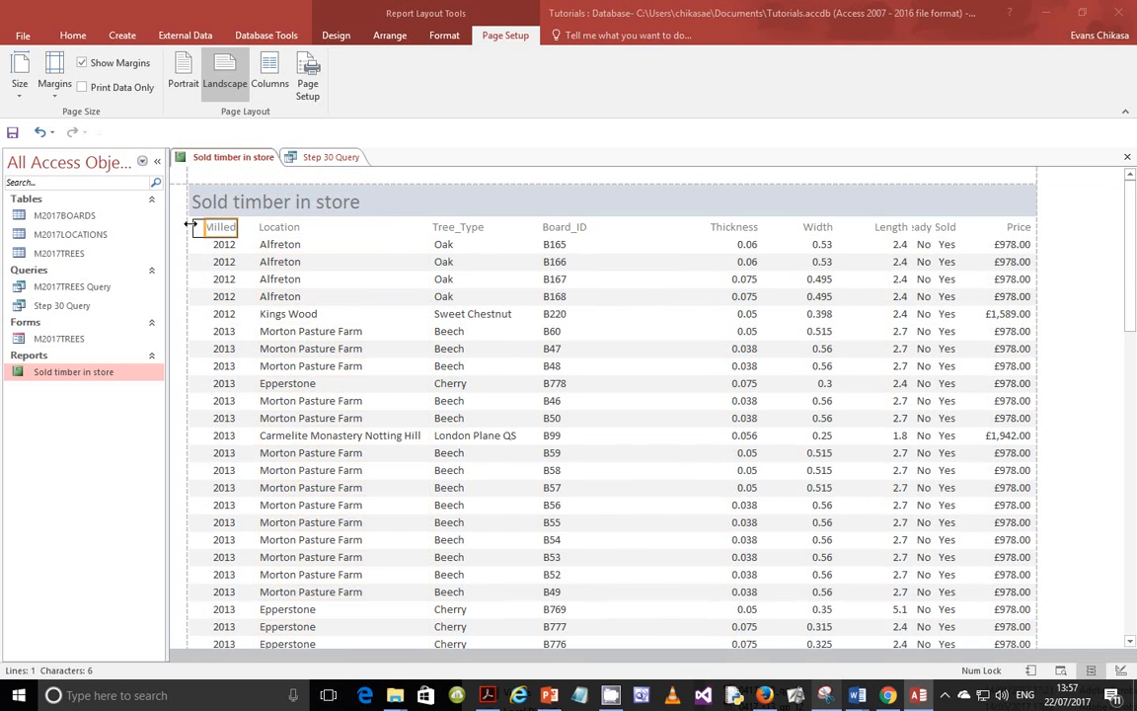
mouse_move(191, 224)
left_mouse_down()
mouse_move(250, 228)
mouse_move(186, 227)
left_mouse_up()
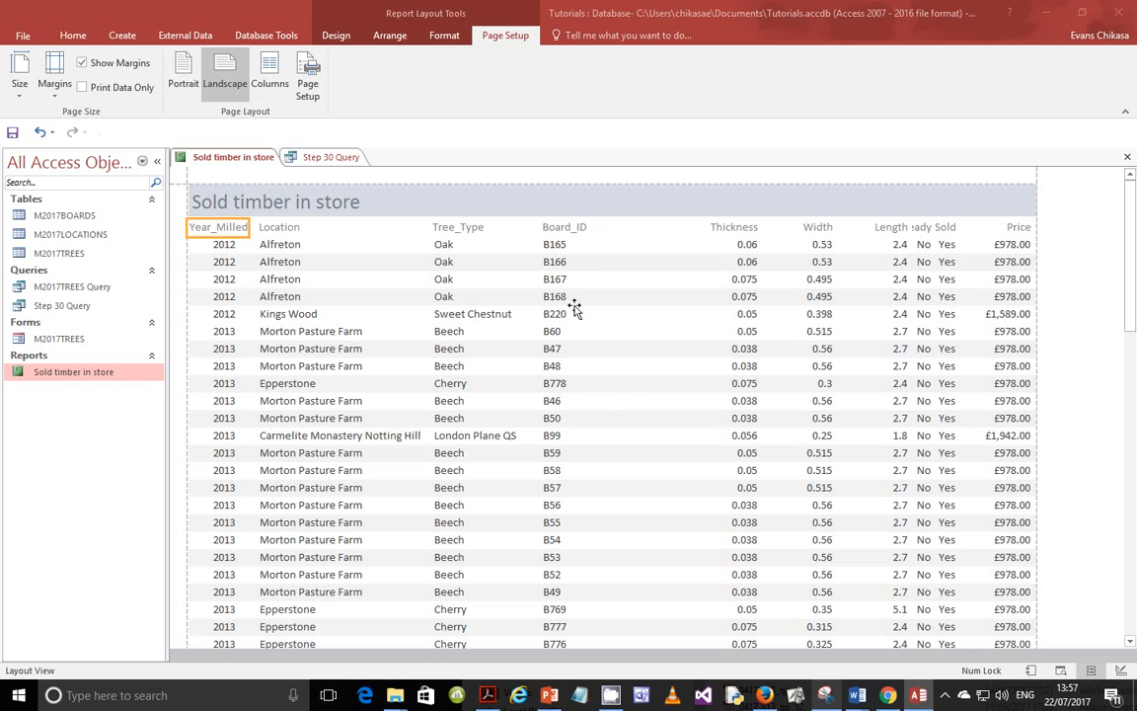
- Narrow the Board_ID label and data together to just fit the label text
left_click(570, 261)
left_click(480, 314)
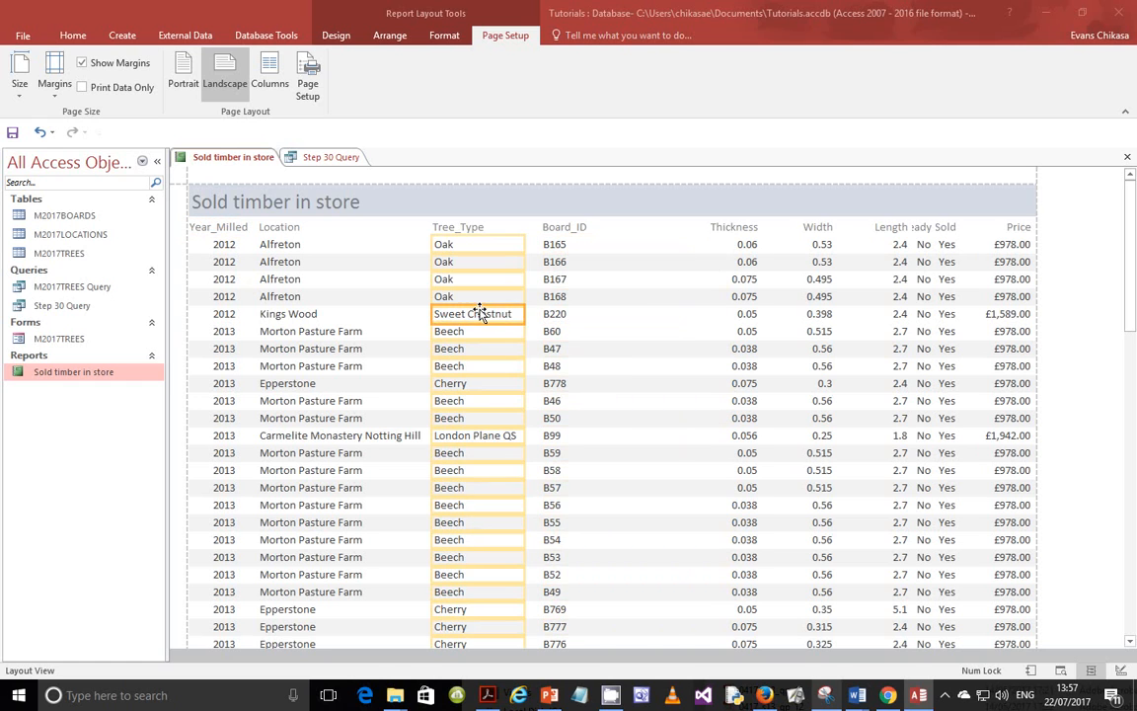
left_click(556, 296)
left_click(609, 230)
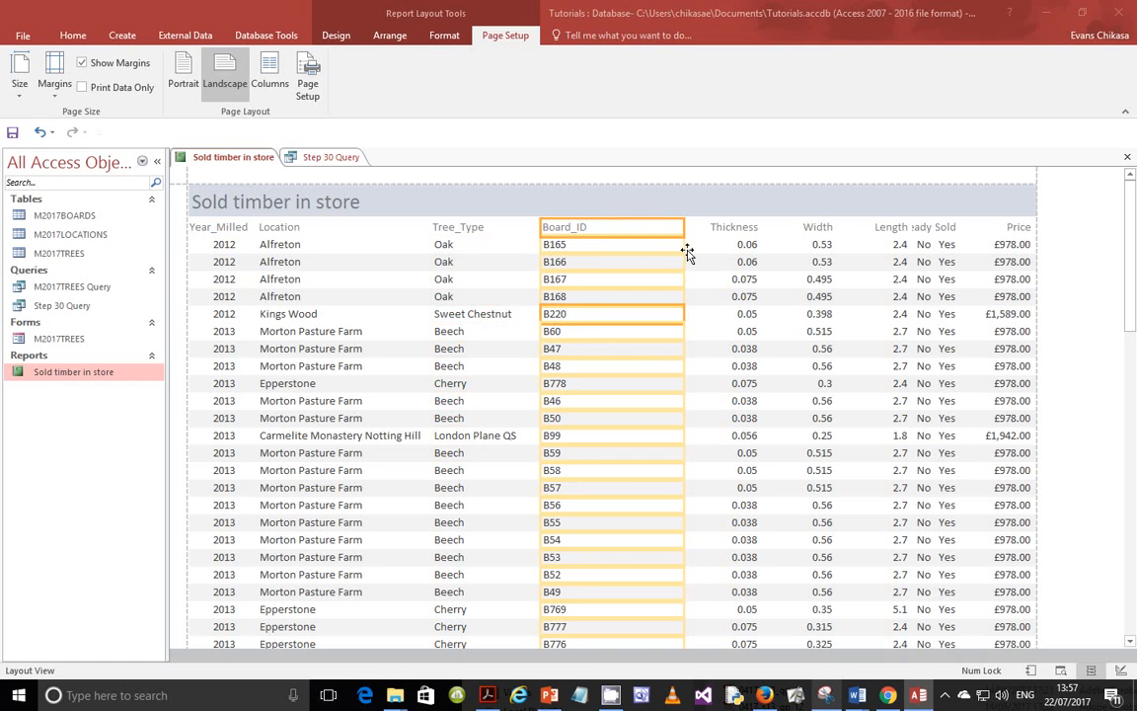
left_click_drag(685, 248, 595, 250)
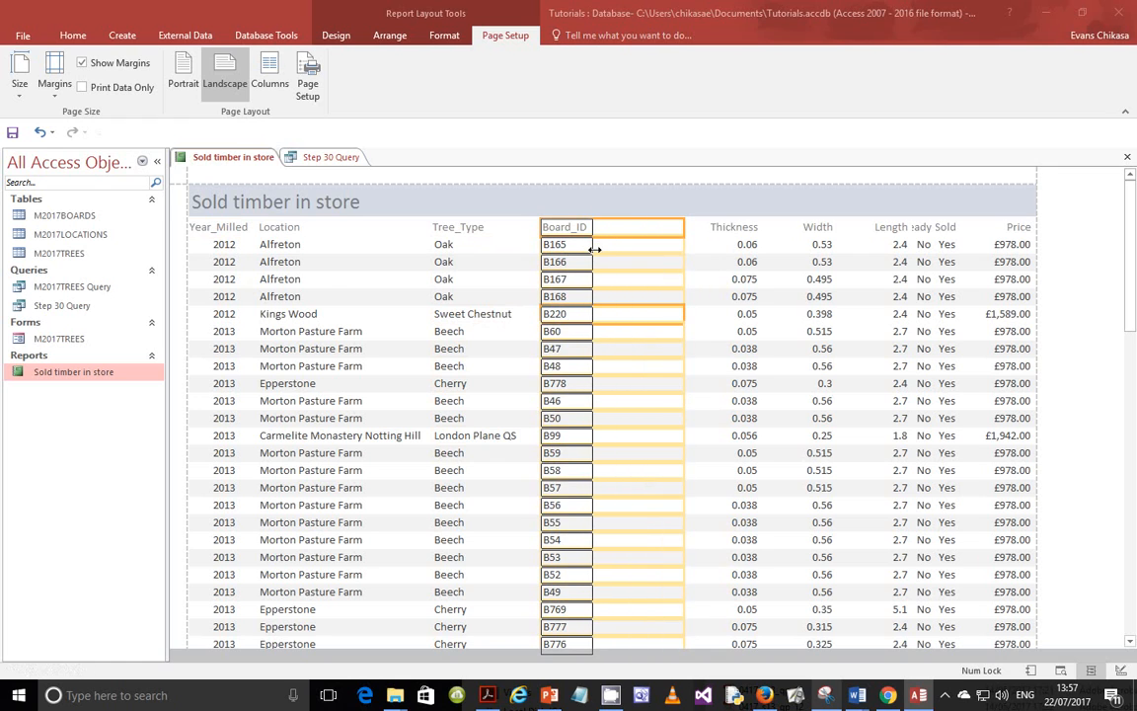
- Narrow the Thickness, Width and Length labels and data together and move them next to Board_ID
left_click(750, 244)
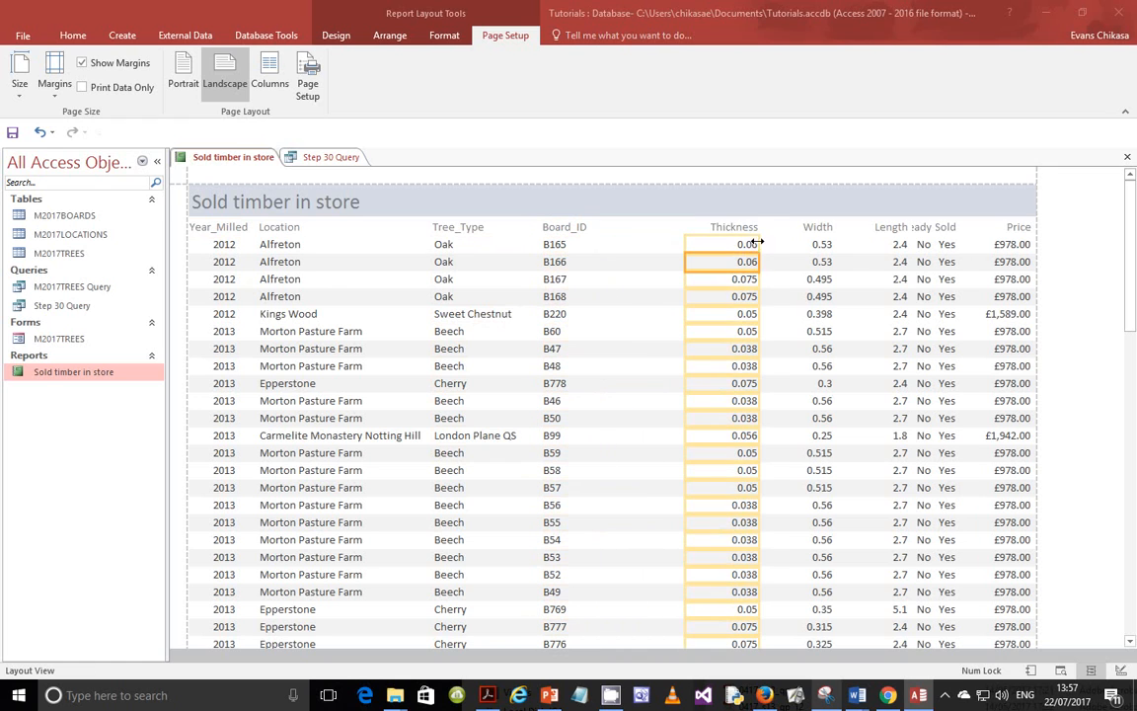
left_click(747, 229)
left_click_drag(747, 229, 906, 244)
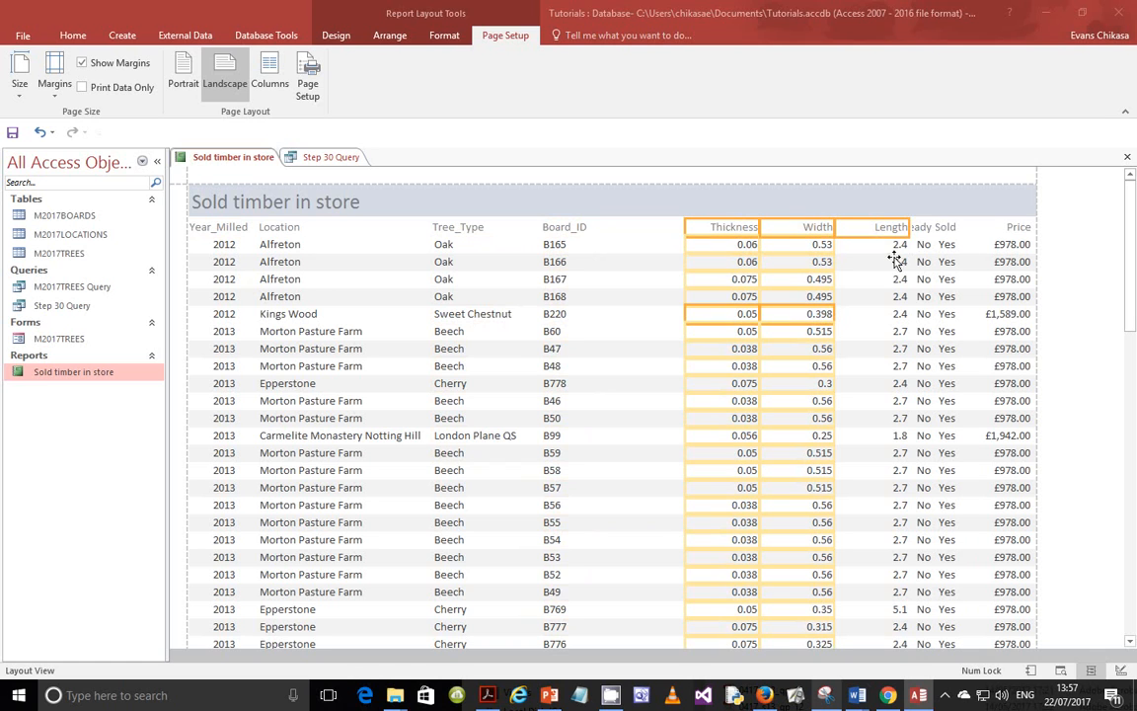
left_click(896, 259, "shift")
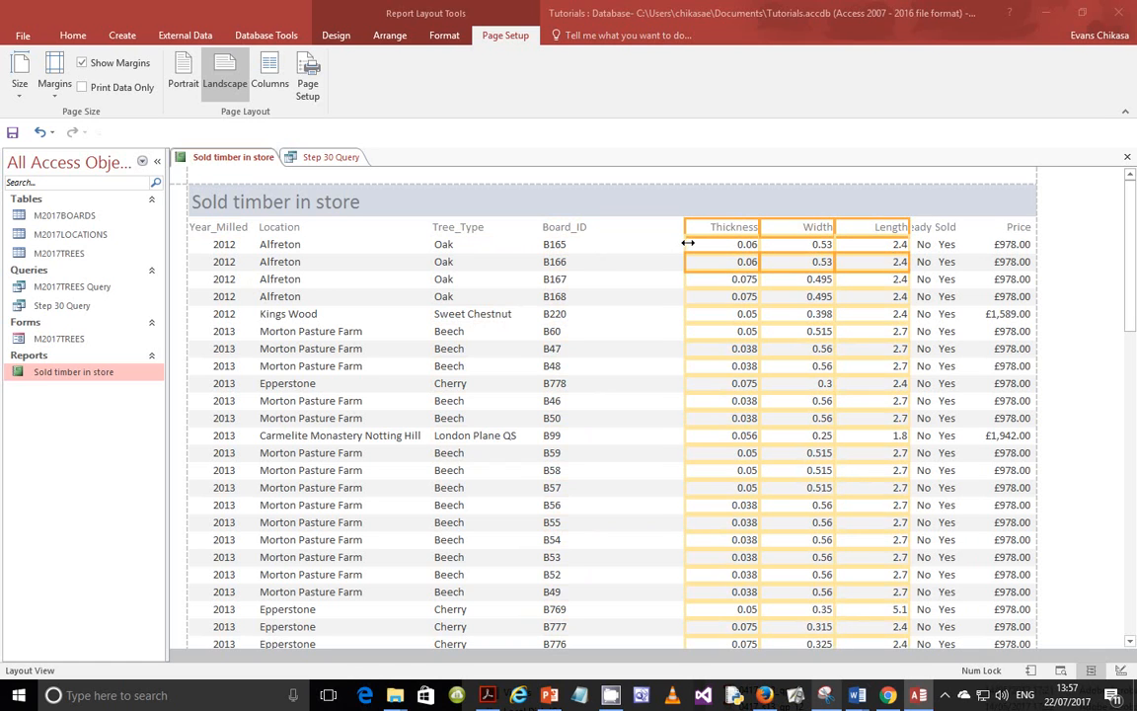
left_click_drag(688, 243, 617, 234)
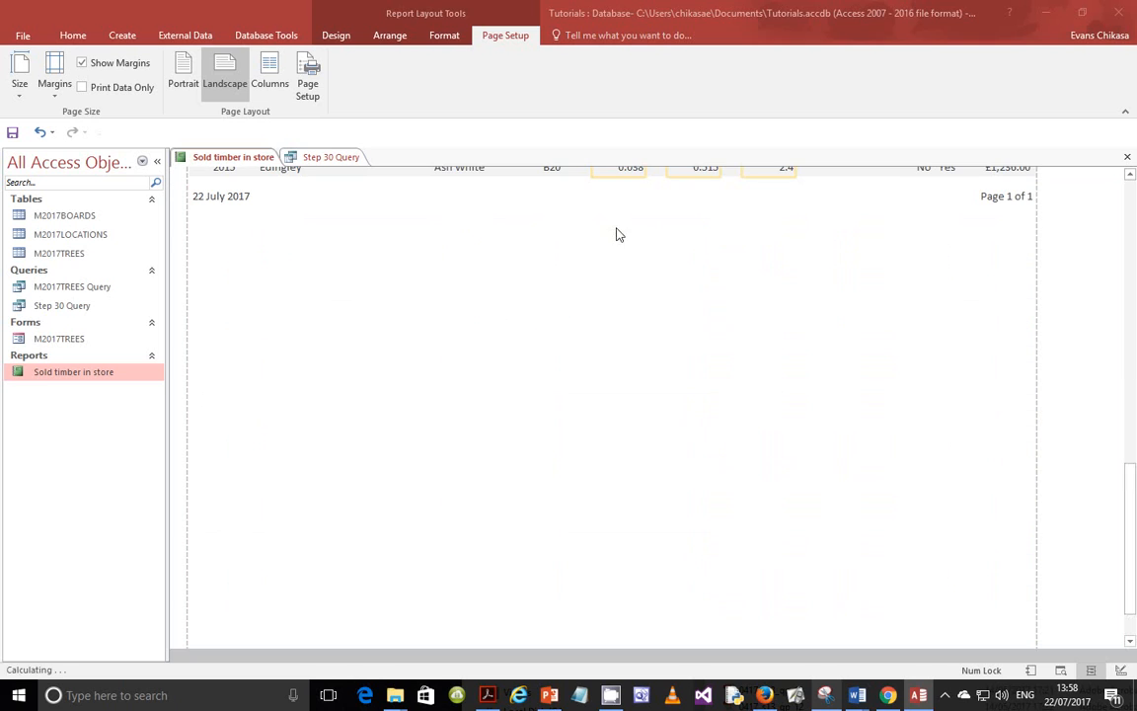
scroll(725, 329, "up", 10)
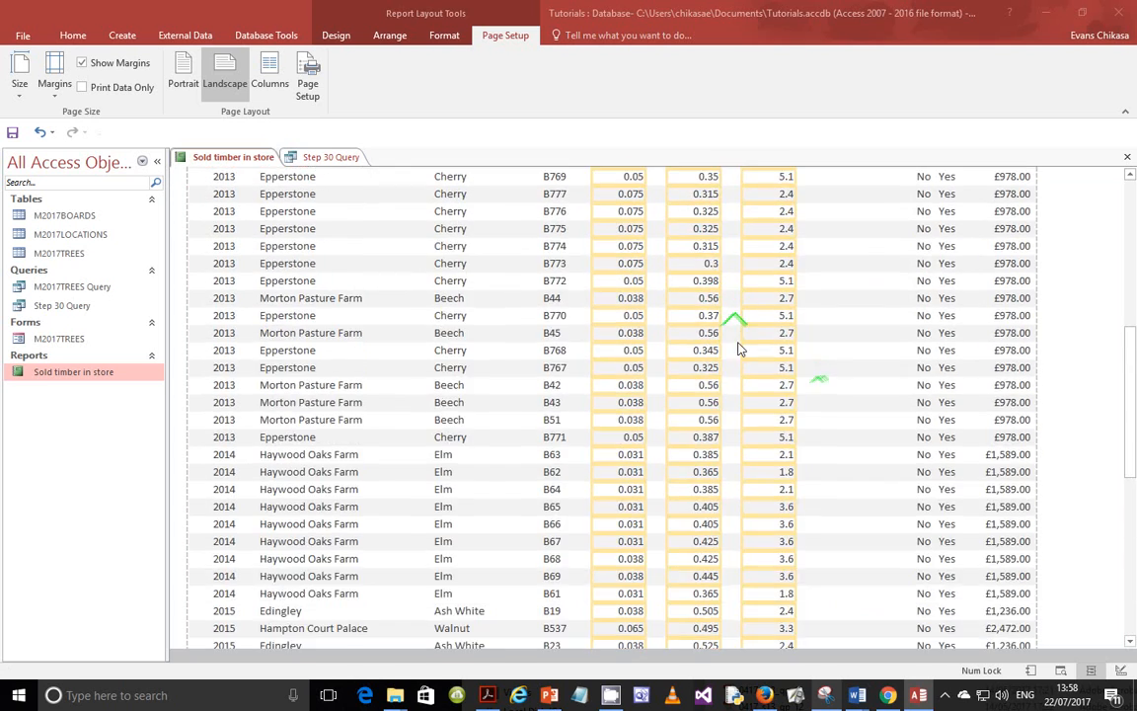
scroll(750, 347, "up", 3)
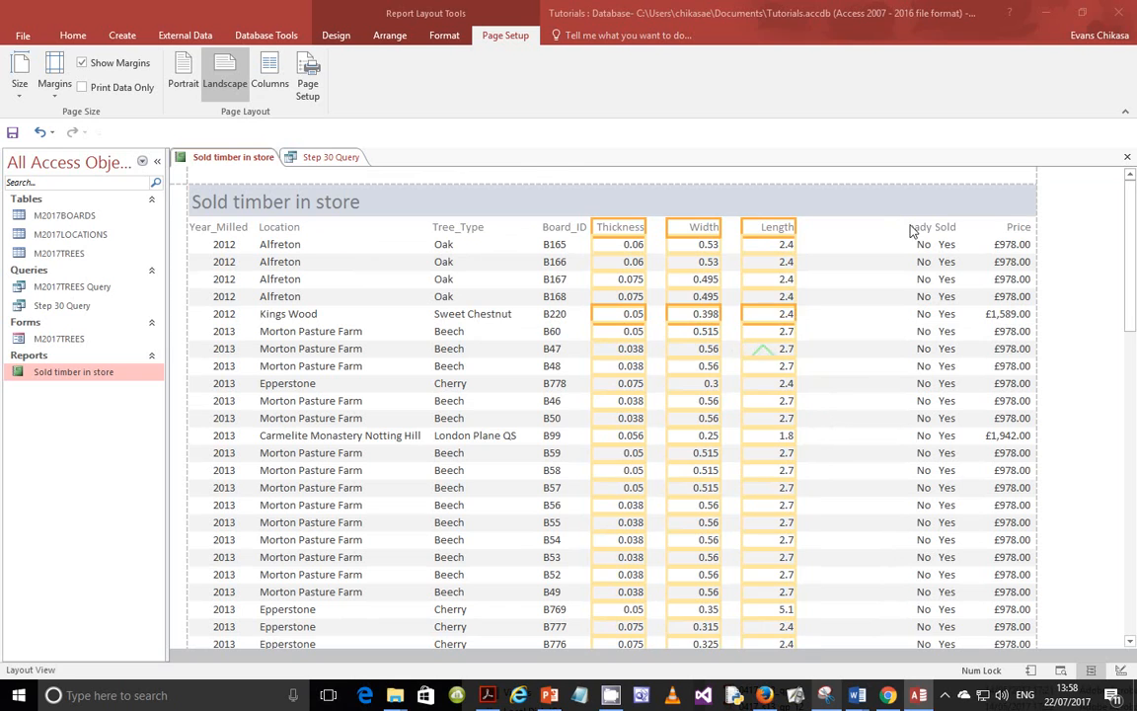
- Widen the Ready label to fit its full text and move the Ready label and data next to Length
left_click(918, 229)
left_click_drag(910, 229, 900, 229)
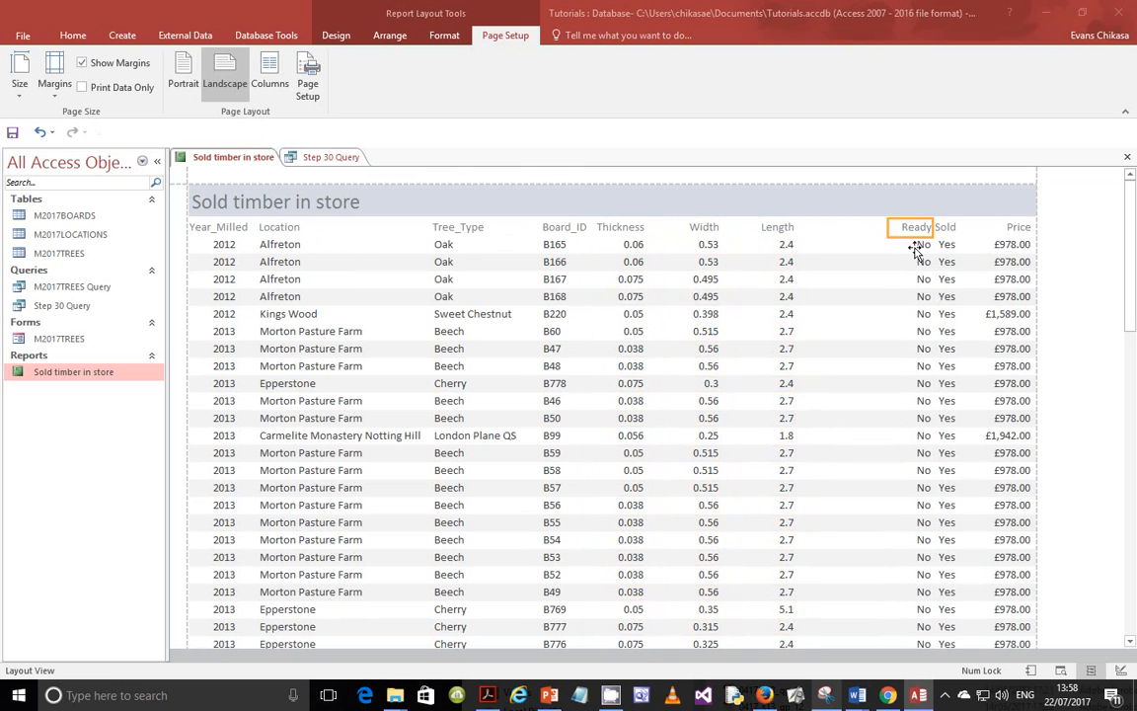
left_click(920, 244)
left_click(917, 230)
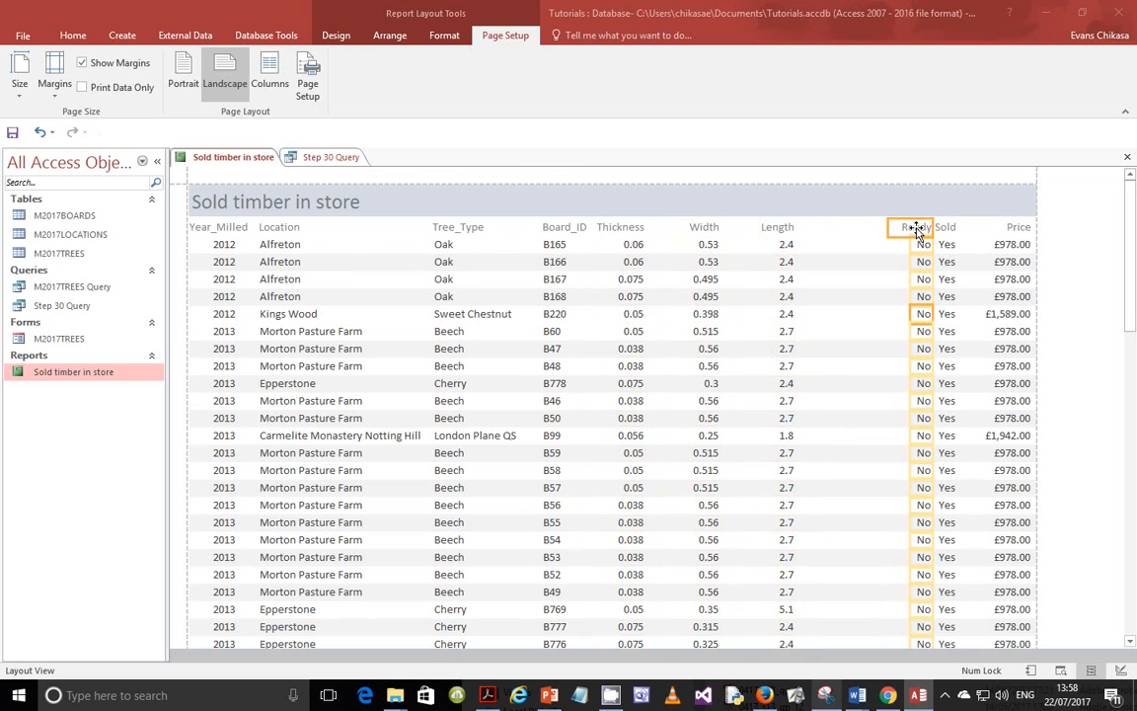
left_click_drag(917, 230, 819, 228)
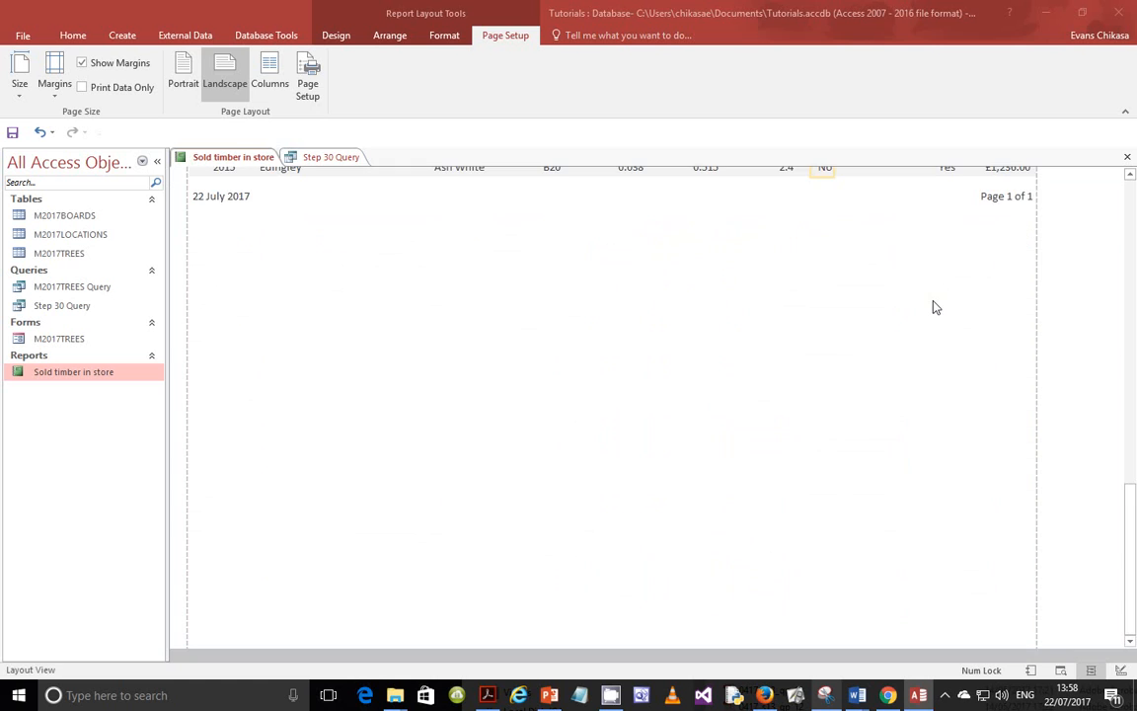
scroll(948, 326, "up", 10)
left_click_drag(1131, 425, 1131, 178)
- Move the Sold label and data together next to the Ready column
left_click(944, 245)
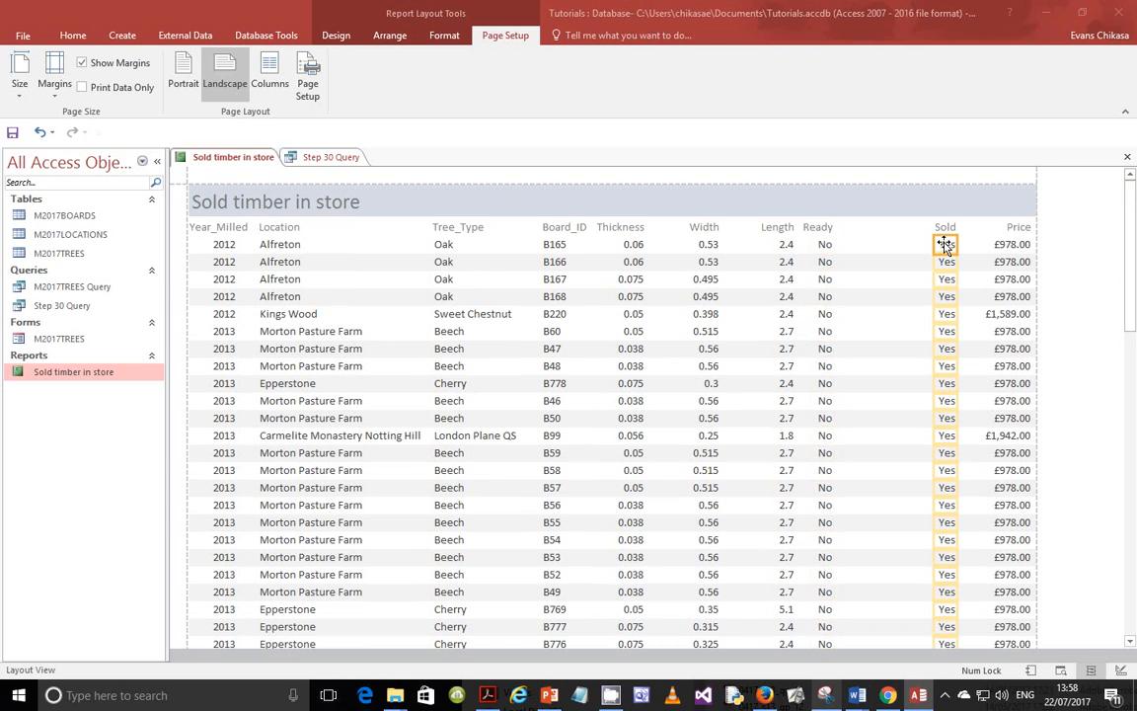
left_click(945, 228, "ctrl")
left_click_drag(947, 230, 856, 239)
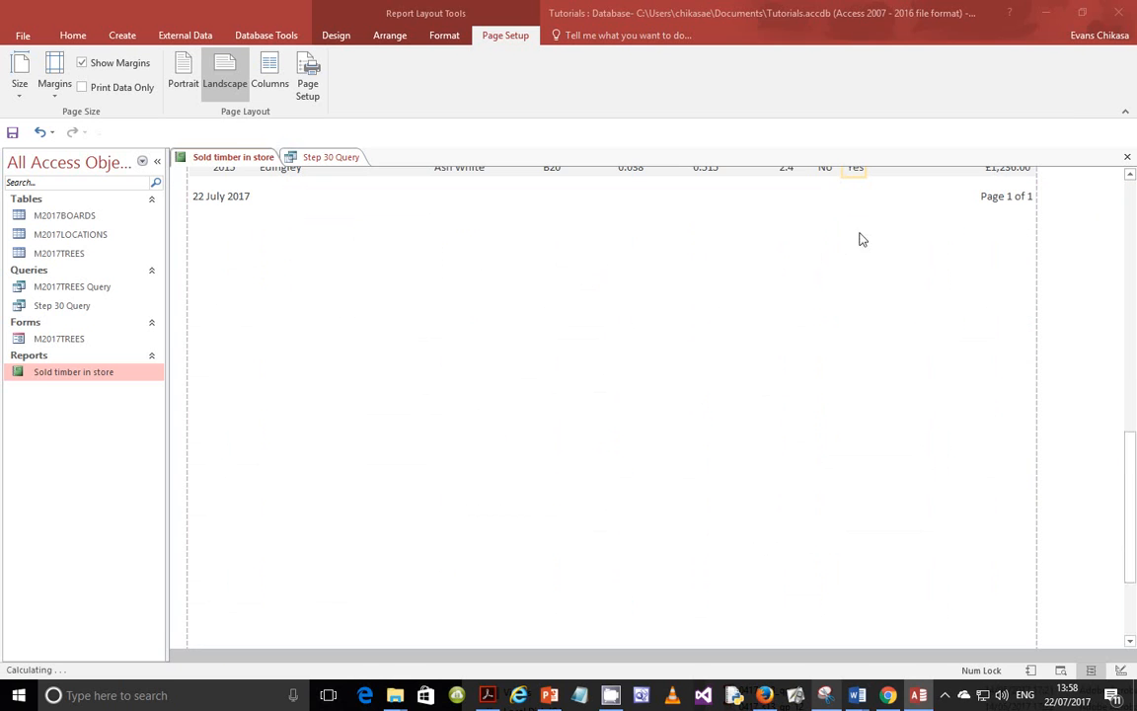
scroll(1017, 444, "up", 15)
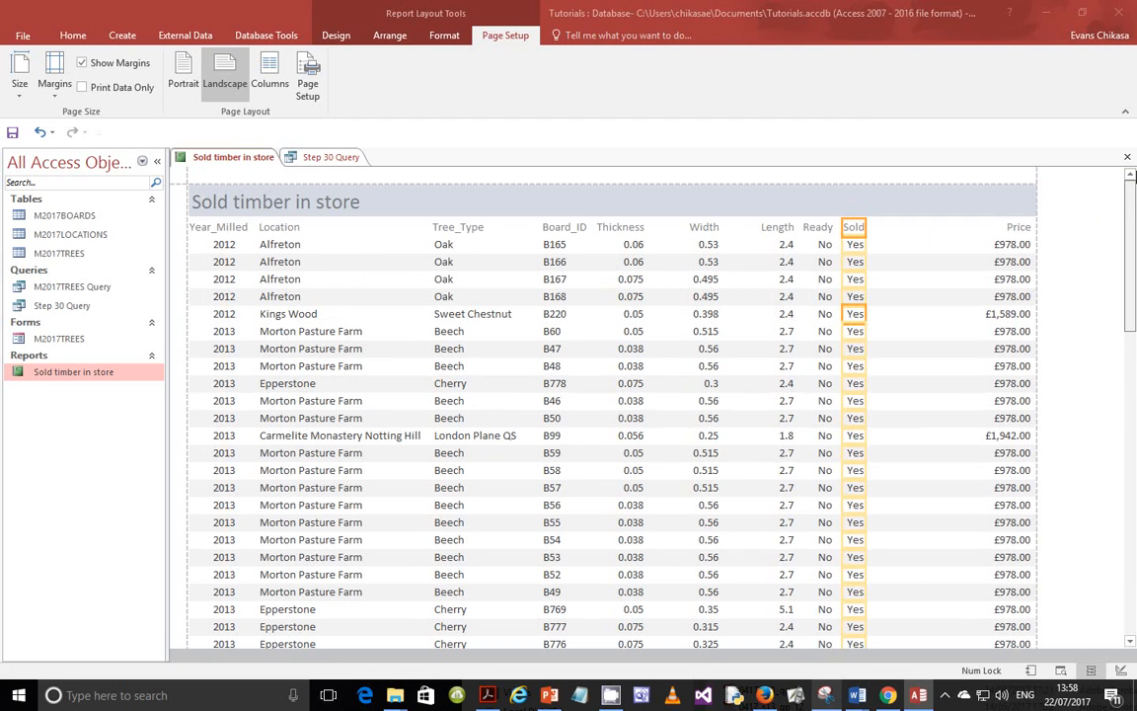
- Move the Price label and data next to Sold and narrow them from the Sold side to clear the overlap
left_click(1017, 228)
left_click(1014, 257, "ctrl")
left_click_drag(984, 228, 868, 230)
scroll(945, 301, "up", 5)
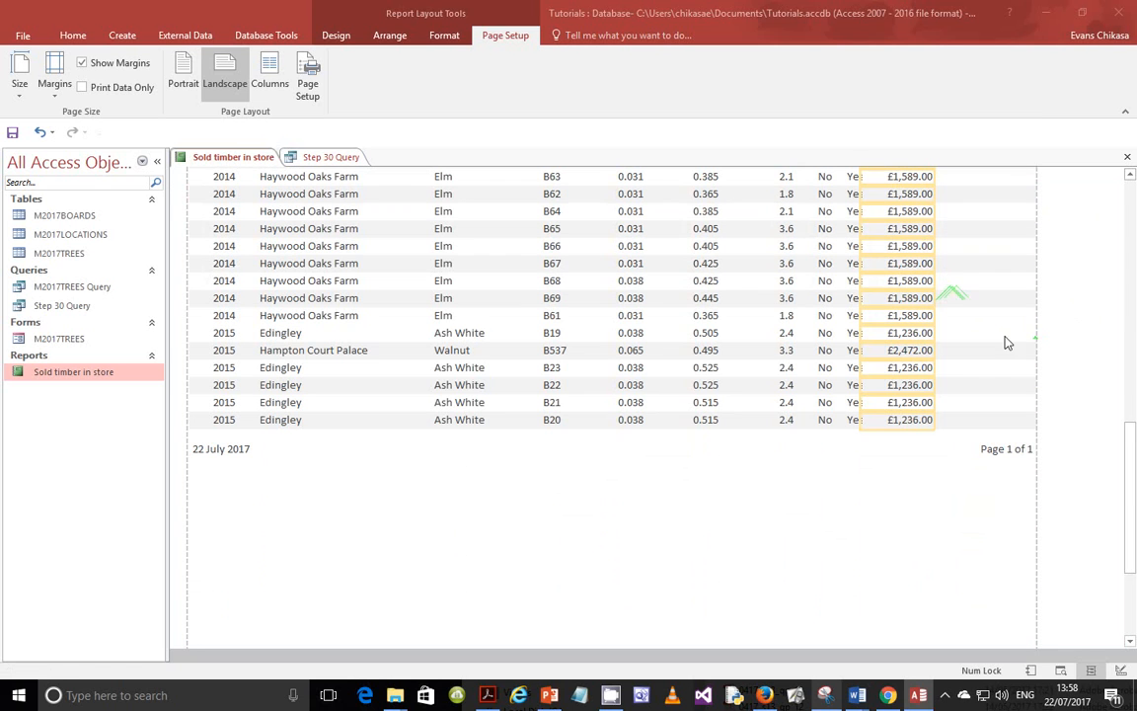
left_click_drag(859, 280, 867, 281)
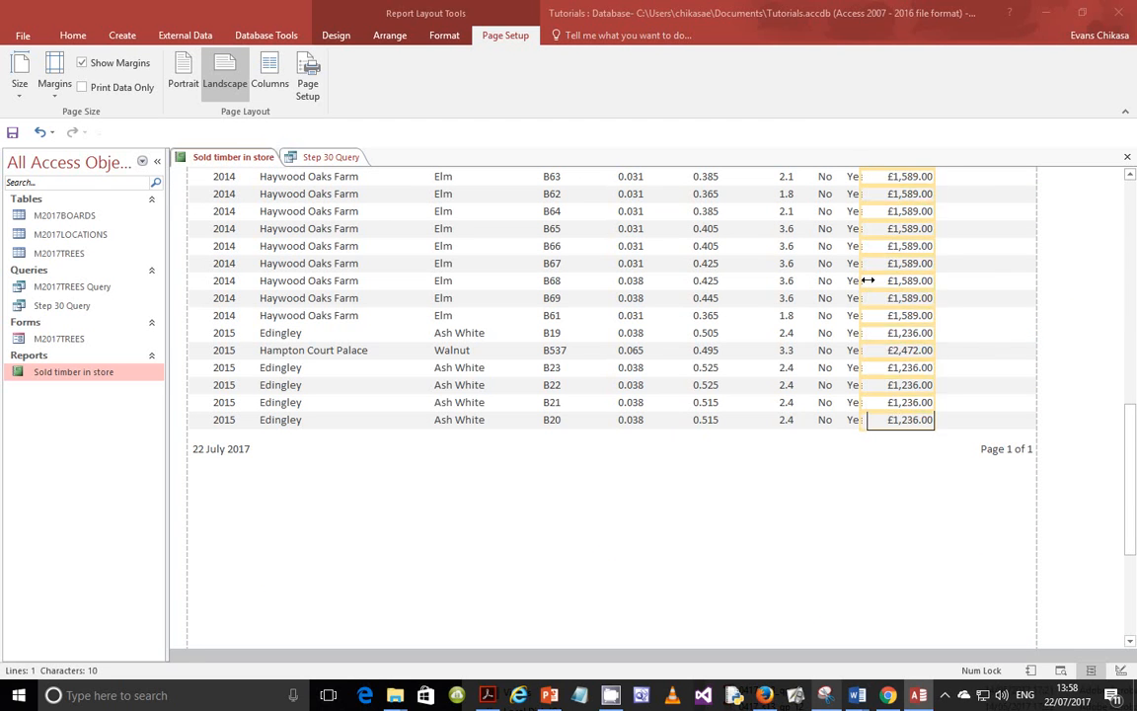
scroll(935, 361, "up", 15)
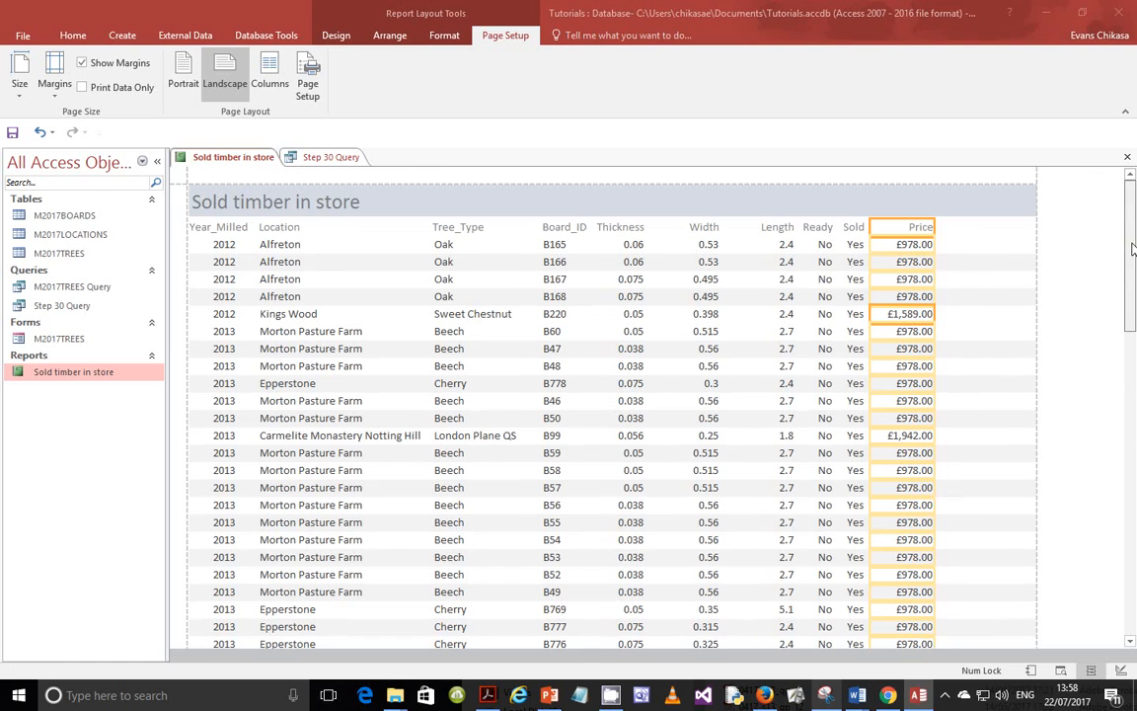
left_click(983, 296)
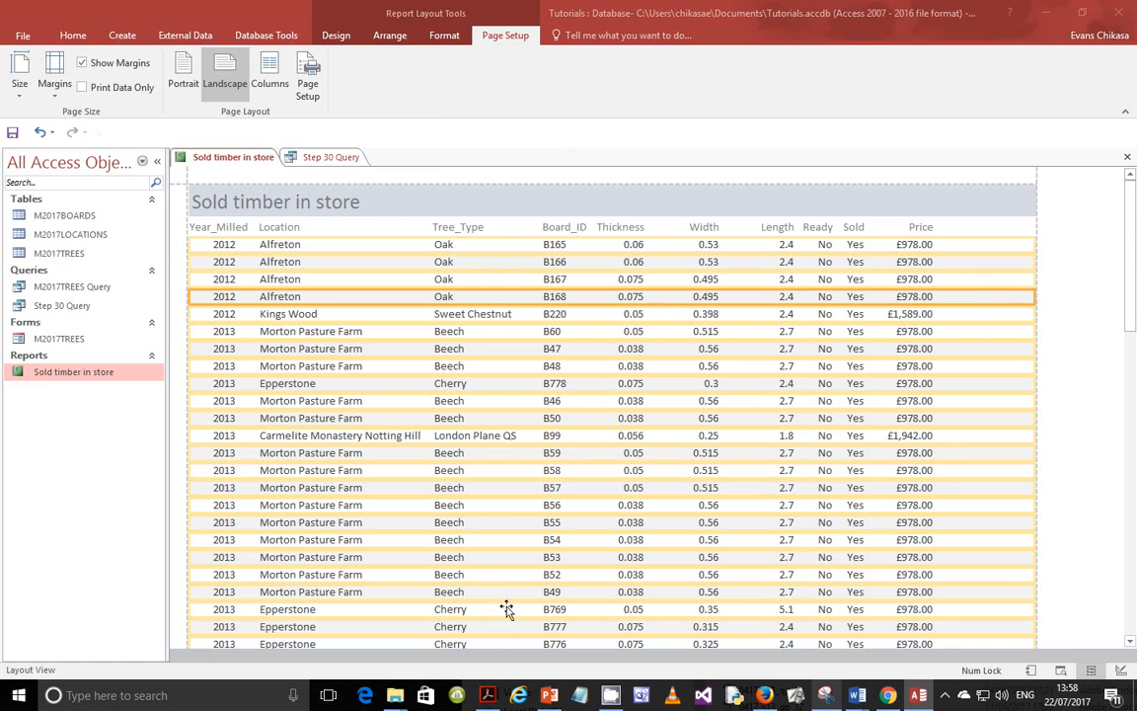
- Check question 30's required field order in the exam paper PDF and return to the Access report
left_click(486, 694)
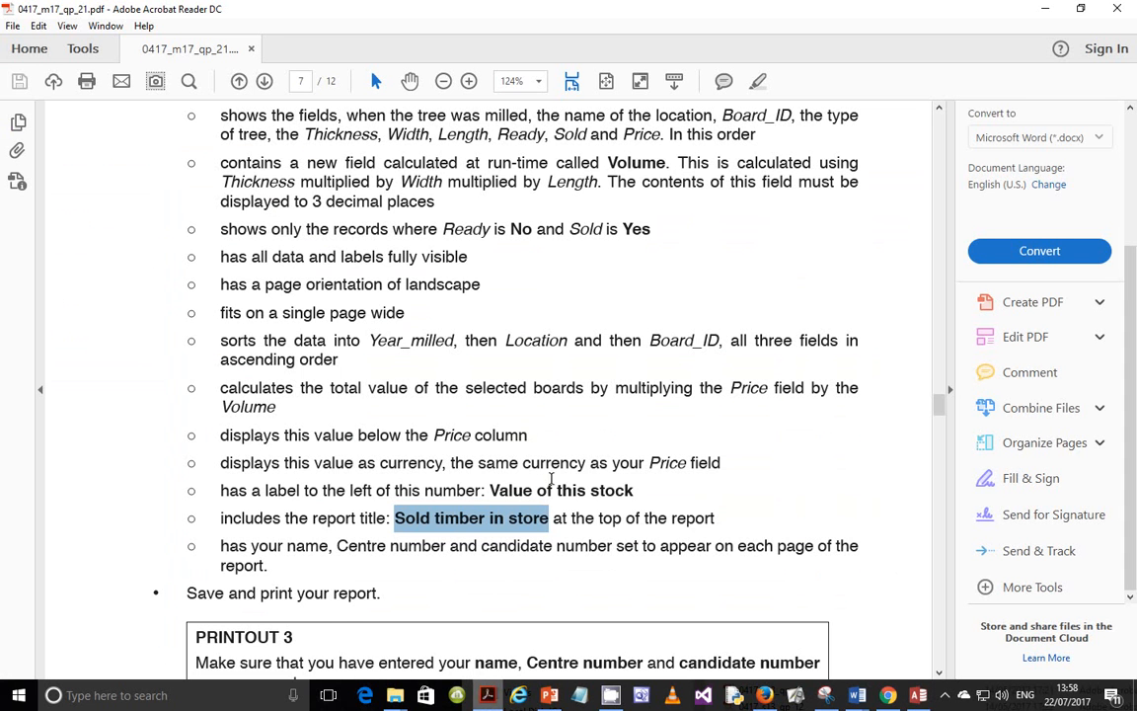
scroll(551, 479, "up", 7)
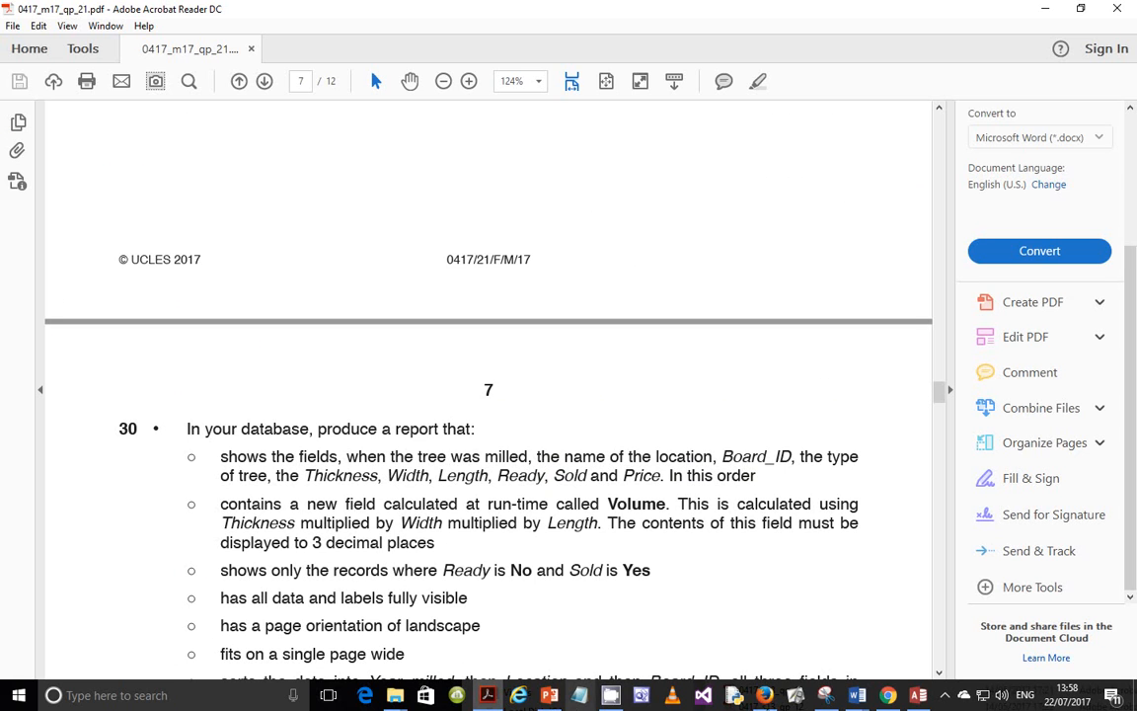
key("alt+Tab")
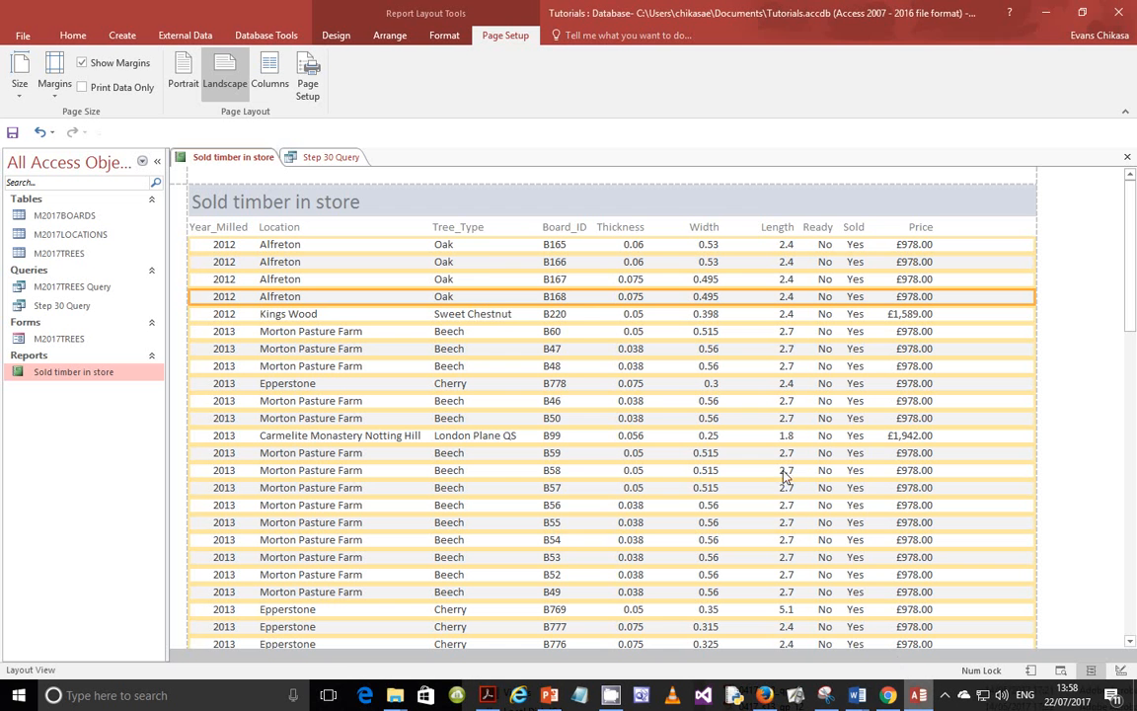
- Move the Tree_Type label and data together to the far side of Price to free the space beside Location
left_click(470, 228)
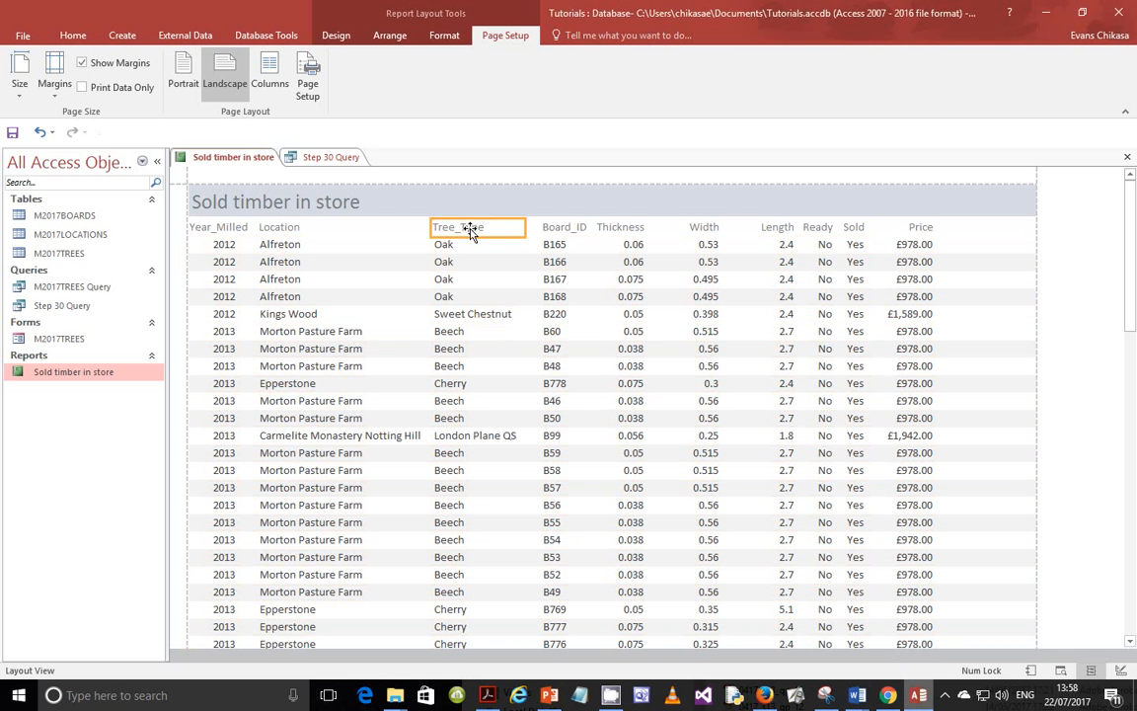
left_click(470, 228)
left_click(466, 247)
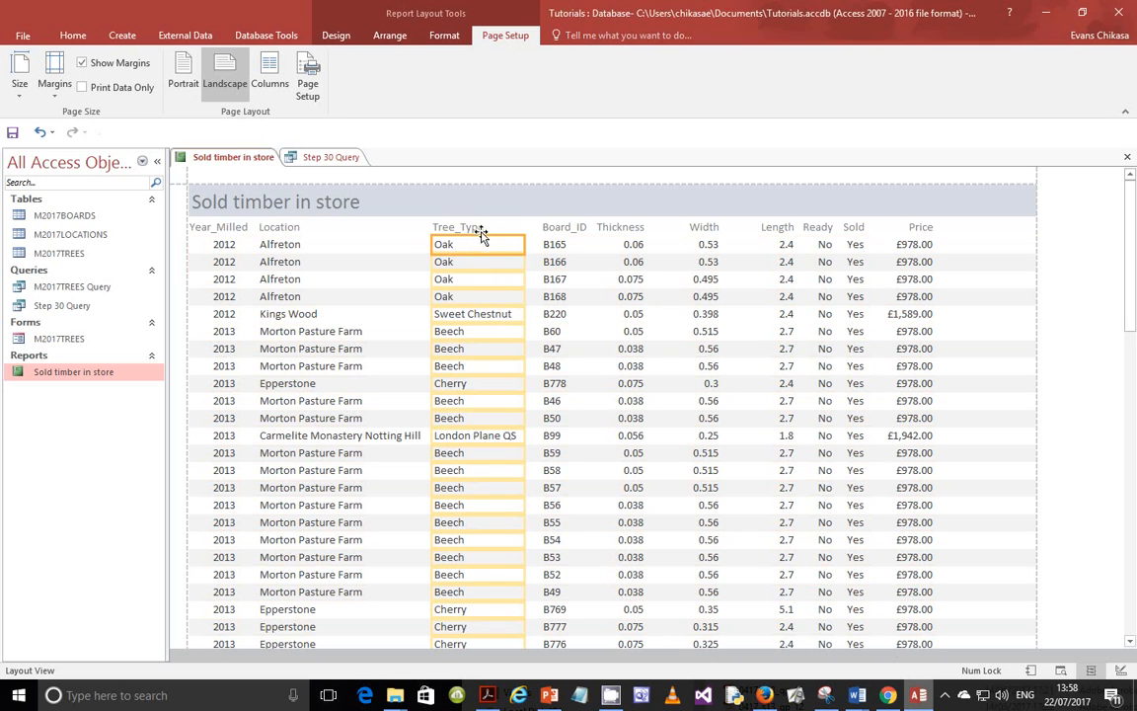
left_click(480, 227, "shift")
left_click_drag(480, 228, 966, 226)
scroll(876, 308, "up", 10)
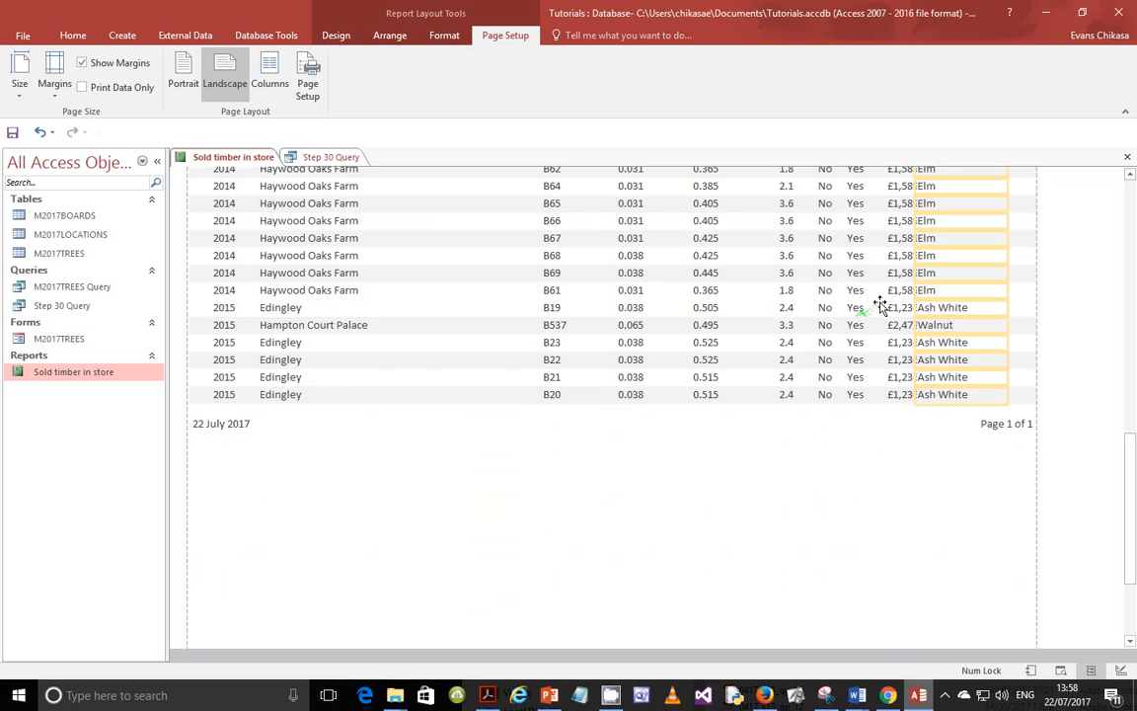
scroll(880, 318, "up", 6)
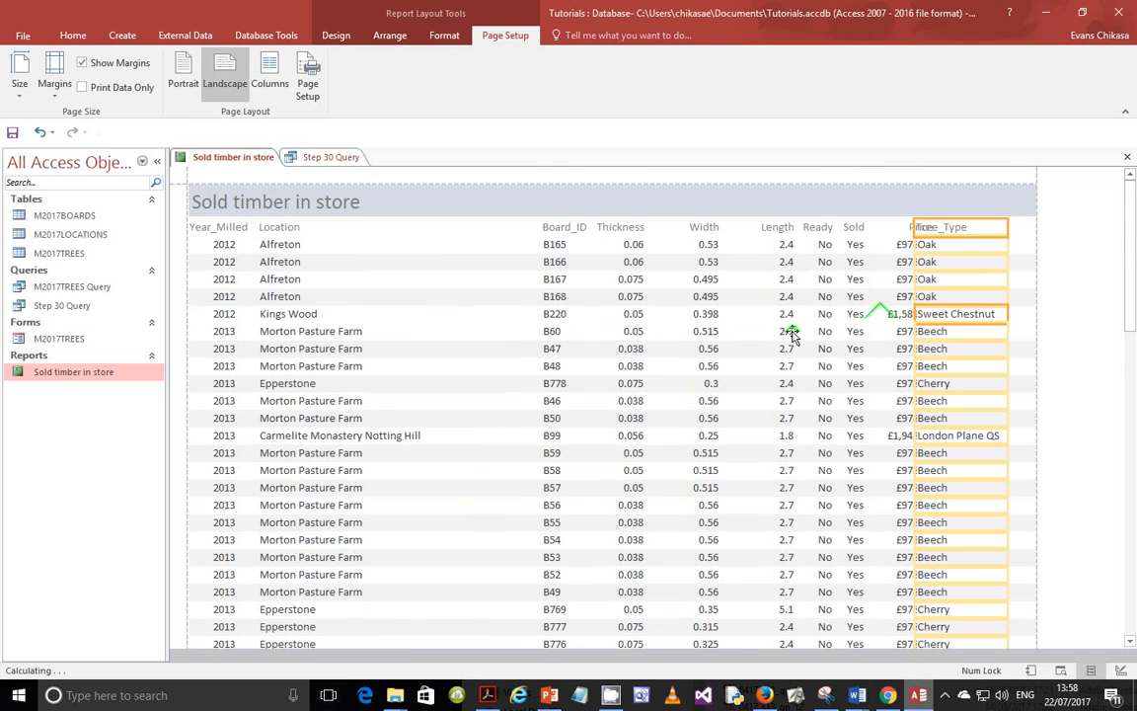
- Move the Board_ID label and data together next to the Location column
left_click(559, 228)
left_click(557, 253)
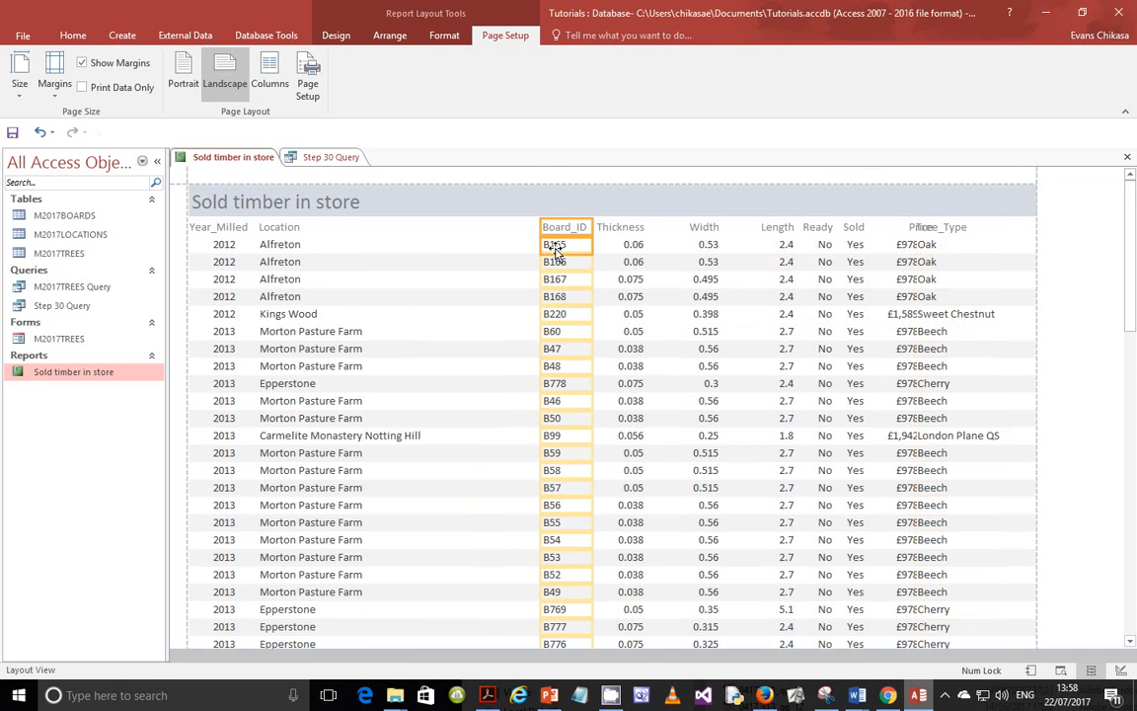
left_click_drag(558, 228, 449, 226)
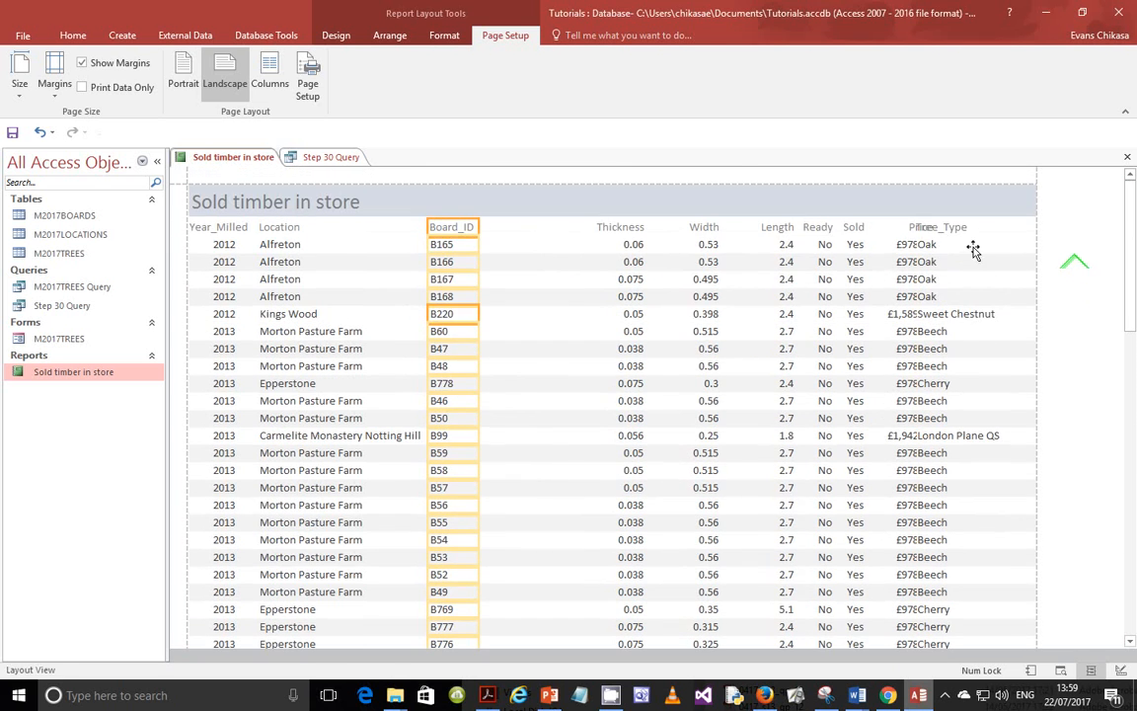
- Move the Tree_Type label and data between Board_ID and Thickness, adjusting their position until they clear Board_ID
left_click(966, 229)
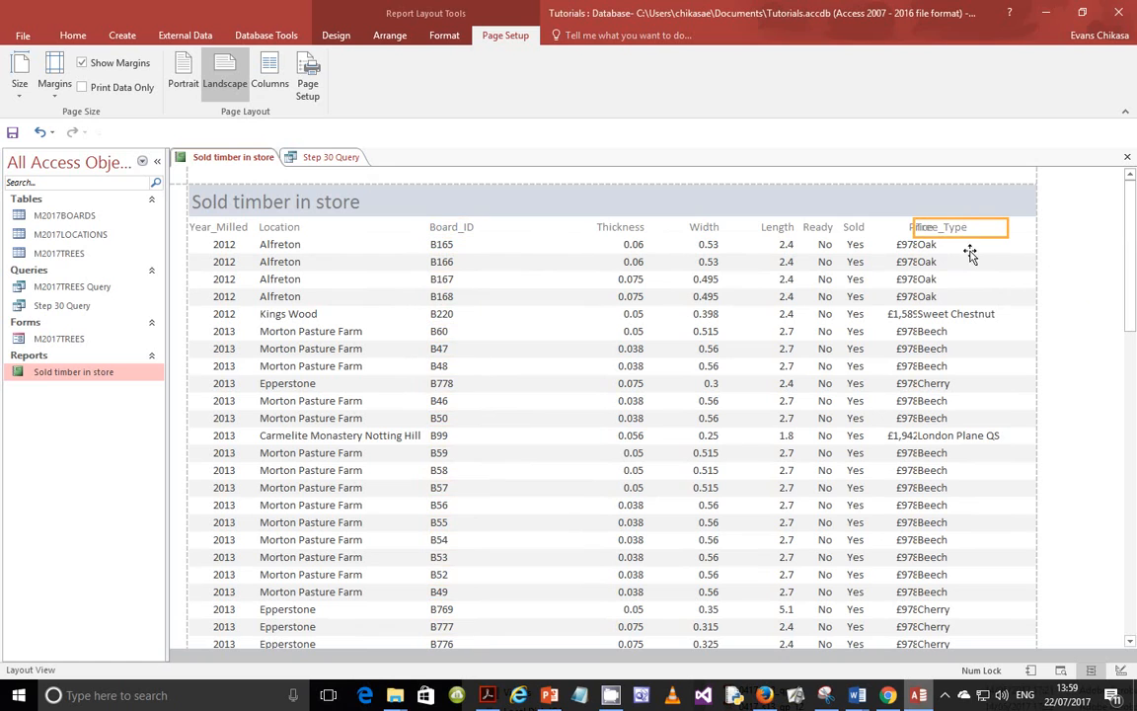
left_click(982, 316)
left_click_drag(979, 219, 520, 230)
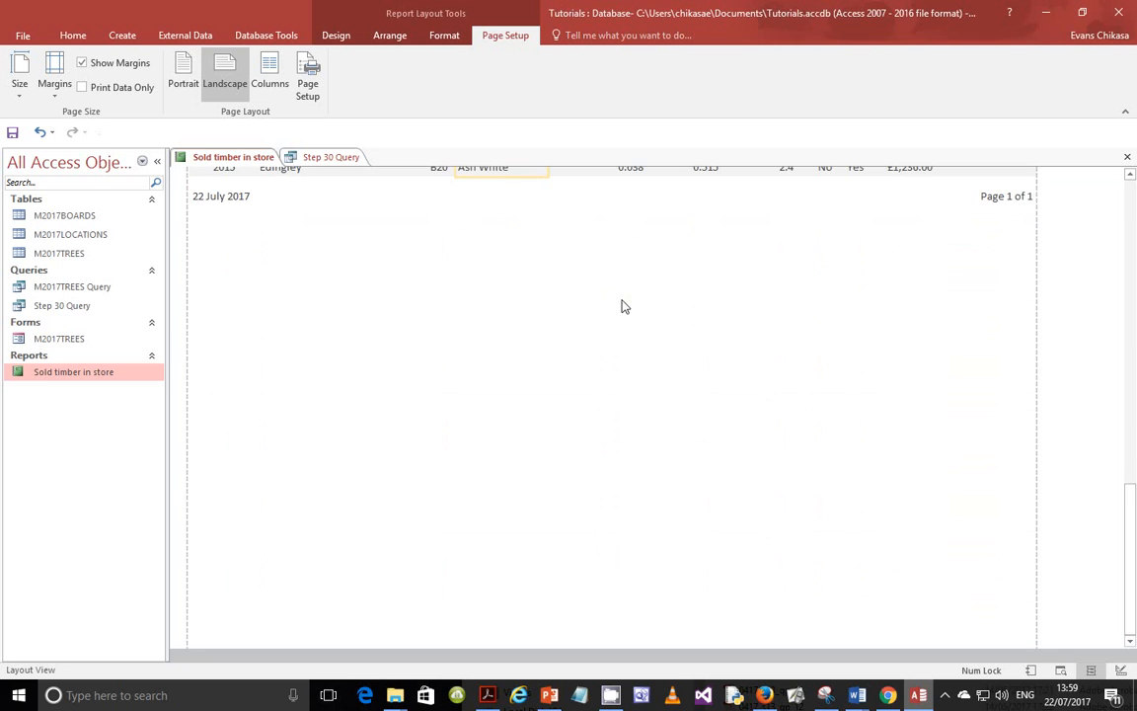
scroll(636, 311, "up", 10)
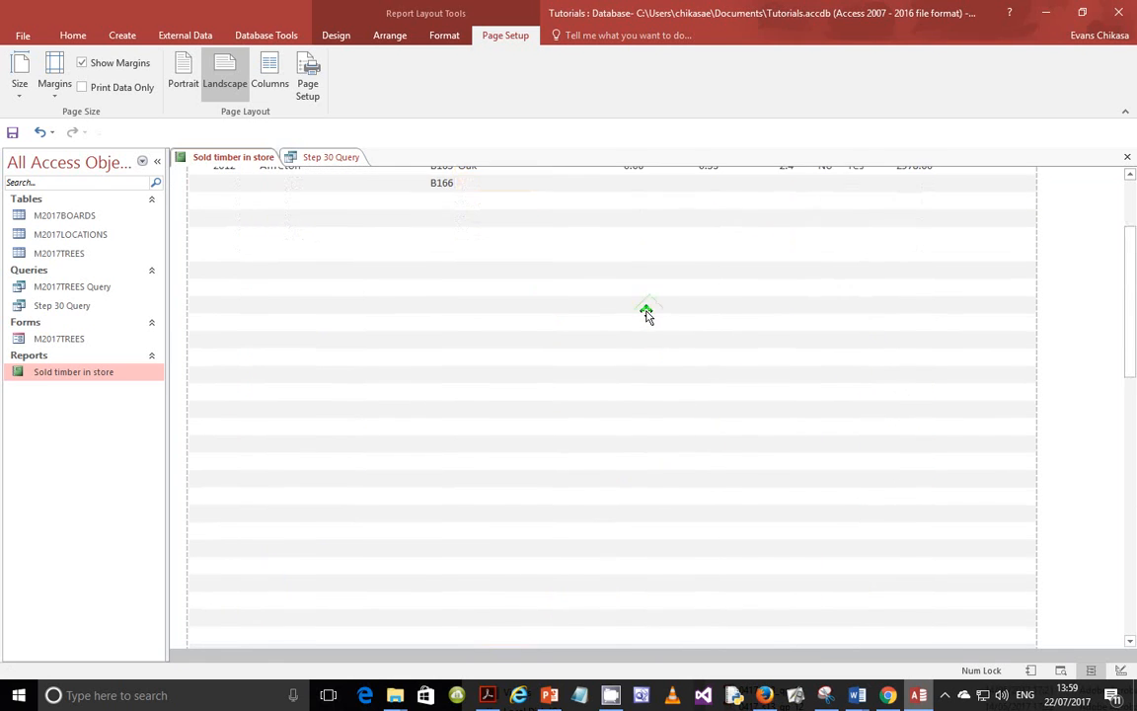
scroll(644, 312, "up", 5)
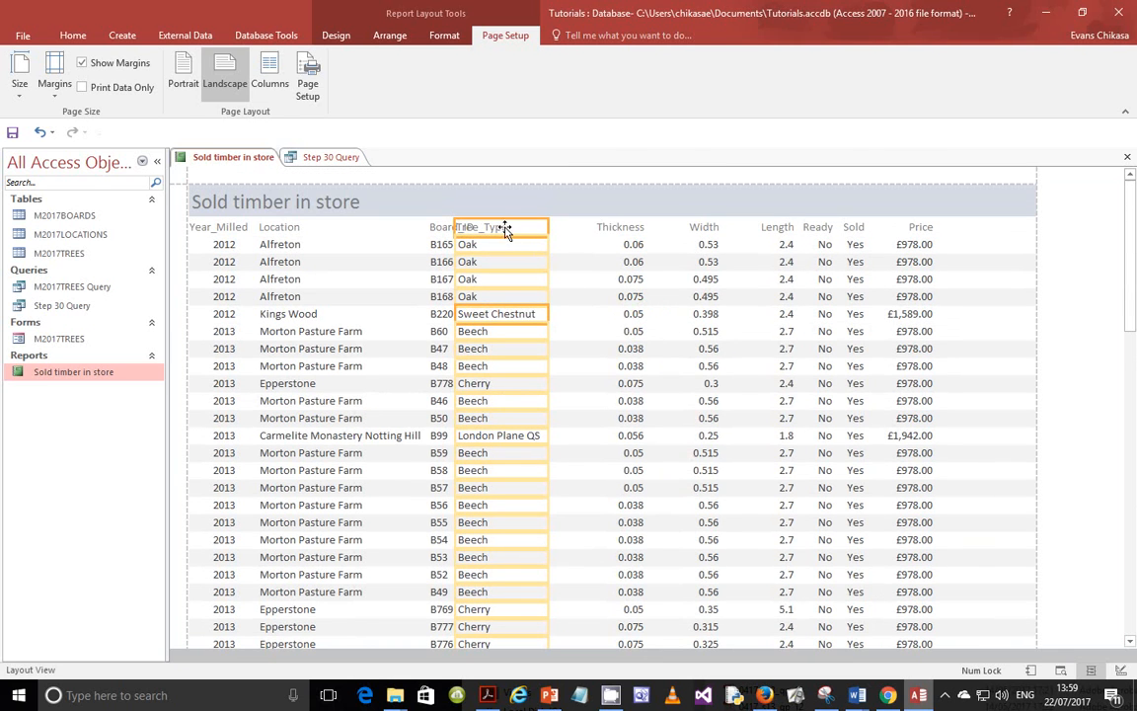
scroll(568, 320, "up", 10)
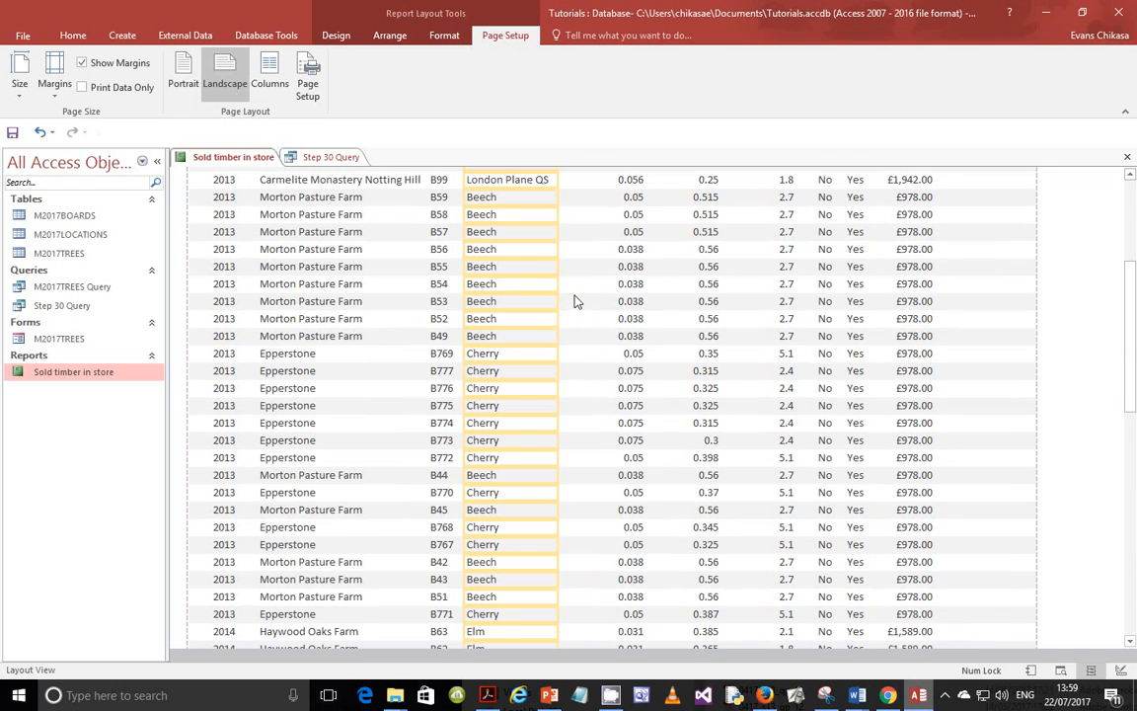
scroll(578, 299, "up", 5)
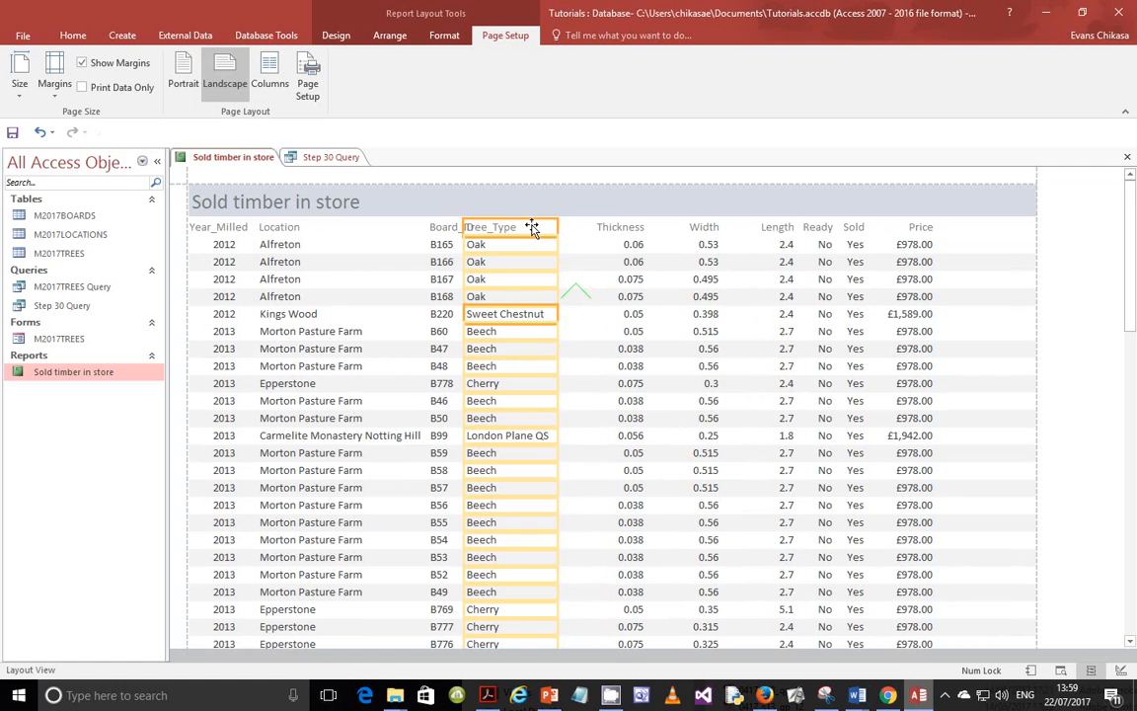
left_click_drag(531, 227, 551, 228)
scroll(567, 291, "up", 2)
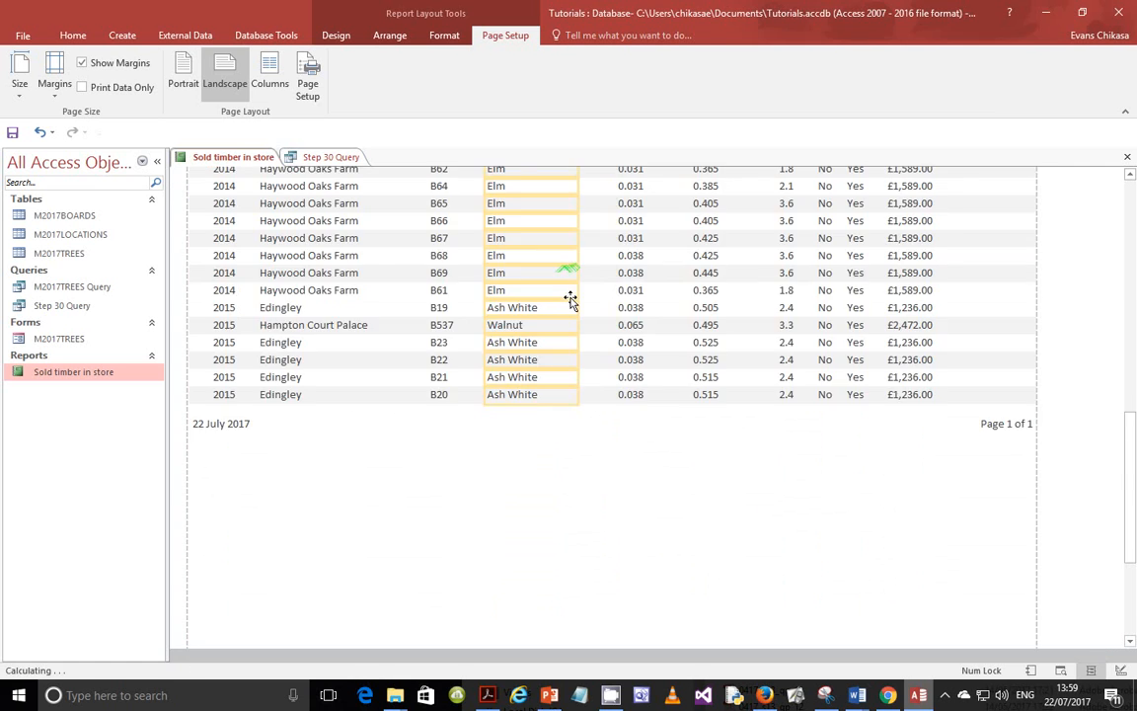
scroll(571, 296, "up", 10)
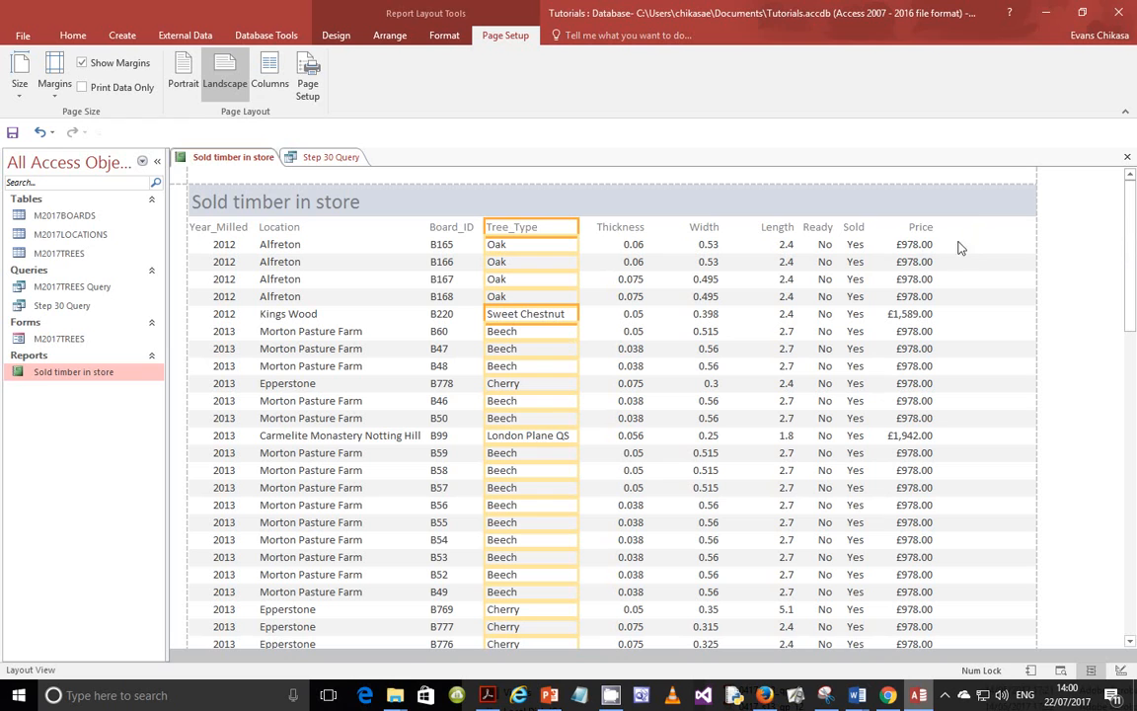
right_click(92, 379)
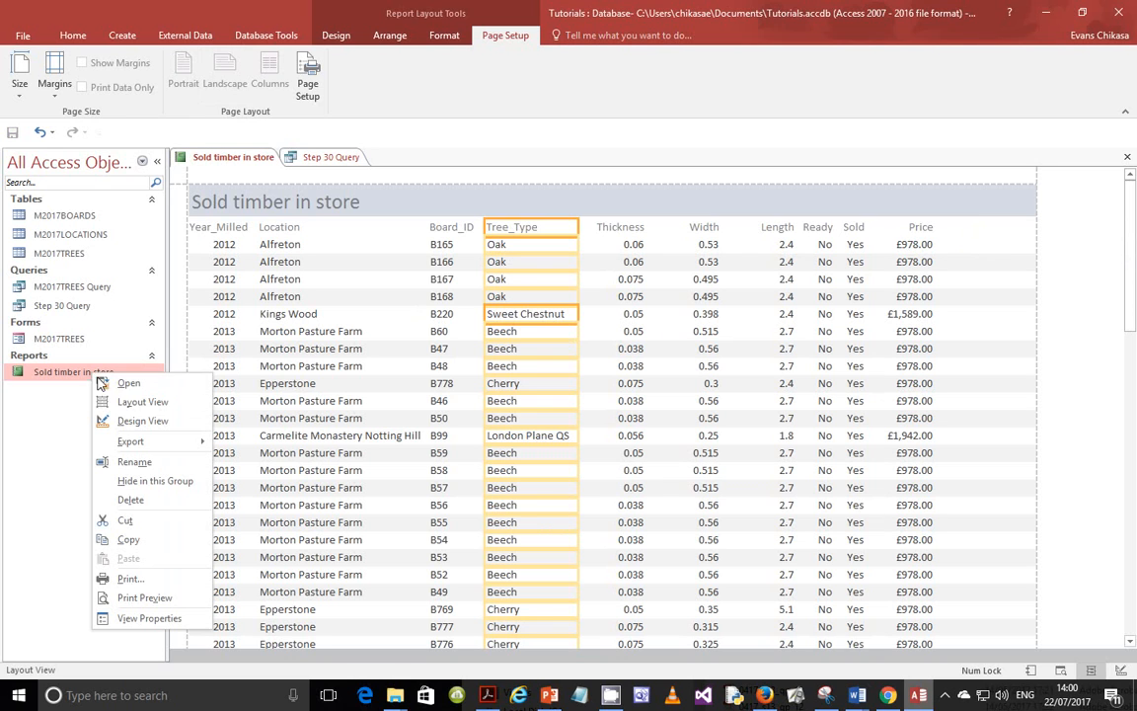
left_click(143, 423)
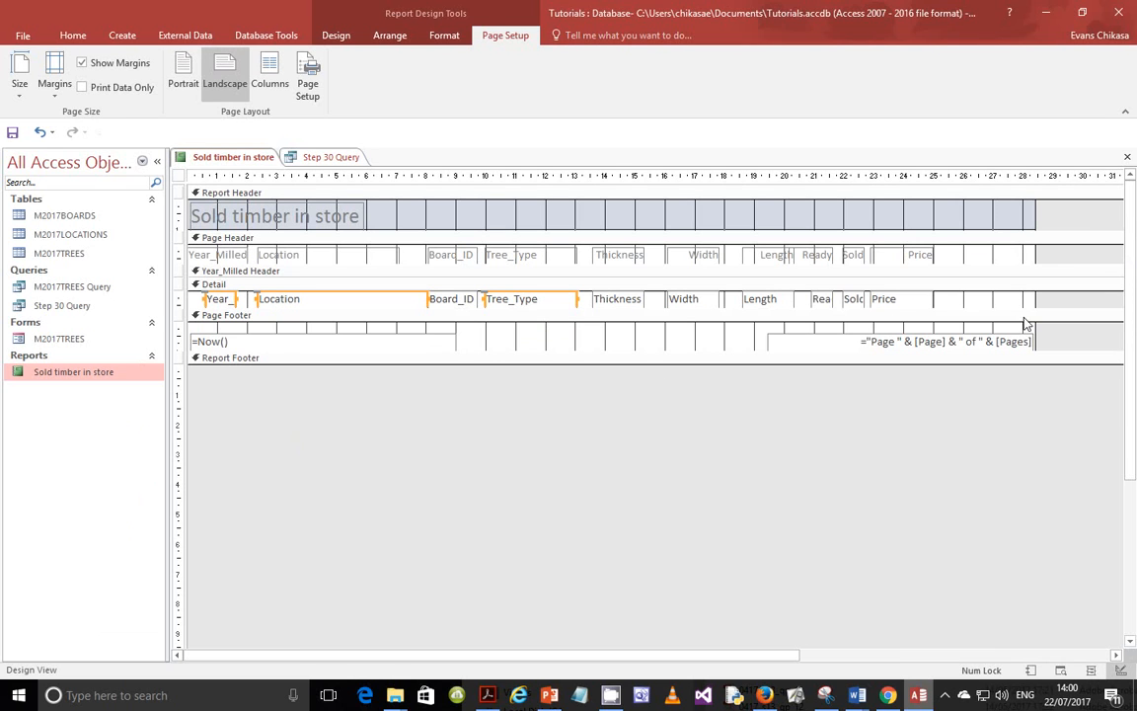
right_click(87, 373)
left_click(131, 403)
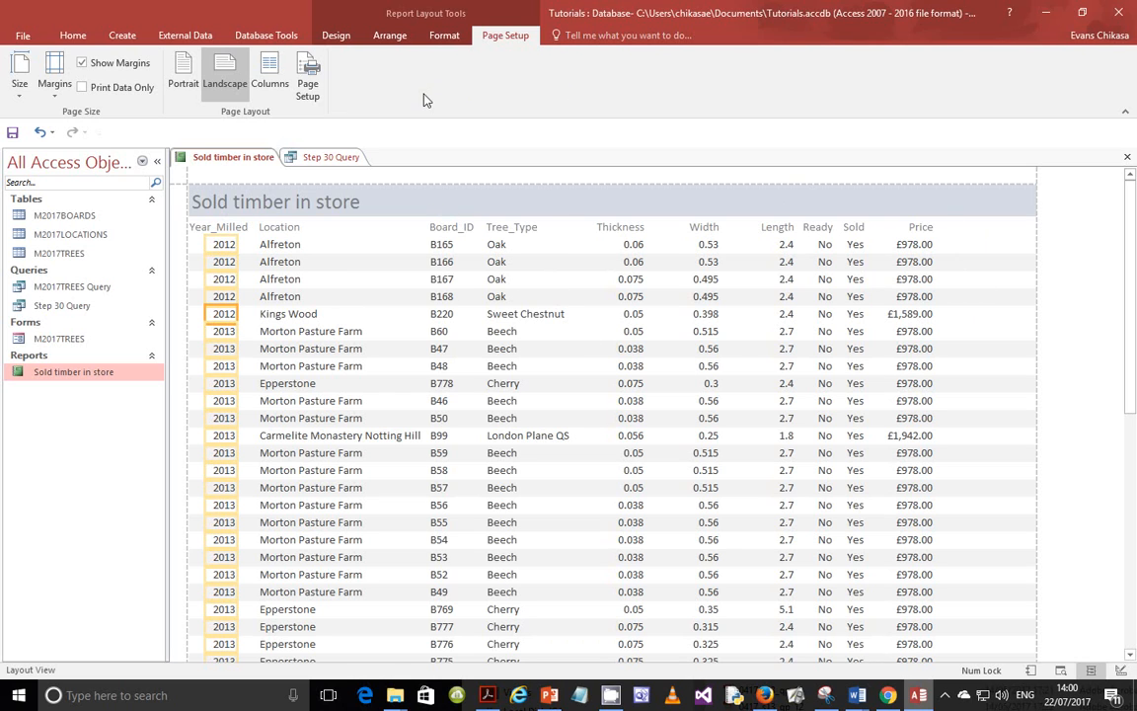
- Add the existing Volume field to the report
left_click(329, 37)
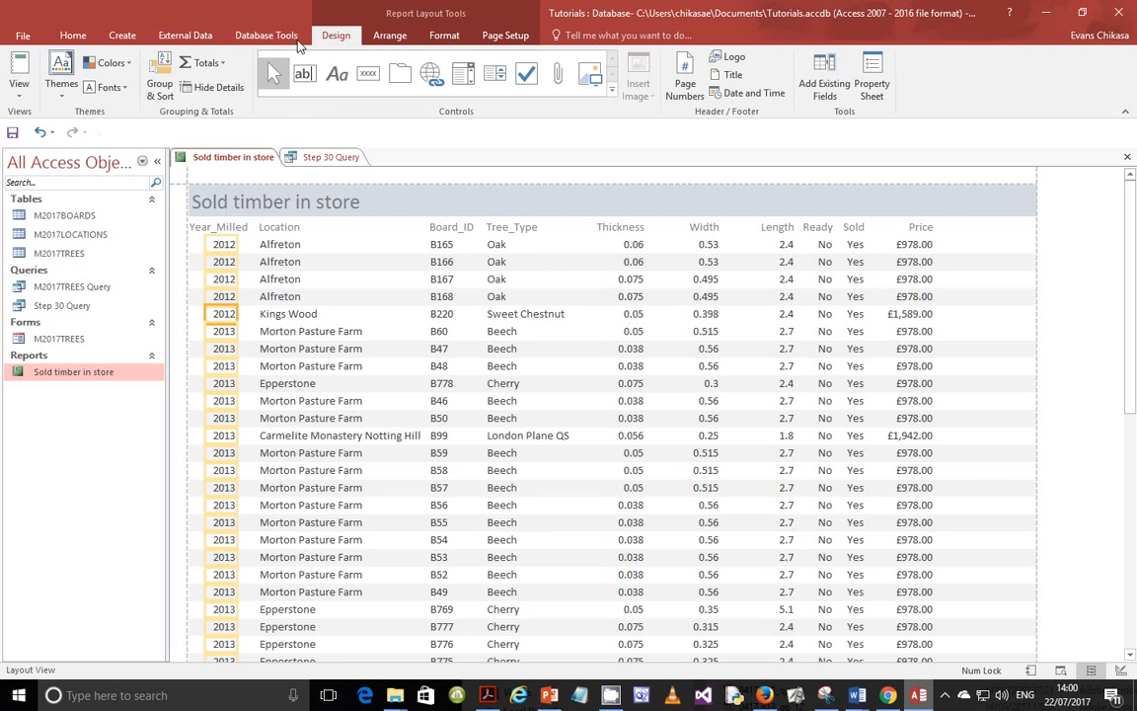
left_click(842, 90)
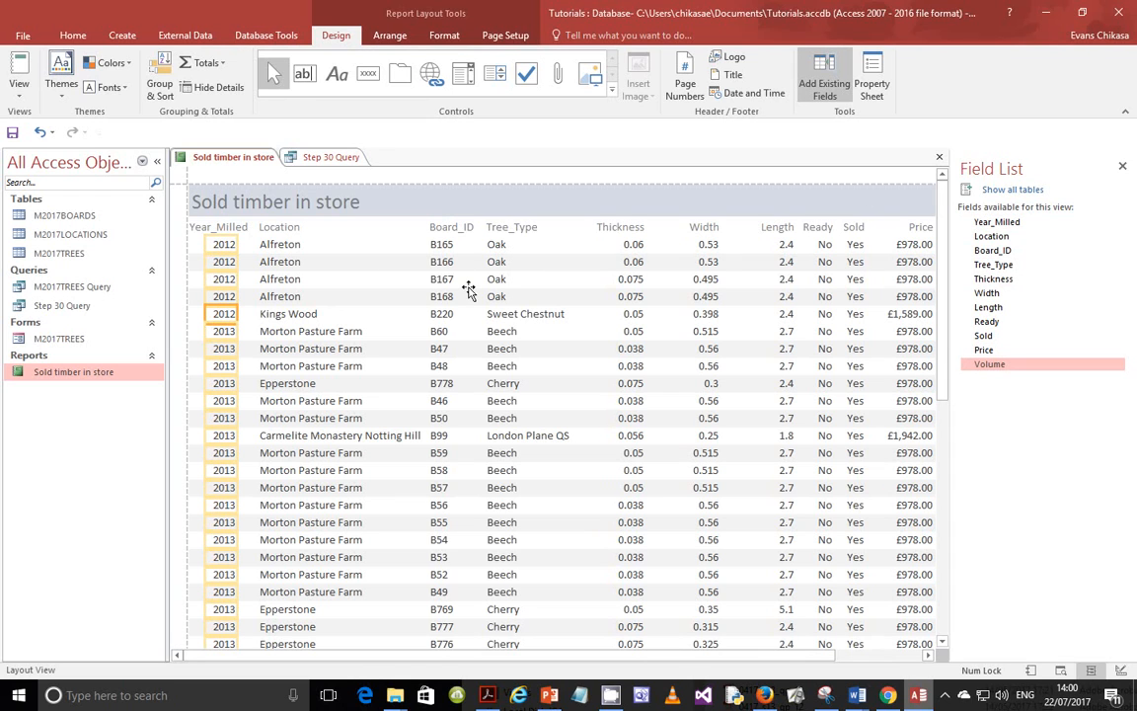
left_click_drag(599, 657, 751, 659)
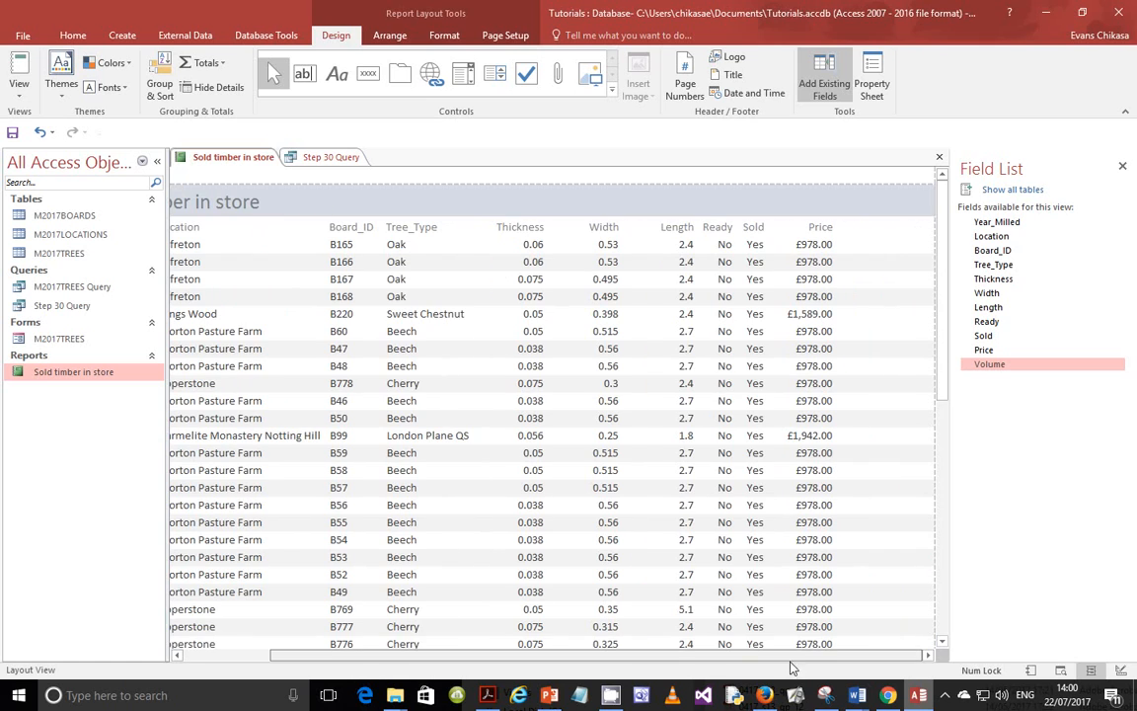
left_click_drag(977, 367, 860, 232)
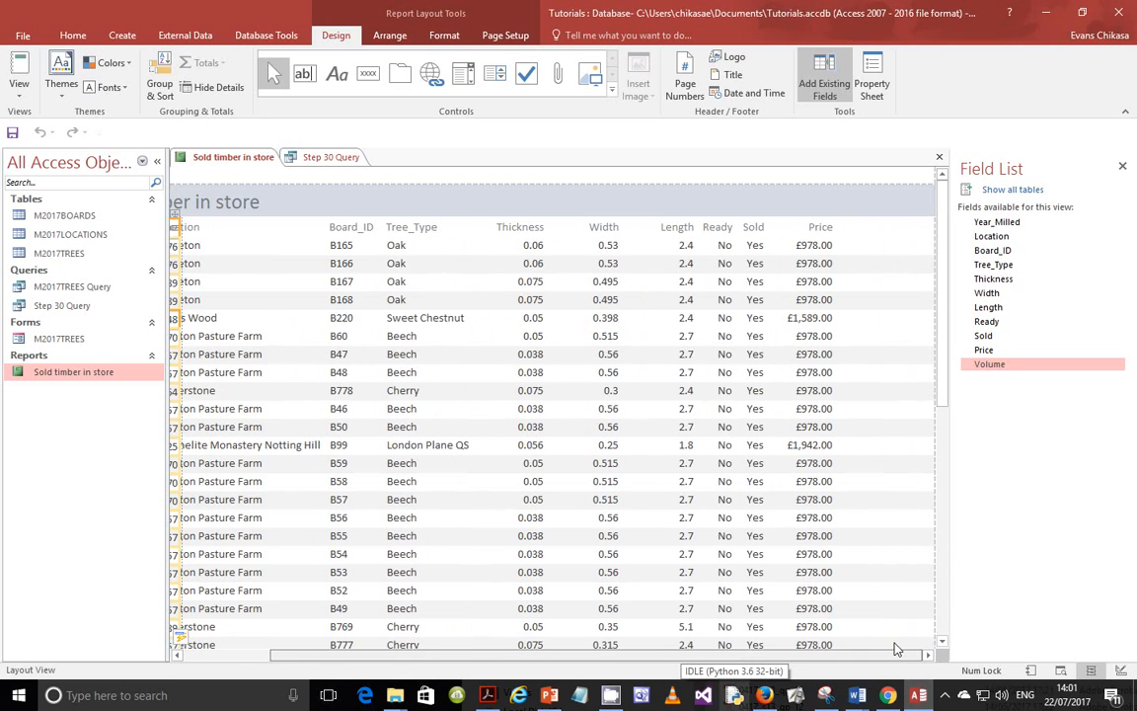
- Move the Volume label and data from over Year_Milled to the empty space after Price
left_click_drag(652, 662, 393, 651)
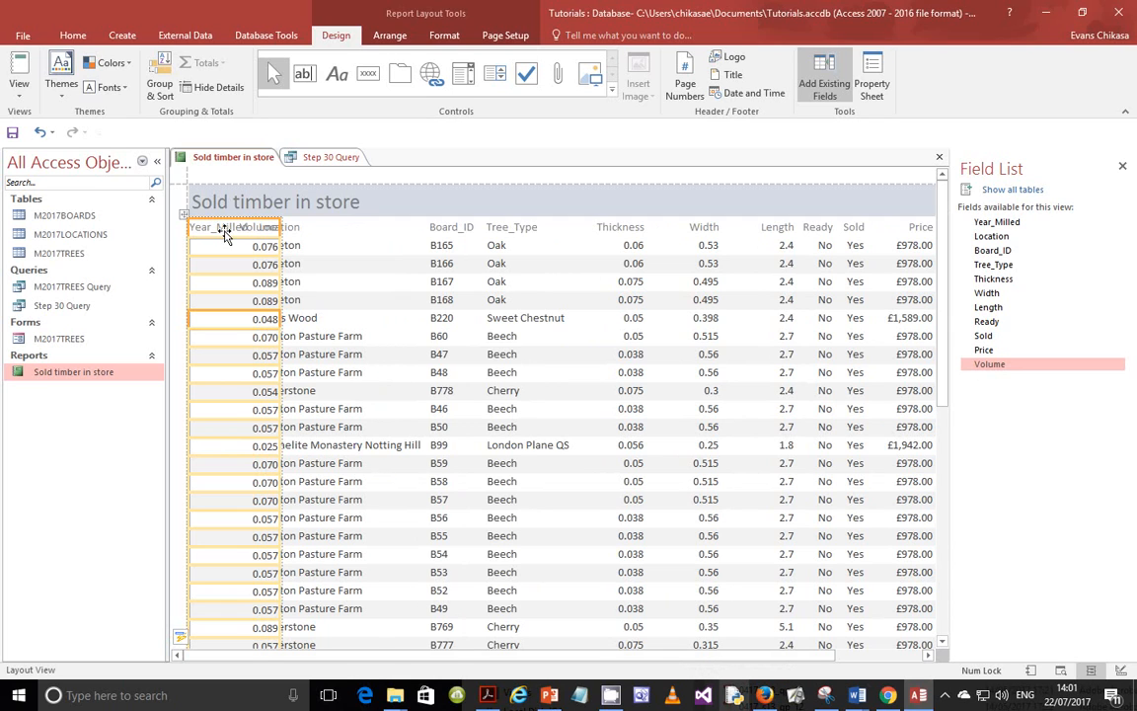
mouse_move(225, 235)
left_mouse_down()
mouse_move(825, 215)
mouse_move(966, 241)
mouse_move(854, 248)
mouse_move(961, 244)
mouse_move(918, 240)
mouse_move(953, 240)
mouse_move(921, 228)
mouse_move(811, 226)
mouse_move(898, 223)
mouse_move(865, 317)
mouse_move(942, 353)
mouse_move(926, 322)
mouse_move(940, 316)
mouse_move(901, 235)
left_mouse_up()
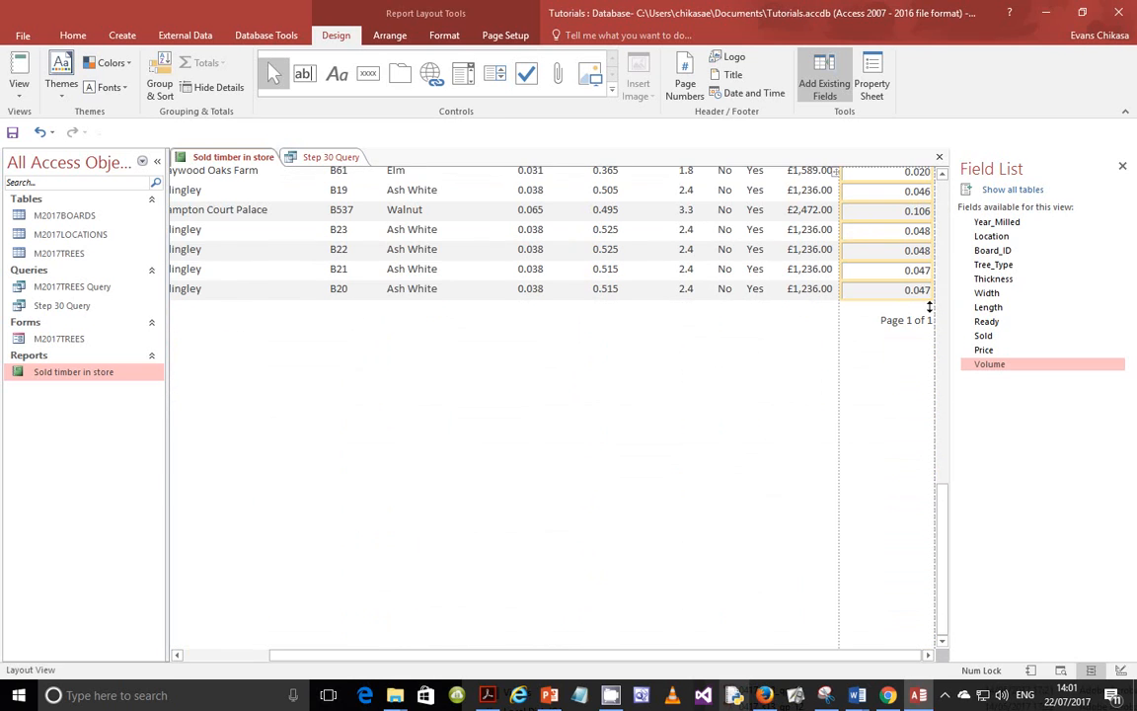
scroll(868, 249, "up", 6)
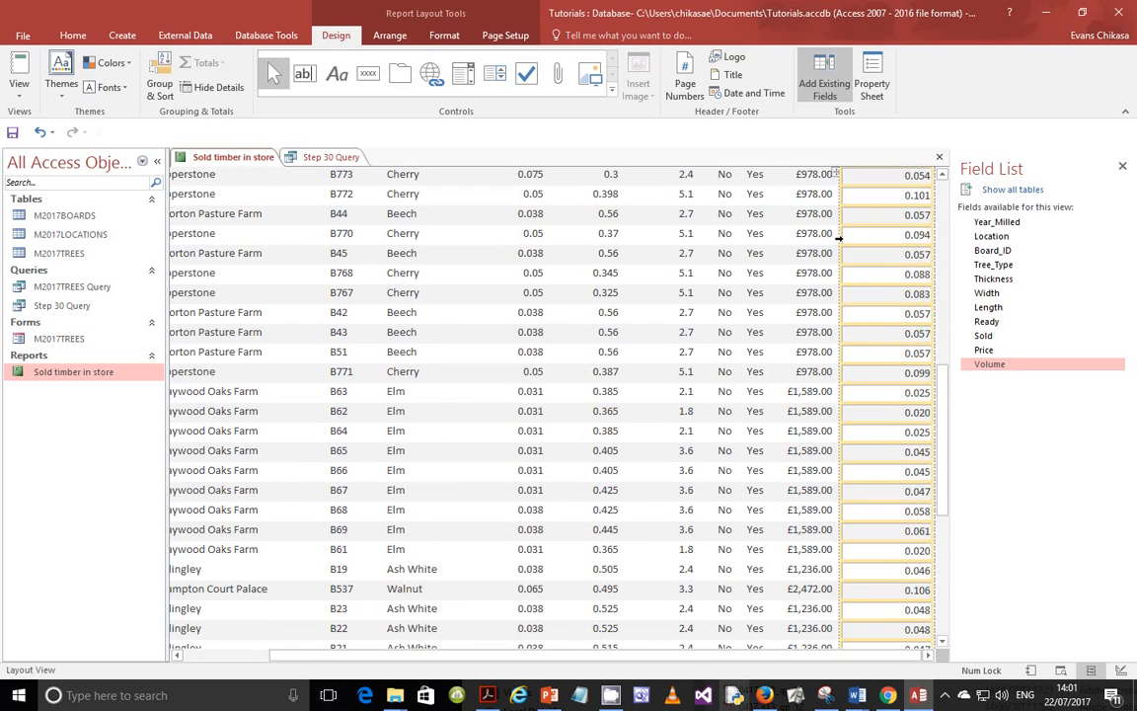
- Narrow the Volume label and data from the Price side and move them closer to the Price column
left_click_drag(840, 235, 865, 236)
scroll(914, 299, "up", 4)
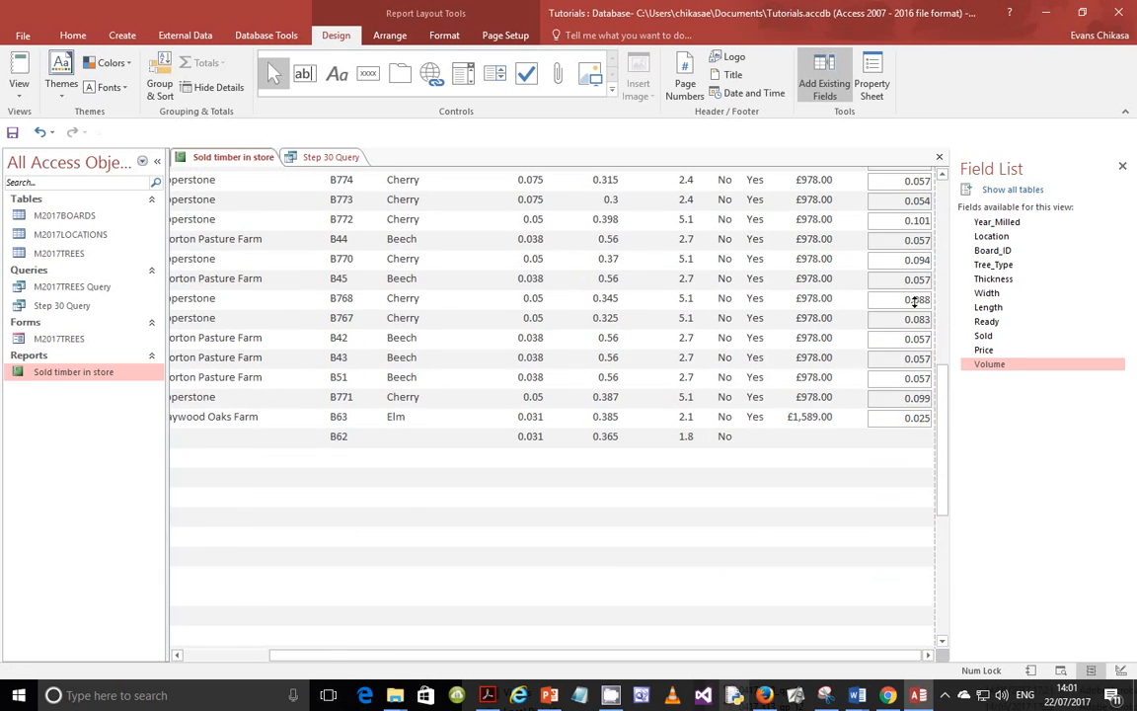
scroll(926, 306, "up", 6)
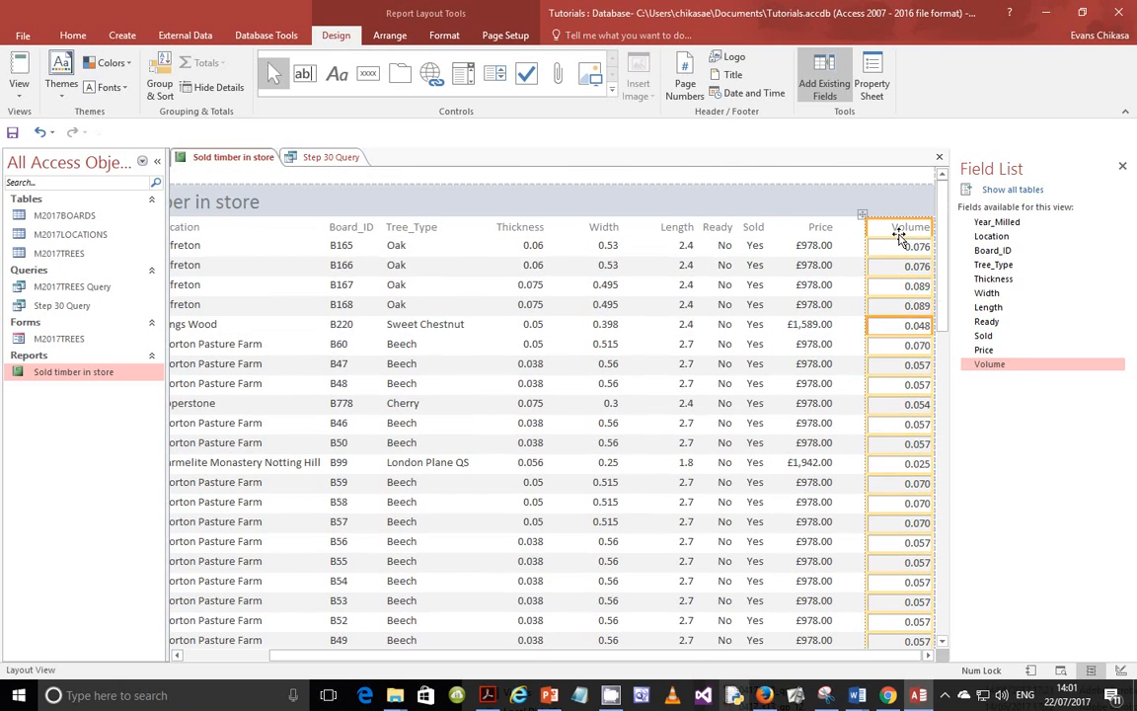
mouse_move(866, 229)
left_mouse_down()
mouse_move(893, 228)
mouse_move(880, 224)
left_mouse_up()
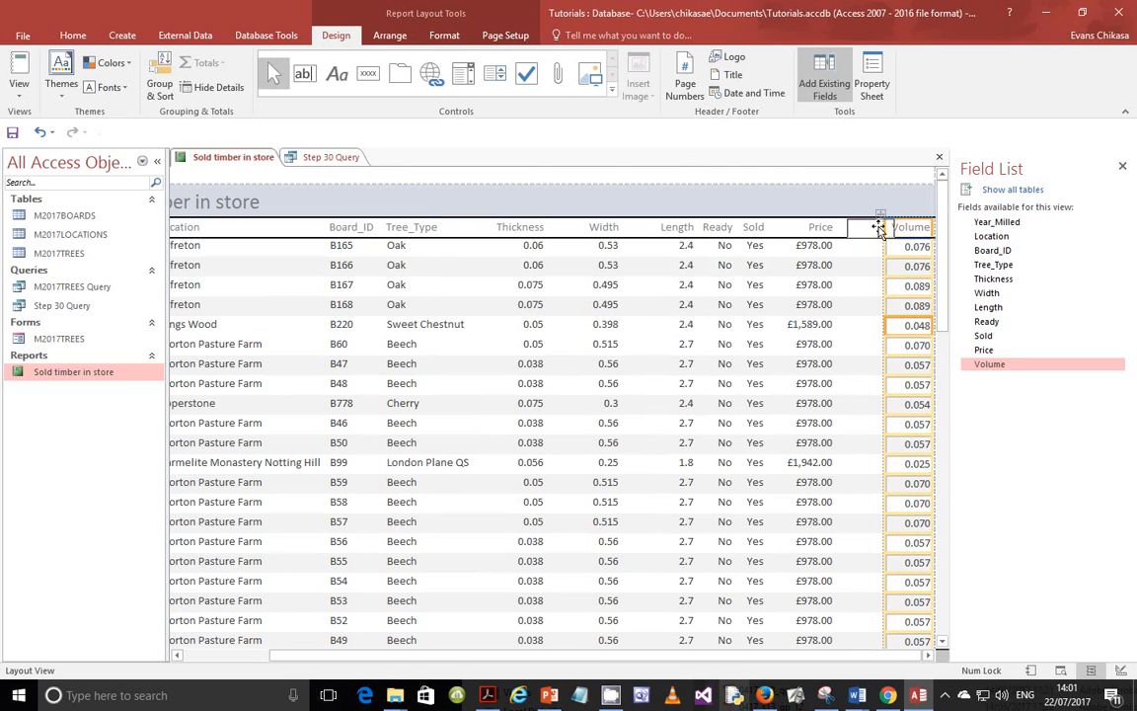
scroll(875, 248, "down", 10)
scroll(877, 352, "up", 10)
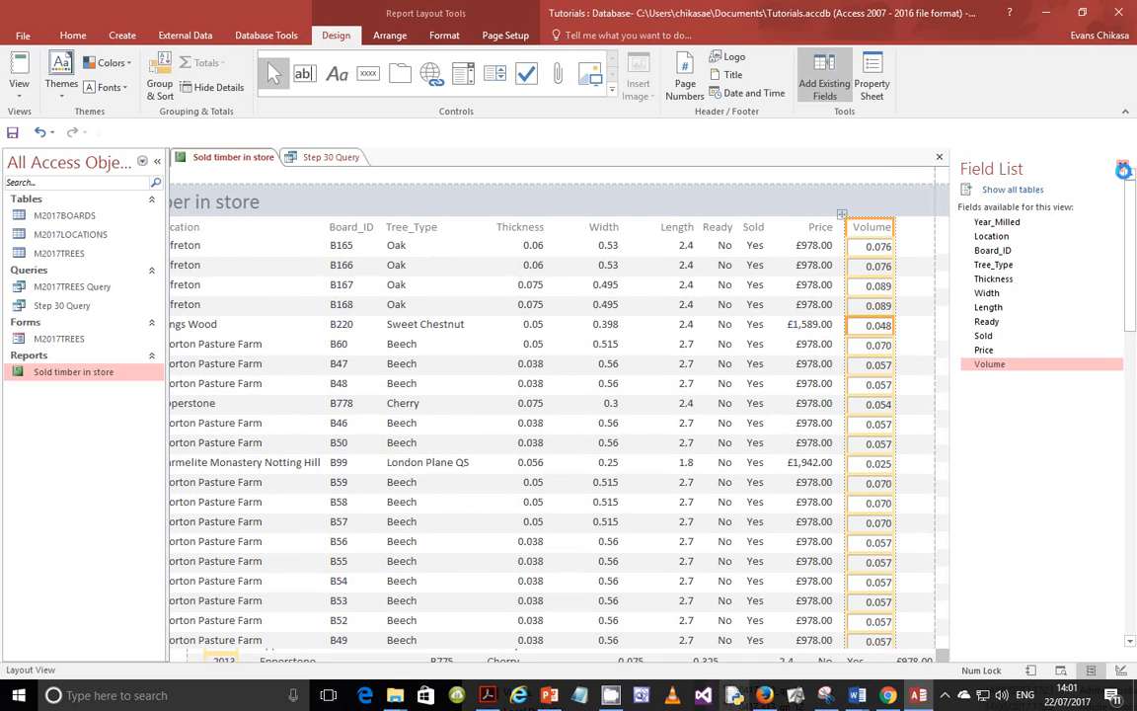
left_click(1123, 169)
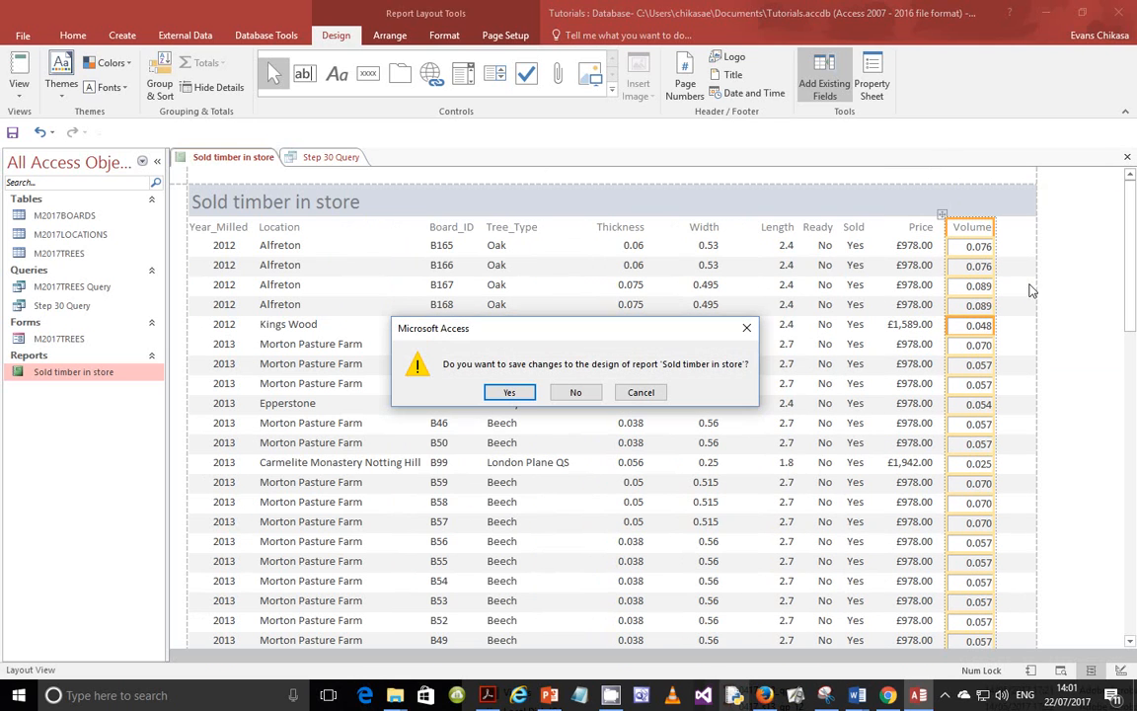
left_click(640, 392)
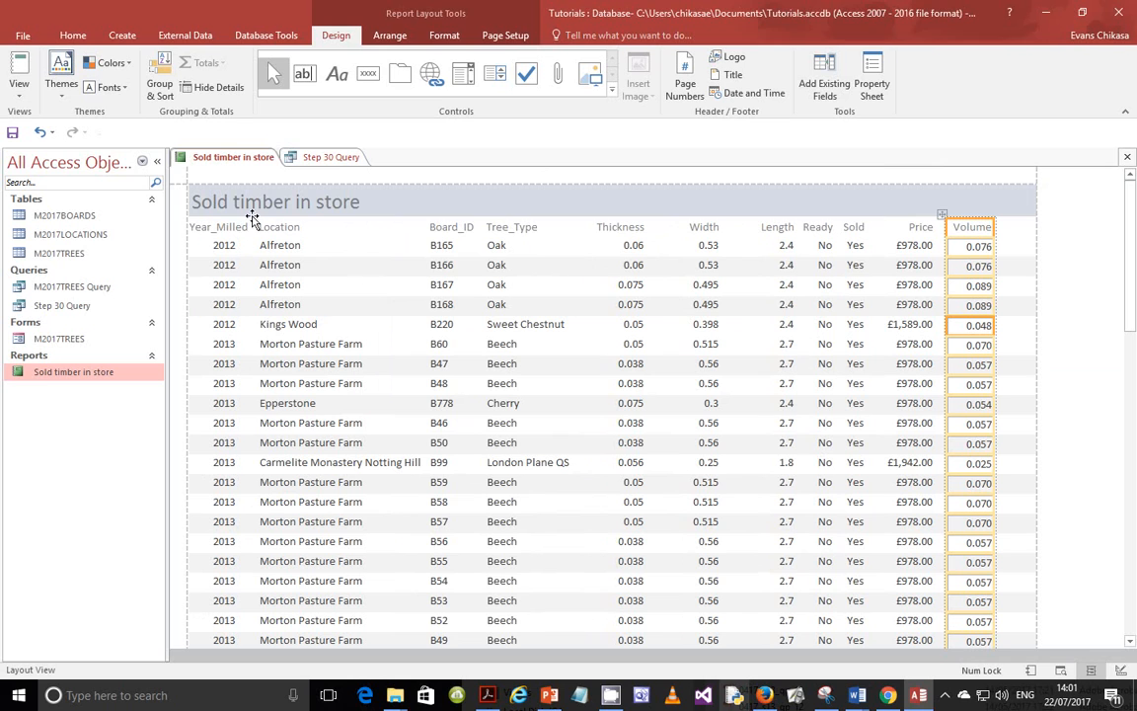
- Check the report's column order, then switch to the question paper in Acrobat Reader and read question 30's requirement for visible data and labels
left_click(200, 227)
left_click(275, 229)
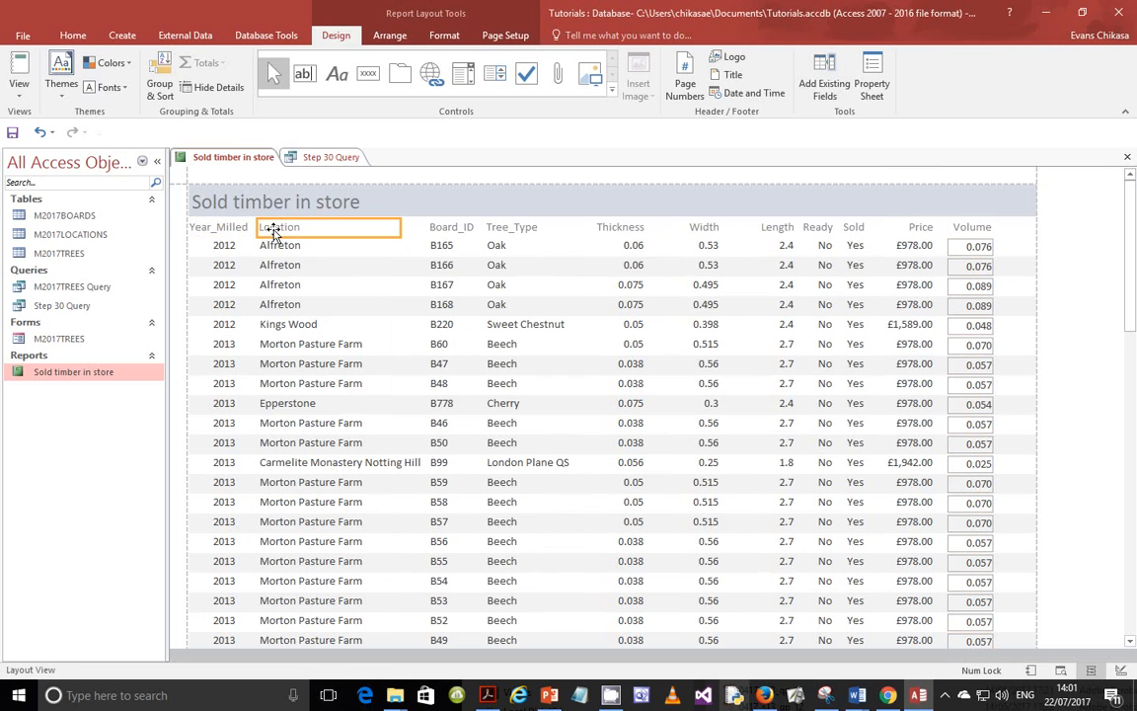
left_click(461, 229)
left_click(509, 229)
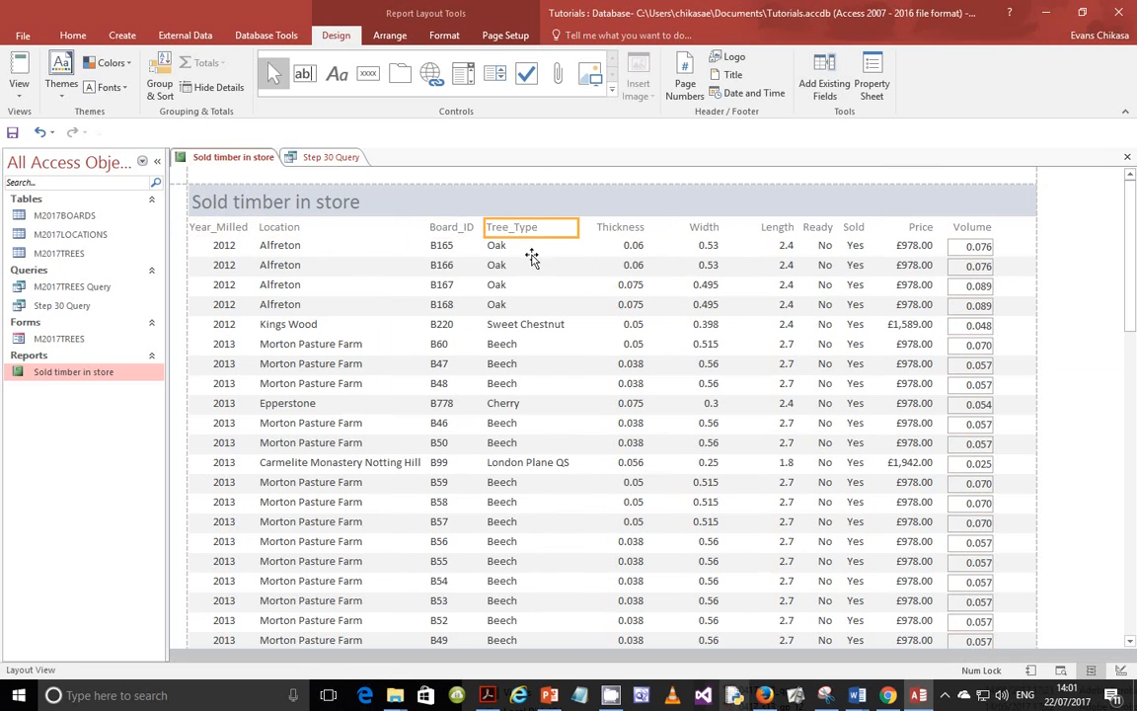
left_click(486, 695)
scroll(399, 414, "down", 4)
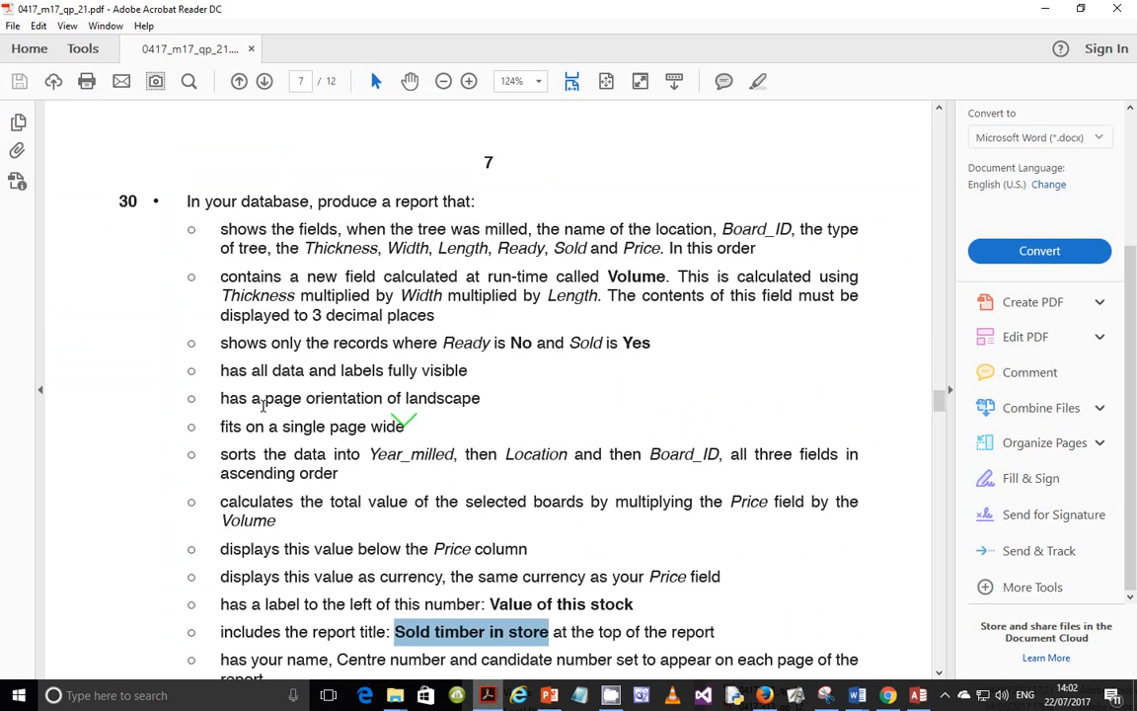
left_click_drag(221, 370, 472, 372)
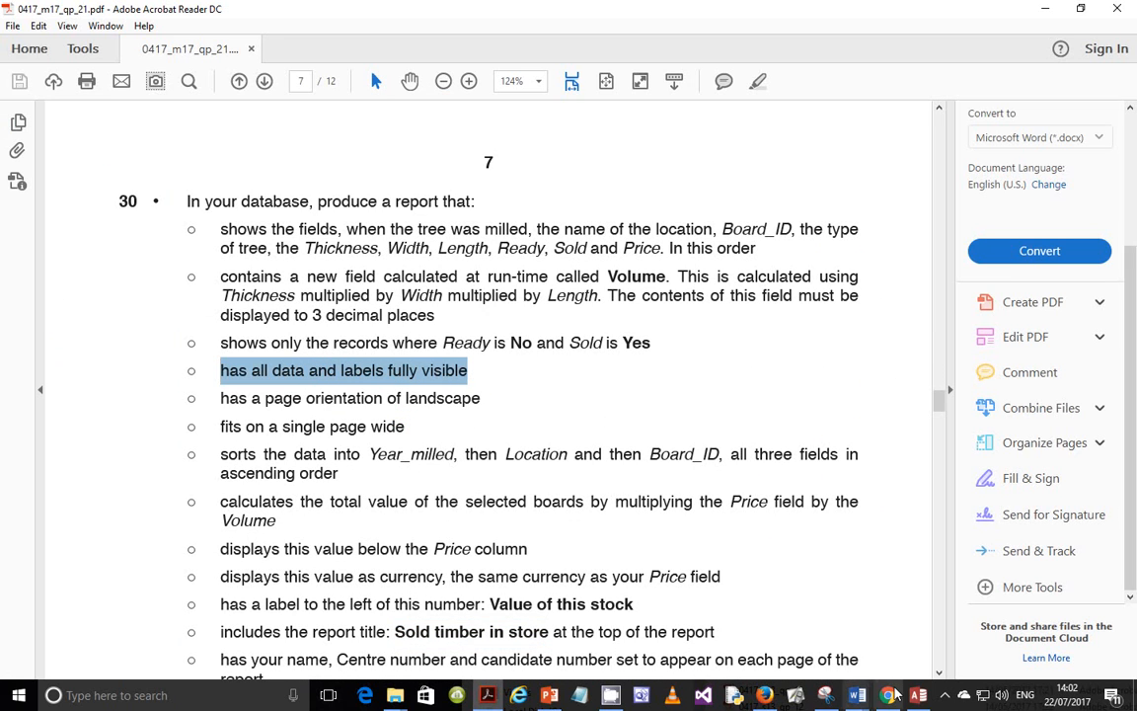
- Switch back to Access and examine the whole report for truncated data or labels
left_click(918, 696)
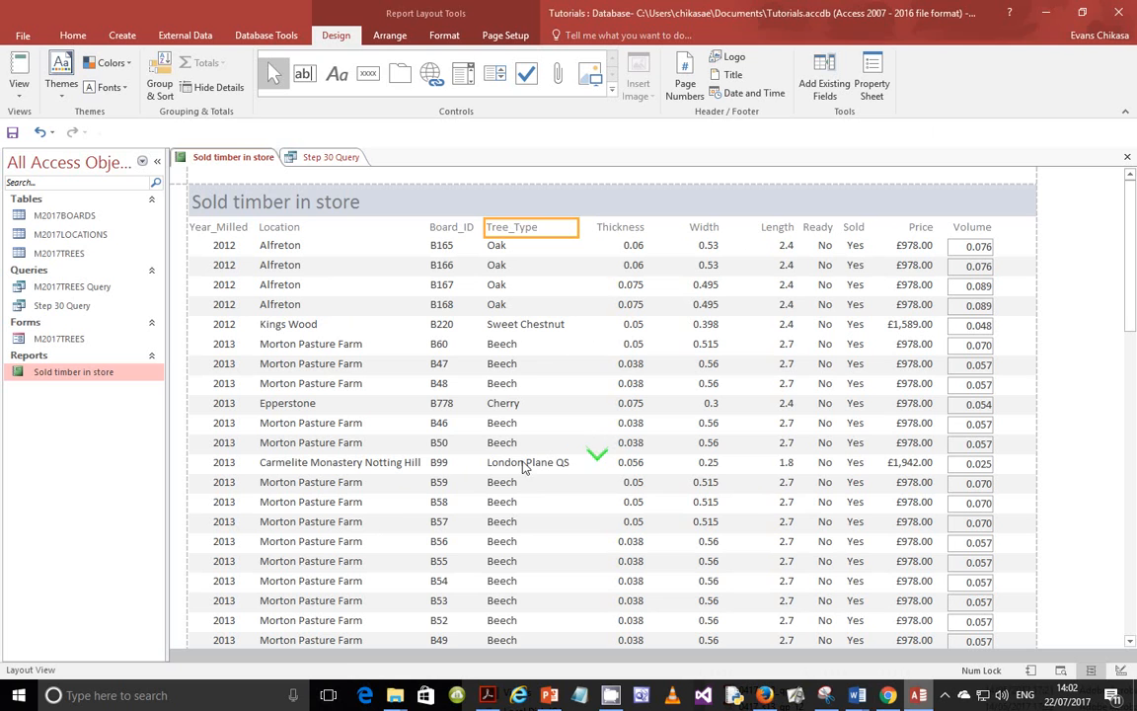
scroll(597, 477, "down", 6)
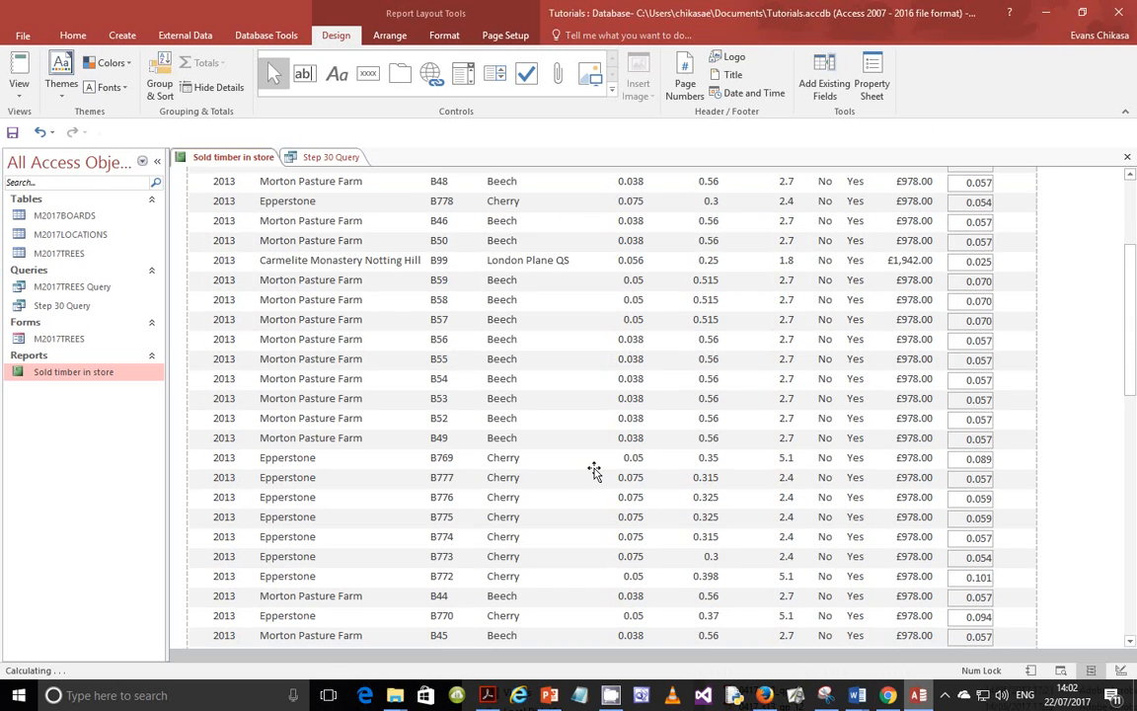
scroll(593, 469, "down", 6)
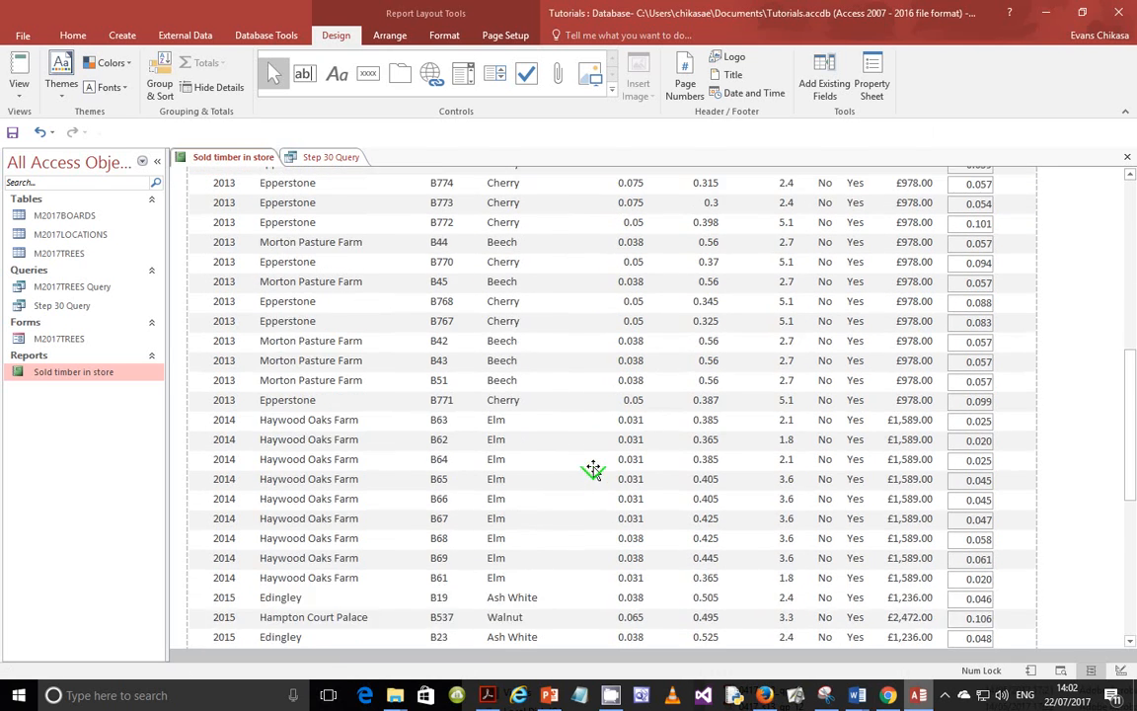
scroll(590, 469, "up", 6)
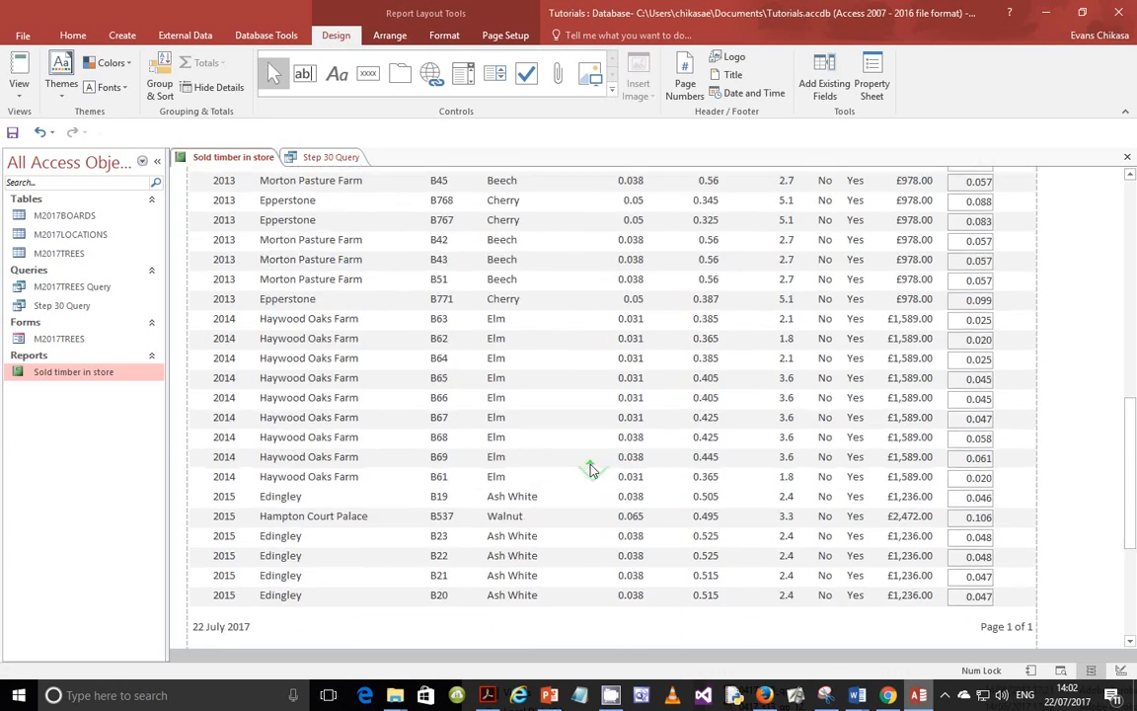
scroll(590, 470, "up", 10)
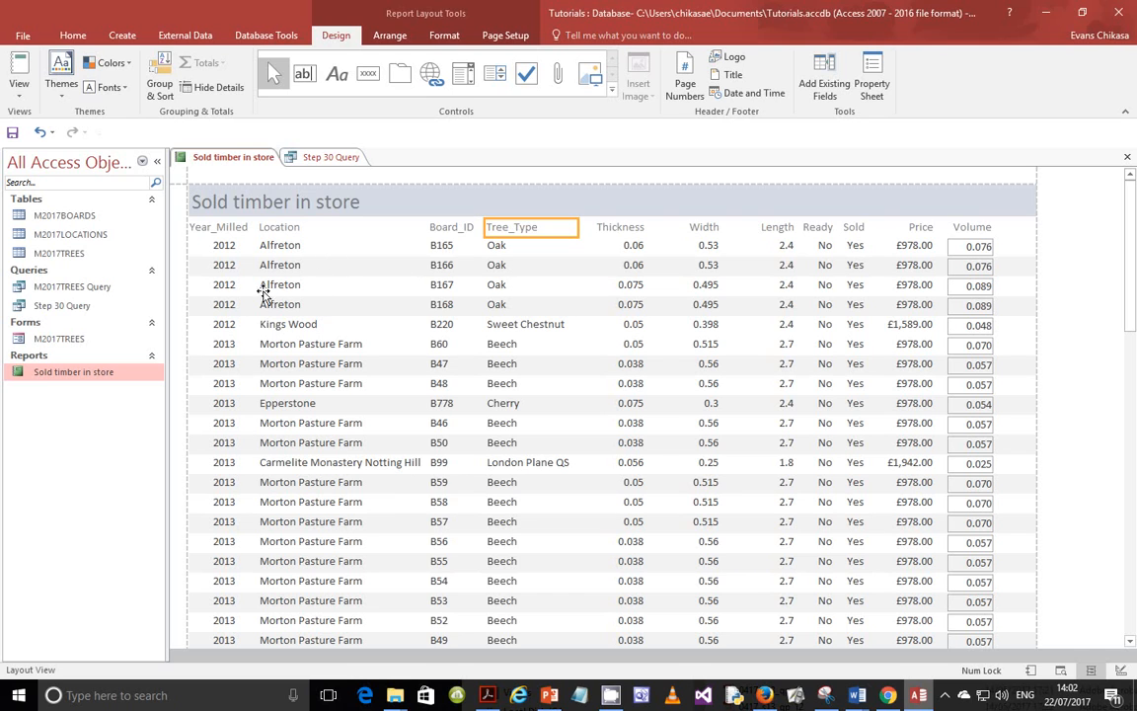
- Read question 30's page orientation, single-page width and sorting requirements in Acrobat Reader, and return to Access
left_click(487, 695)
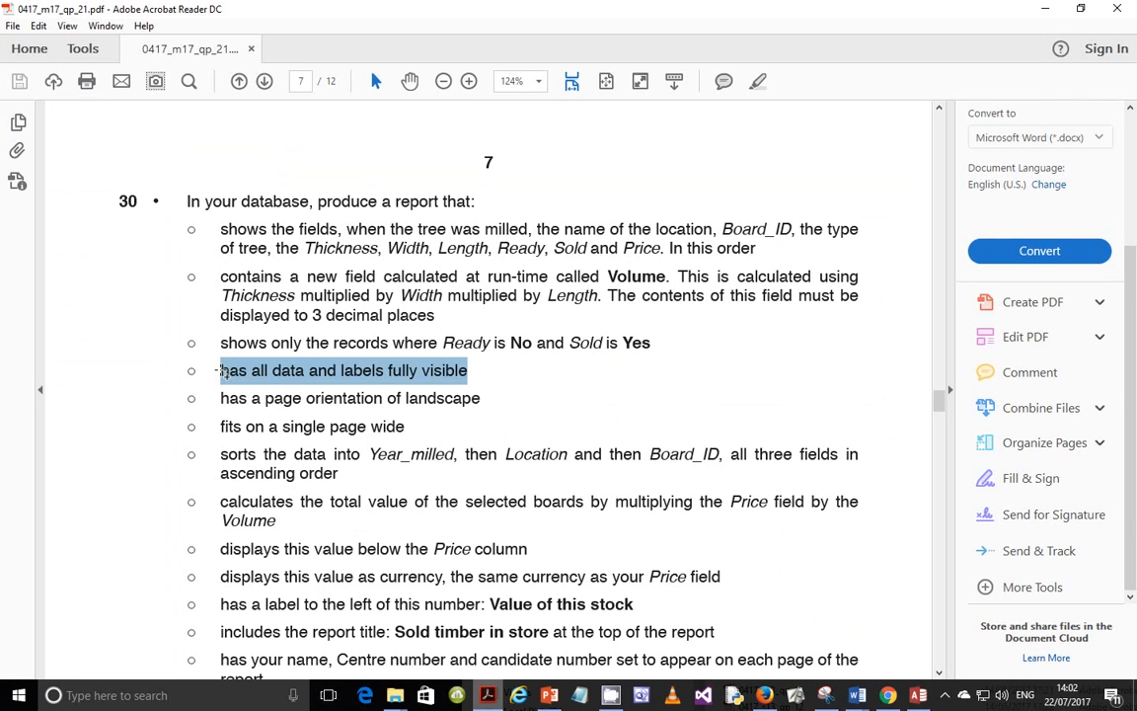
left_click_drag(223, 399, 461, 404)
left_click_drag(224, 426, 419, 420)
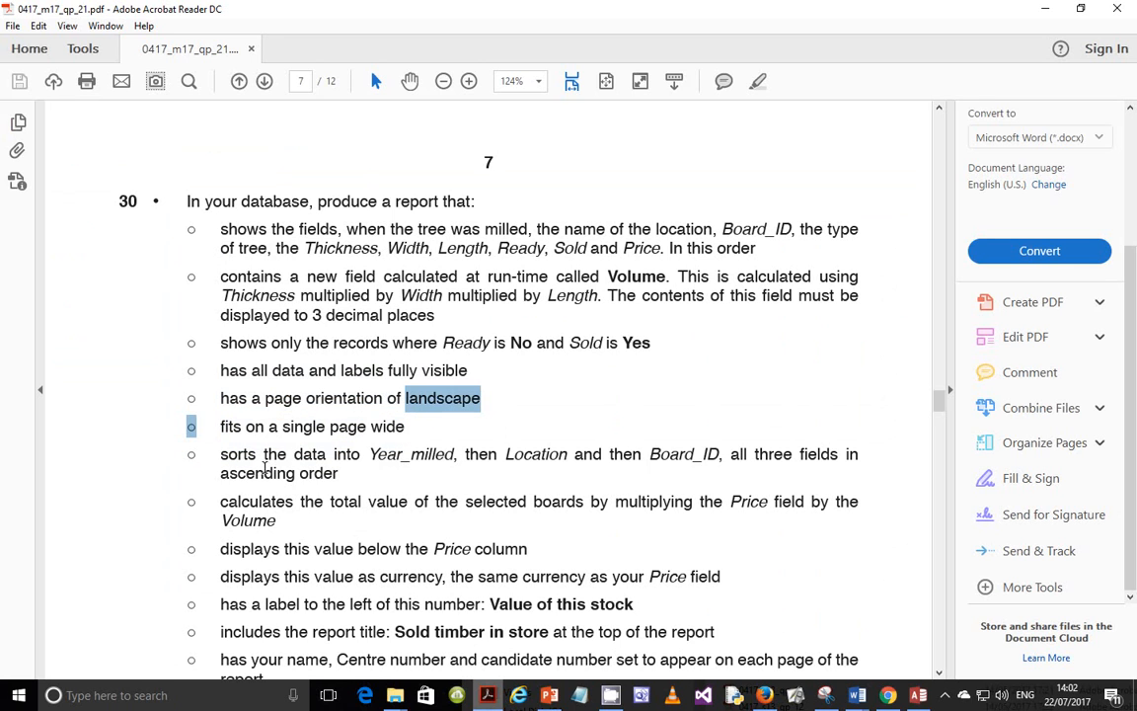
left_click_drag(218, 461, 625, 454)
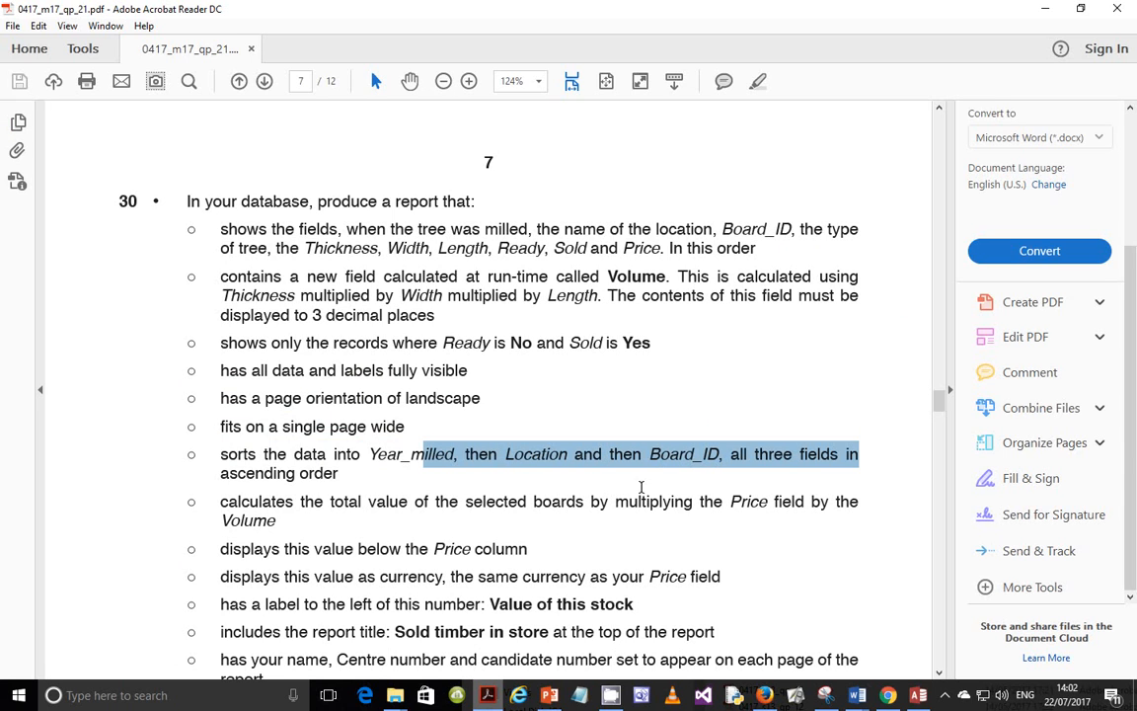
left_click(918, 695)
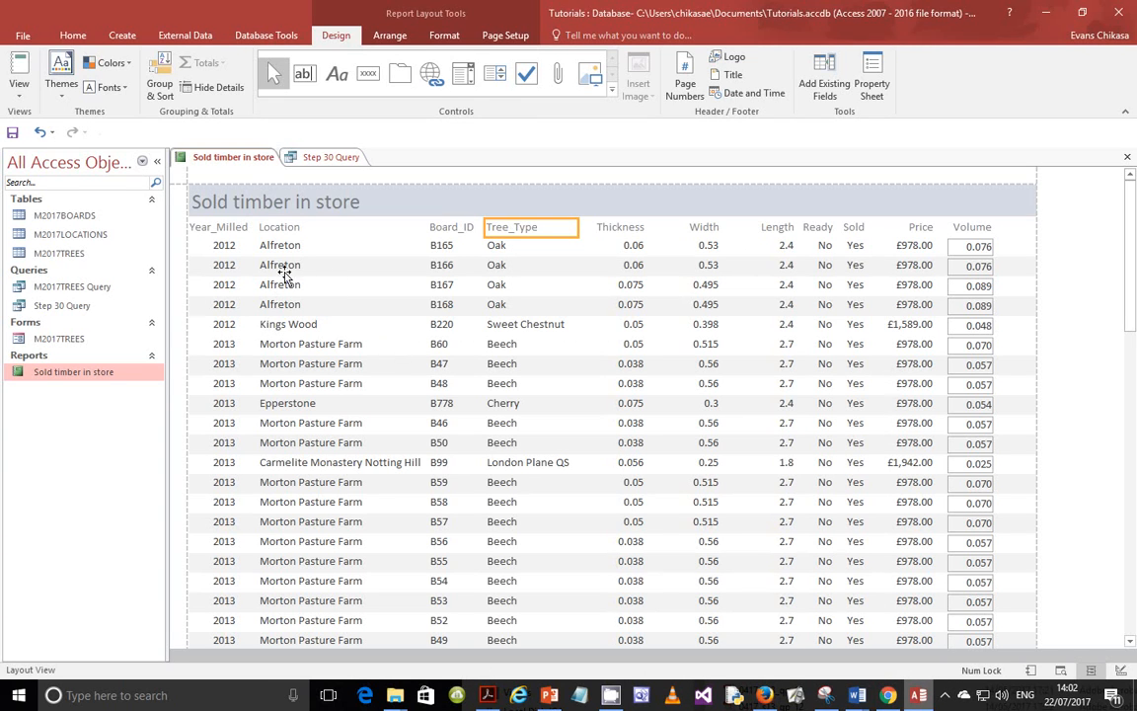
right_click(117, 376)
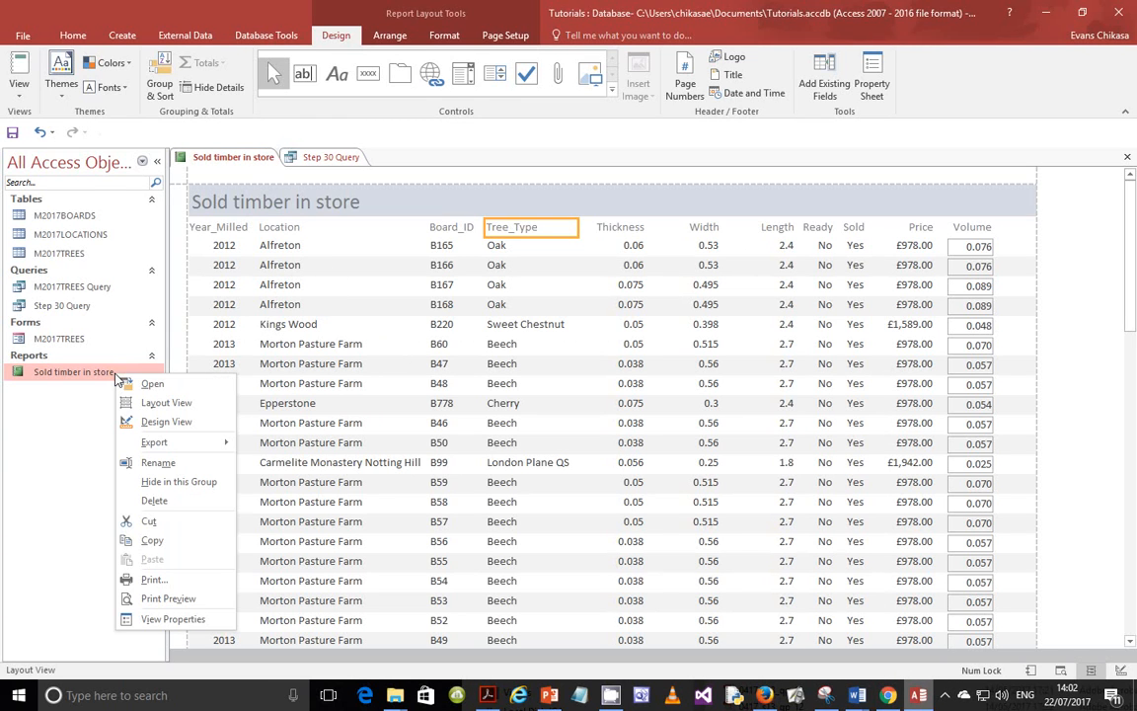
left_click(569, 191)
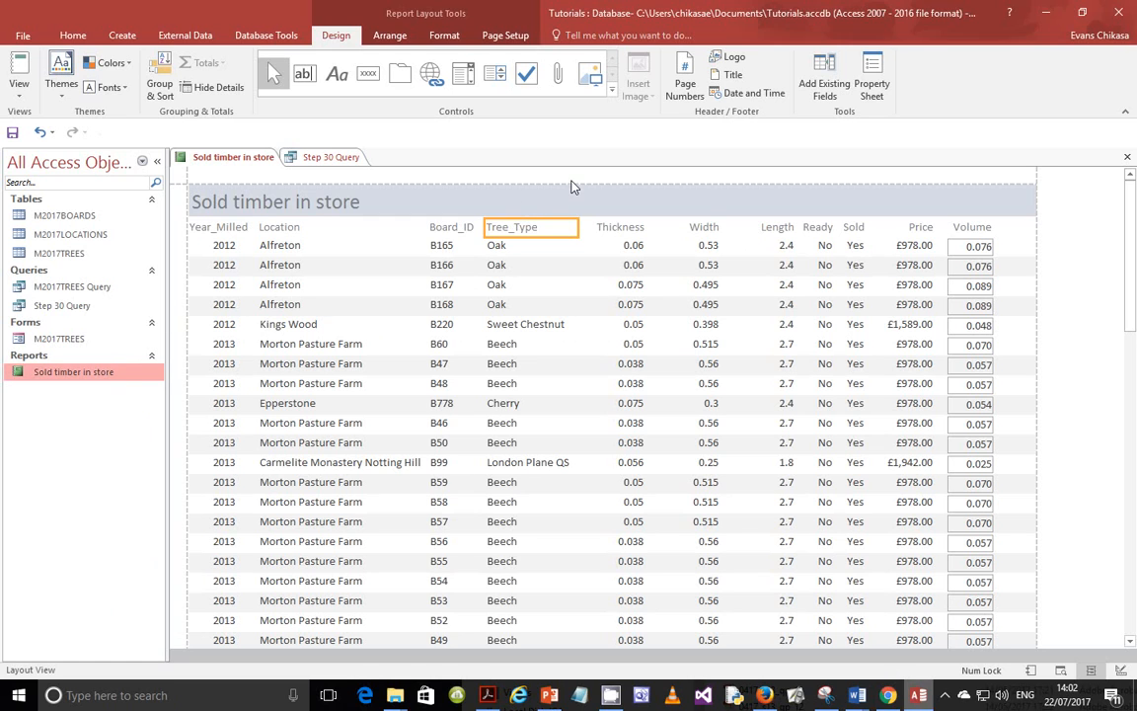
left_click(480, 200)
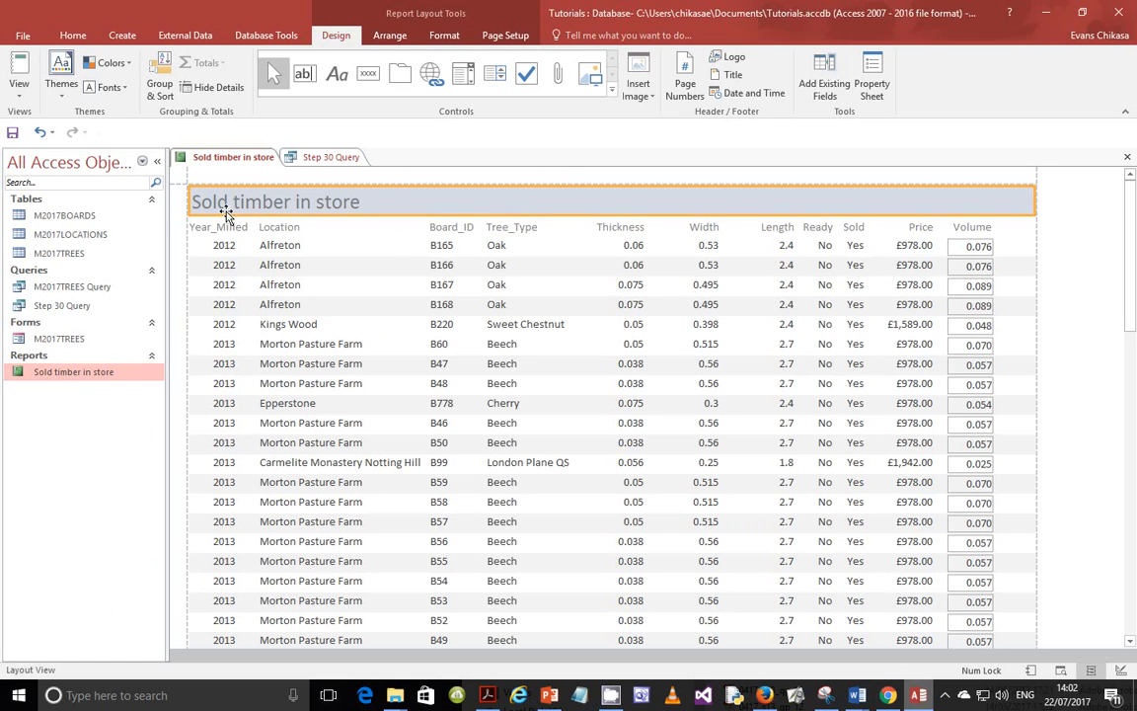
left_click(296, 156)
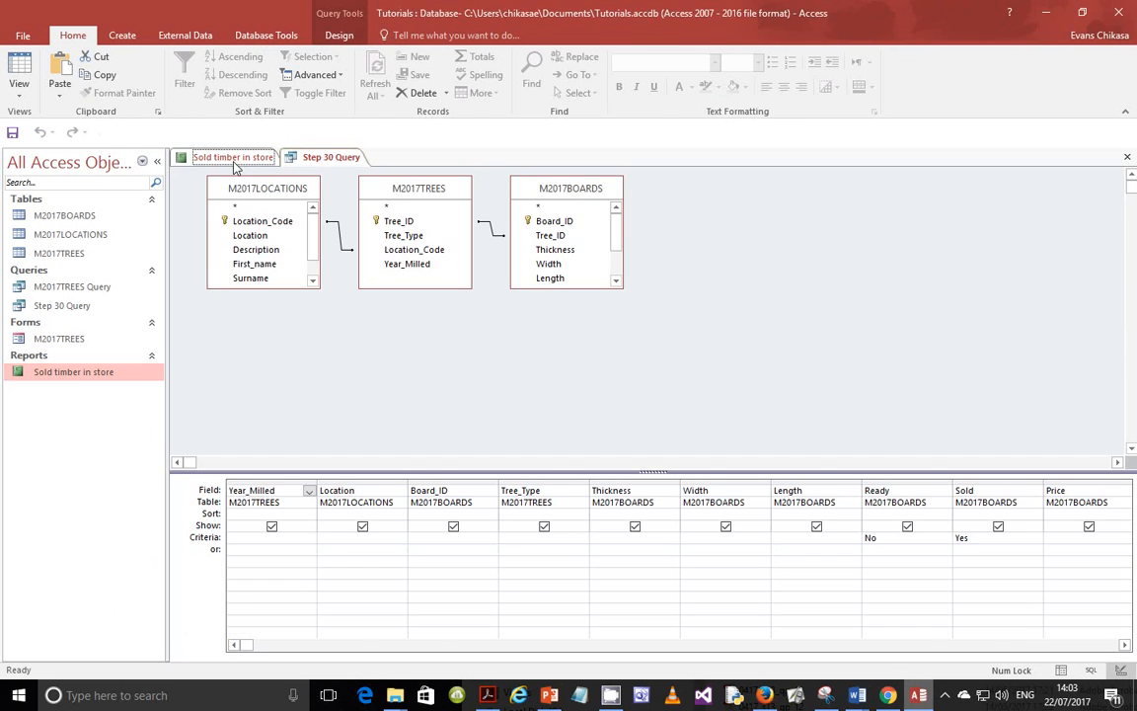
left_click(233, 157)
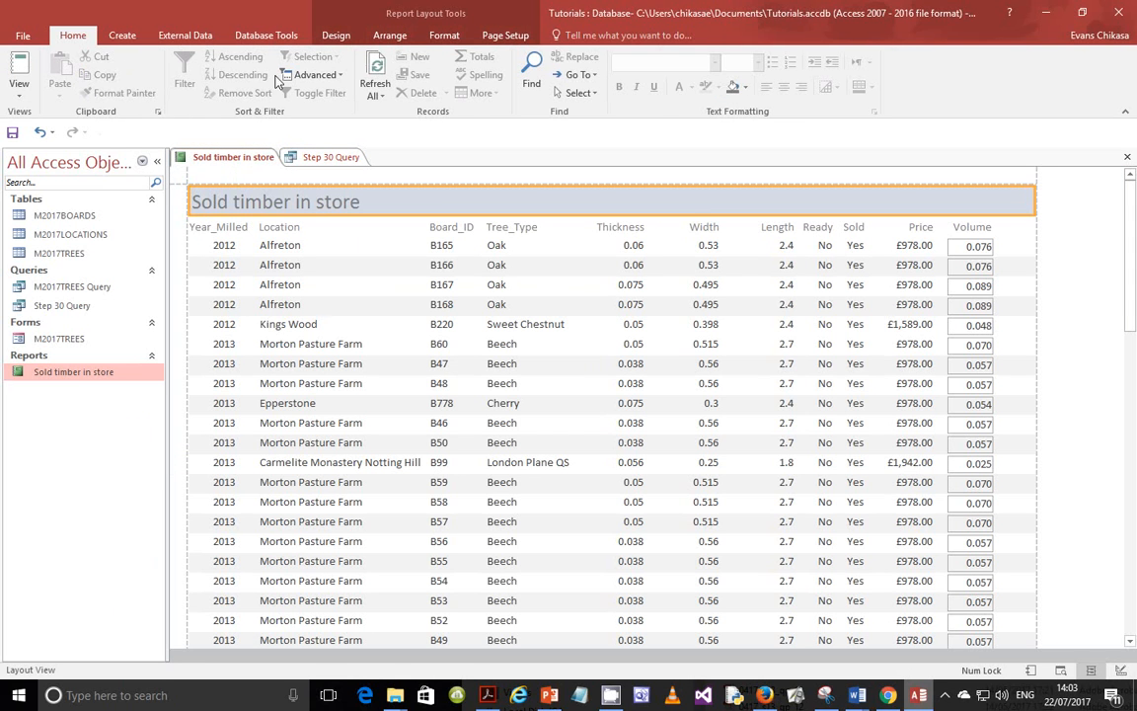
- Show the report's grouping and sorting settings and remove the grouping on Year_Milled
left_click(336, 36)
left_click(162, 91)
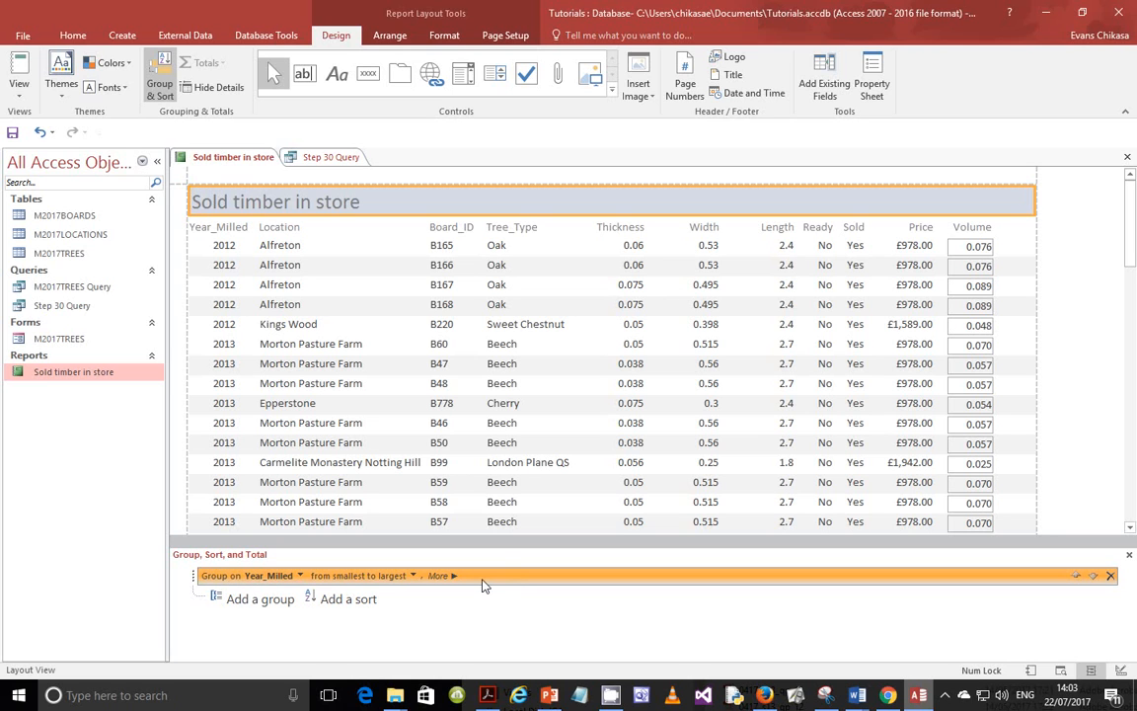
key("Delete")
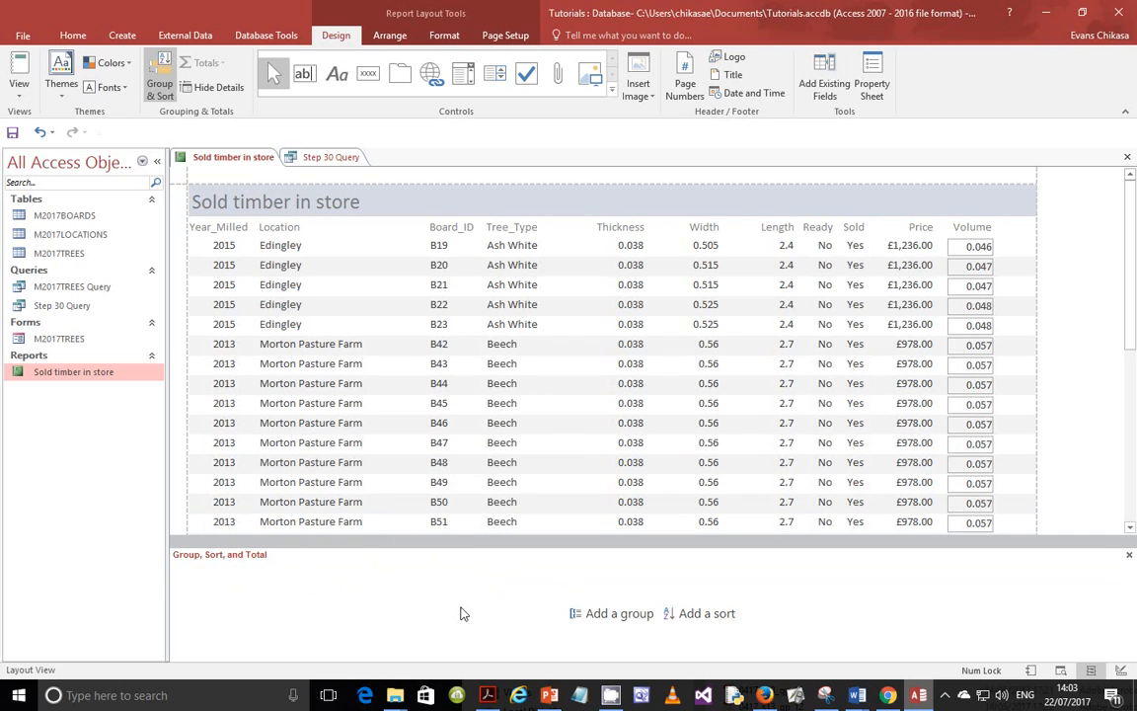
- Sort the report in ascending order by Year_Milled, Location and Board_ID, in that sequence
left_click(713, 614)
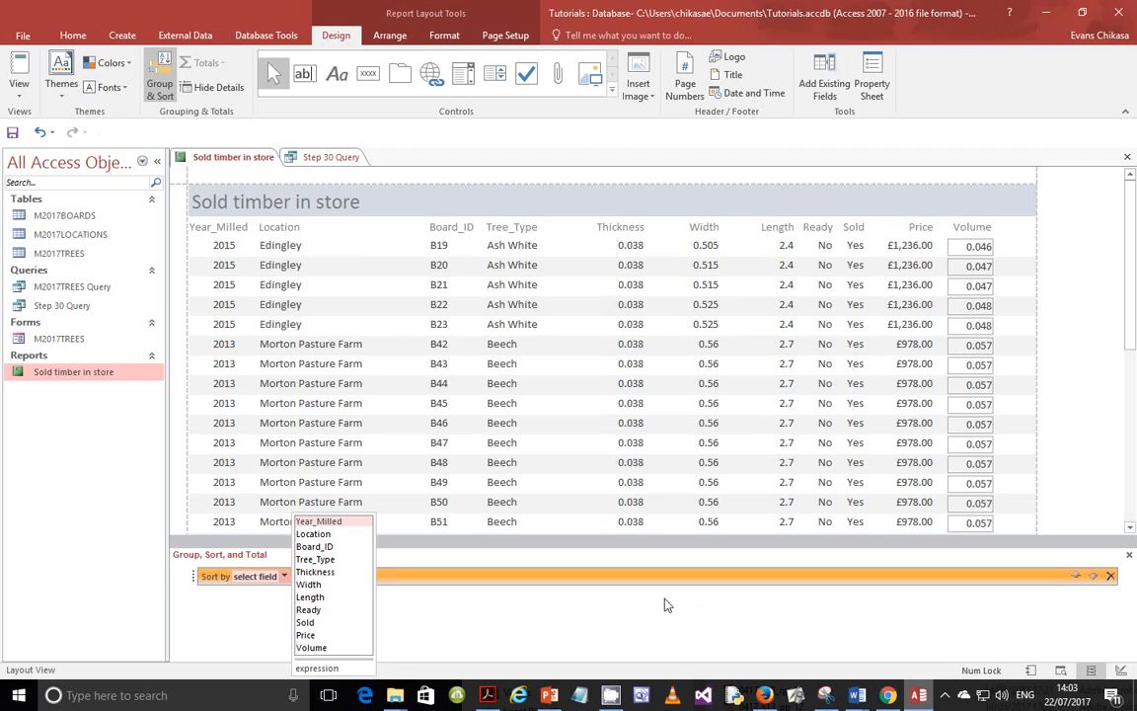
left_click(318, 521)
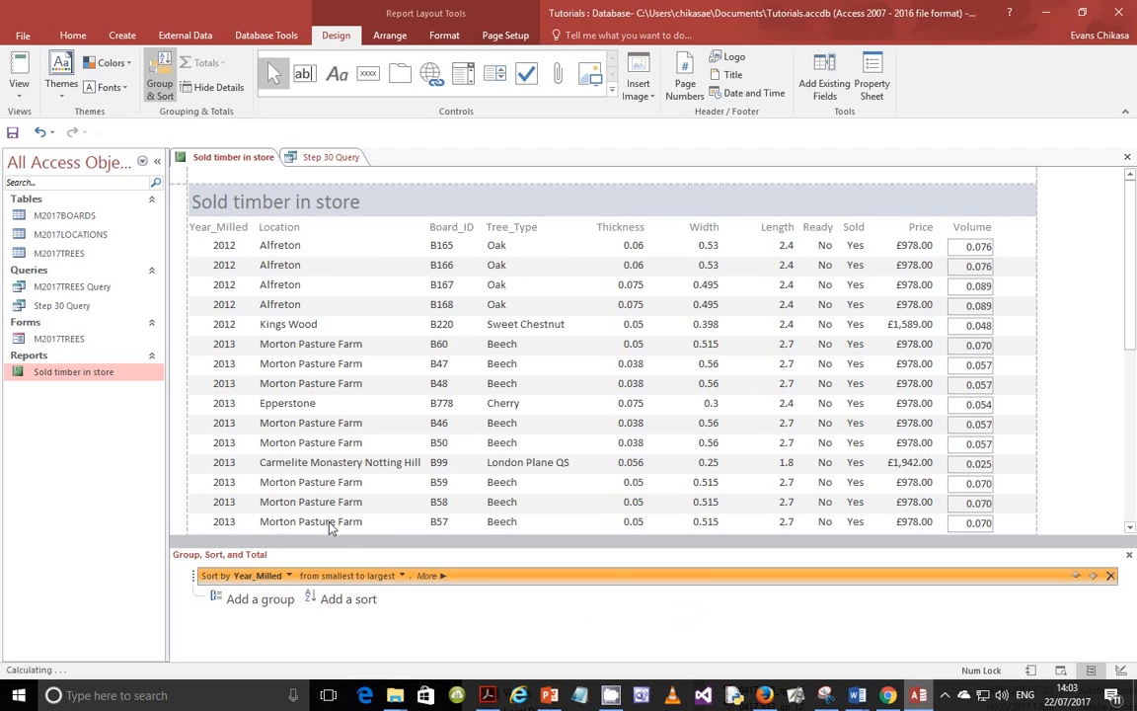
left_click(347, 601)
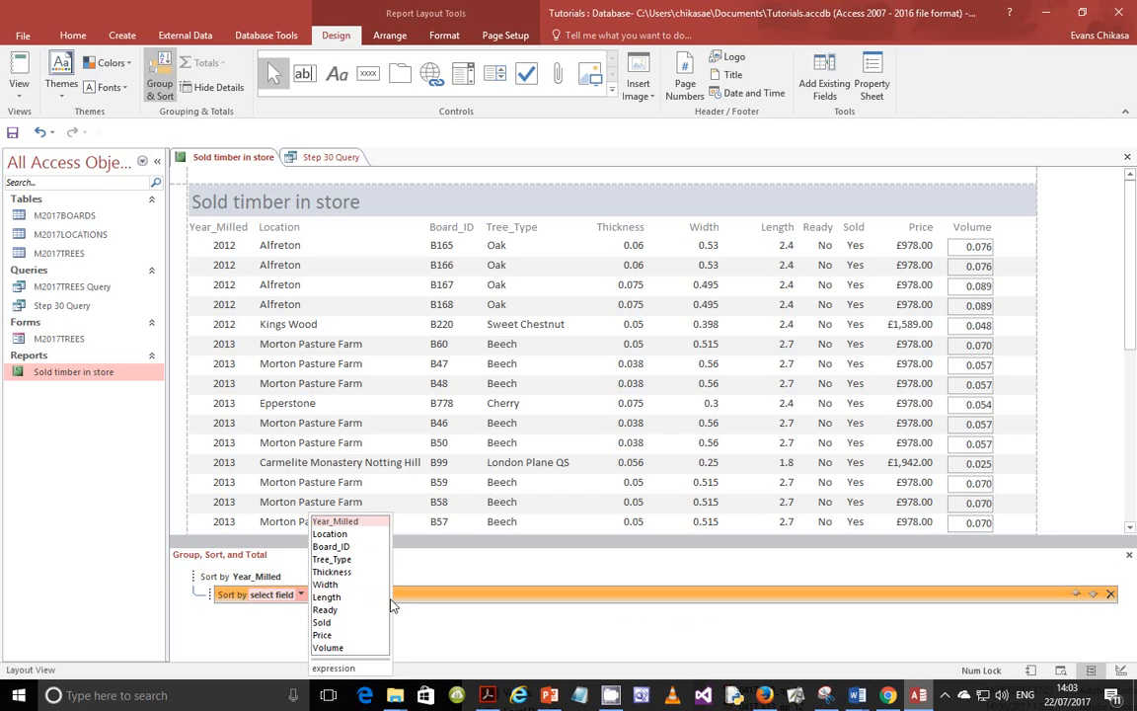
left_click(336, 534)
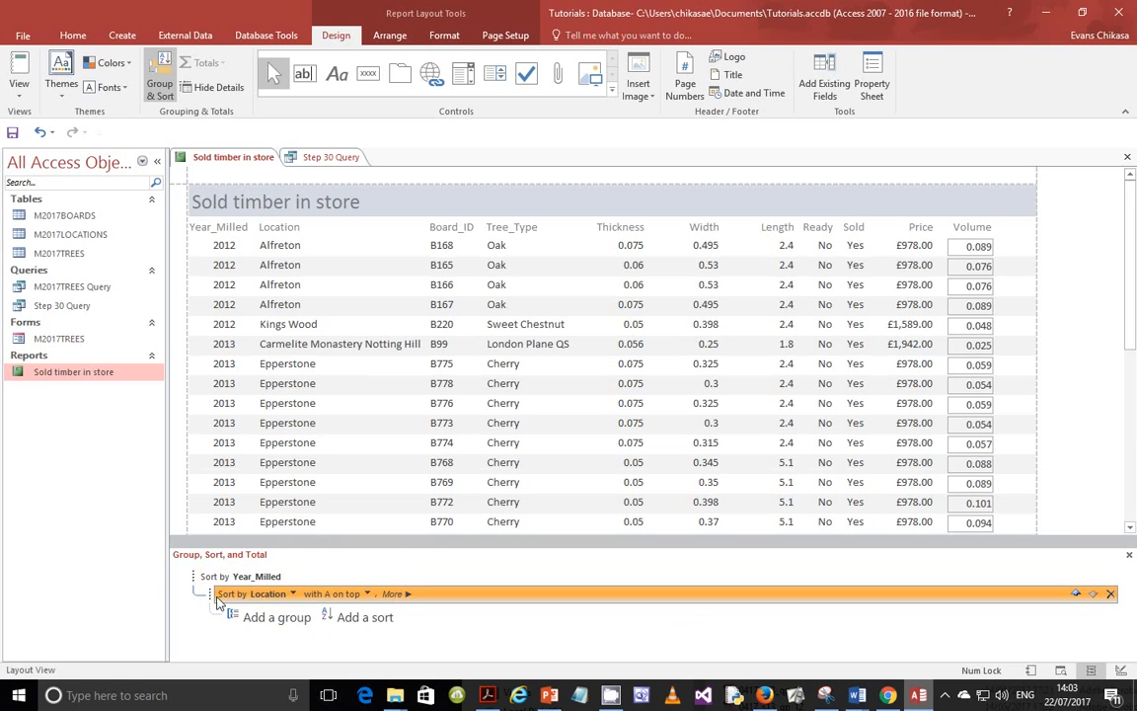
left_click(365, 618)
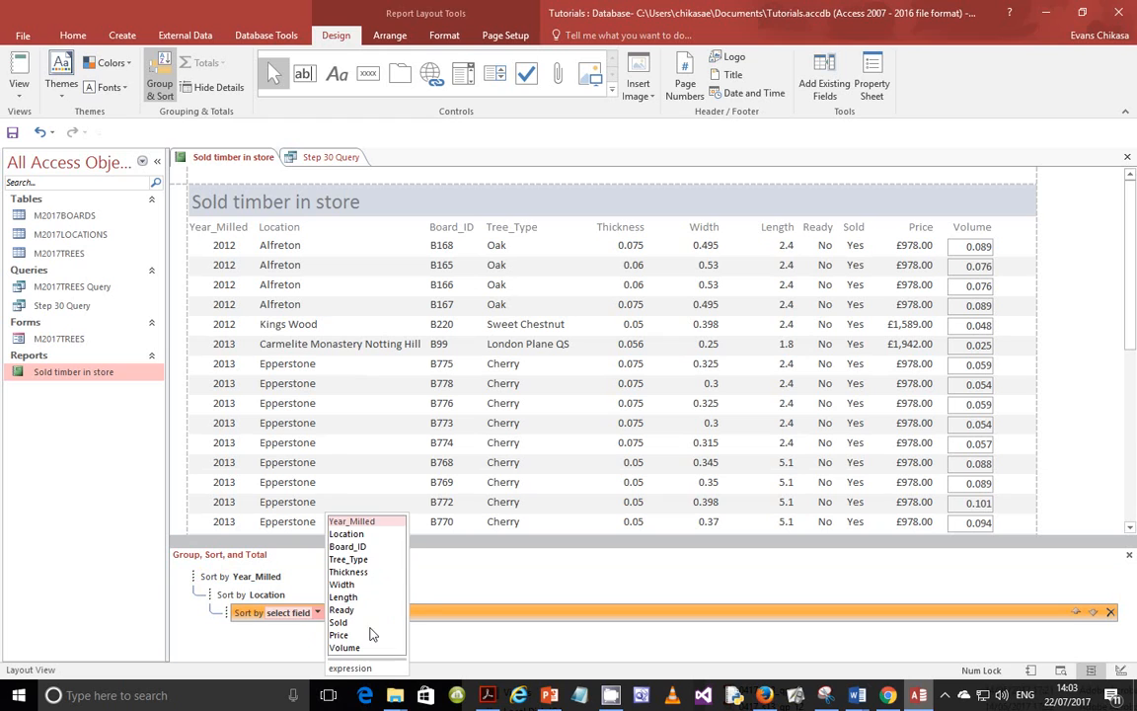
left_click(354, 547)
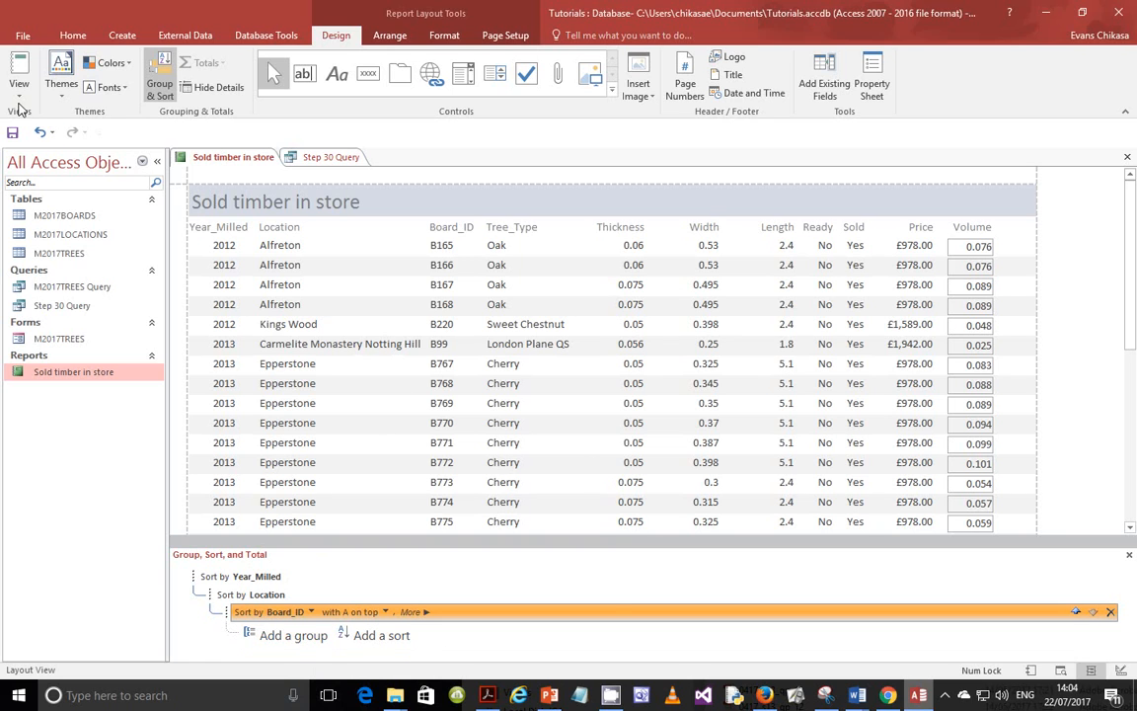
- Recheck question 30's sorting requirement in Acrobat Reader and return to the report in Access
right_click(104, 372)
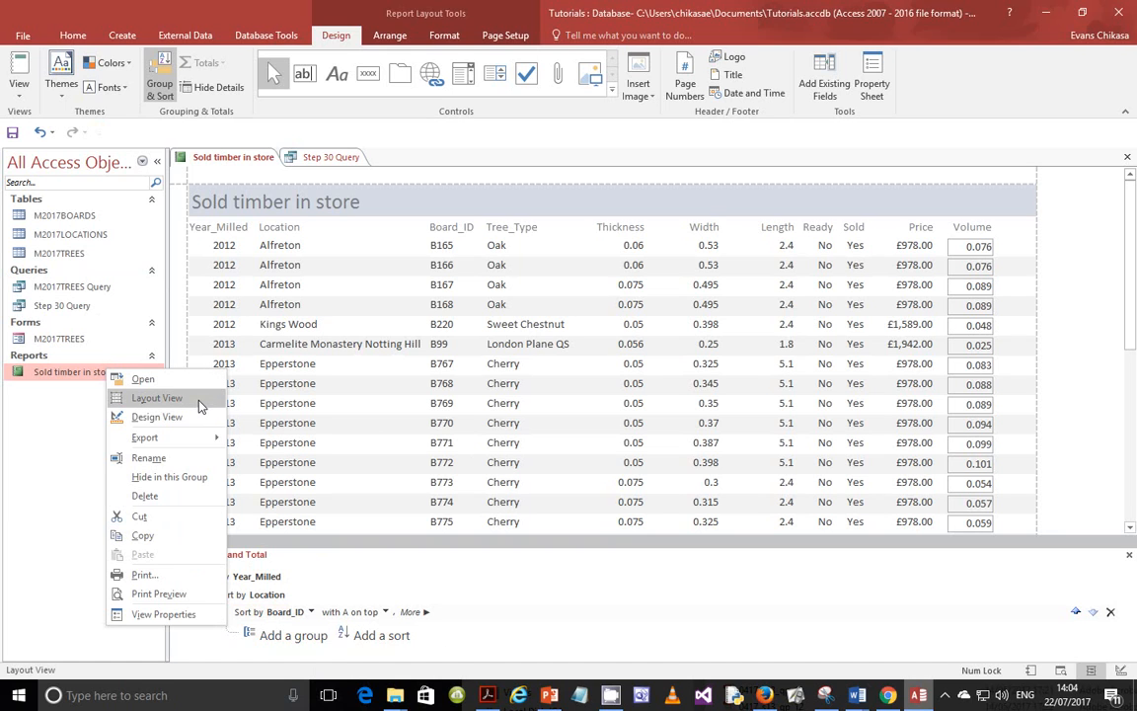
left_click(200, 405)
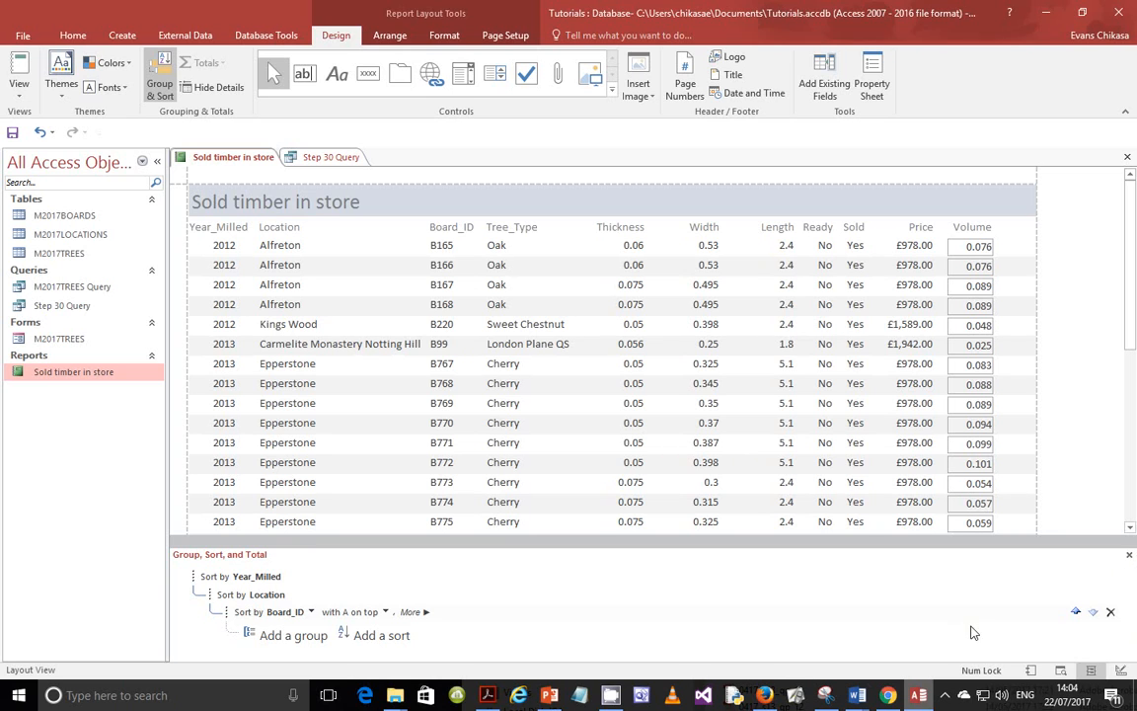
left_click(487, 695)
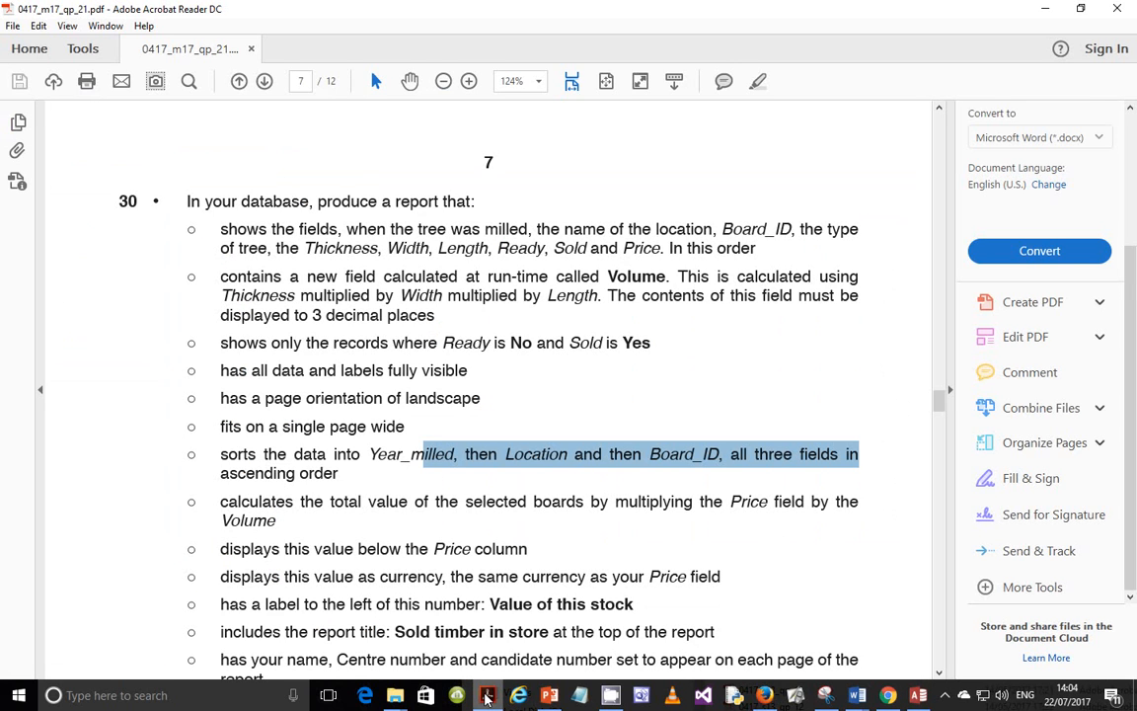
left_click(487, 695)
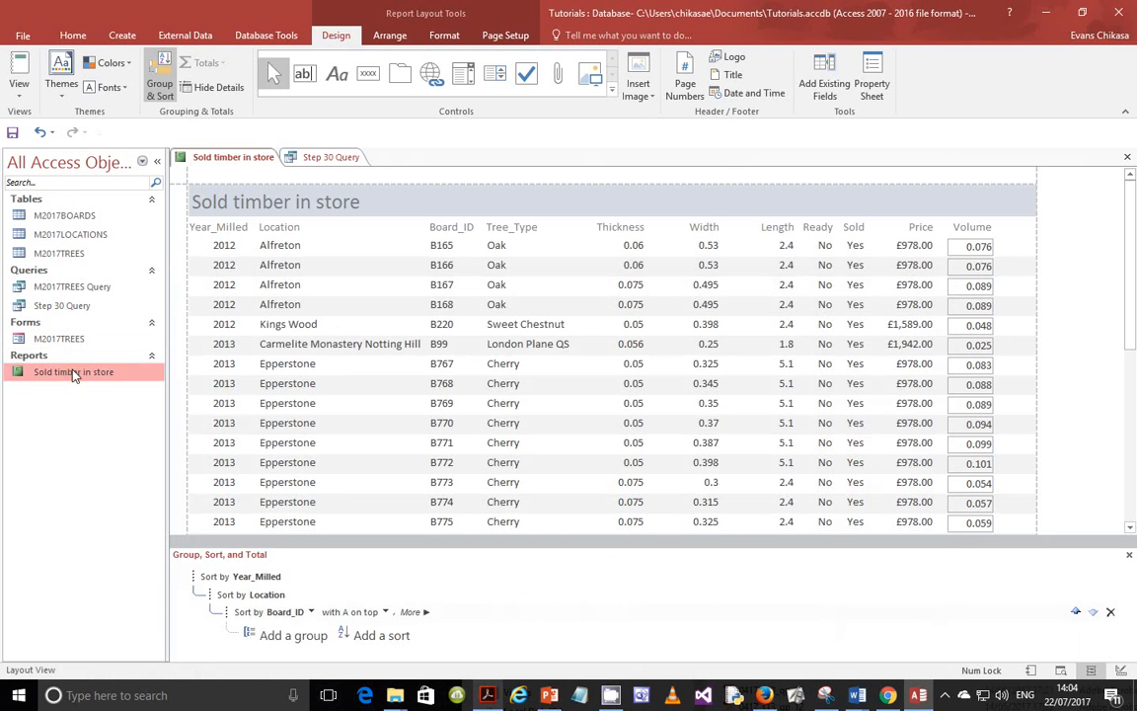
- Open the Sold timber in store report in Print Preview and examine its sort order and page width
right_click(76, 372)
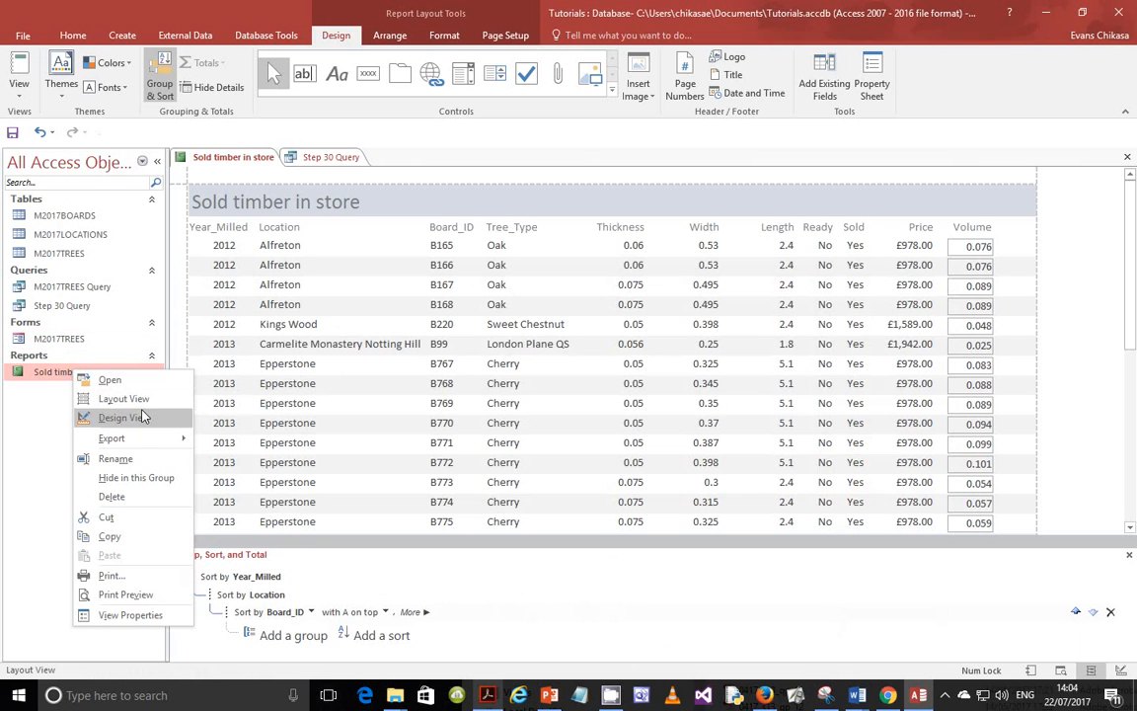
left_click(134, 594)
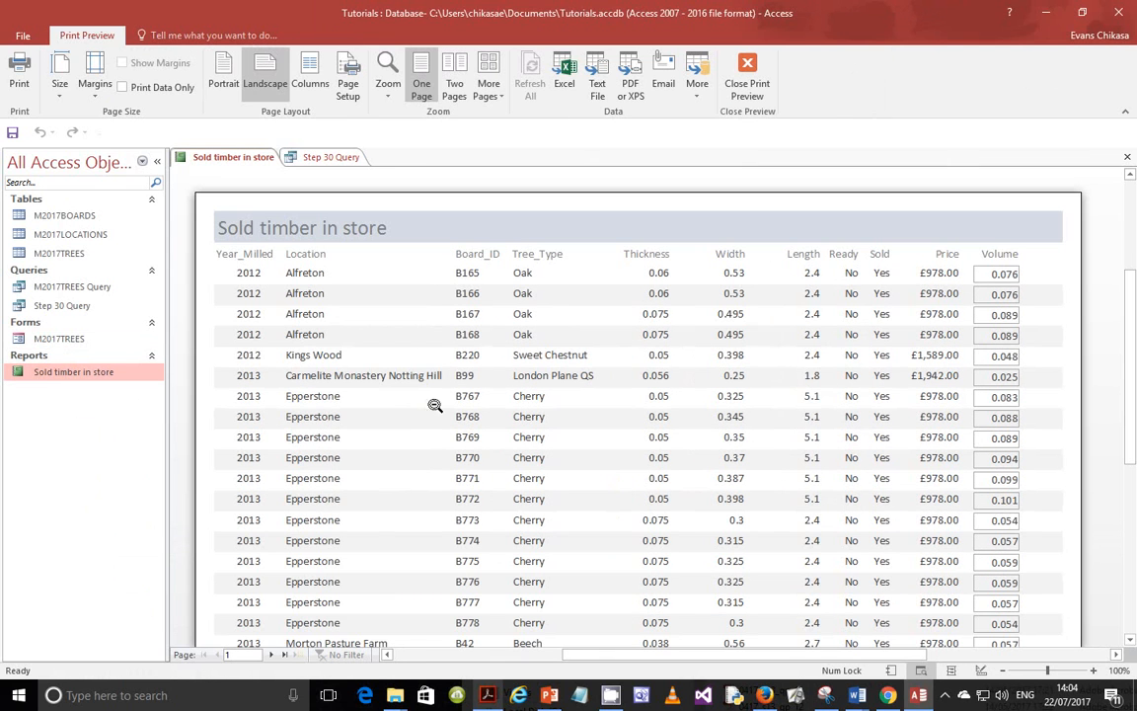
scroll(422, 375, "down", 4)
scroll(375, 340, "up", 5)
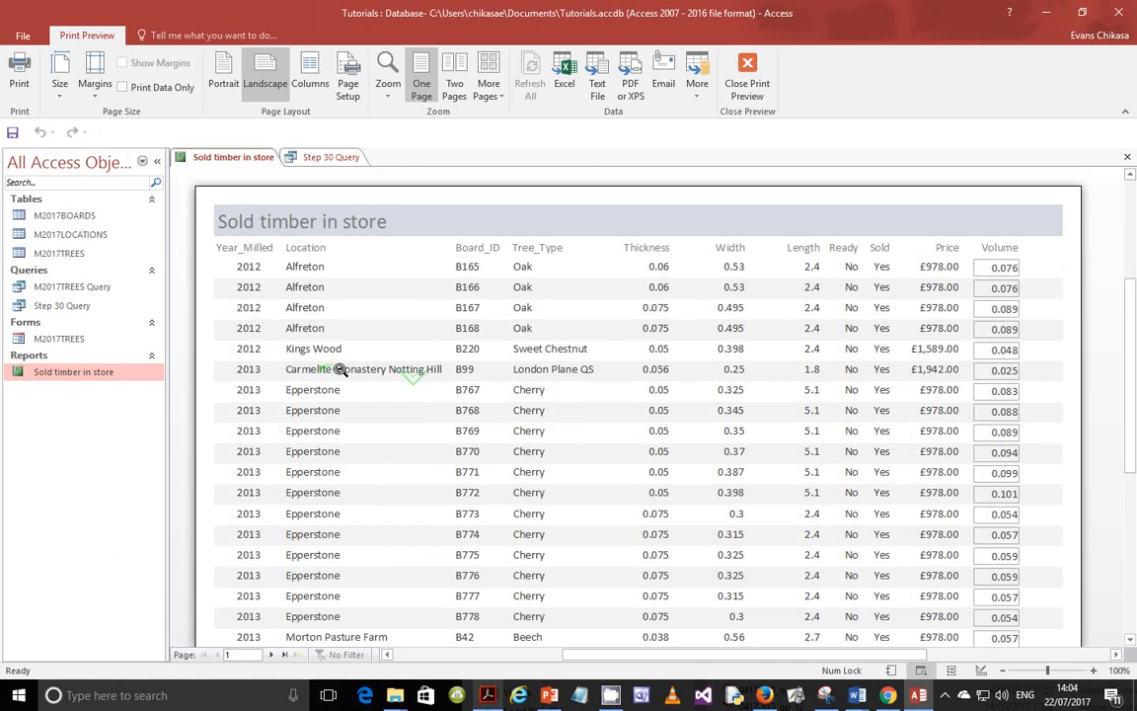
scroll(259, 306, "down", 1)
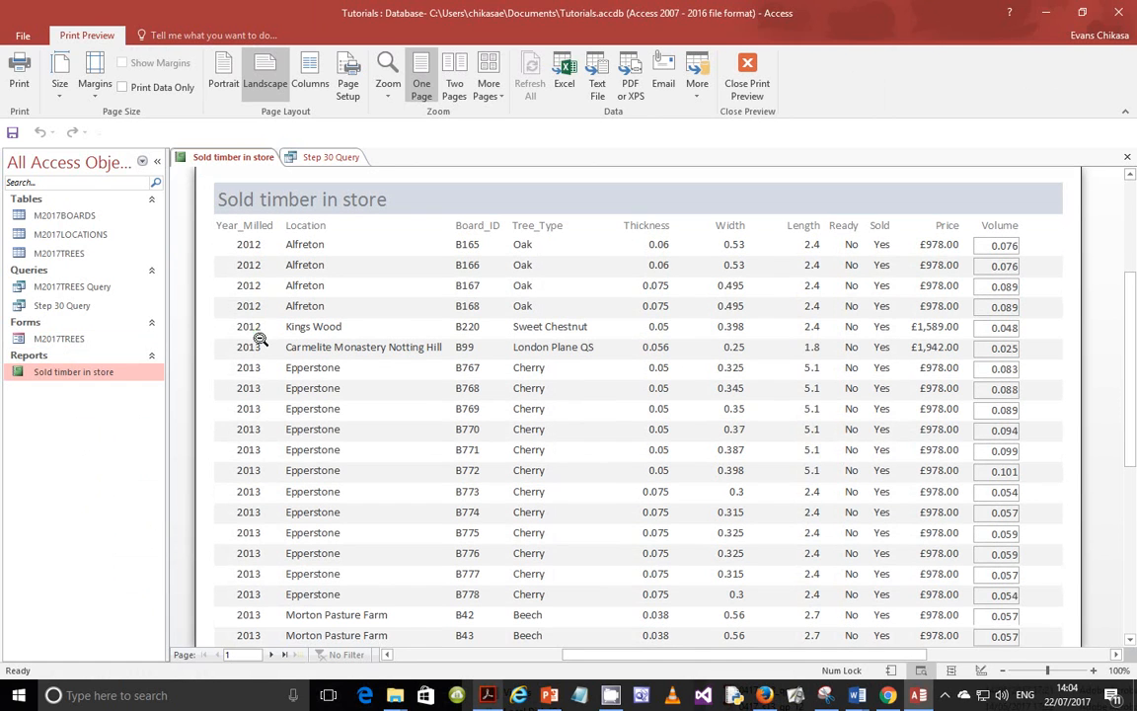
scroll(257, 361, "down", 2)
scroll(257, 390, "down", 2)
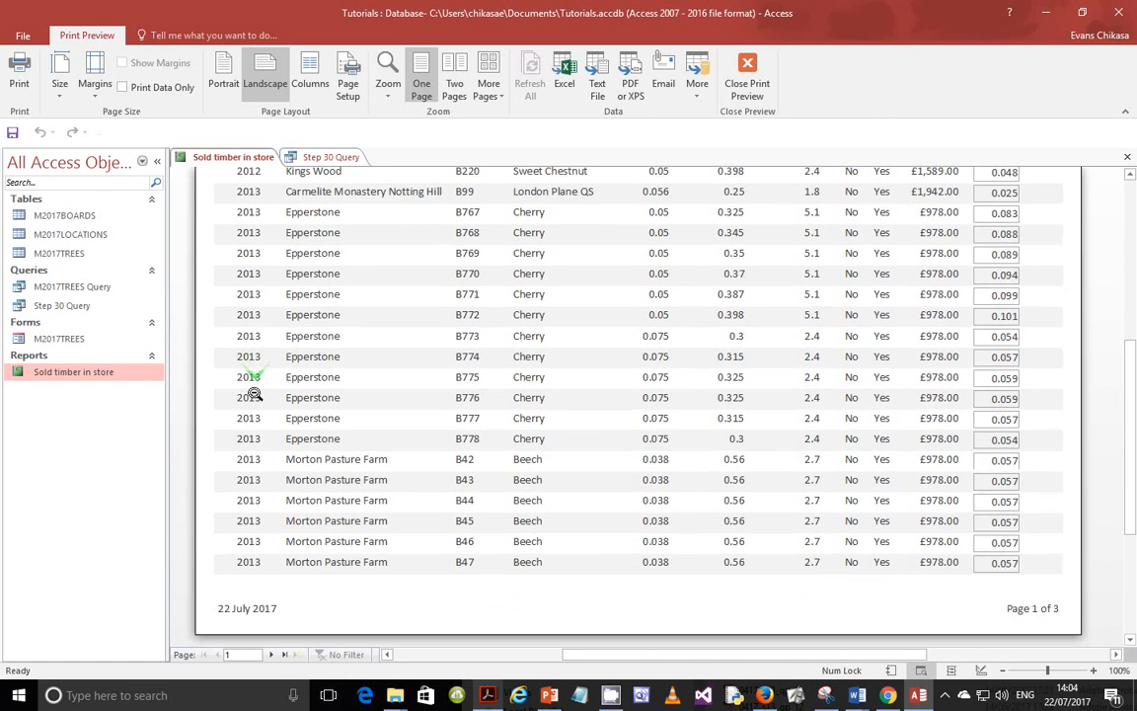
- Finish reviewing the report preview, return to Layout View and hide the grouping and sorting settings
scroll(400, 406, "up", 5)
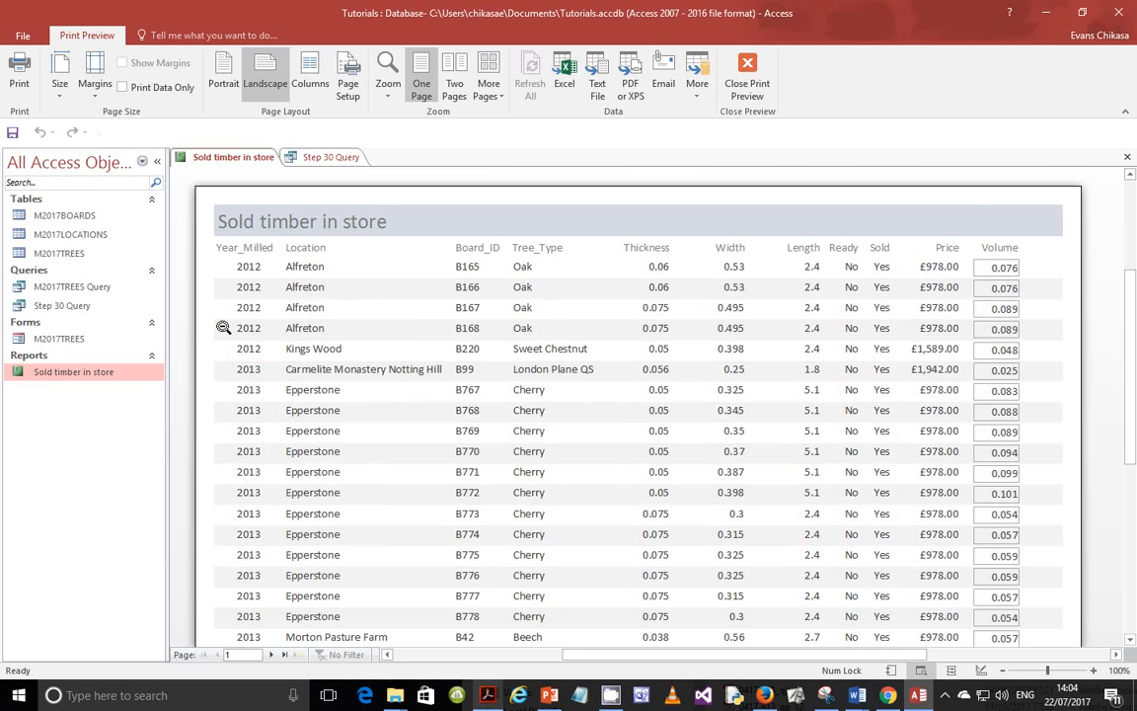
left_click(747, 79)
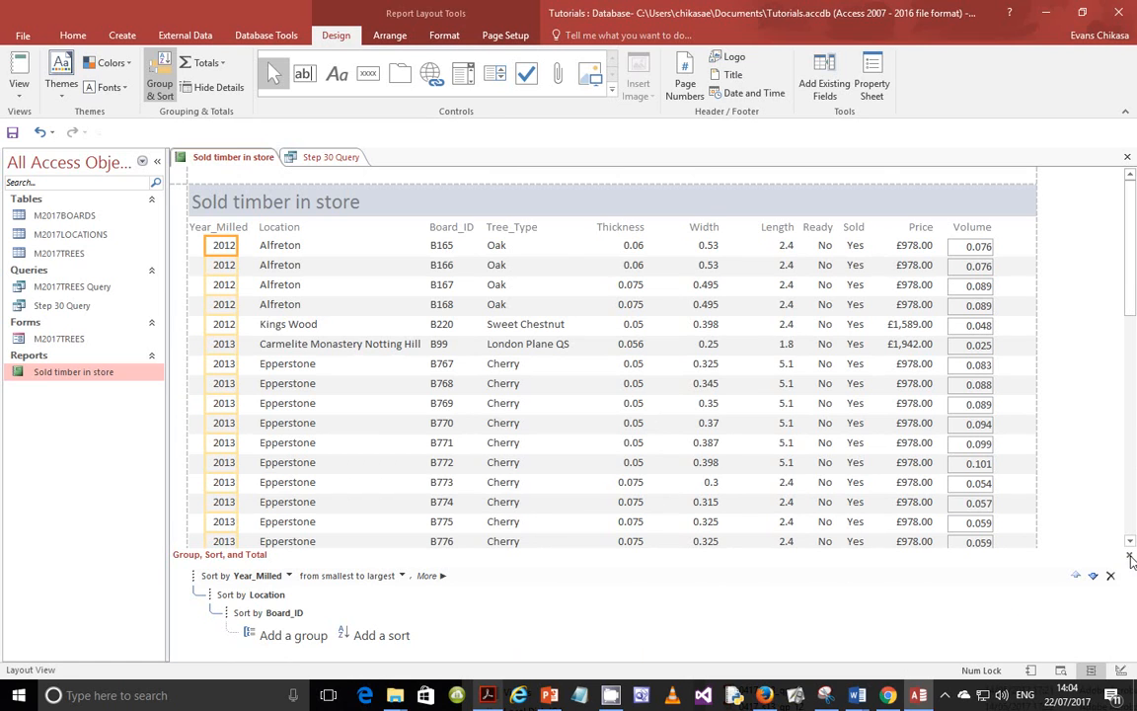
left_click(1110, 575)
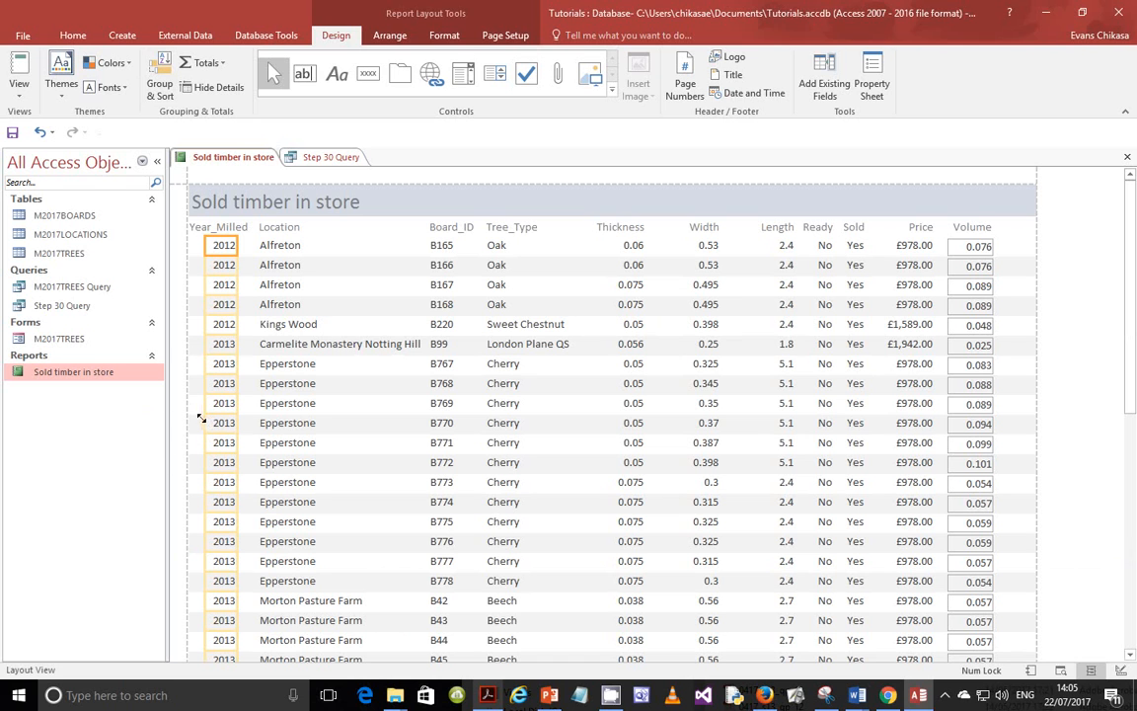
- Read question 30's total value requirement in Acrobat Reader and return to the report in Access
left_click(487, 695)
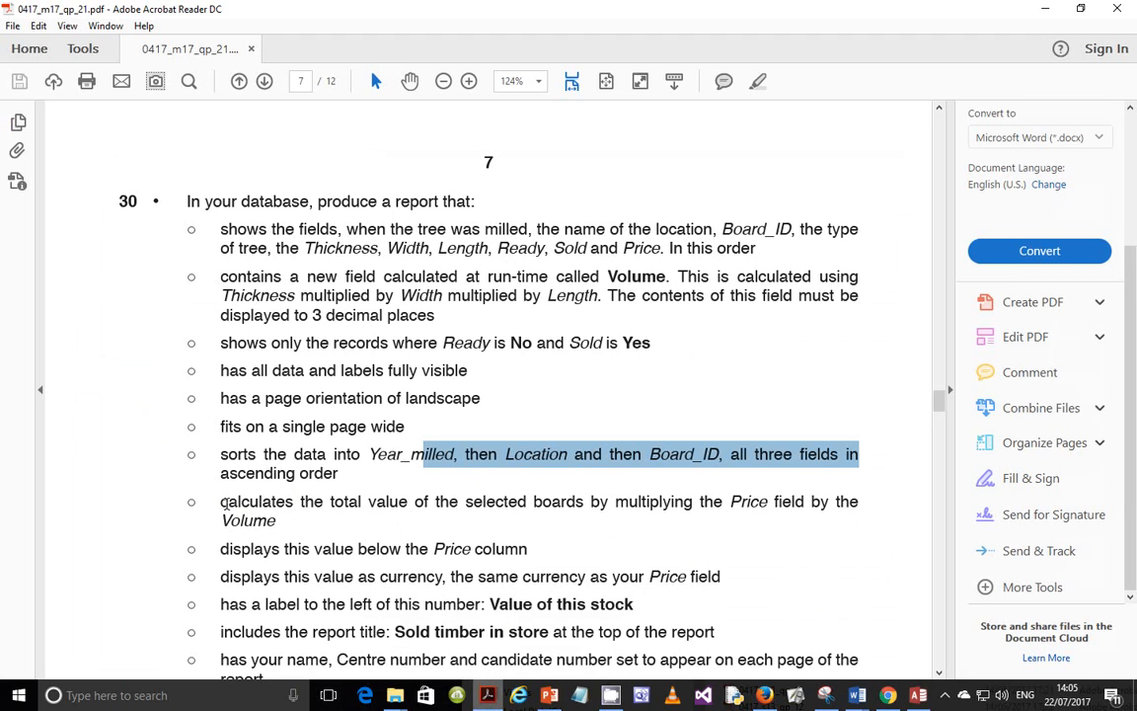
left_click_drag(223, 505, 772, 506)
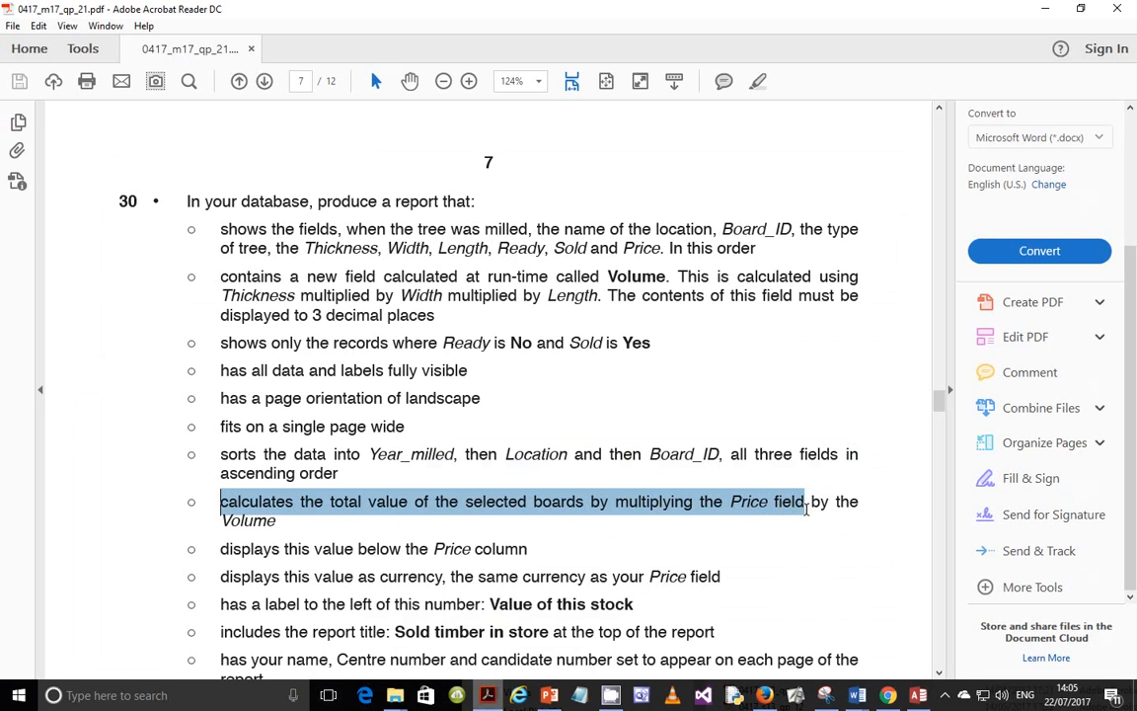
left_click_drag(806, 512, 810, 524)
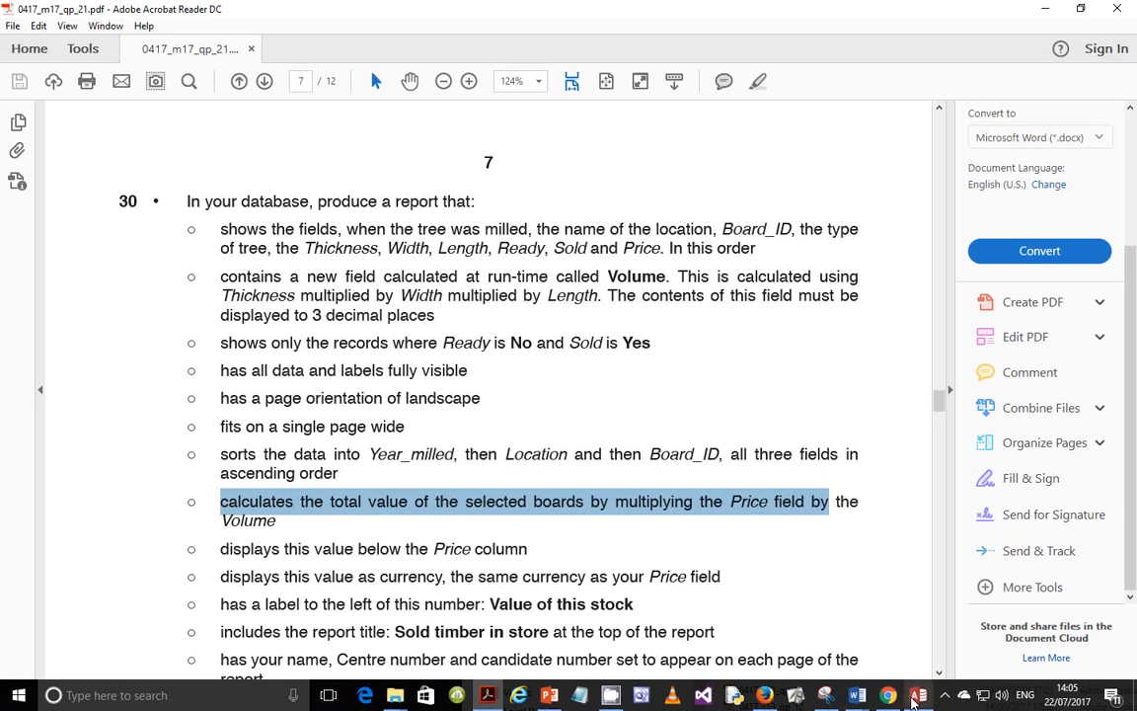
key("alt+Tab")
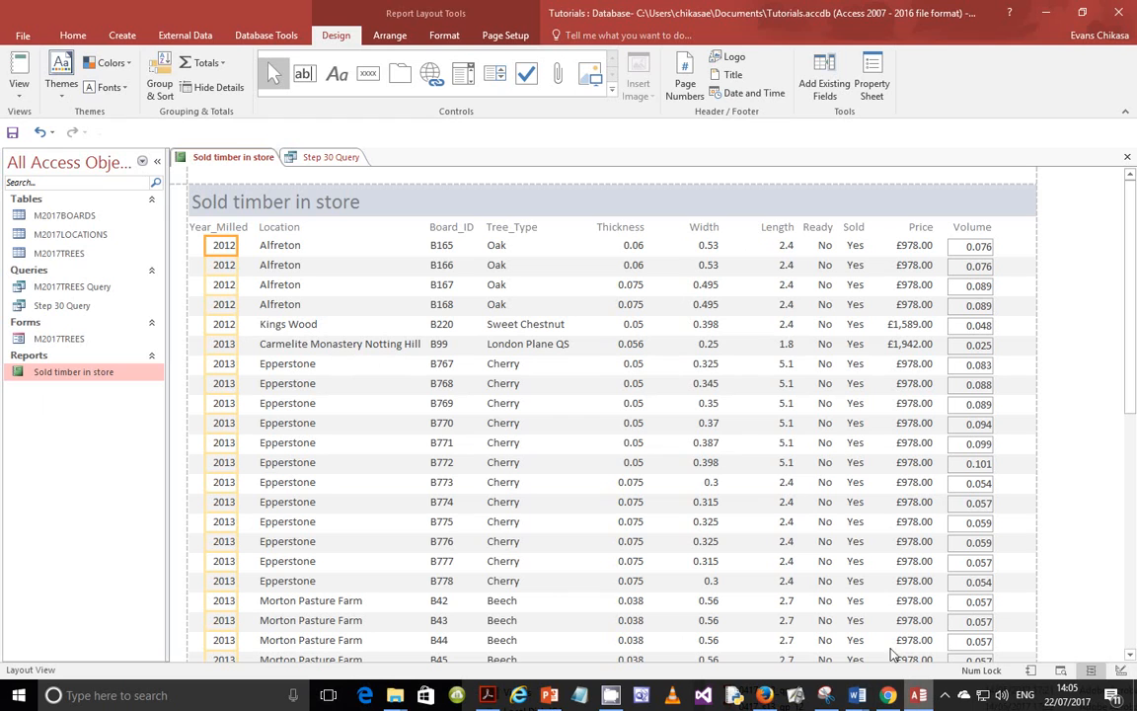
- Switch the Sold timber in store report to Design View and delete the page number and date controls from its Page Footer
right_click(113, 374)
left_click(159, 422)
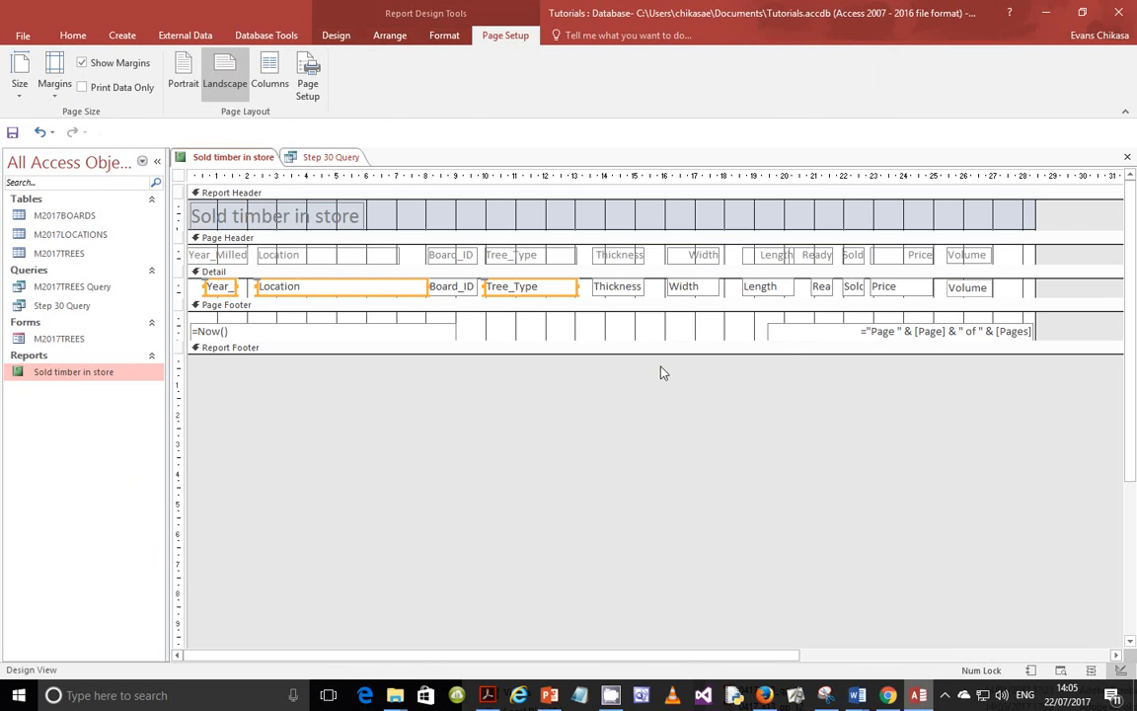
left_click(806, 337)
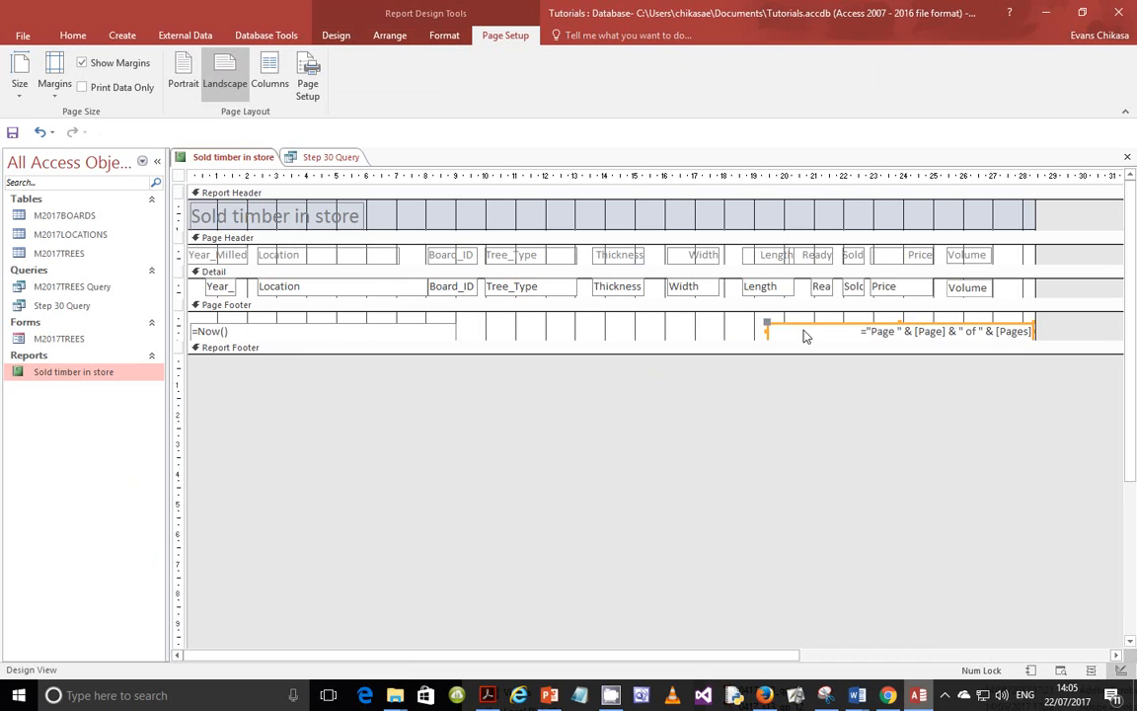
key("Delete")
left_click(292, 332)
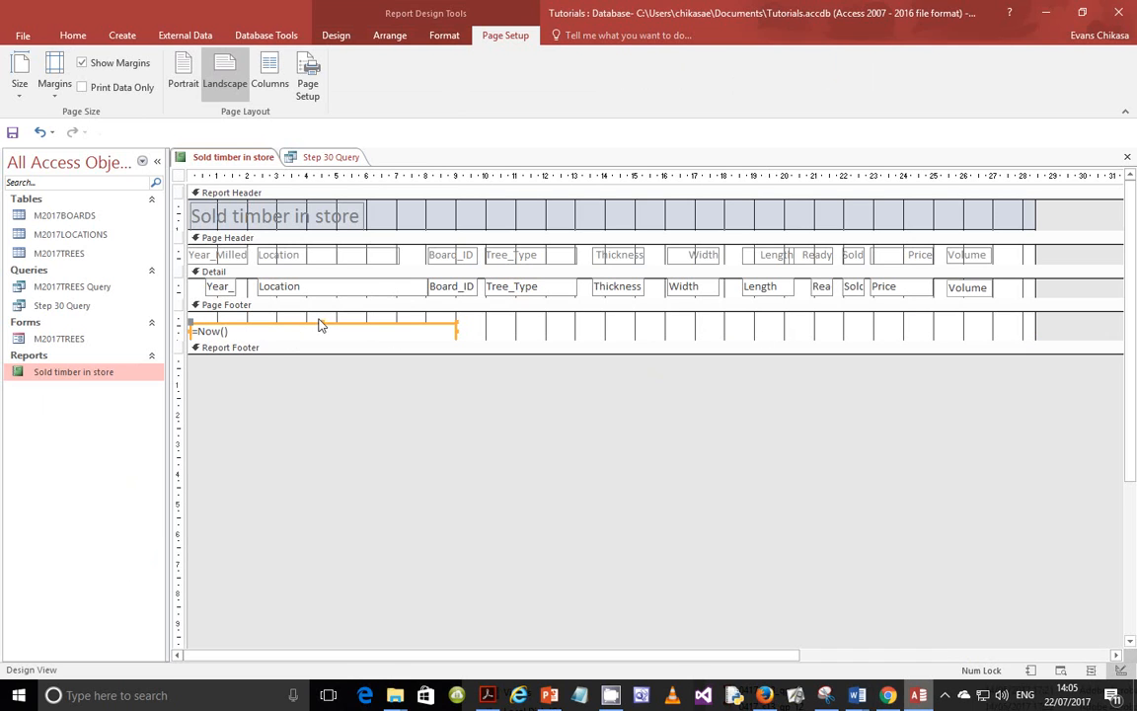
key("Delete")
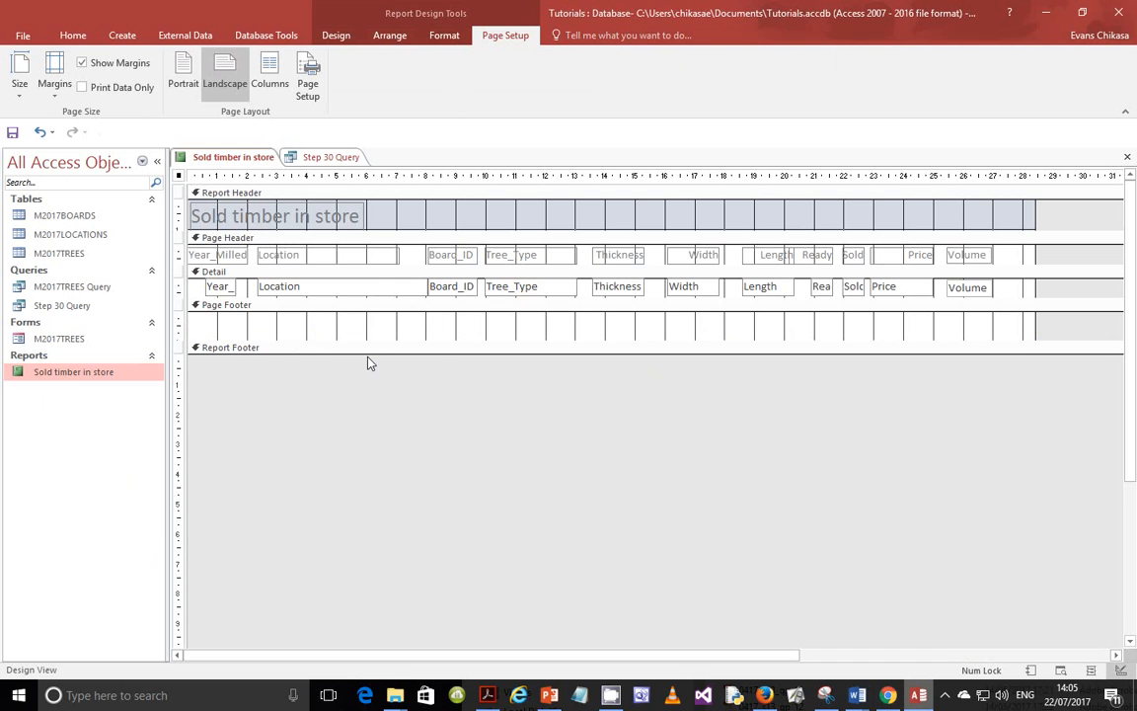
- Extend the Report Footer to about 1.2 cm high and add a text box about 3.7 cm wide in it, beneath the Price field
left_click(366, 353)
left_click_drag(366, 352, 368, 390)
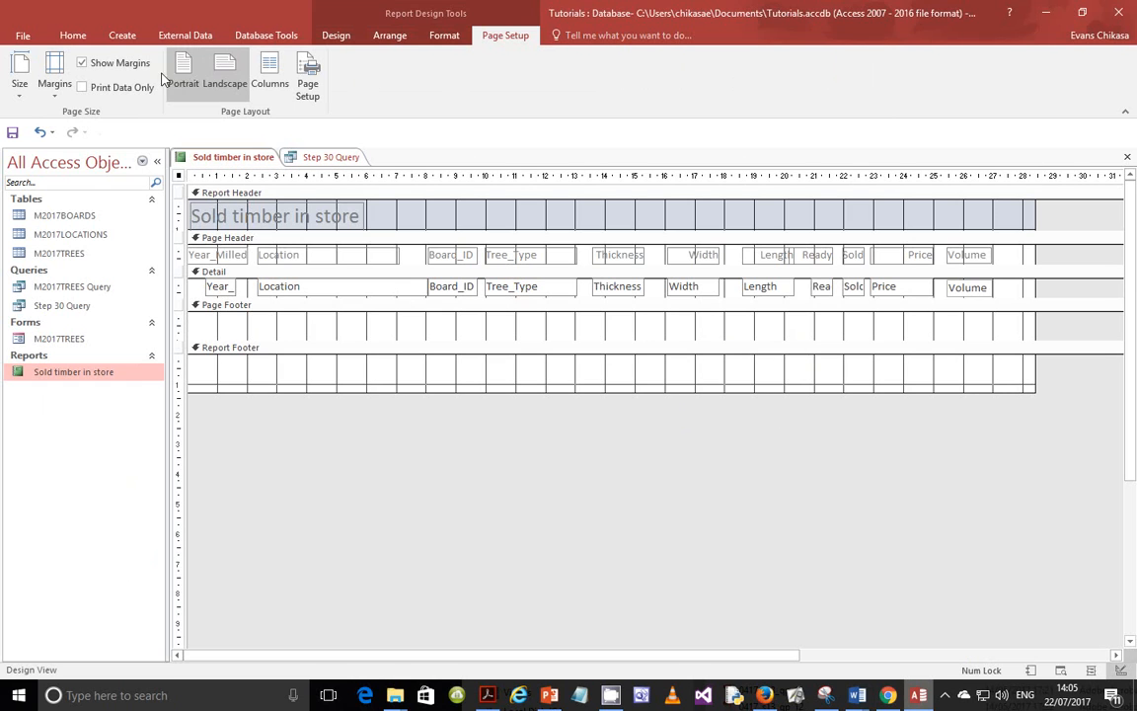
left_click(123, 36)
left_click(65, 35)
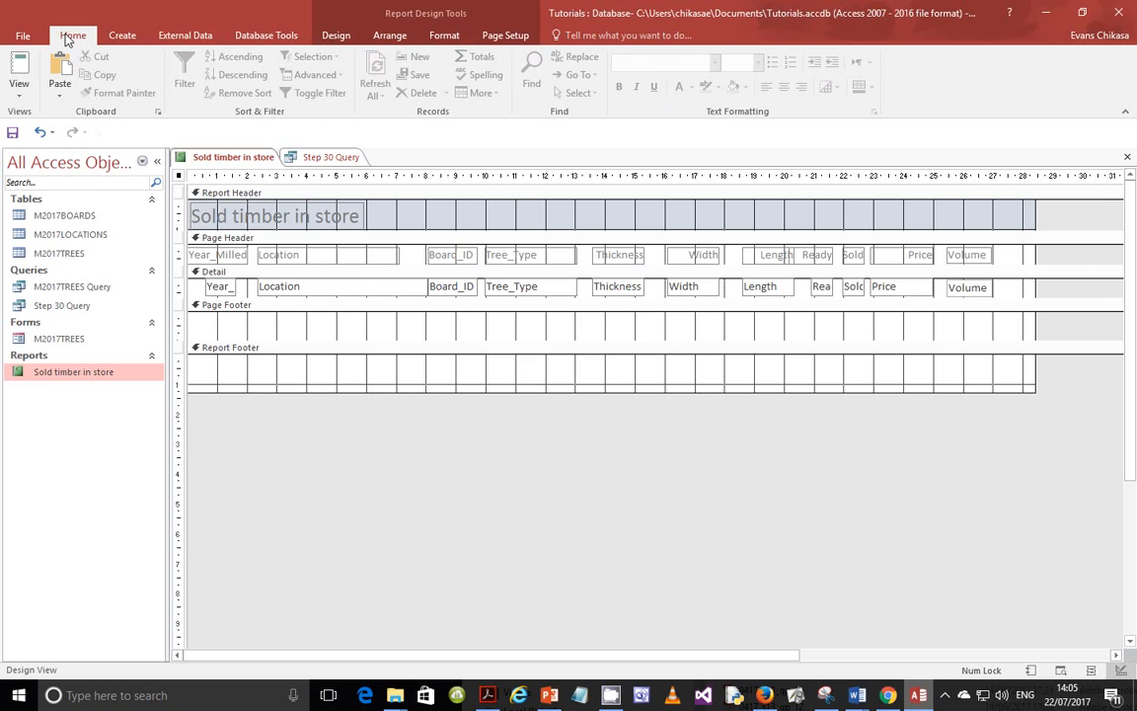
left_click(335, 36)
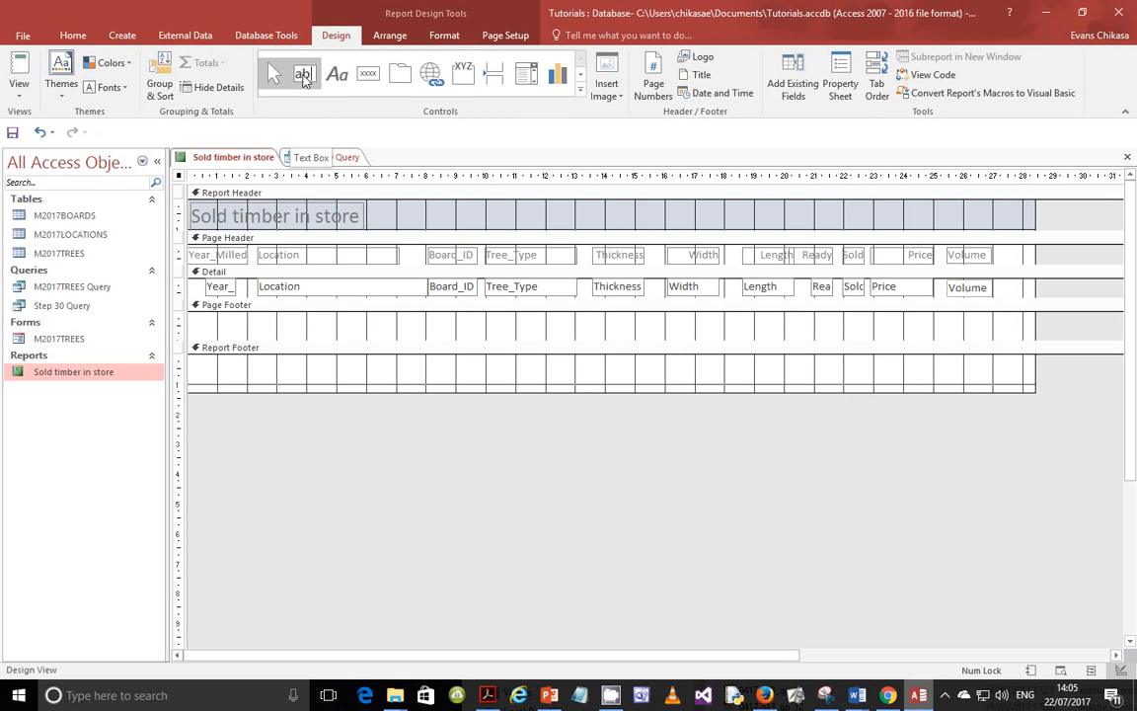
left_click(305, 77)
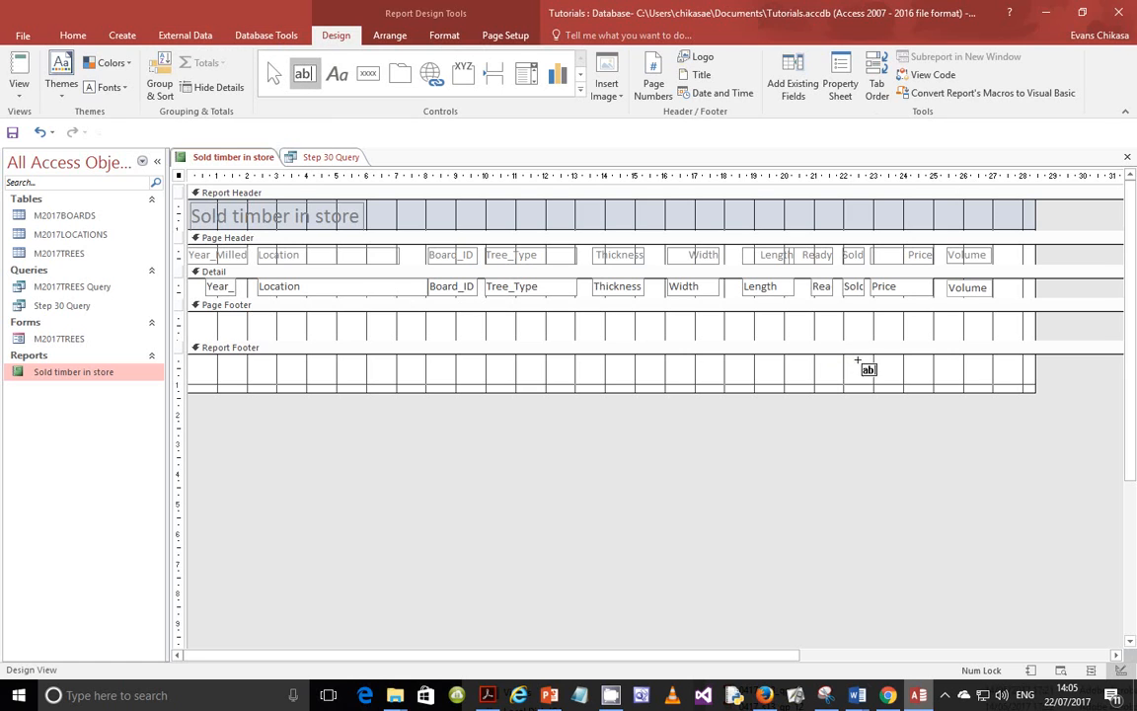
left_click_drag(871, 357, 982, 376)
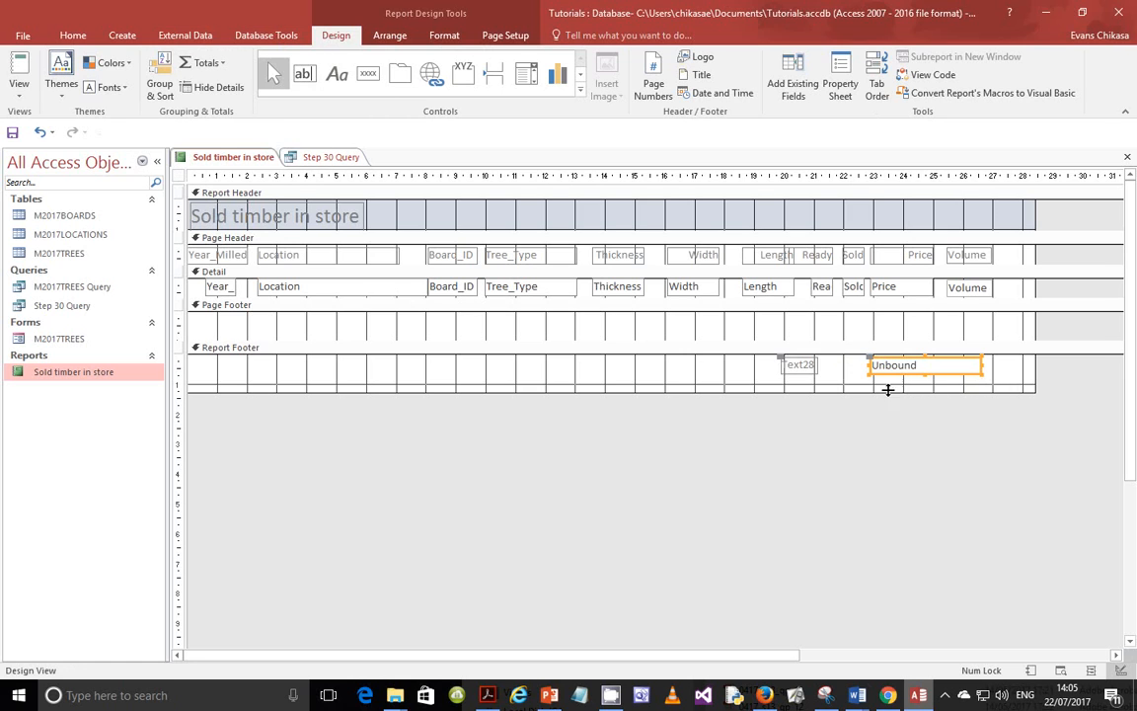
- Recheck the total value requirement in Acrobat Reader and enter a formula multiplying Price by Volume in the Report Footer text box
left_click(490, 695)
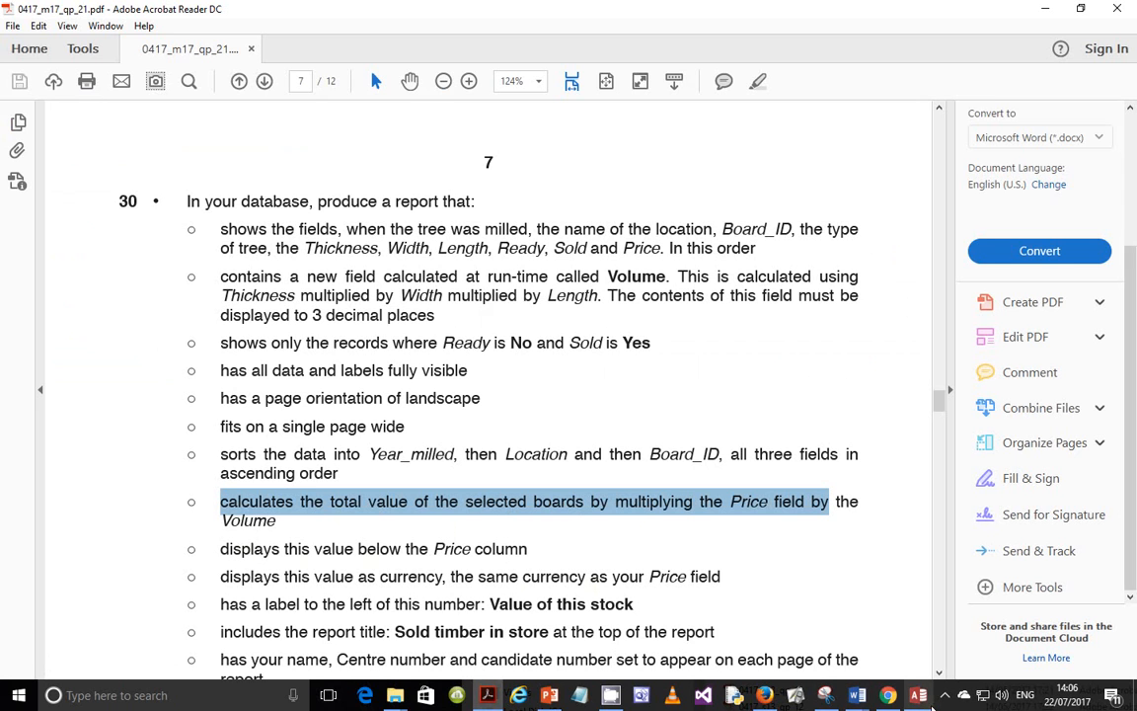
left_click(919, 695)
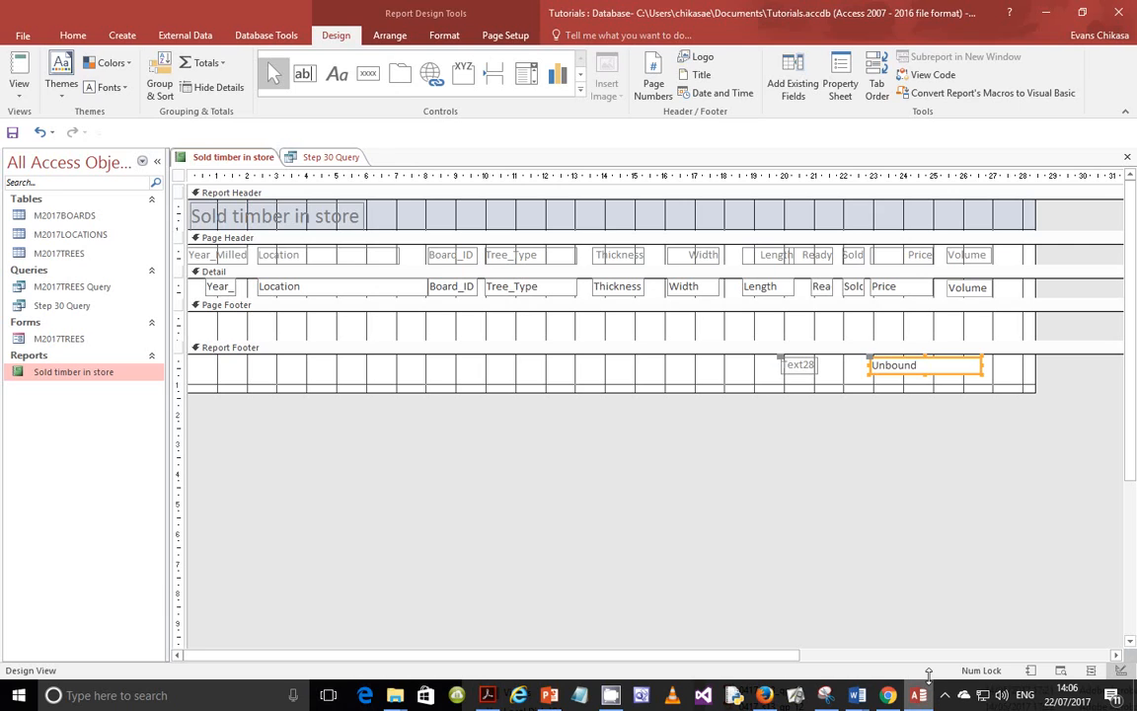
left_click(897, 364)
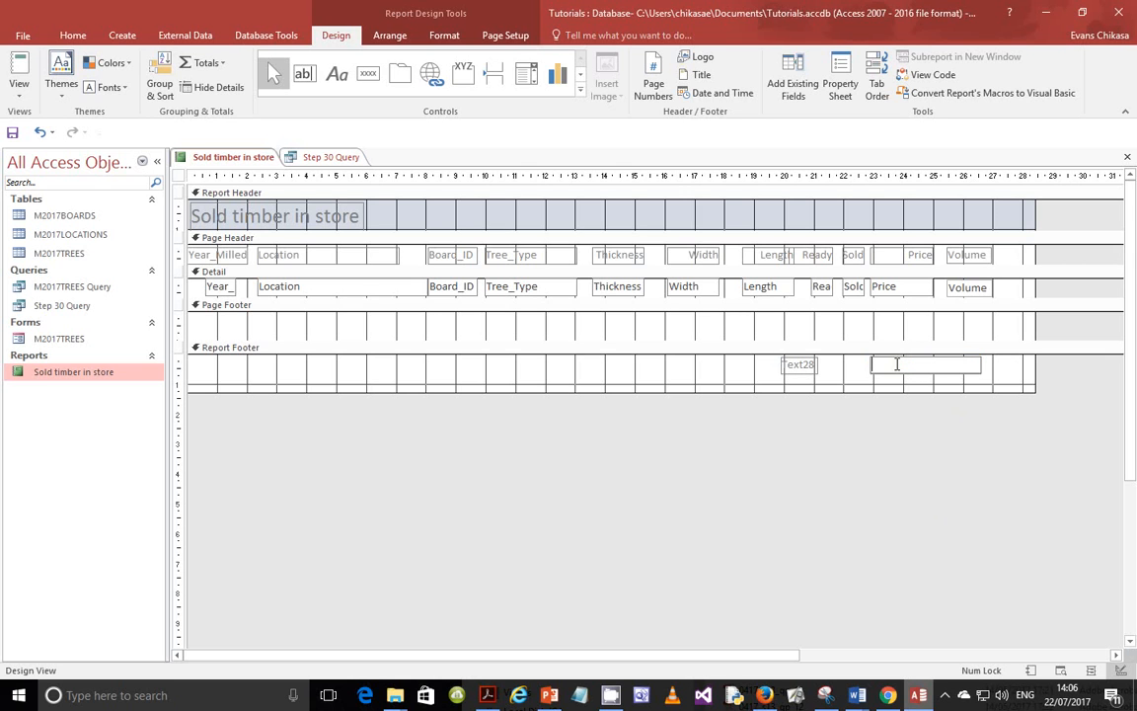
left_click(489, 696)
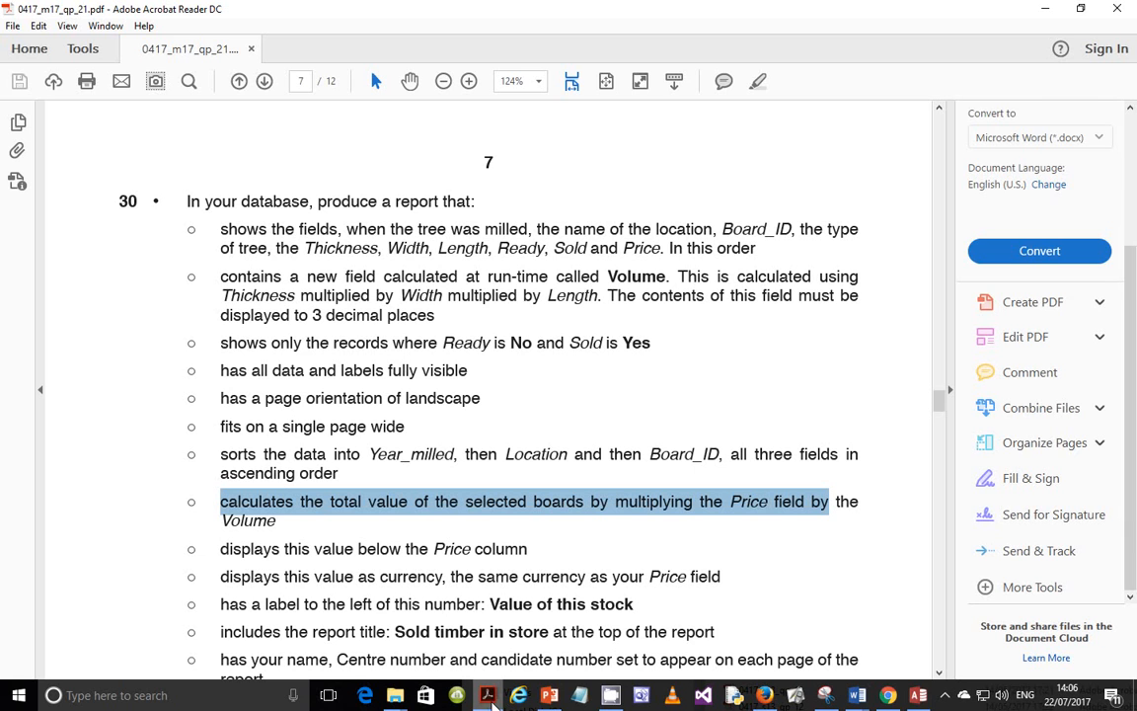
left_click(491, 698)
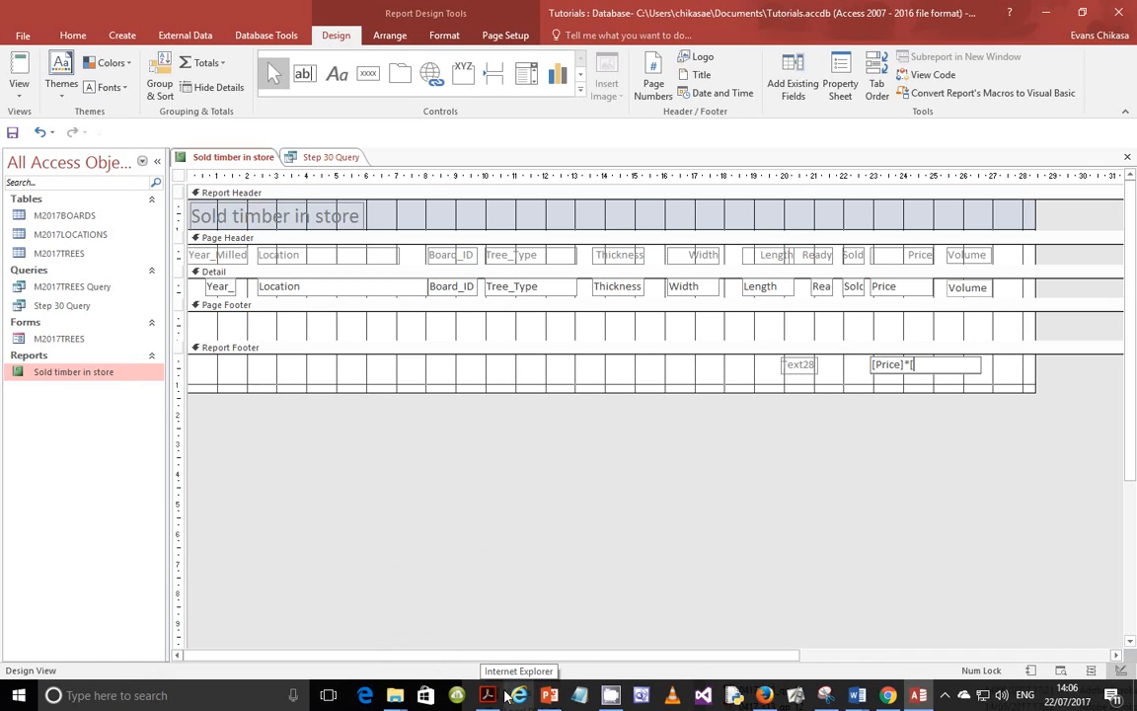
type("Volume")
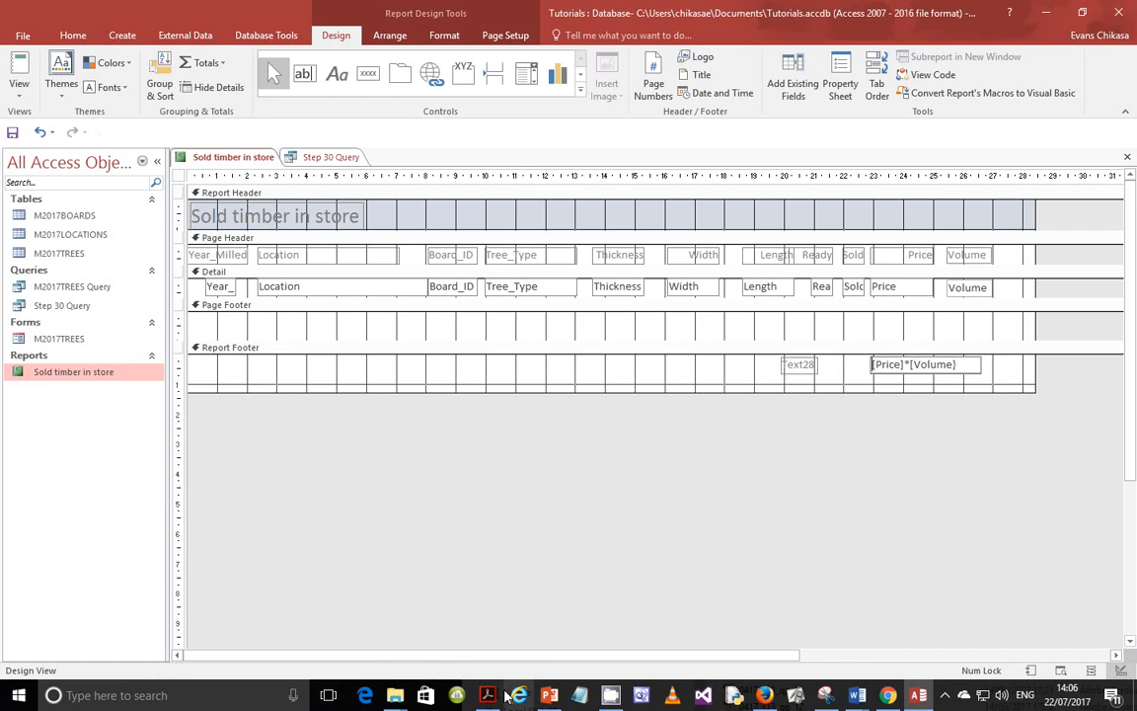
type("=")
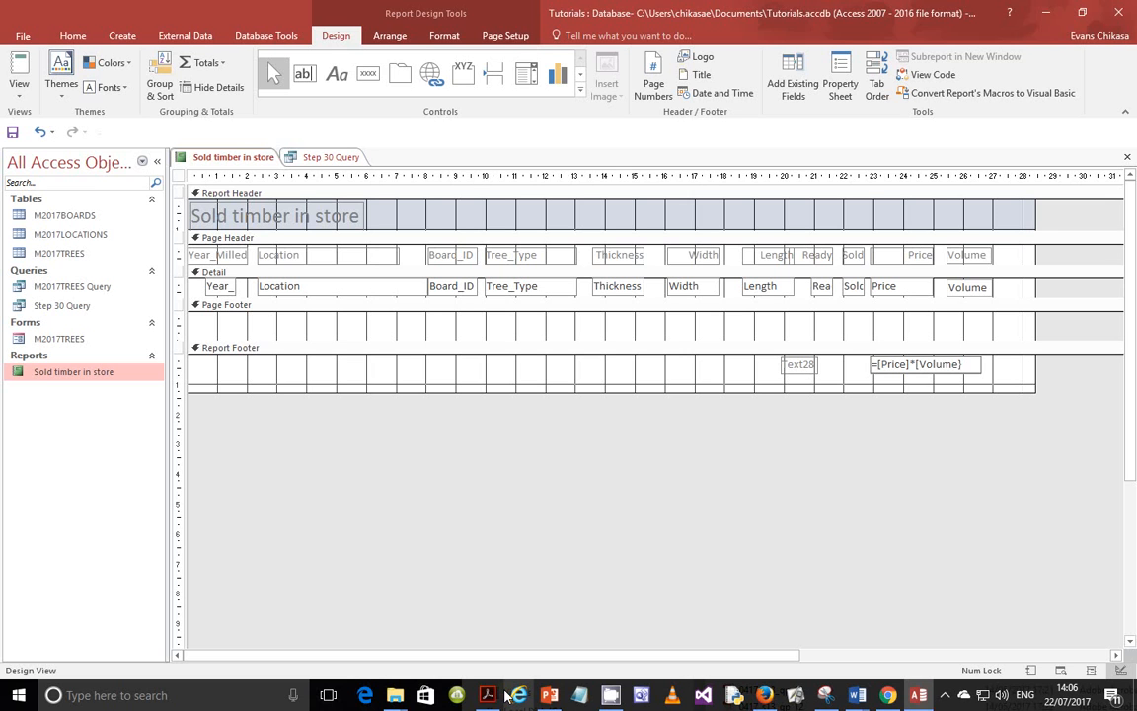
- Wrap the footer formula in a Sum function and correct its closing bracket so it reads =Sum([Price]*[Volume])
mouse_move(506, 697)
left_click(439, 548)
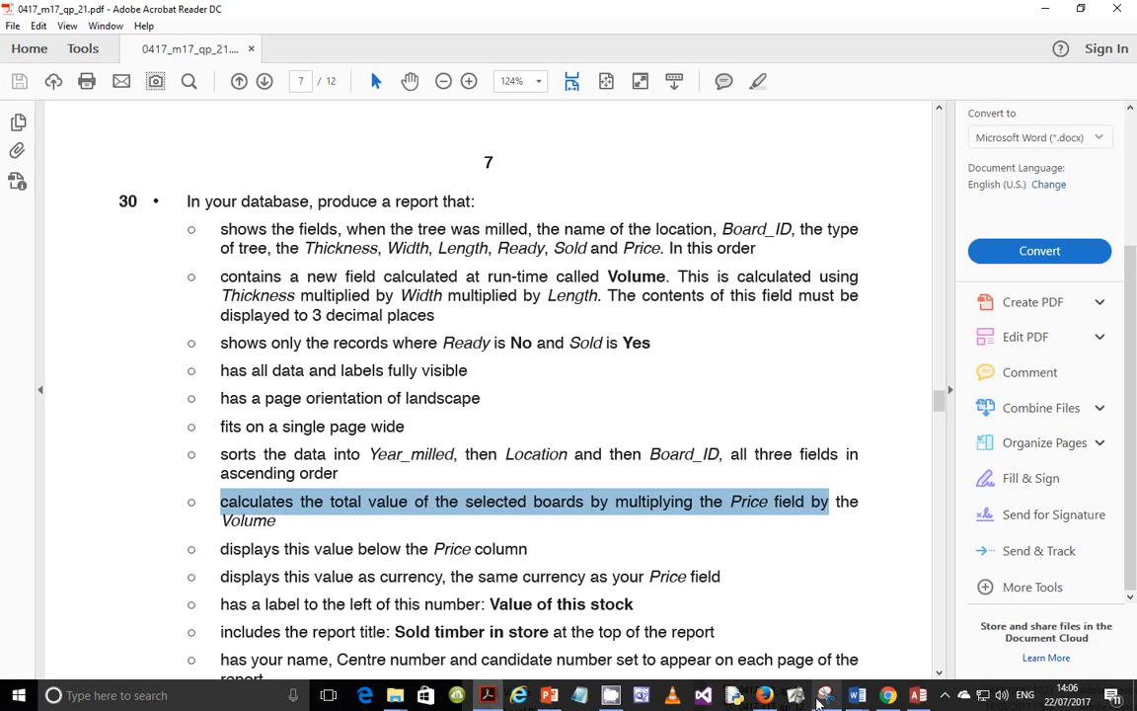
key("alt+Tab")
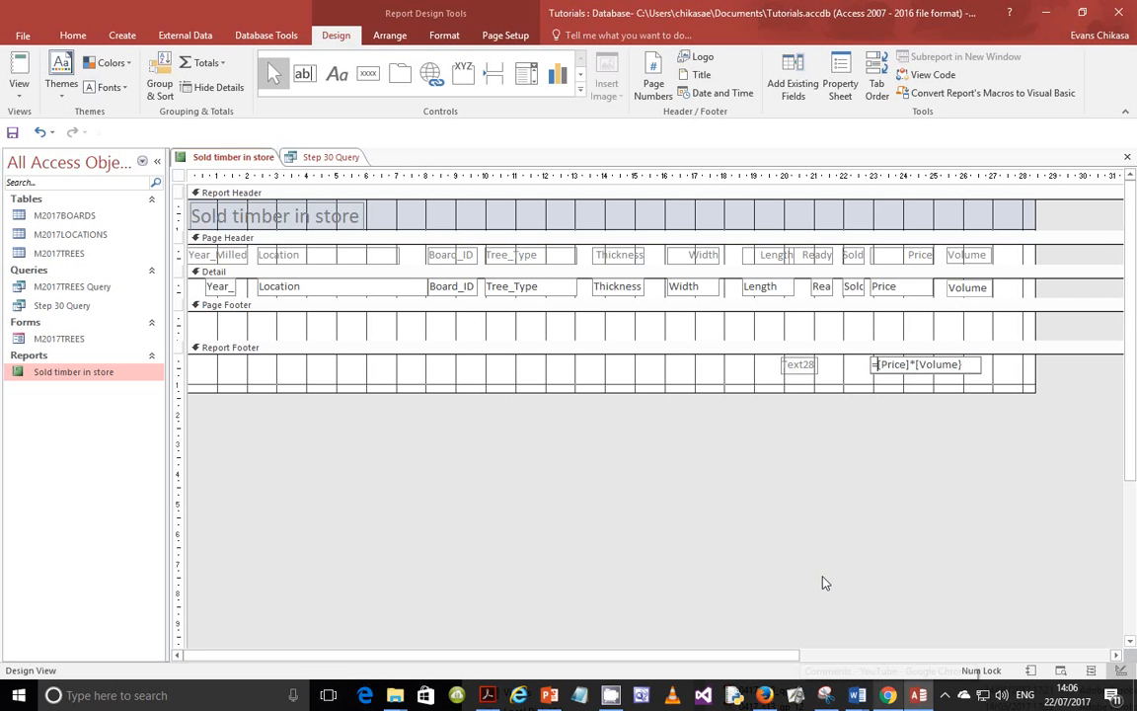
type("Sum(")
type("(")
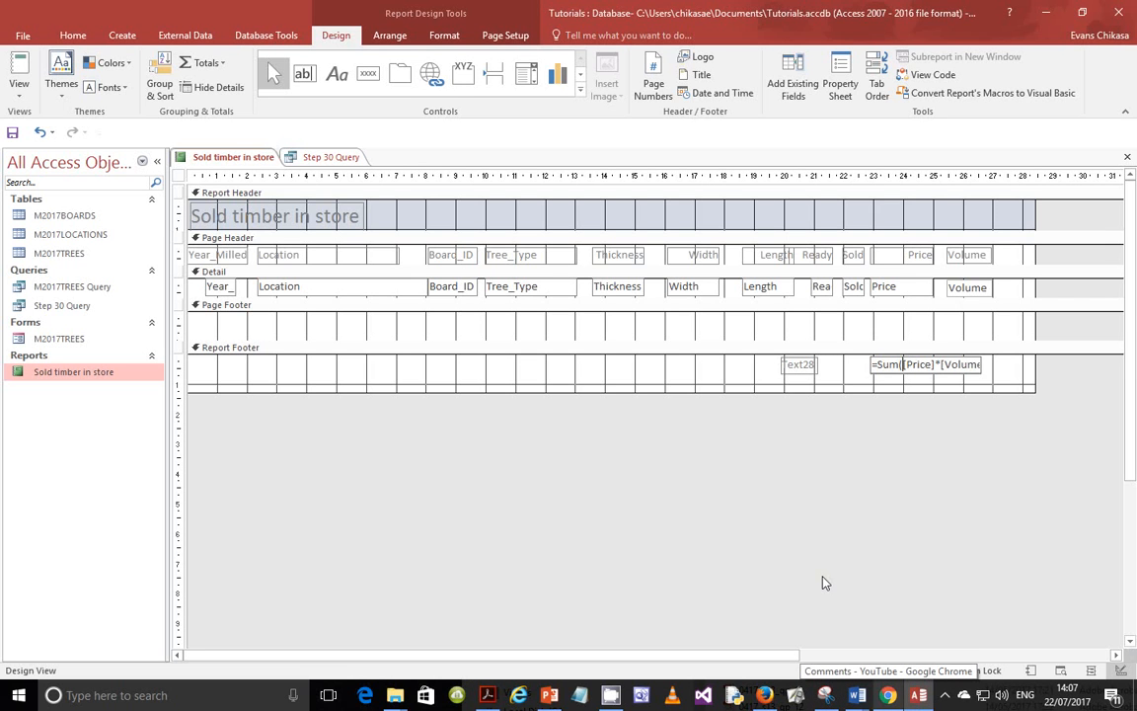
key("End")
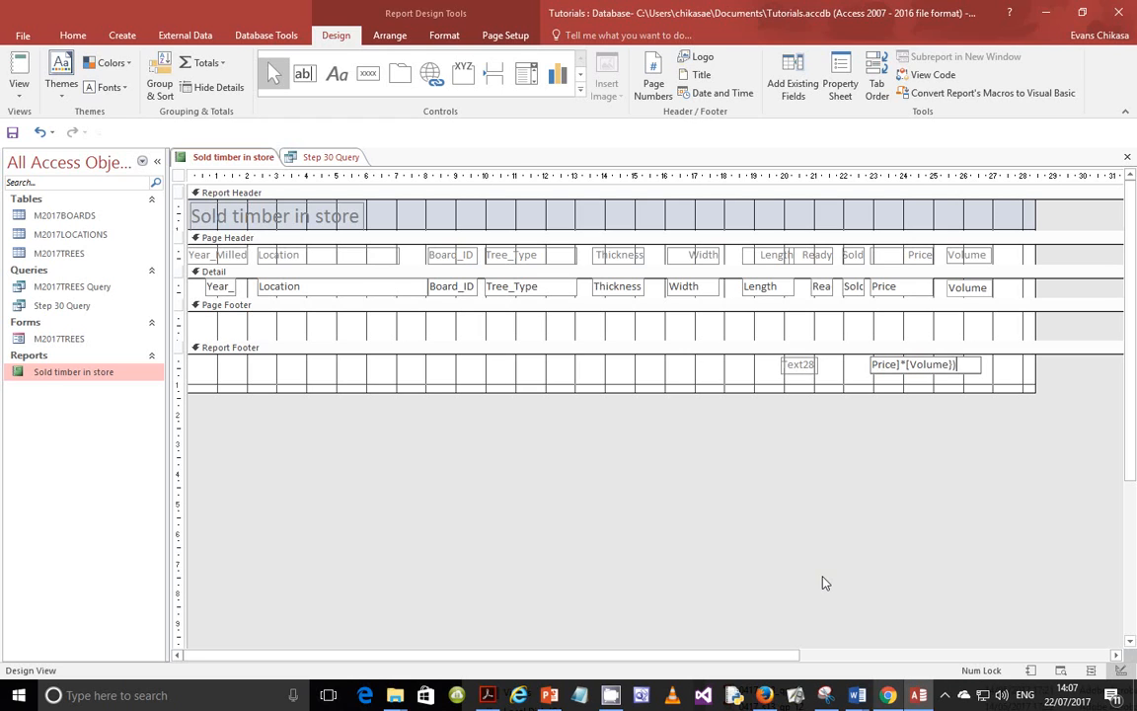
type(")")
key("Return")
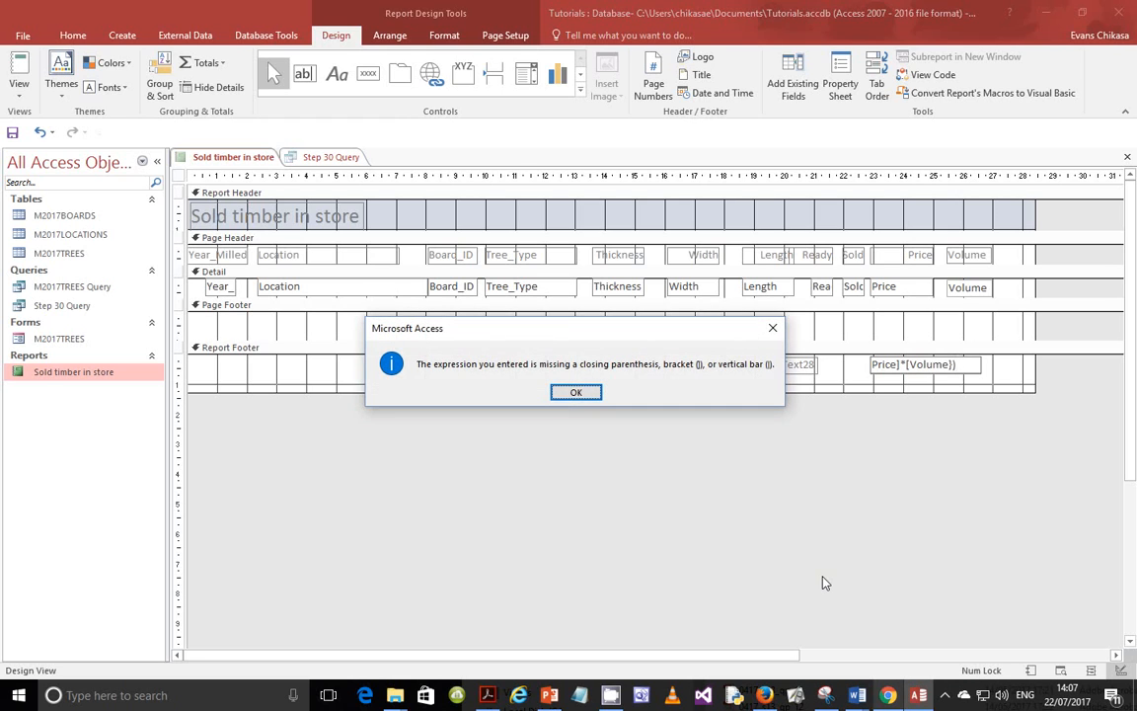
left_click(576, 392)
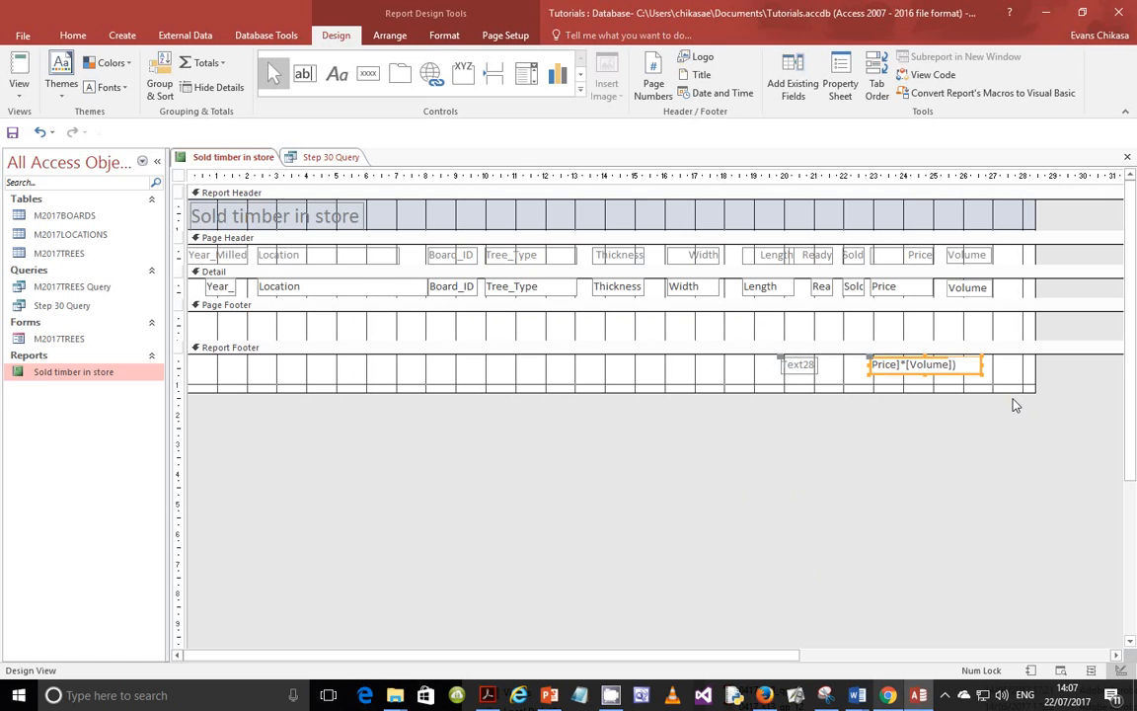
key("Return")
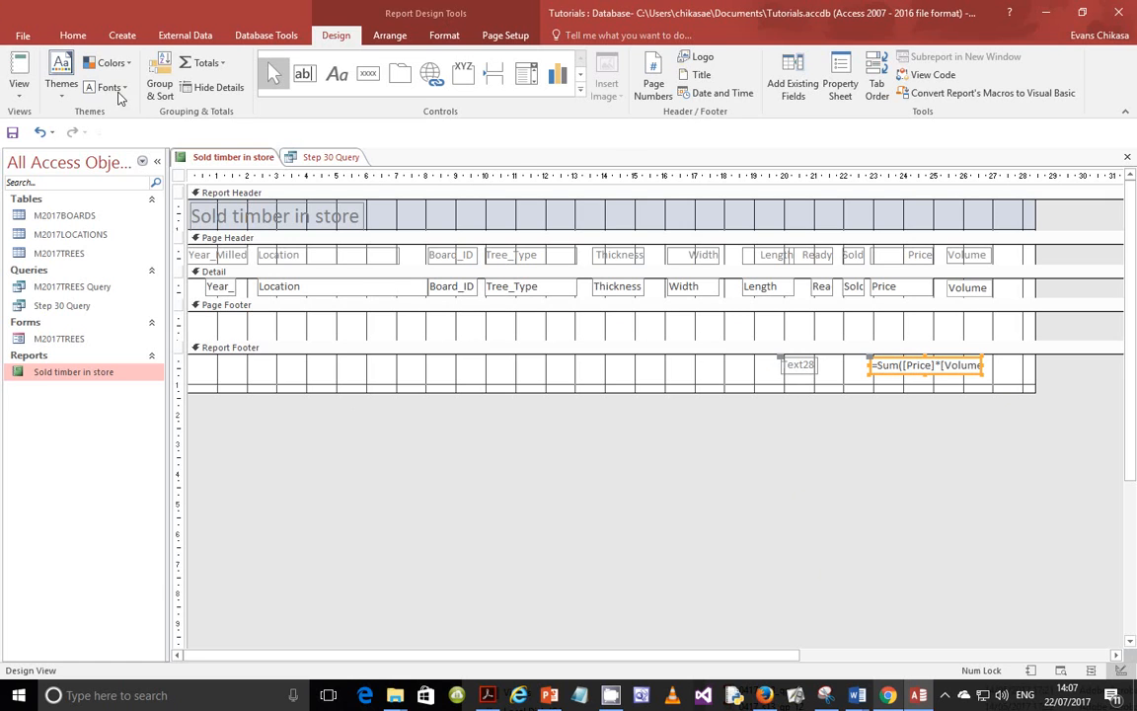
- Examine the calculated total at the end of the report in Layout View and return to Design View
right_click(78, 372)
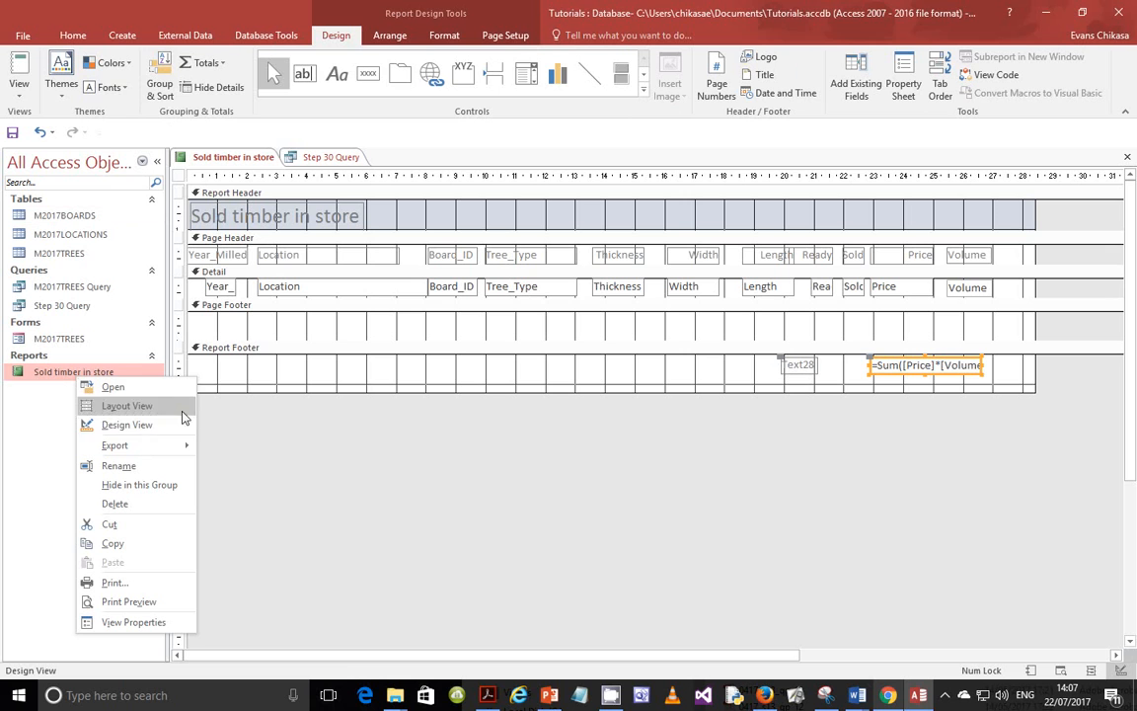
left_click(126, 405)
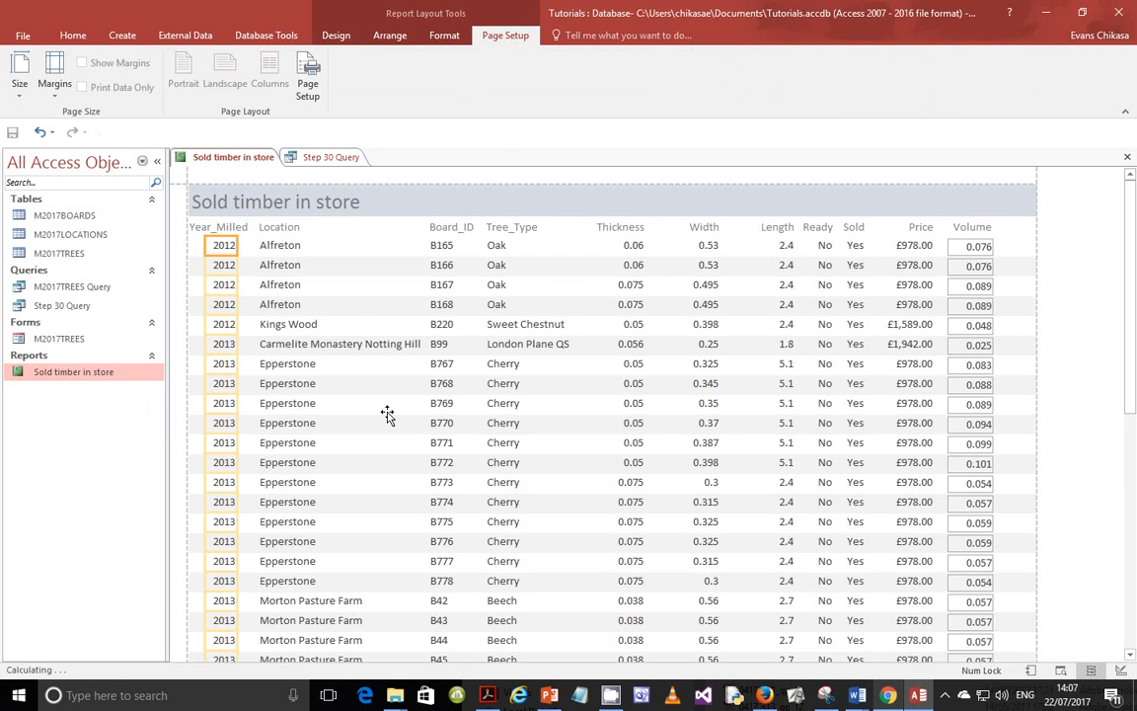
scroll(743, 354, "down", 10)
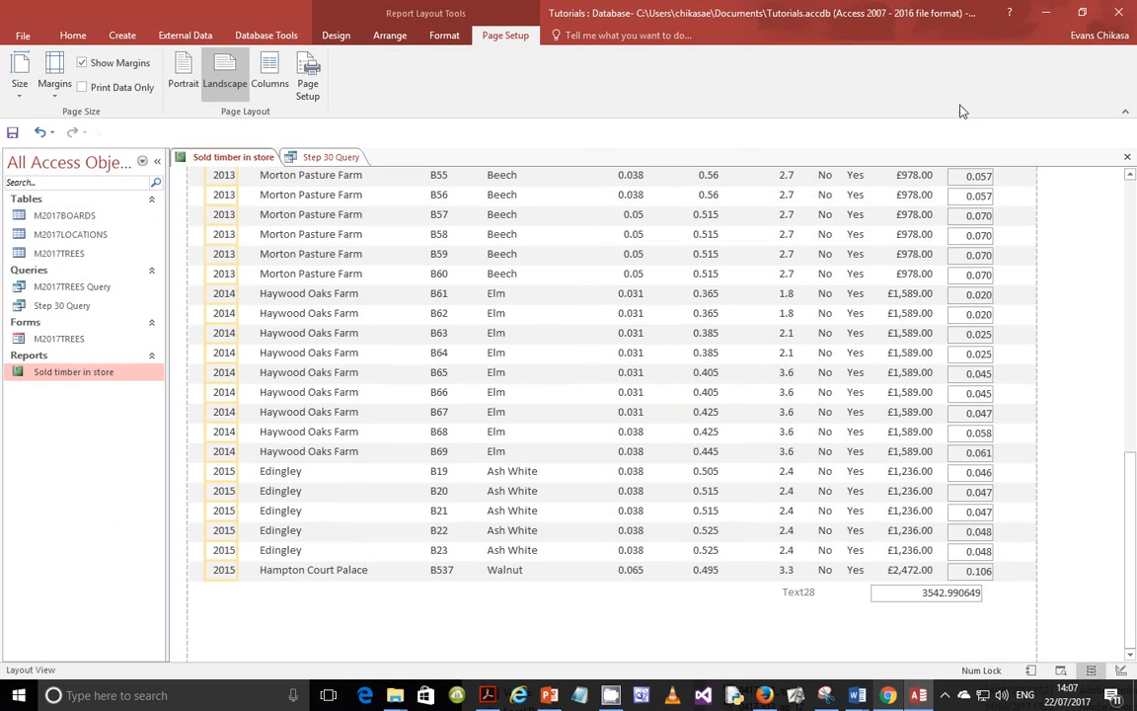
right_click(117, 386)
left_click(102, 371)
right_click(101, 373)
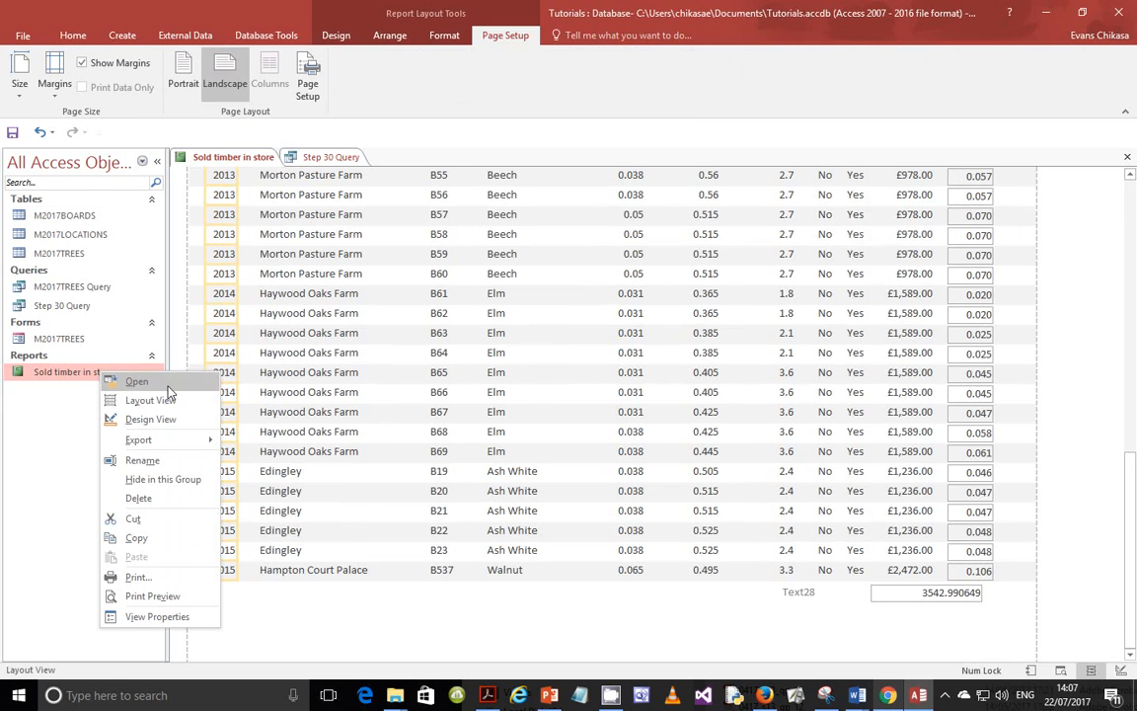
left_click(157, 419)
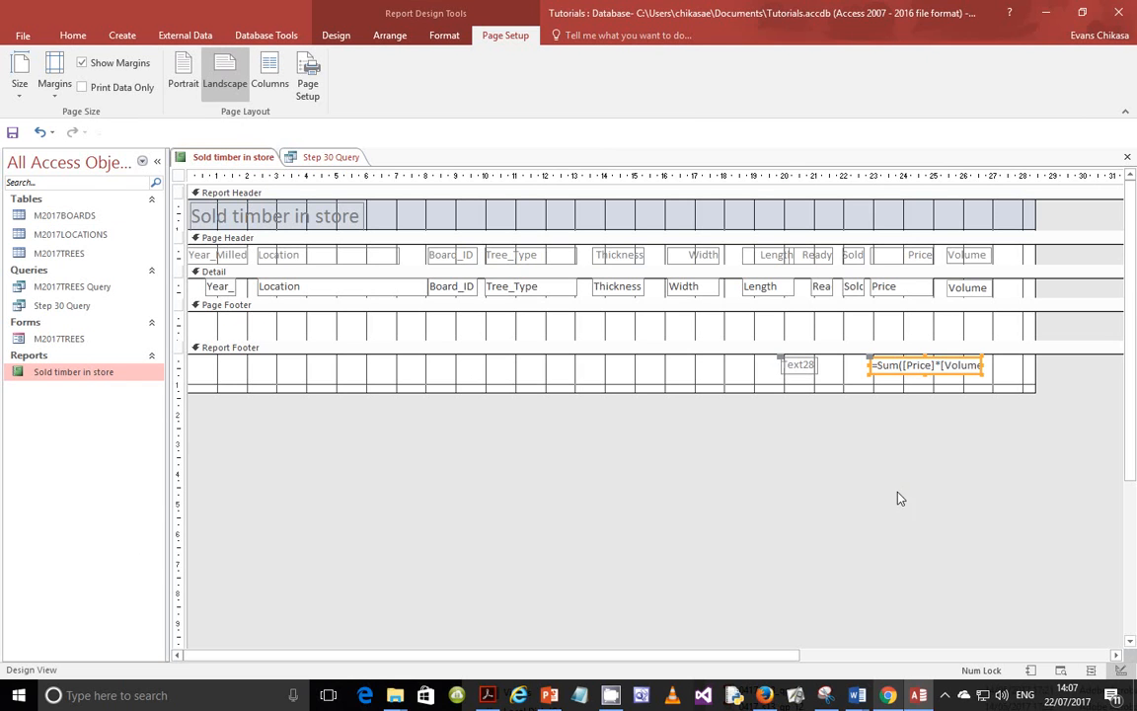
- Format the total text box in the Report Footer as Currency with 2 decimal places
right_click(941, 363)
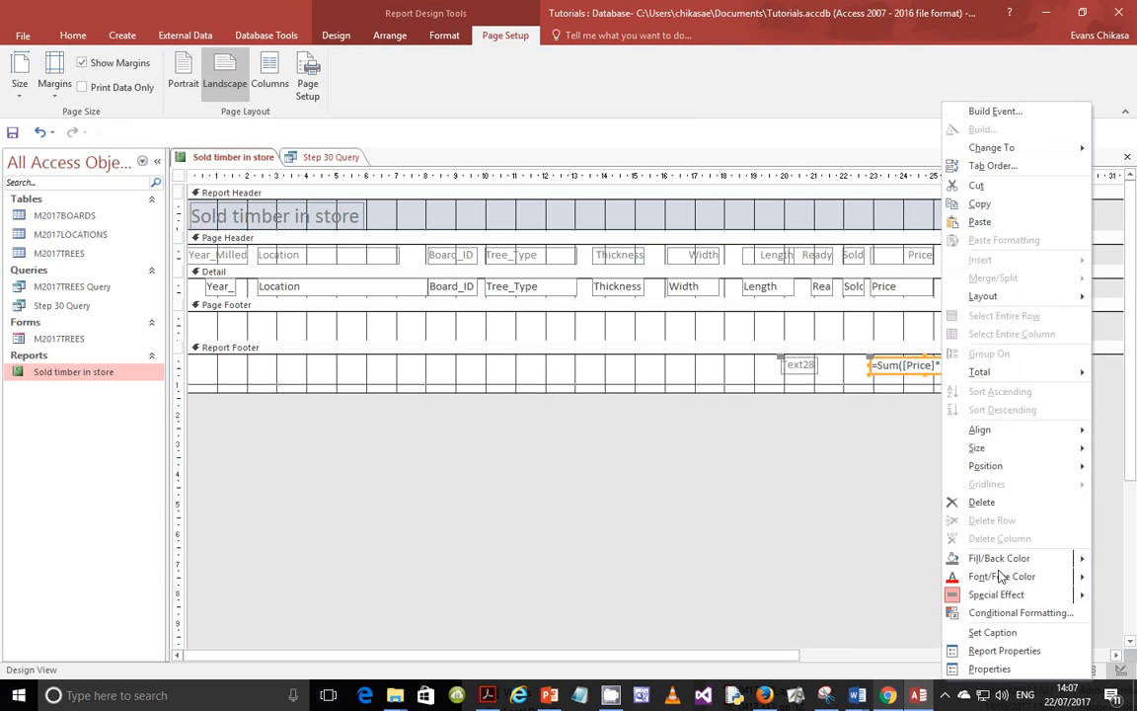
left_click(1002, 668)
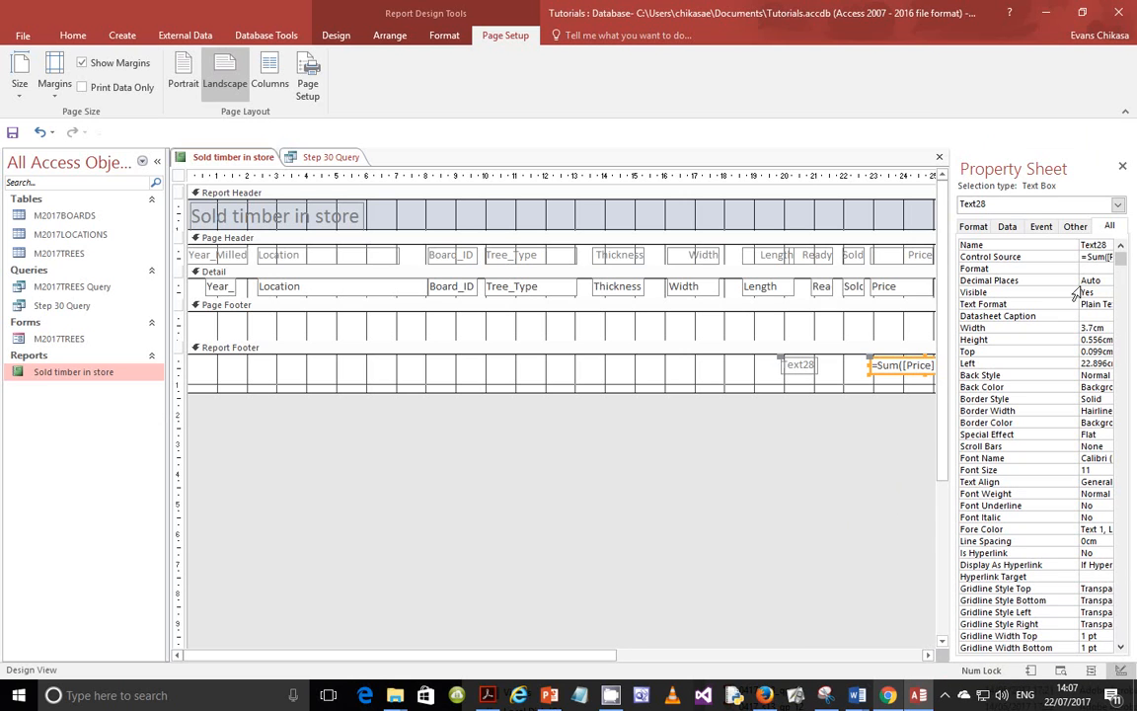
left_click(974, 227)
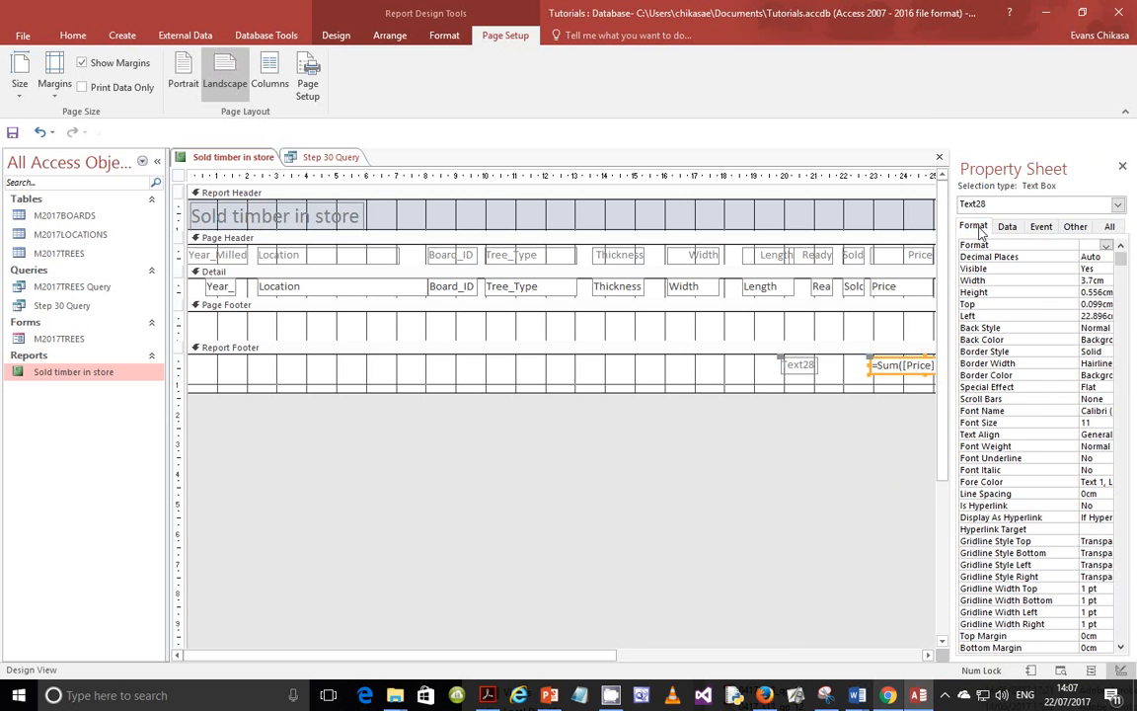
left_click(1109, 226)
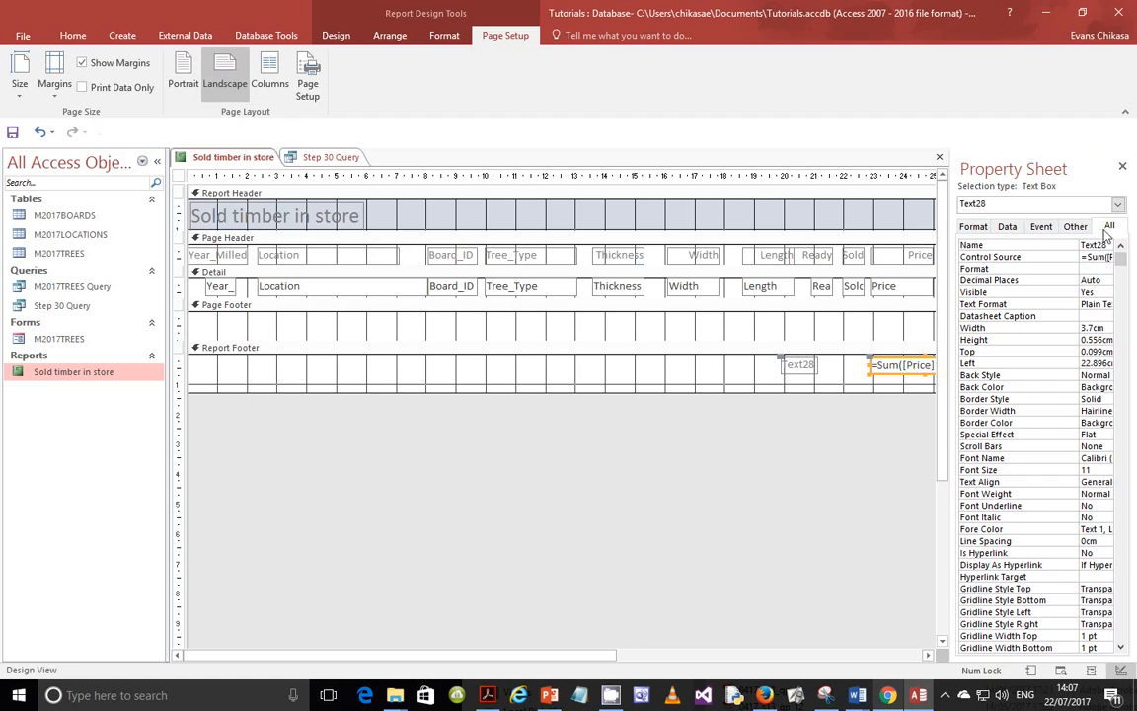
left_click(1104, 280)
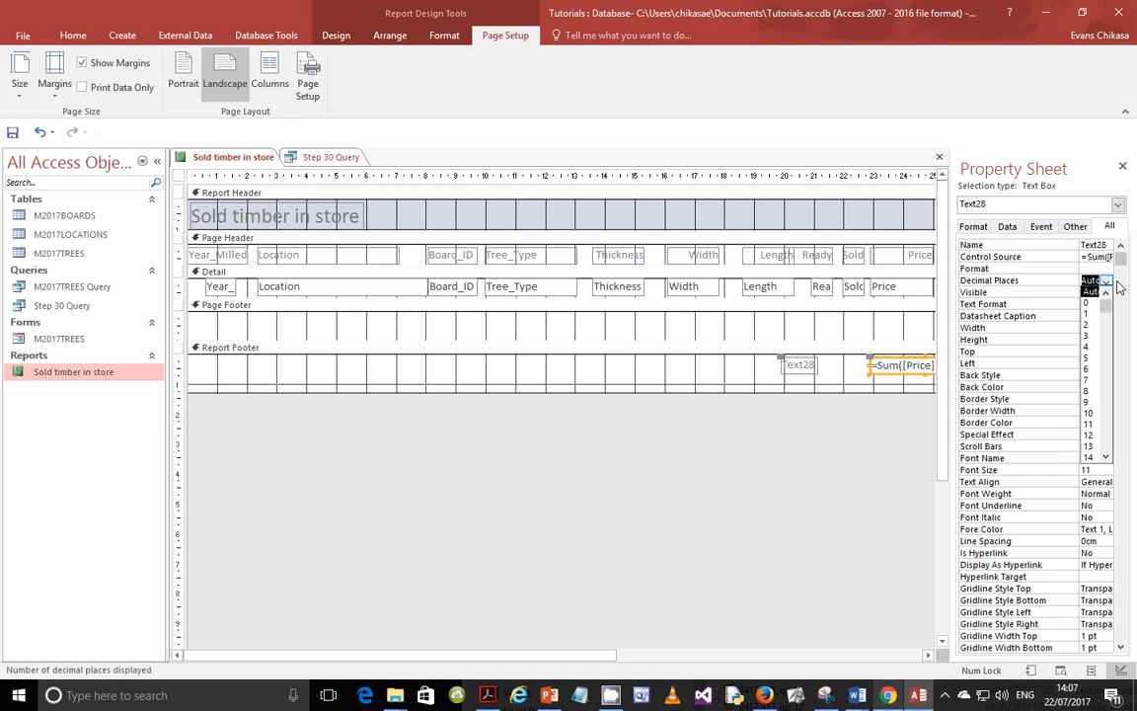
left_click(1093, 334)
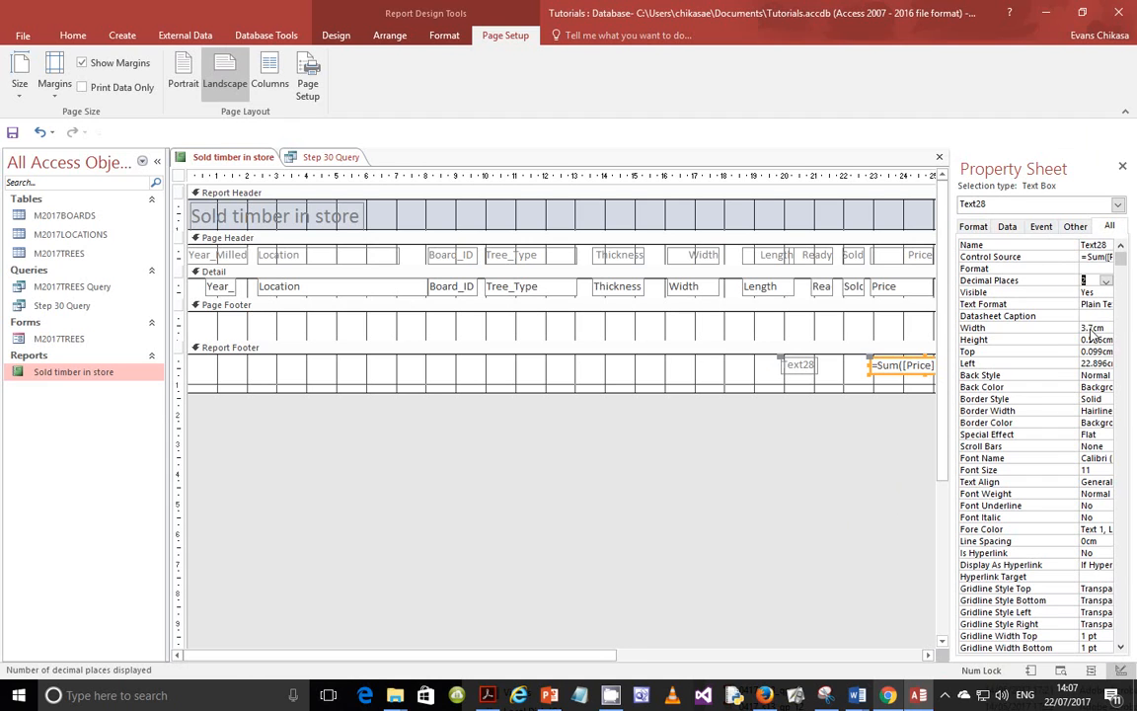
left_click(1090, 269)
left_click(1106, 269)
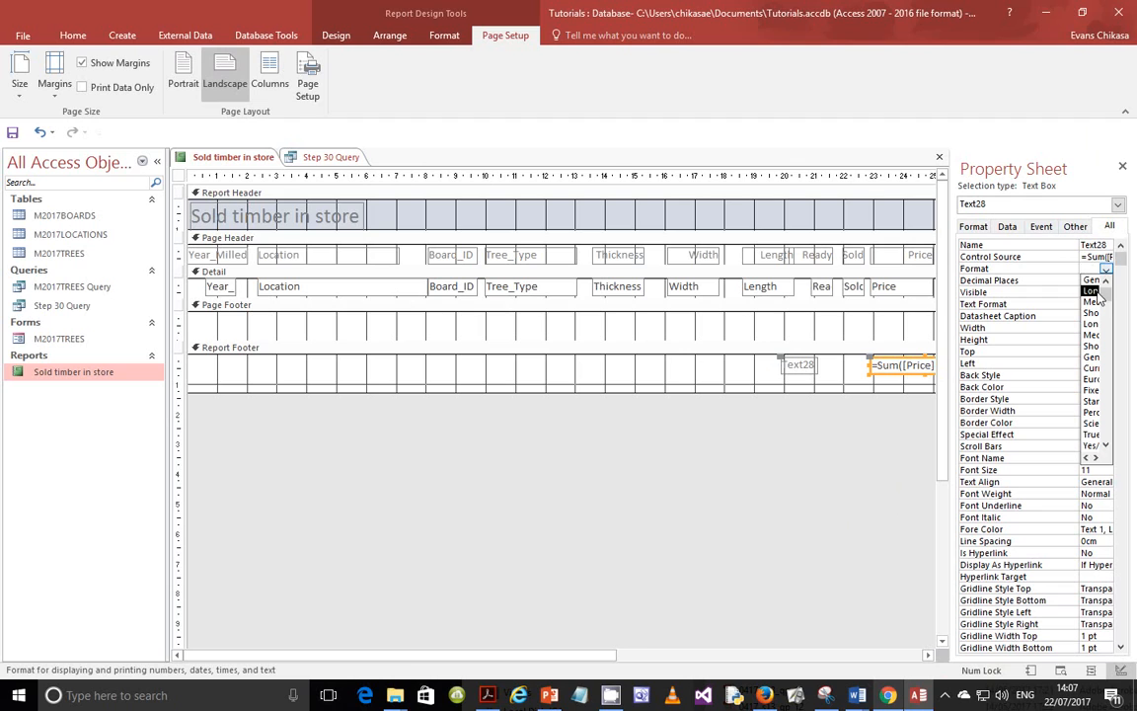
left_click(1091, 369)
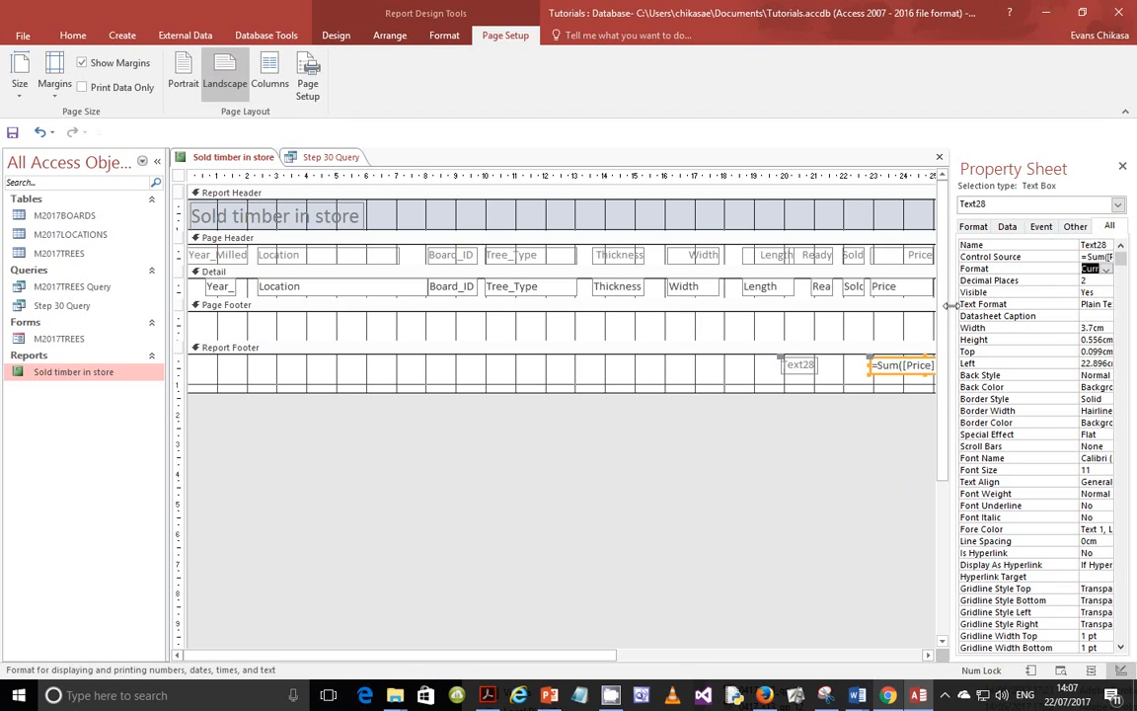
left_click_drag(949, 307, 892, 308)
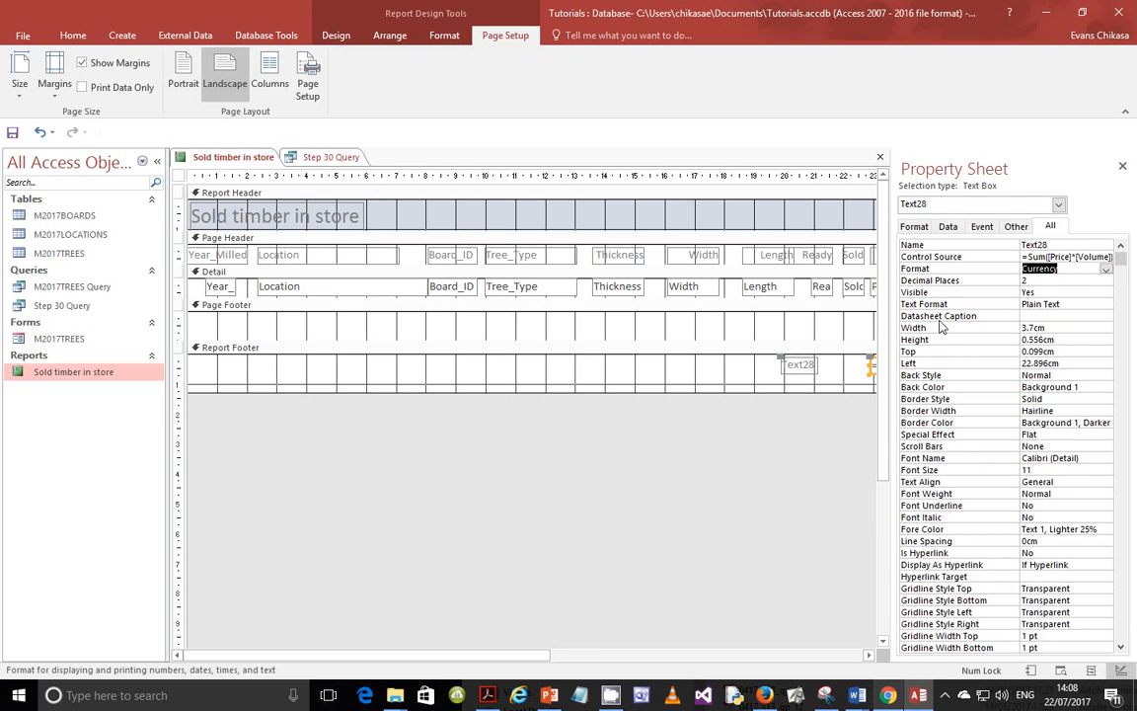
left_click(1122, 169)
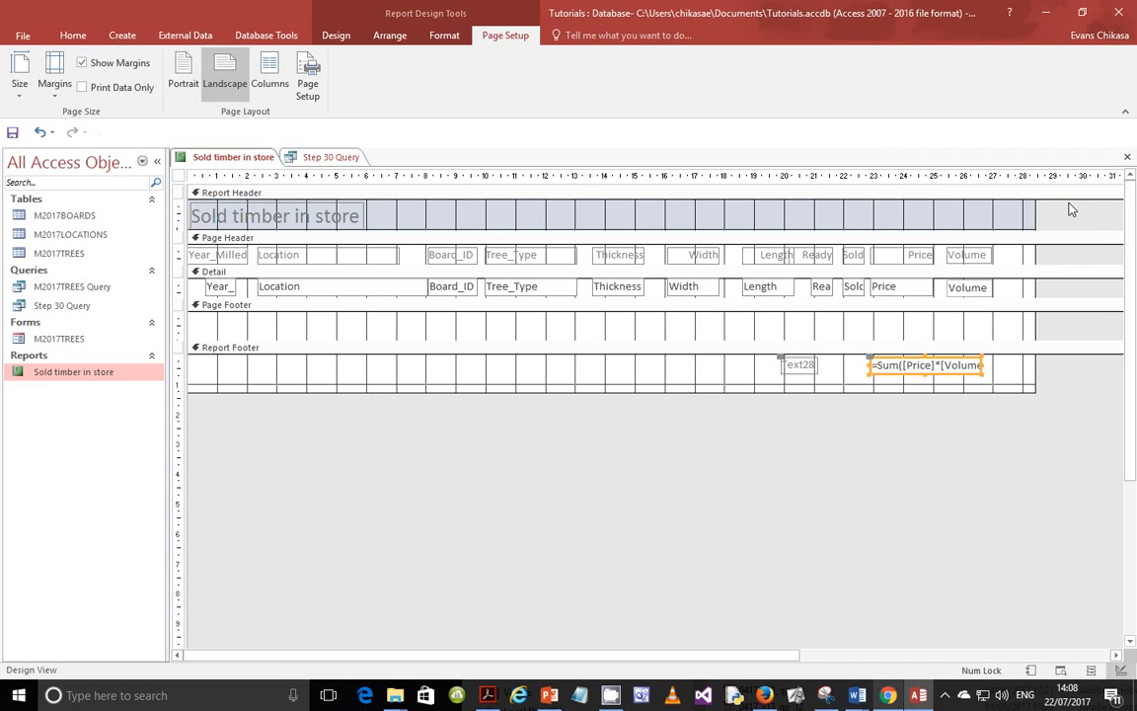
- In Layout View, narrow the total text box at the report's end to about 2.2 cm so it lines up beneath the Price column
right_click(86, 372)
left_click(135, 398)
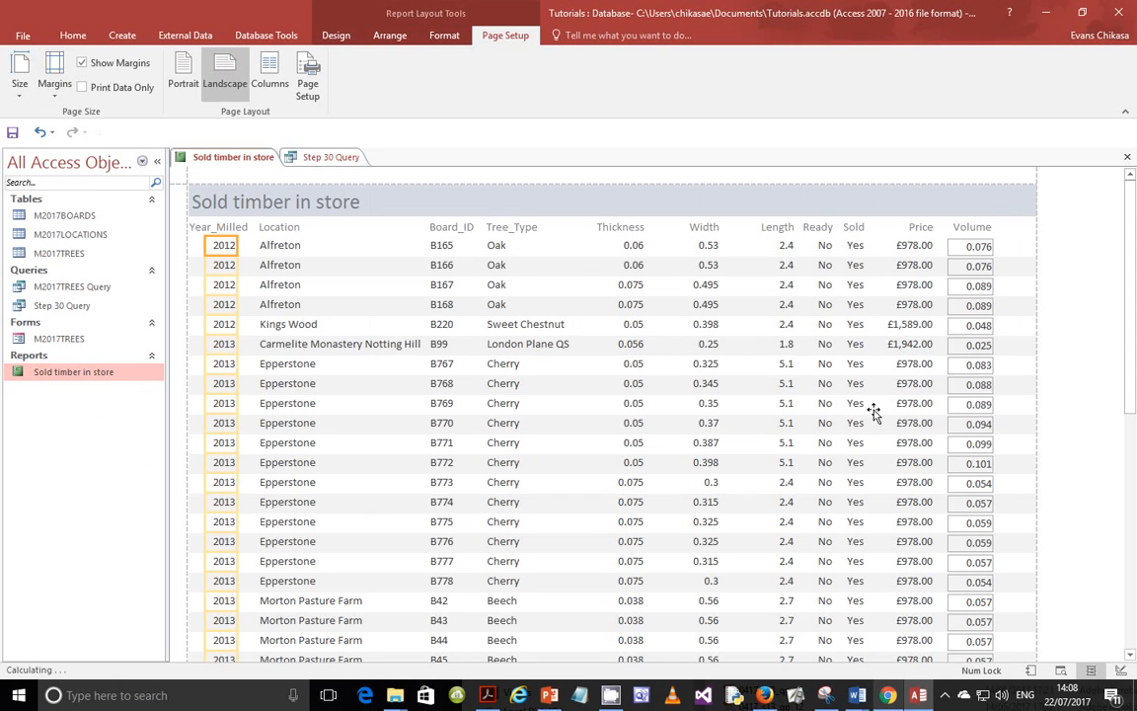
scroll(972, 454, "down", 6)
scroll(967, 479, "down", 5)
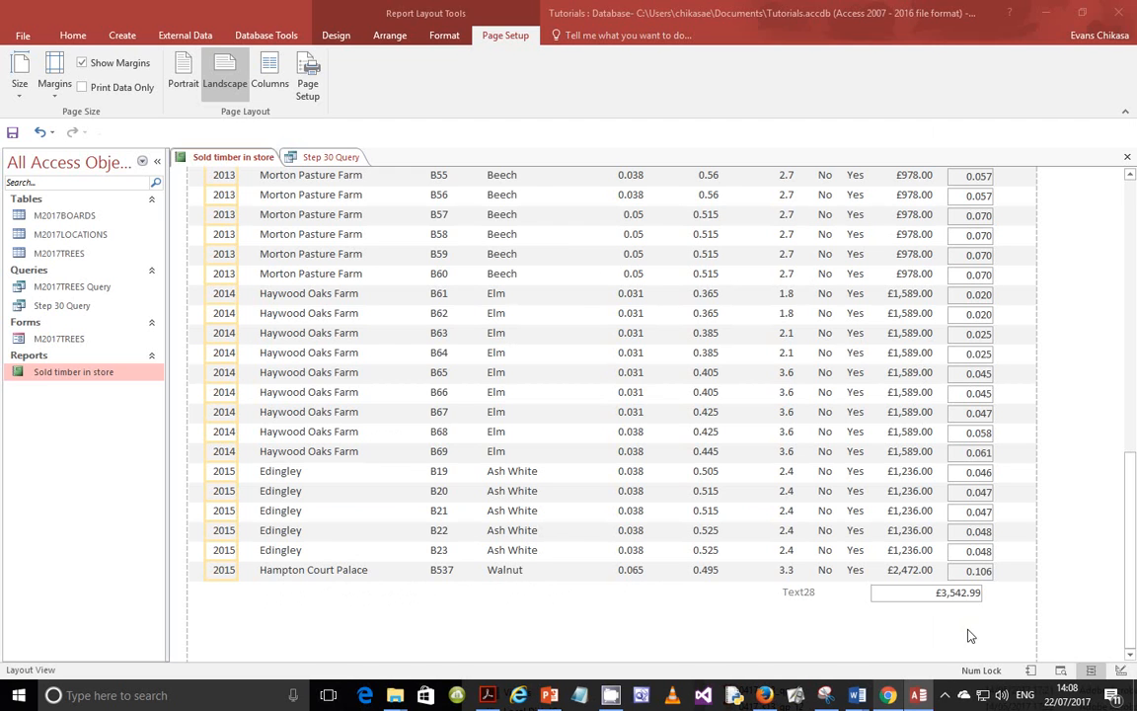
left_click(974, 593)
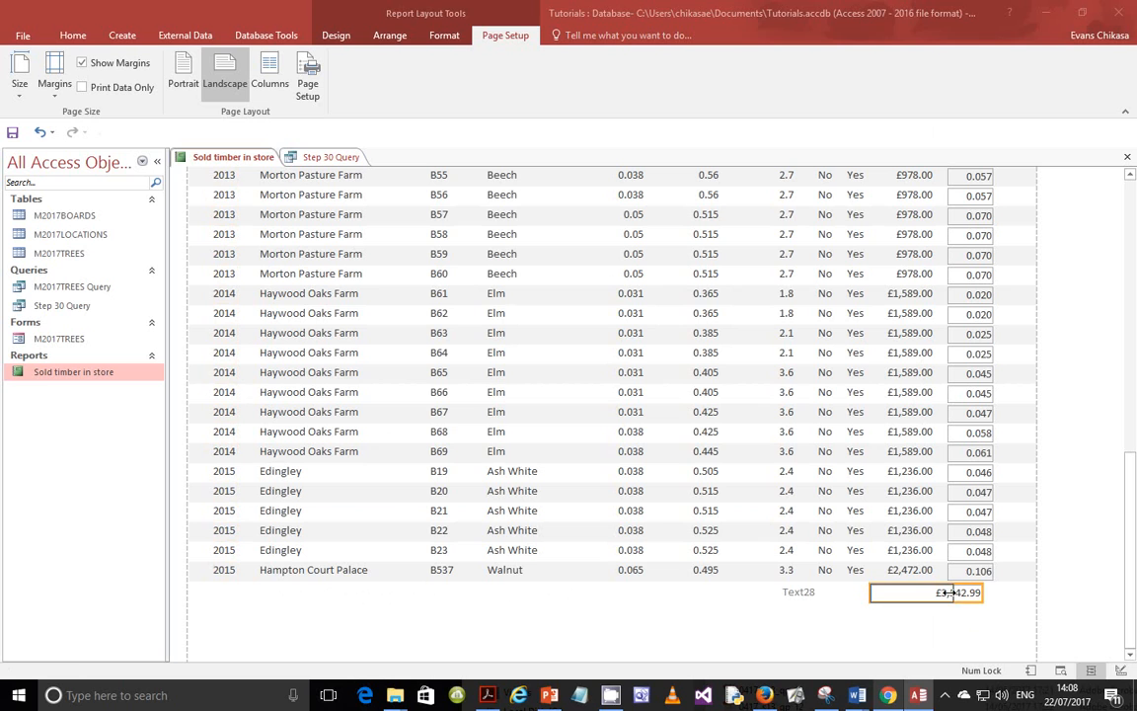
left_click_drag(936, 592, 934, 597)
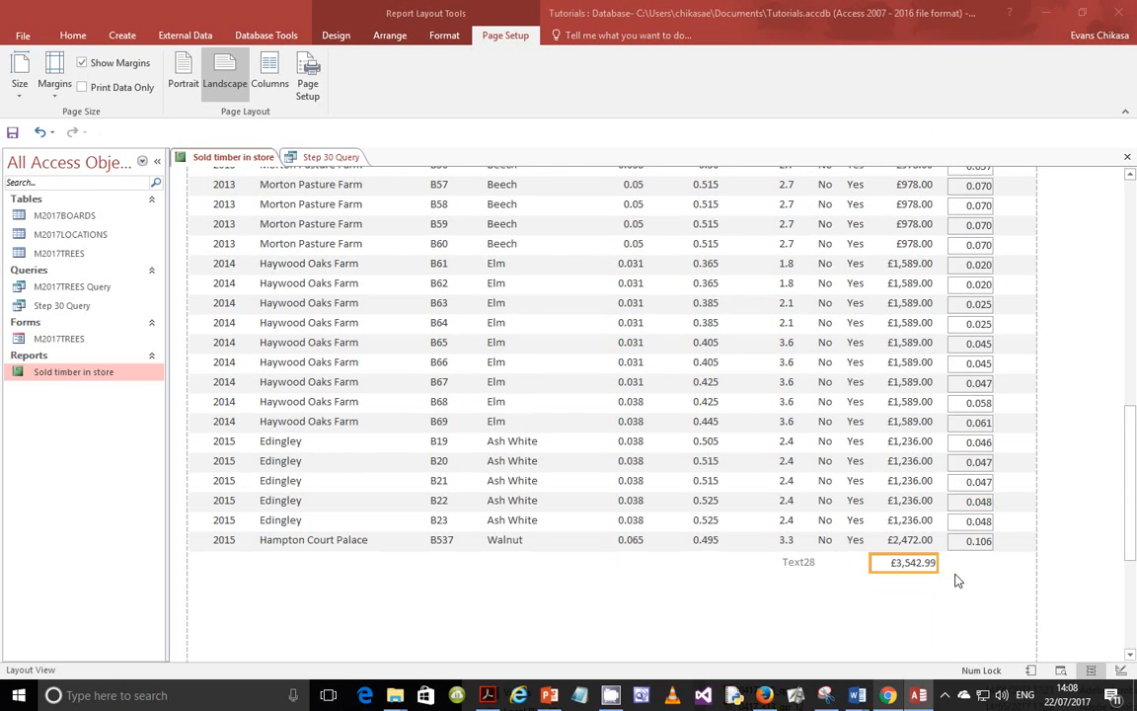
left_click(955, 579)
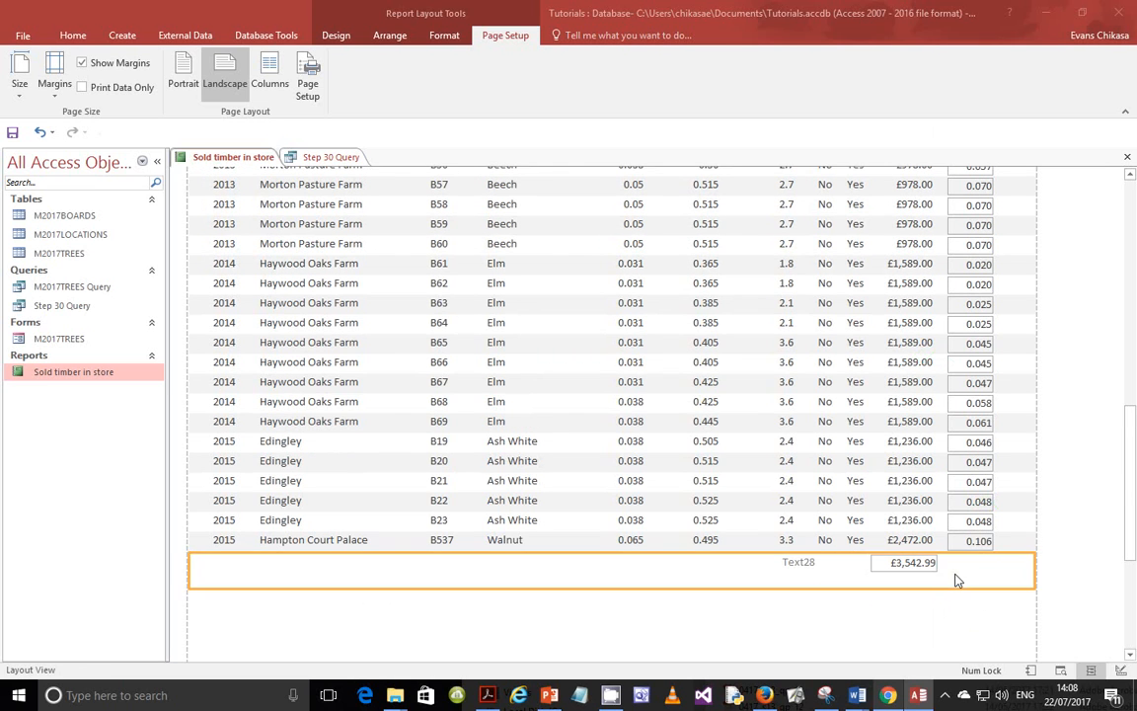
- Replace the caption of the label beside the total with "Value of this stock", copied from the question paper in Acrobat Reader
left_click(793, 565)
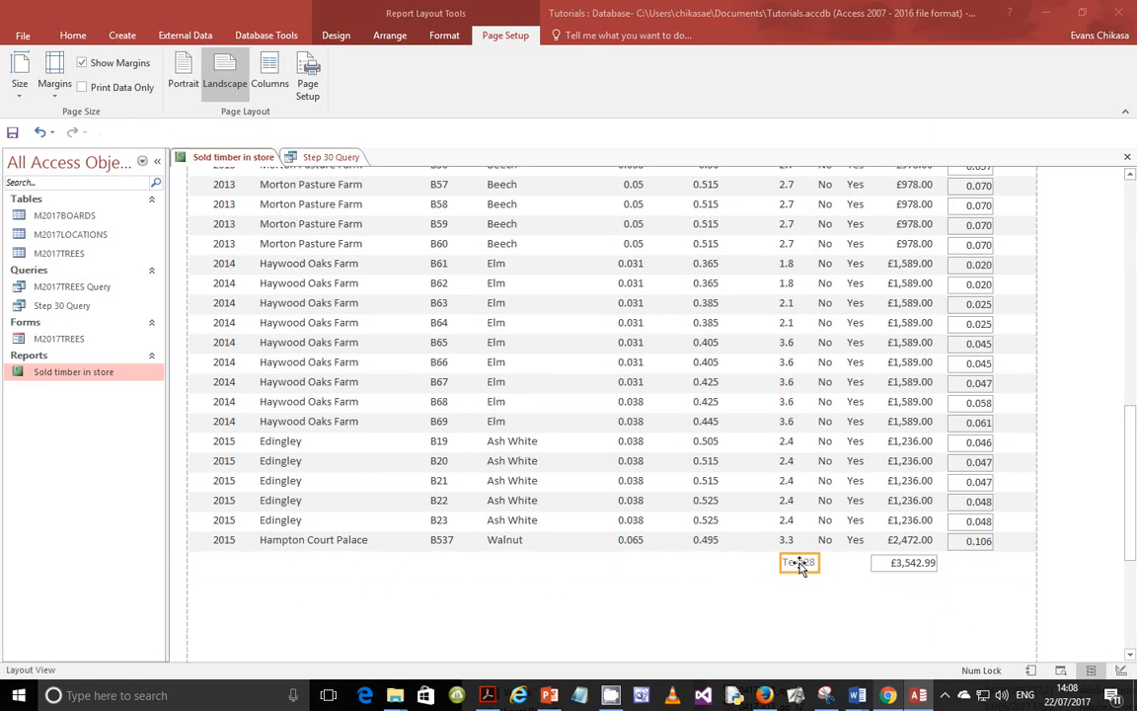
left_click(802, 567)
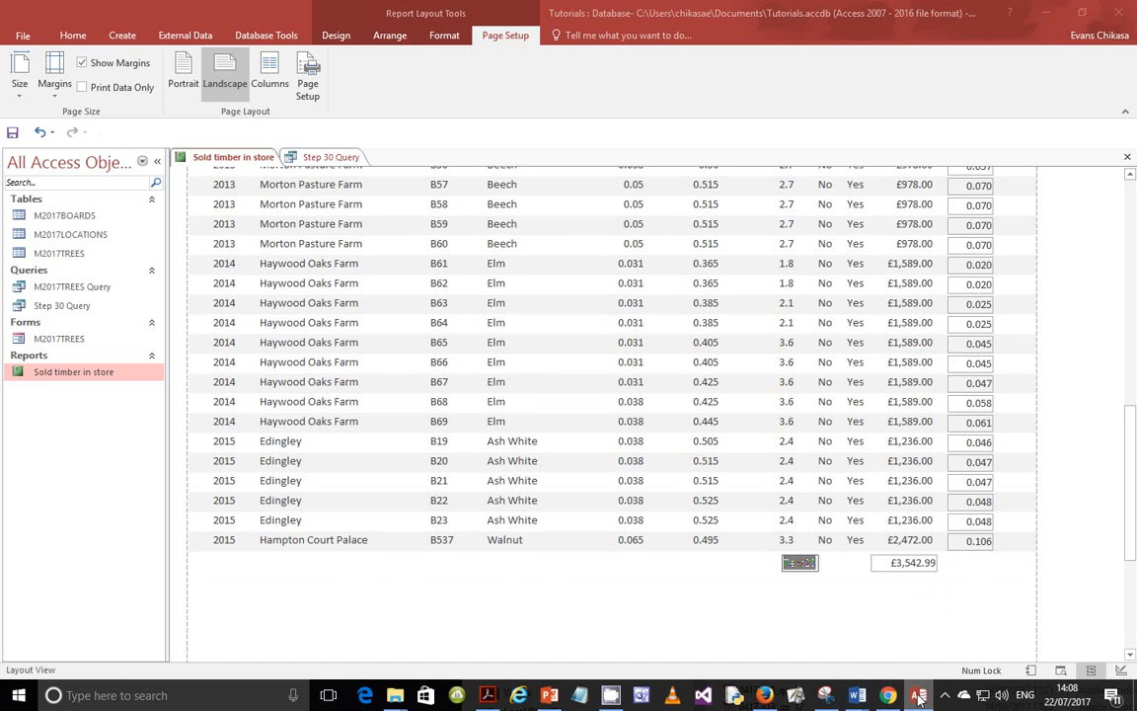
left_click(488, 695)
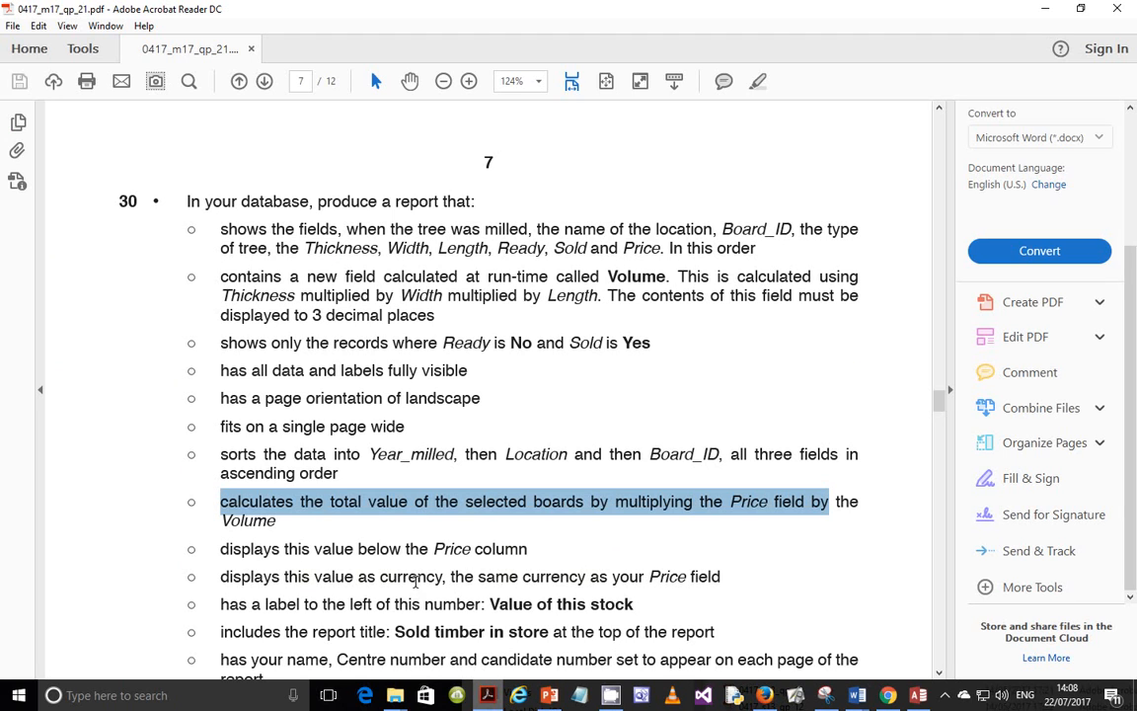
left_click_drag(219, 576, 768, 578)
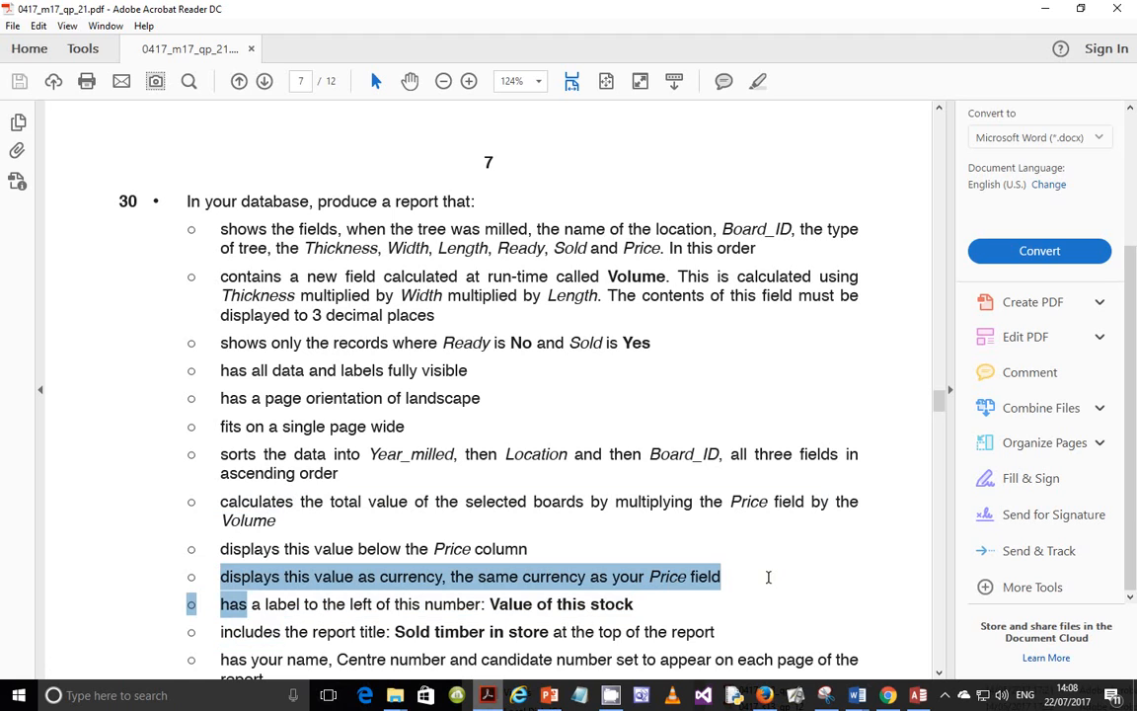
left_click(256, 602)
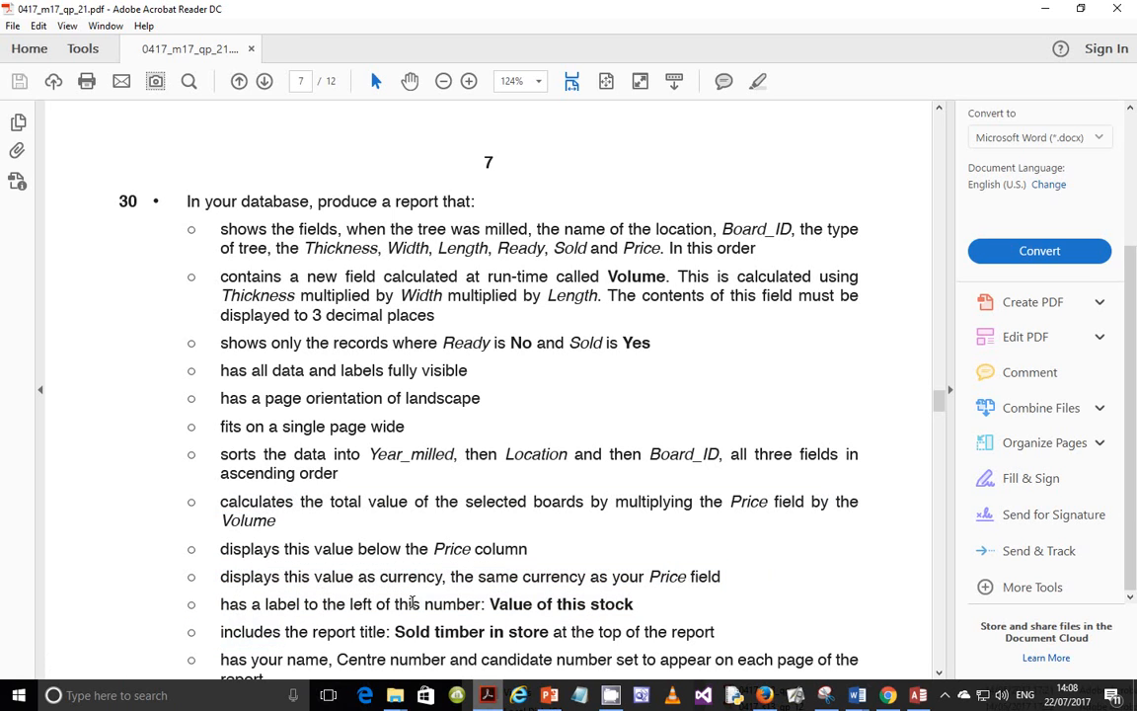
left_click_drag(490, 605, 609, 602)
key("ctrl+c")
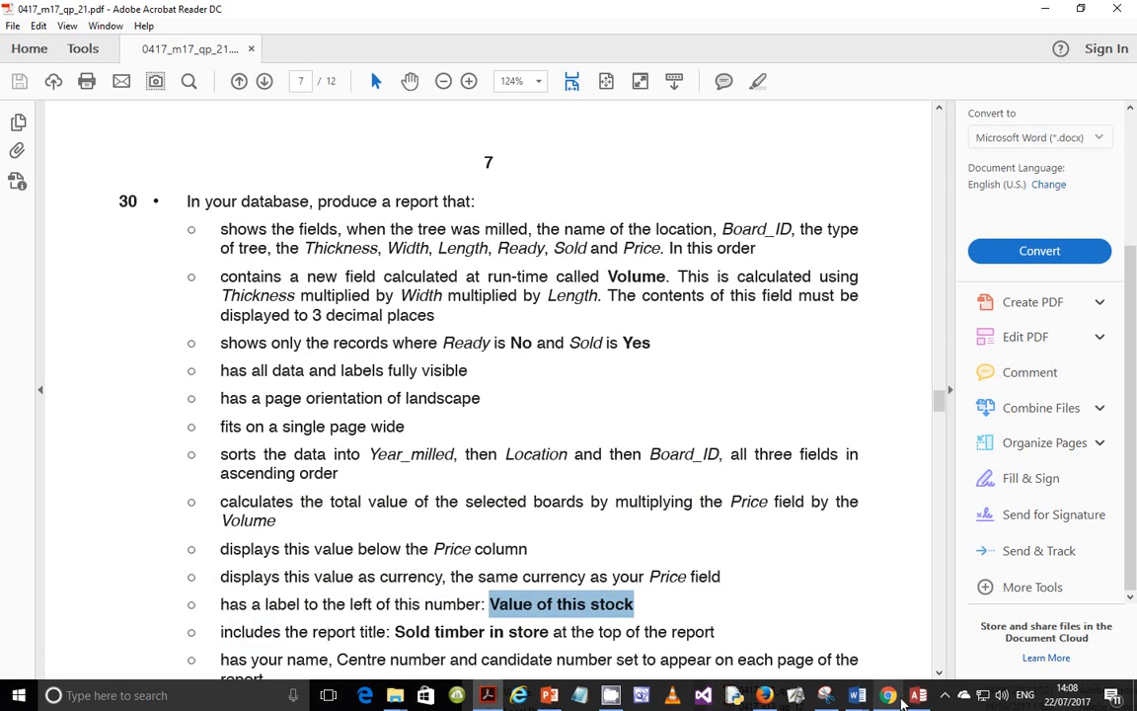
left_click(914, 696)
left_click(805, 566)
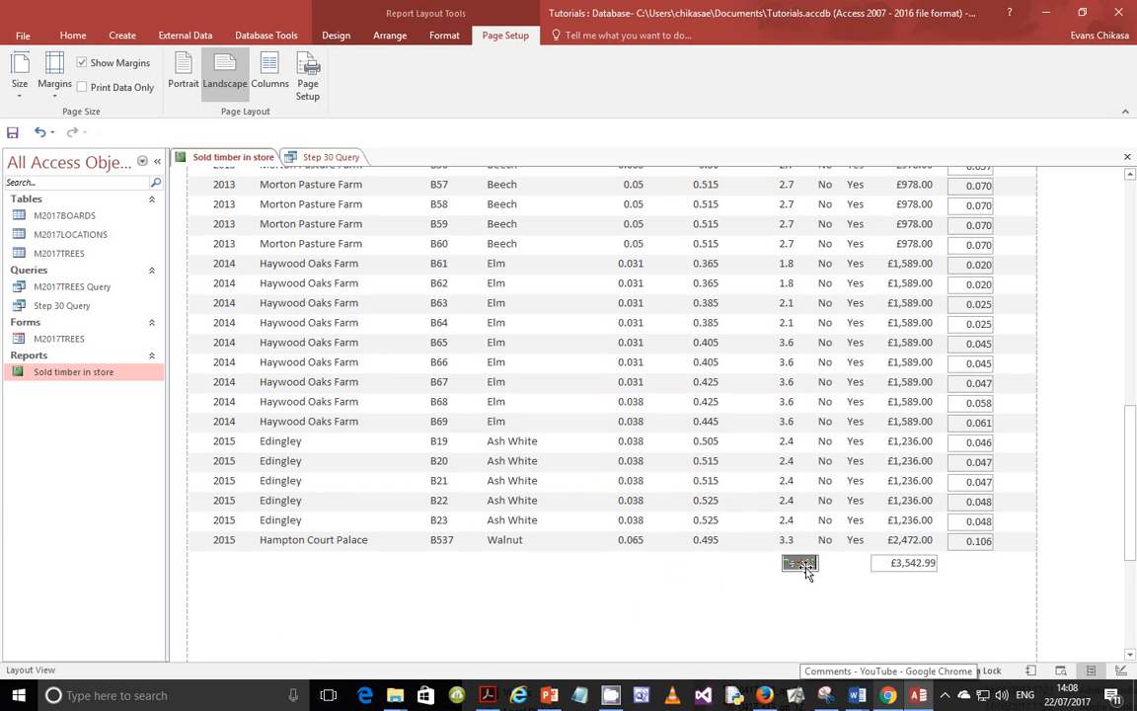
key("ctrl+v")
left_click(872, 601)
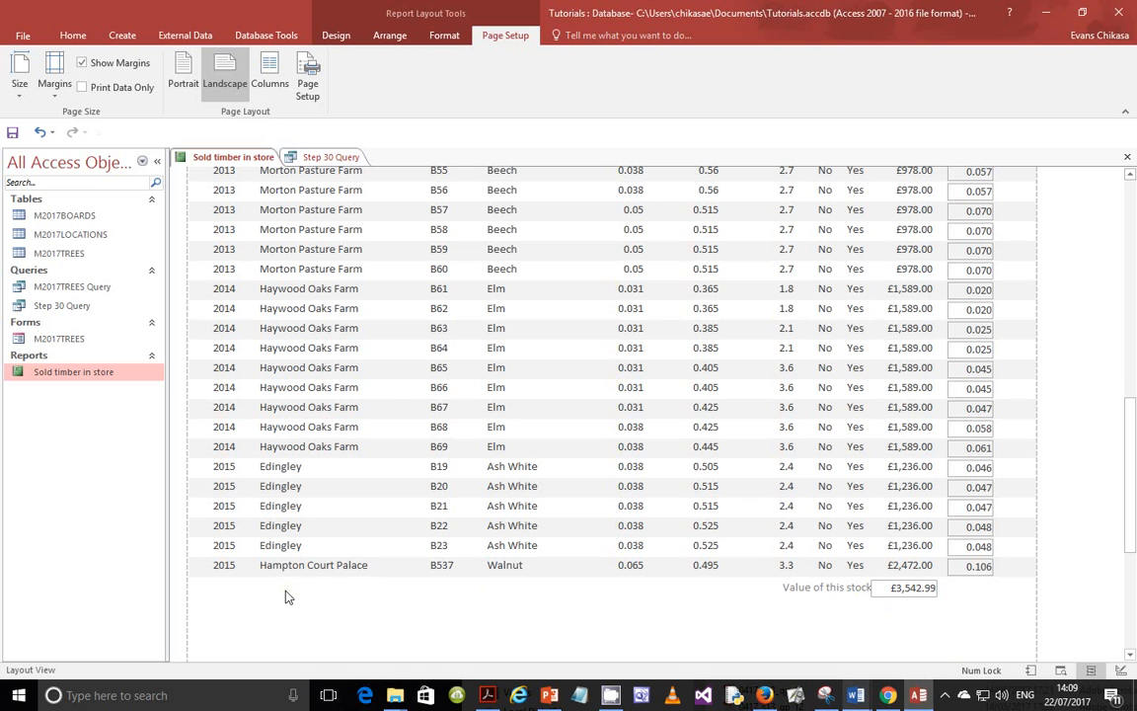
- Read question 30's remaining requirements in Acrobat Reader, checking the report in Access against them, including the candidate details needed on each page
left_click(335, 35)
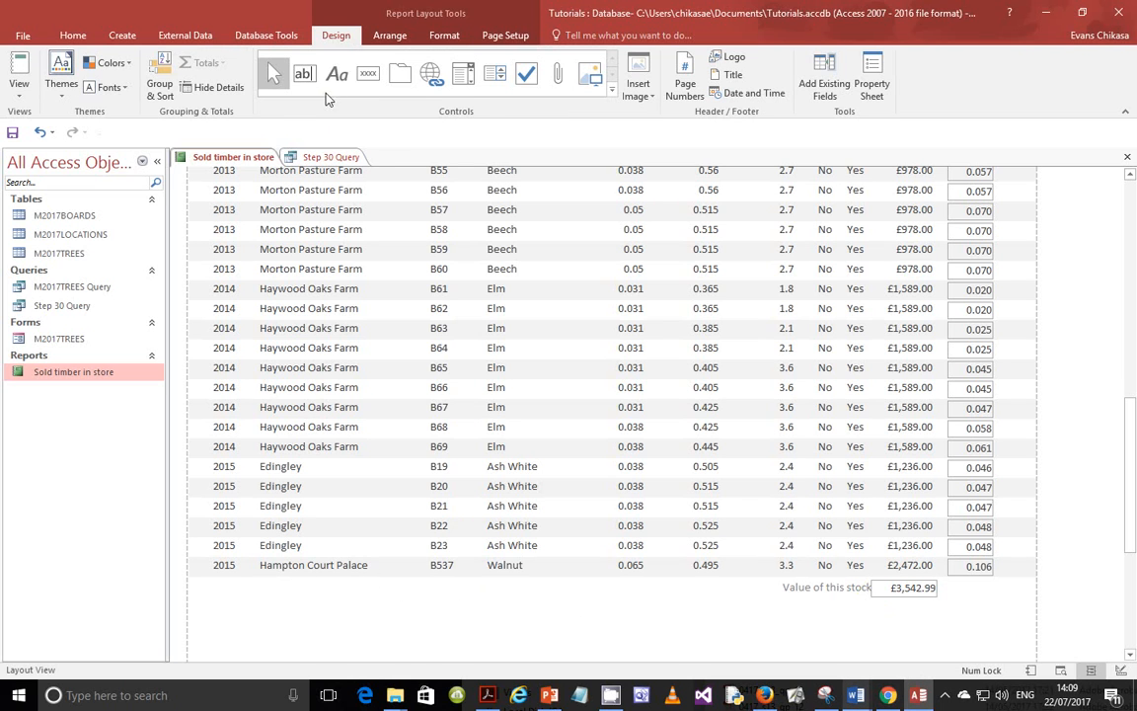
left_click(488, 695)
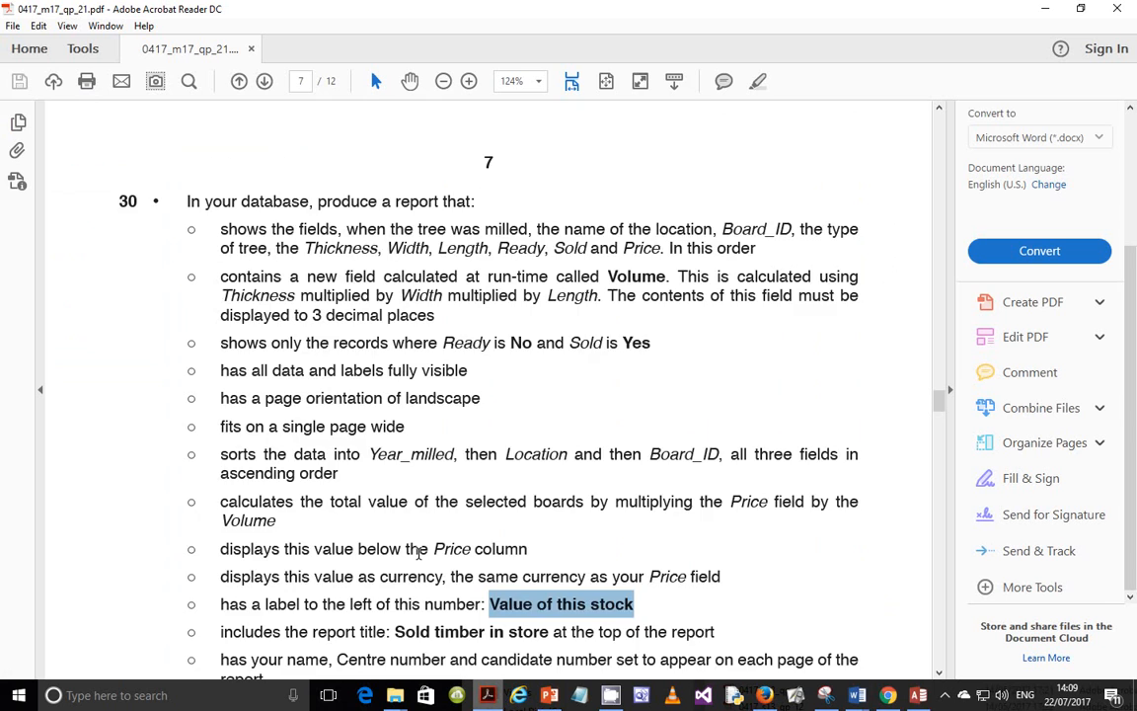
scroll(416, 548, "down", 3)
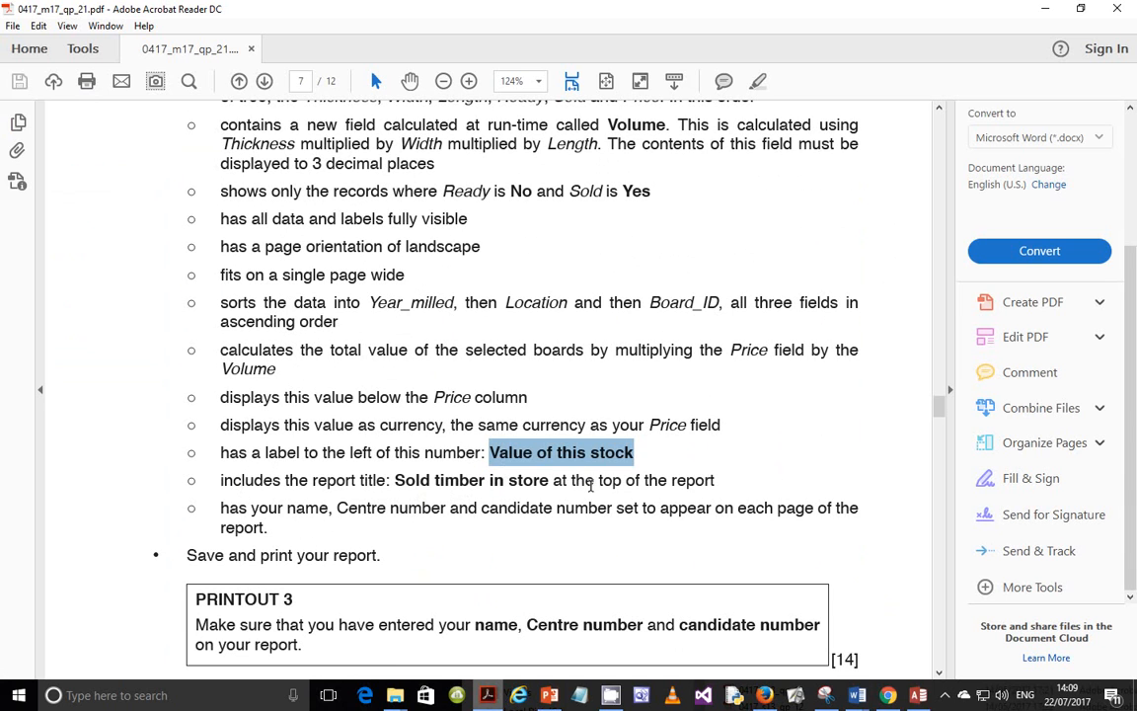
left_click(918, 695)
scroll(572, 288, "up", 5)
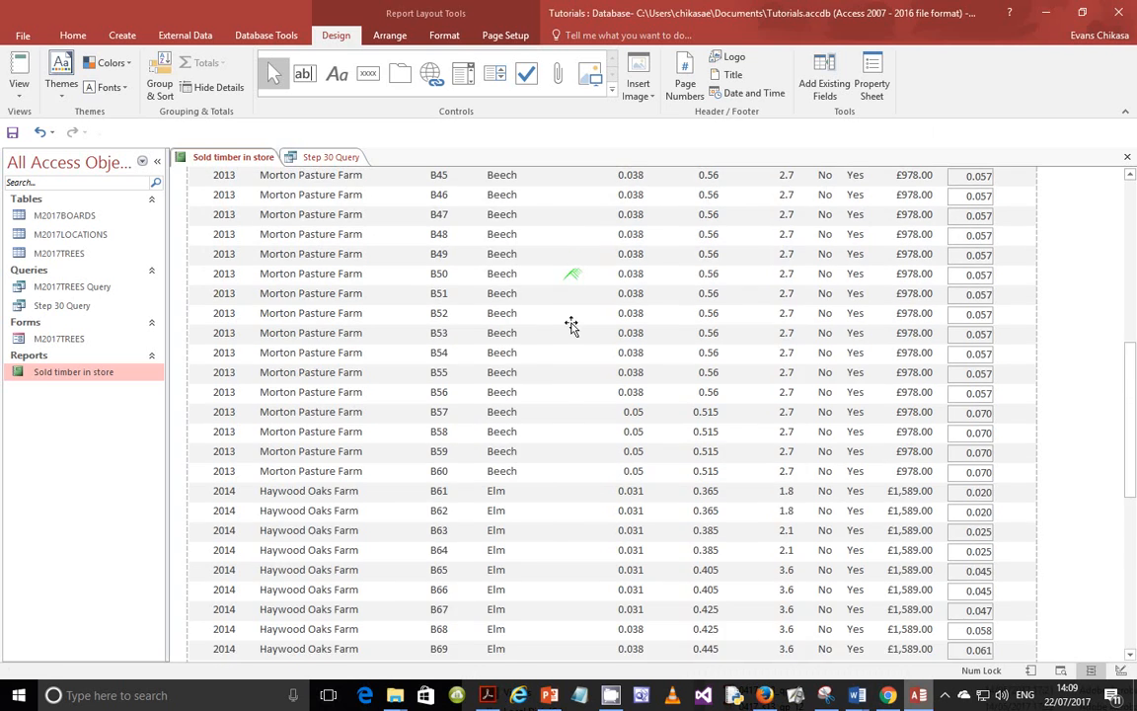
left_click_drag(1132, 354, 1122, 590)
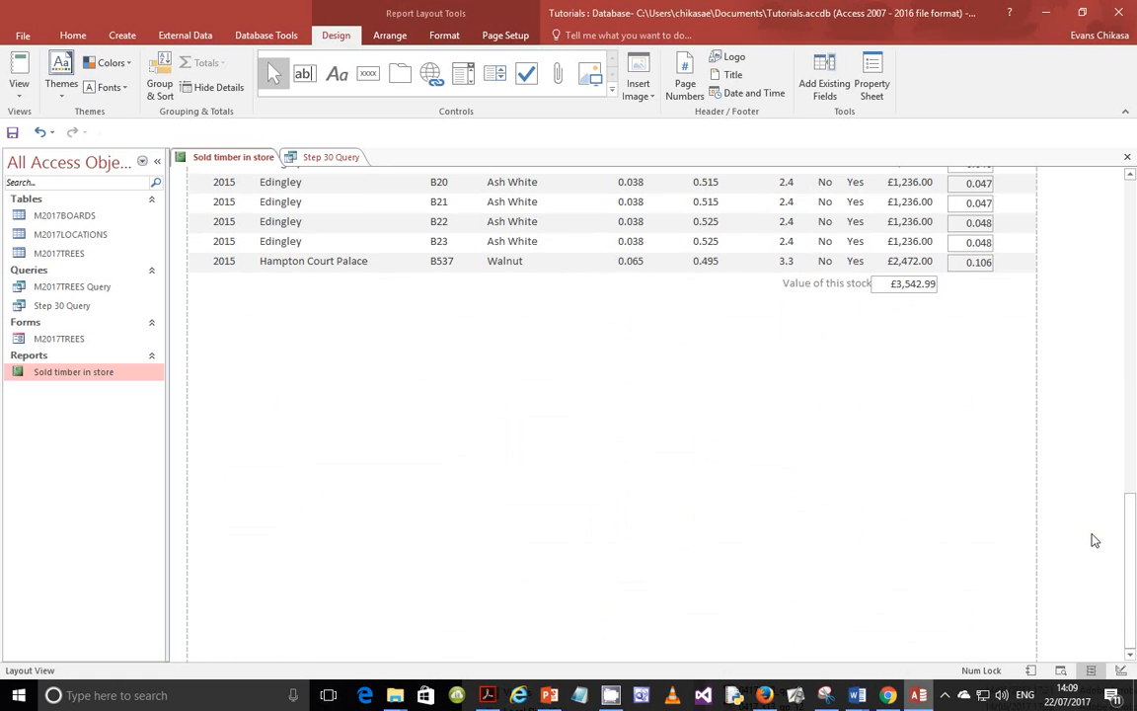
left_click(488, 695)
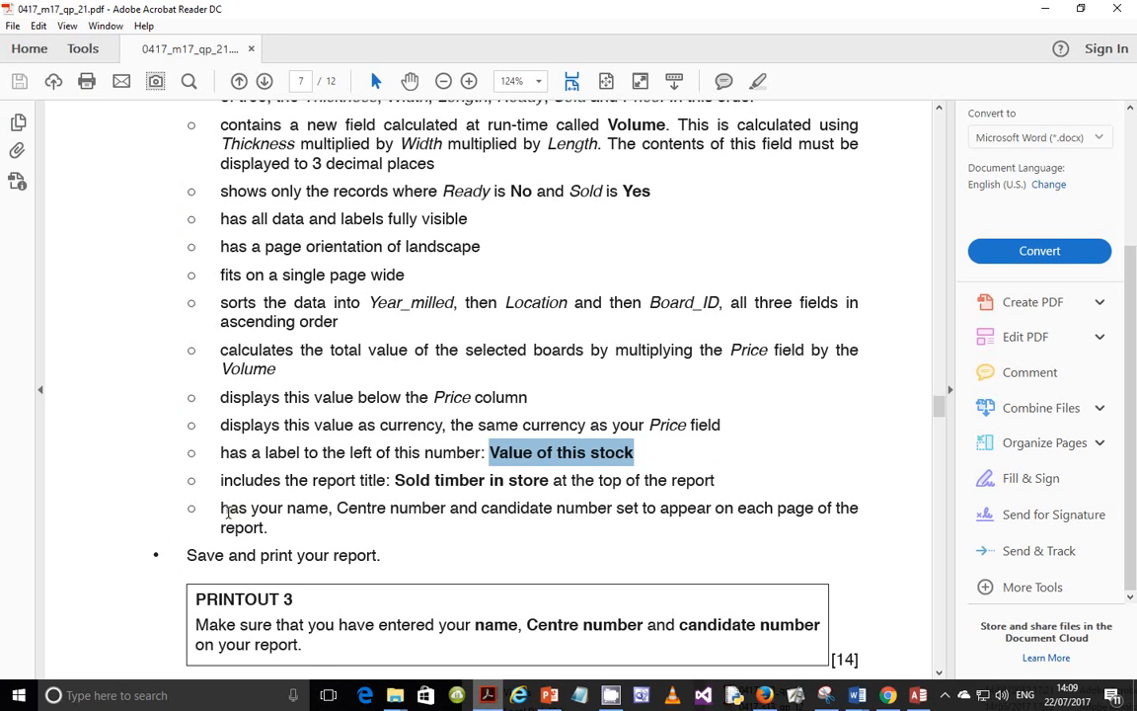
left_click_drag(228, 513, 549, 521)
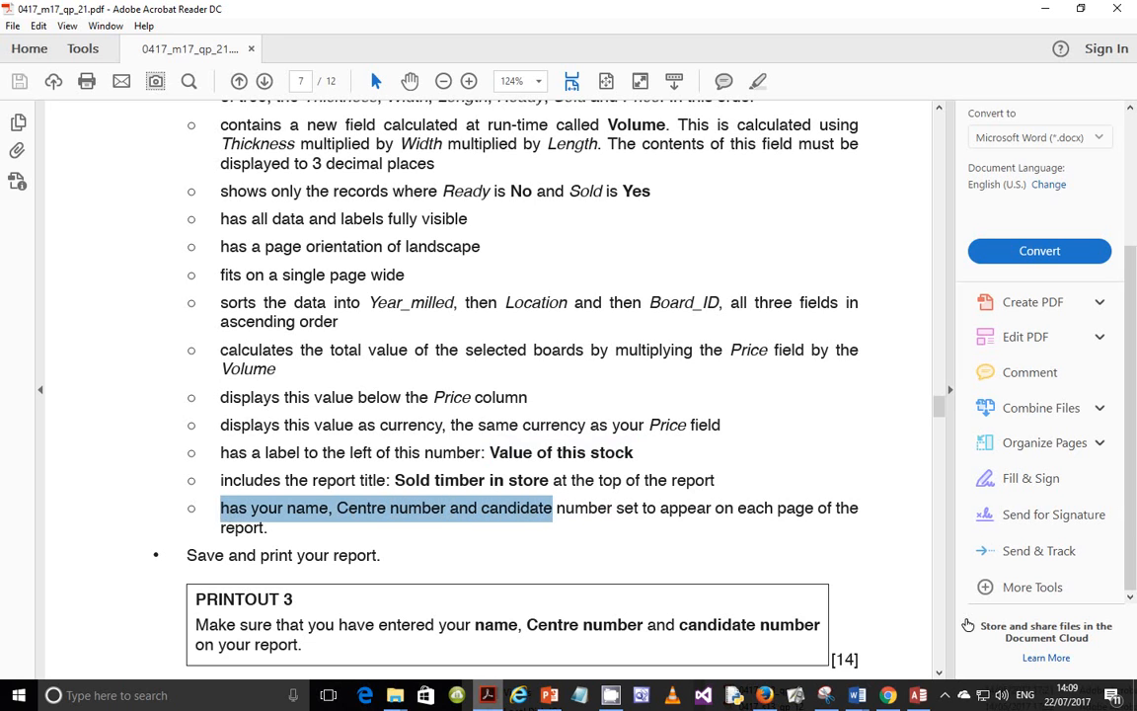
left_click(916, 699)
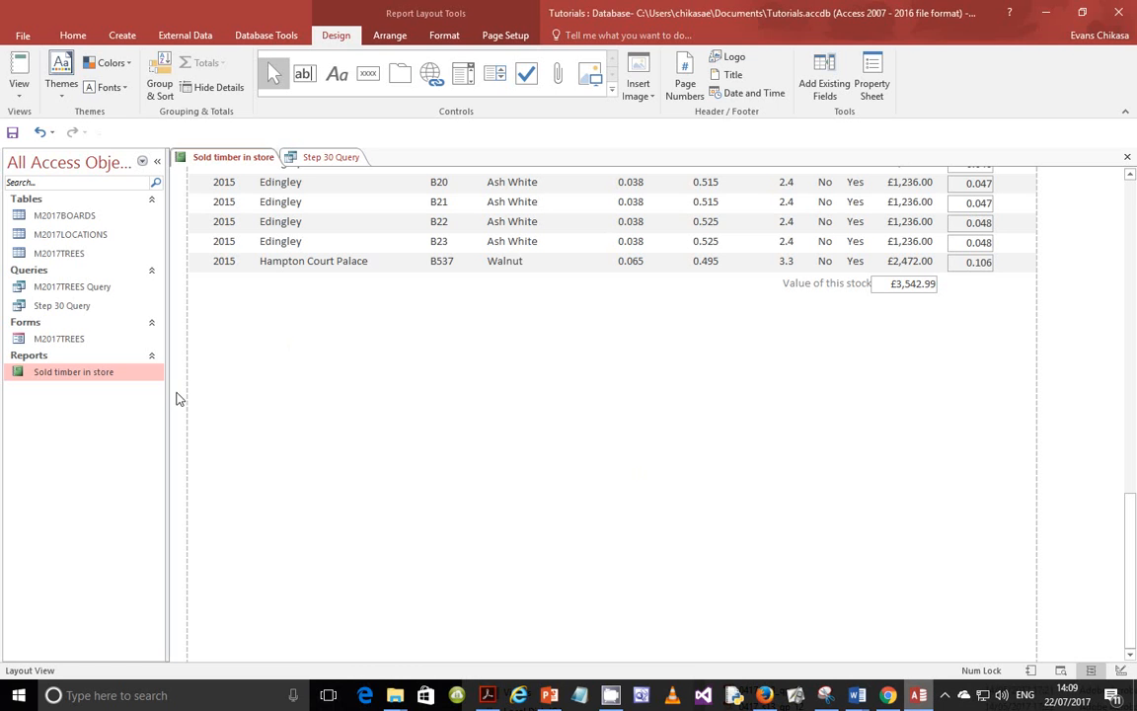
- Switch the report to Design View and expand the Page Footer section to about 0.7 cm high
right_click(74, 371)
left_click(109, 409)
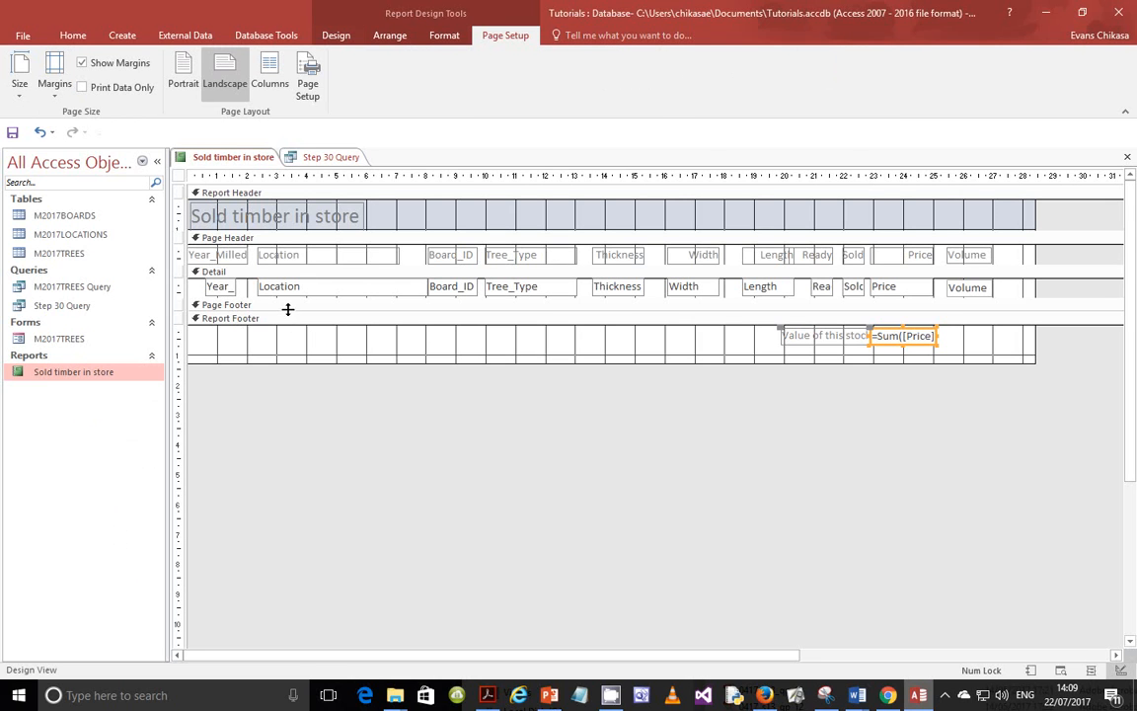
left_click(288, 318)
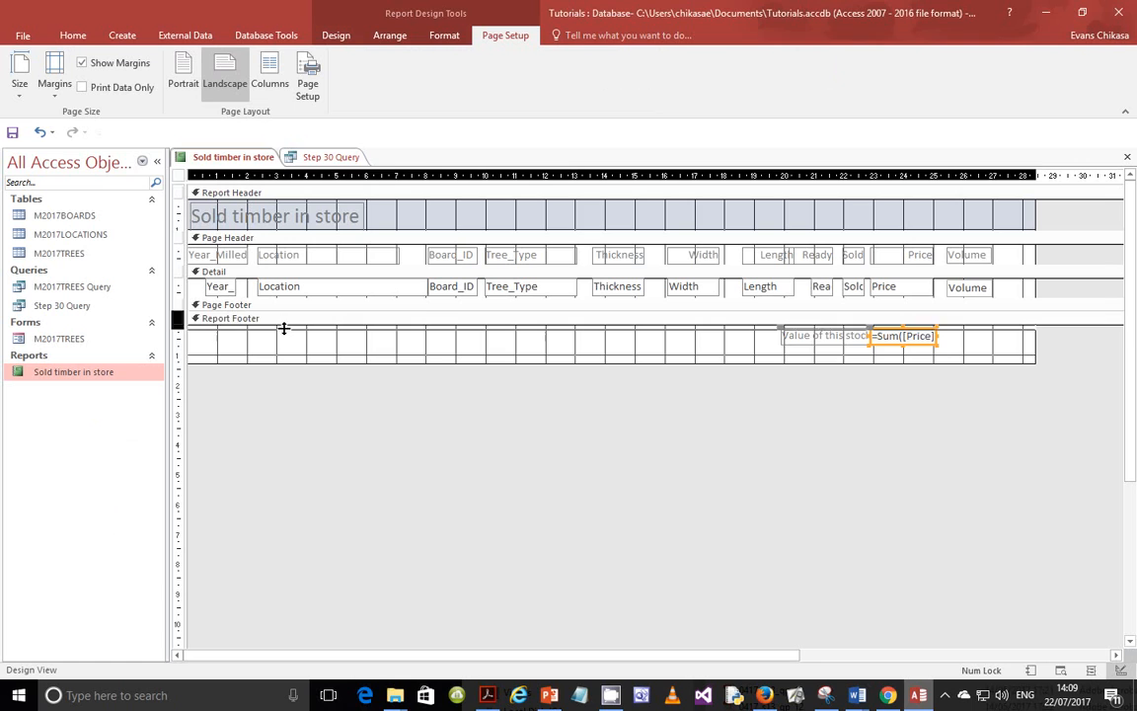
left_click_drag(283, 327, 285, 347)
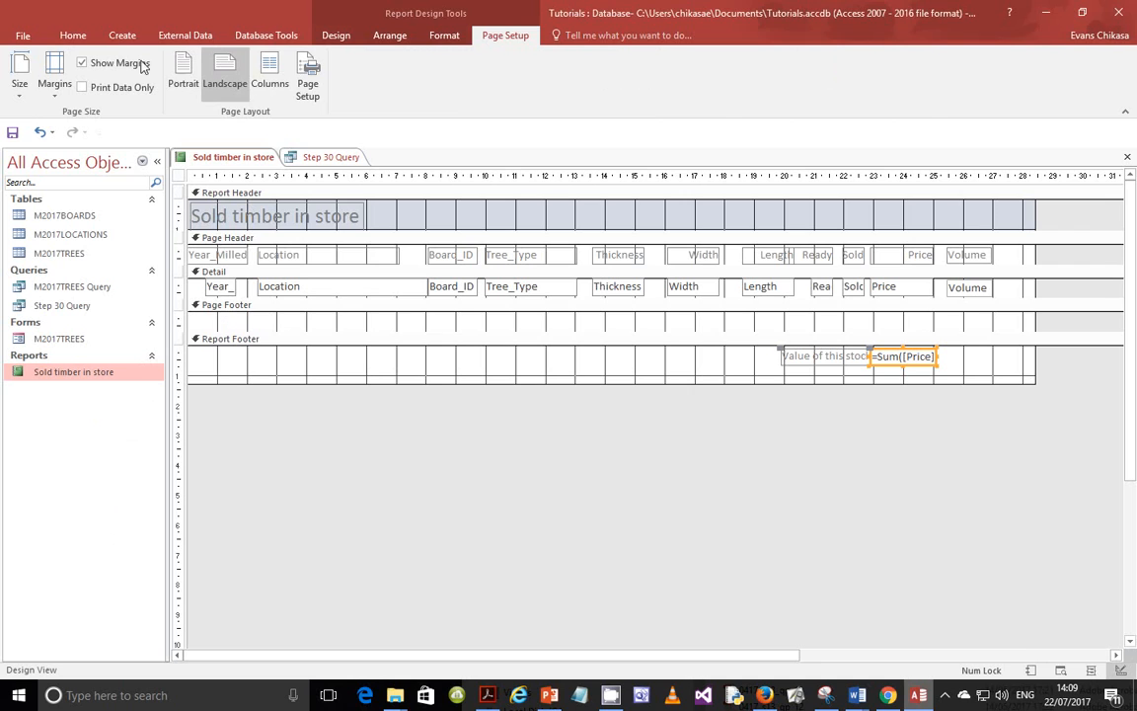
- Add a label about 6 cm wide near the left of the Page Footer containing the candidate's name, Centre number and candidate number
left_click(335, 36)
left_click(336, 74)
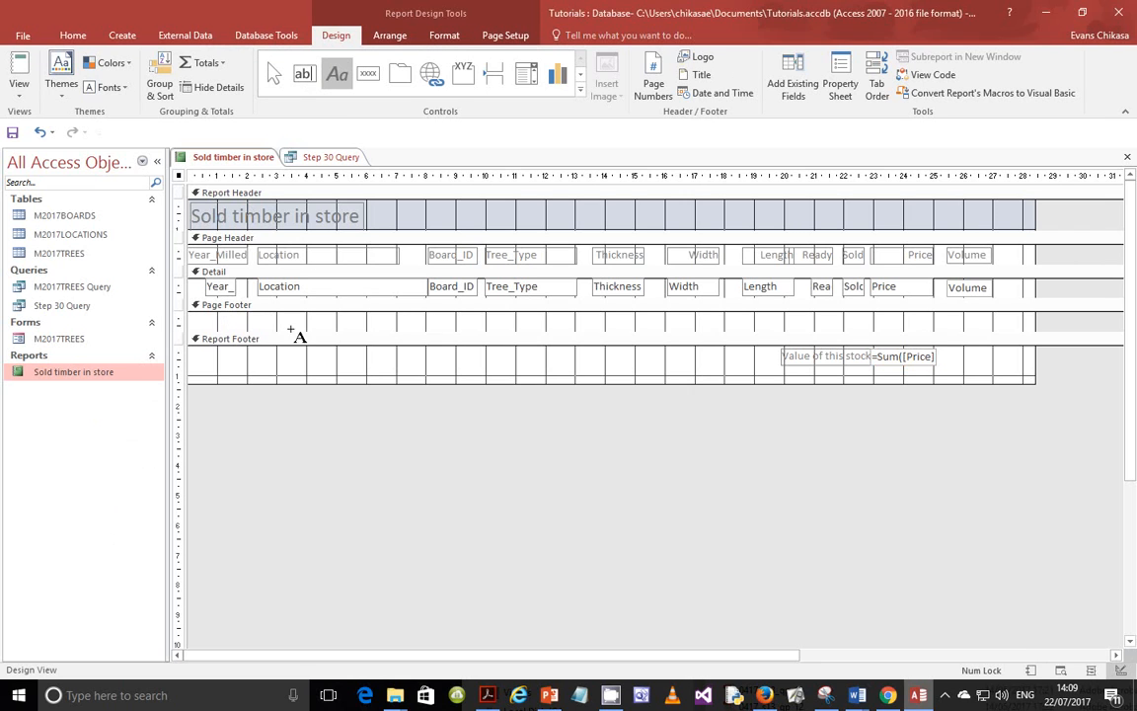
left_click_drag(211, 316, 395, 331)
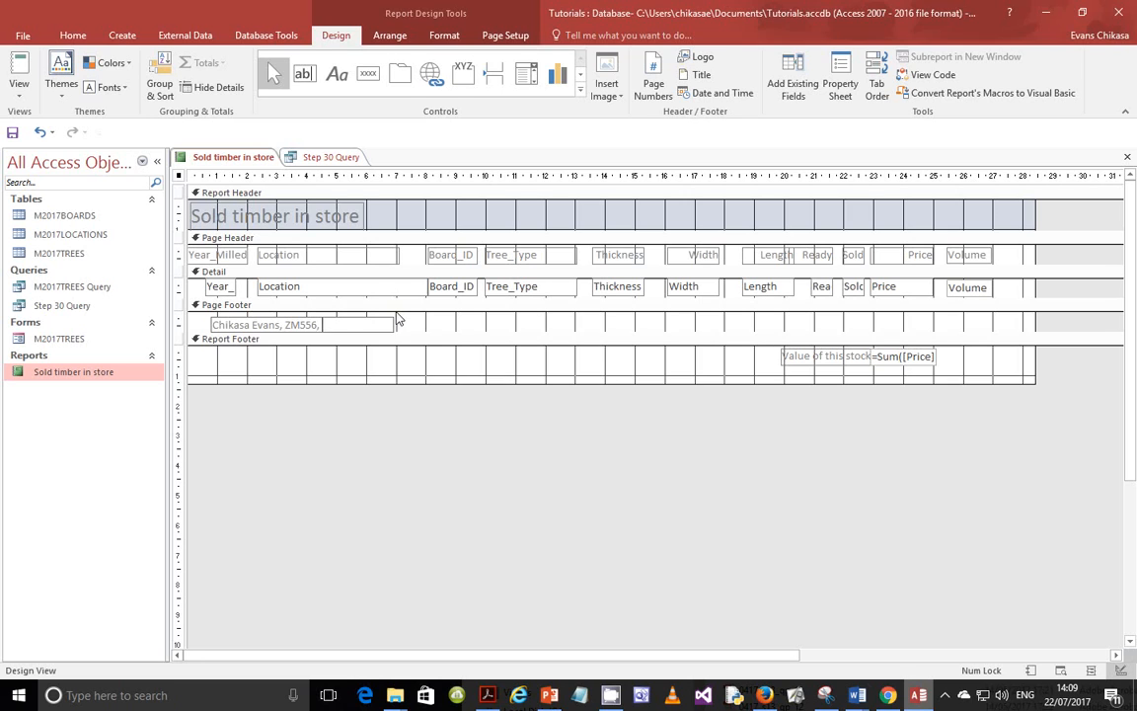
left_click(395, 323)
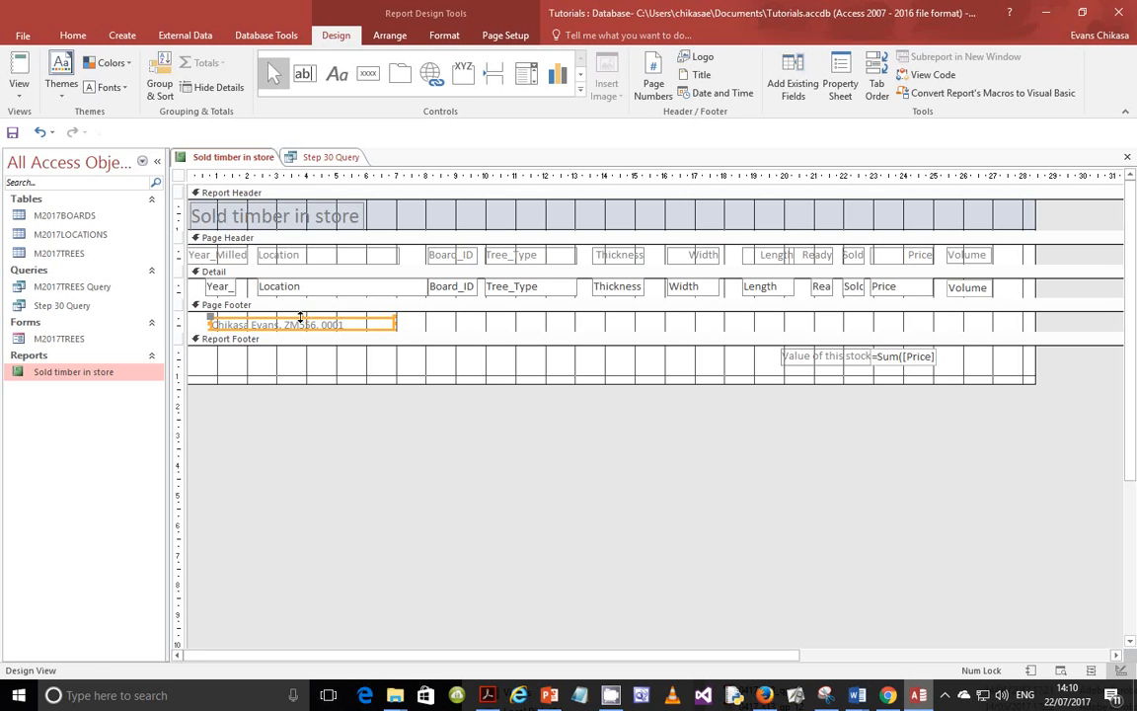
left_click_drag(300, 318, 245, 317)
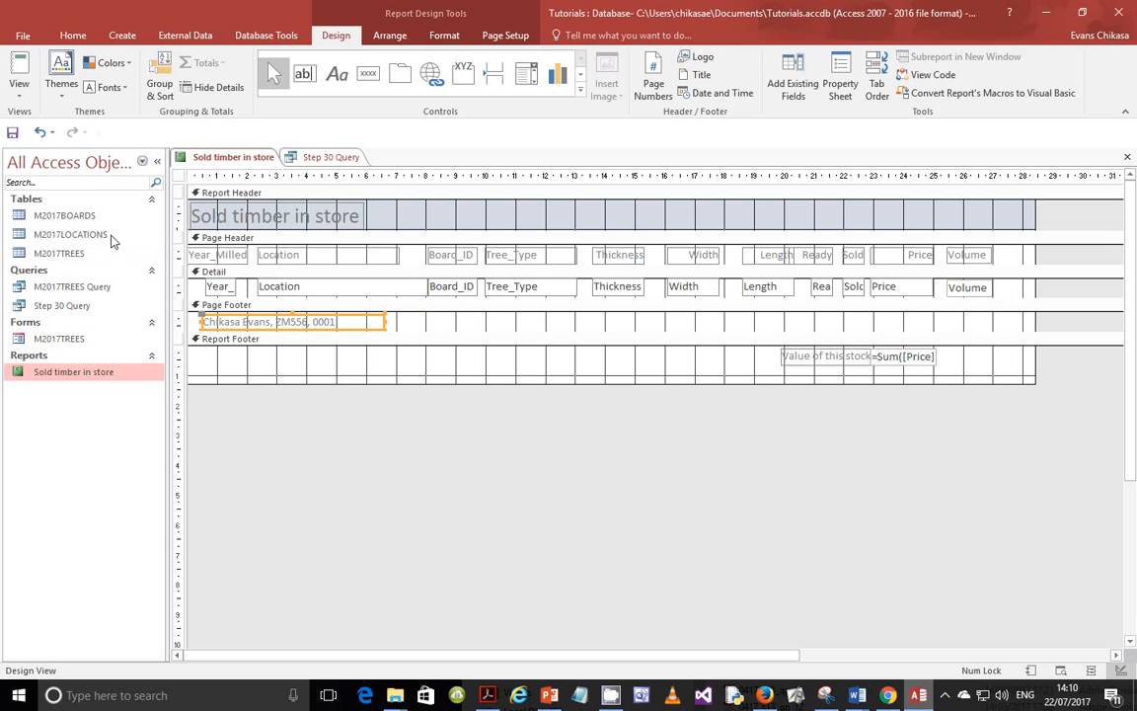
- Switch the report to Layout View and check the stock total and candidate details at its end
right_click(105, 372)
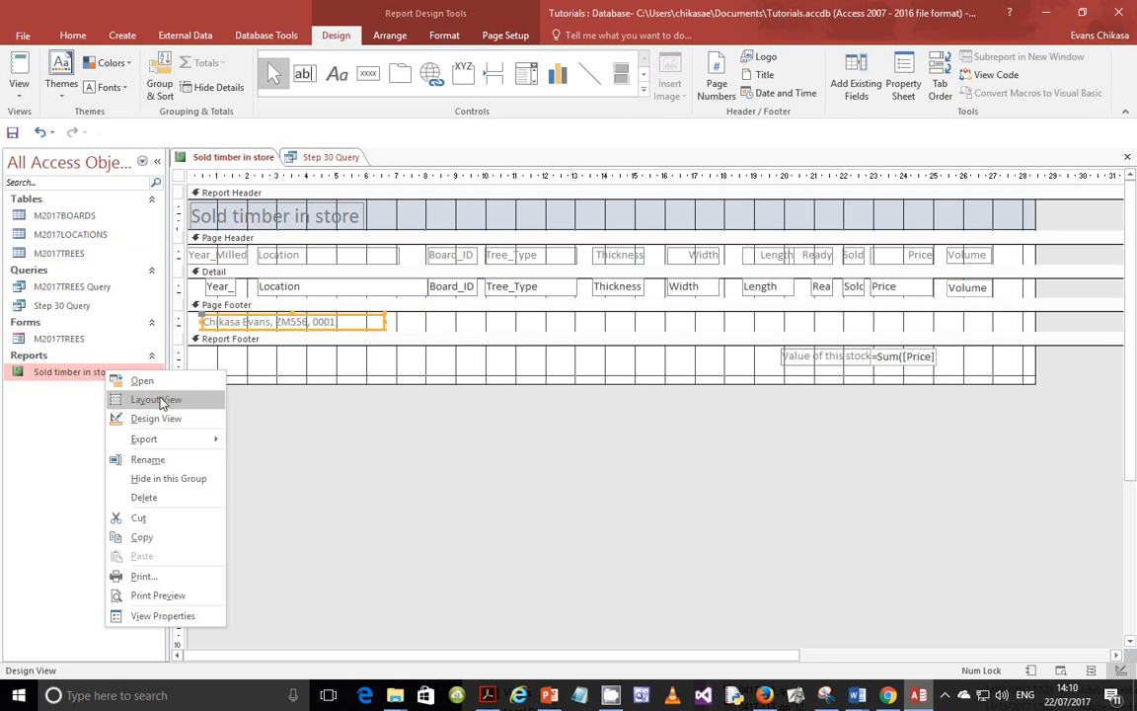
left_click(156, 399)
scroll(523, 479, "down", 15)
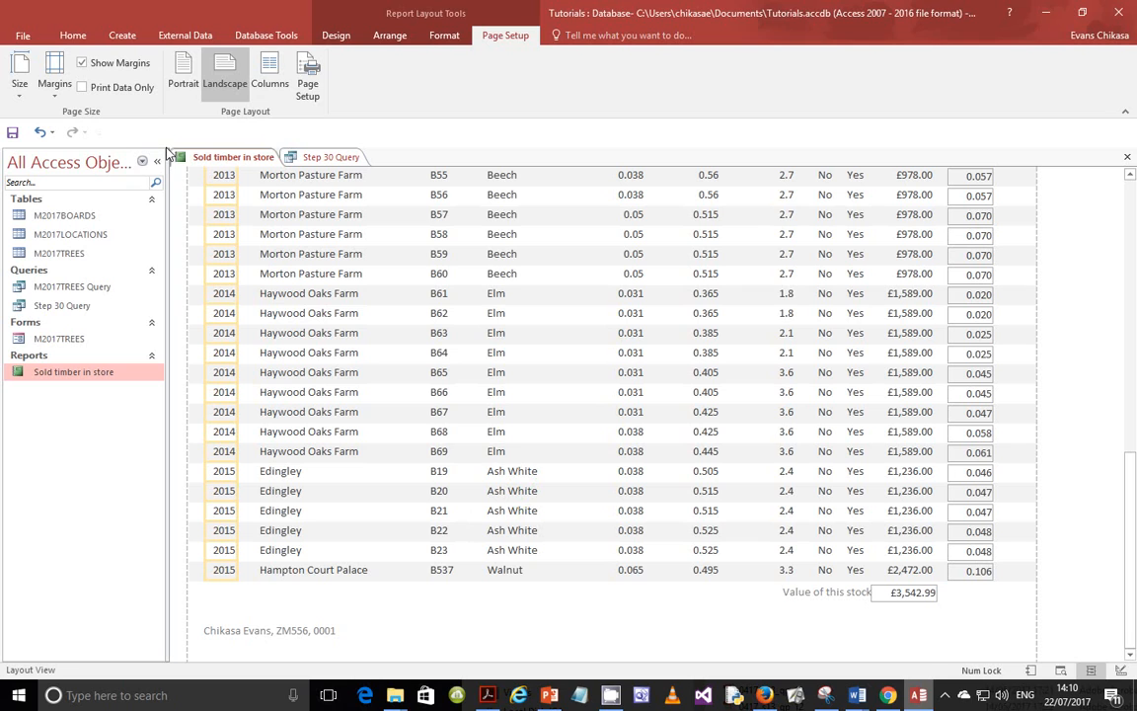
right_click(59, 373)
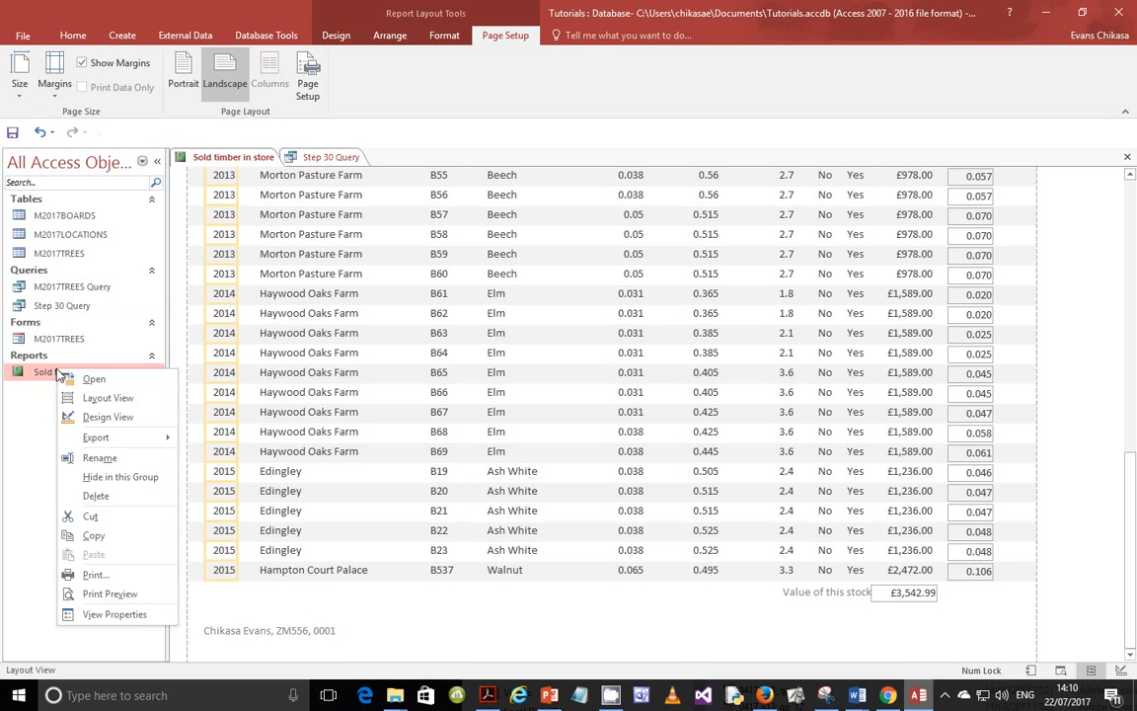
- Review all of question 30's report requirements in Acrobat Reader, from the field list to the print instruction, and return to the report in Access
left_click(485, 696)
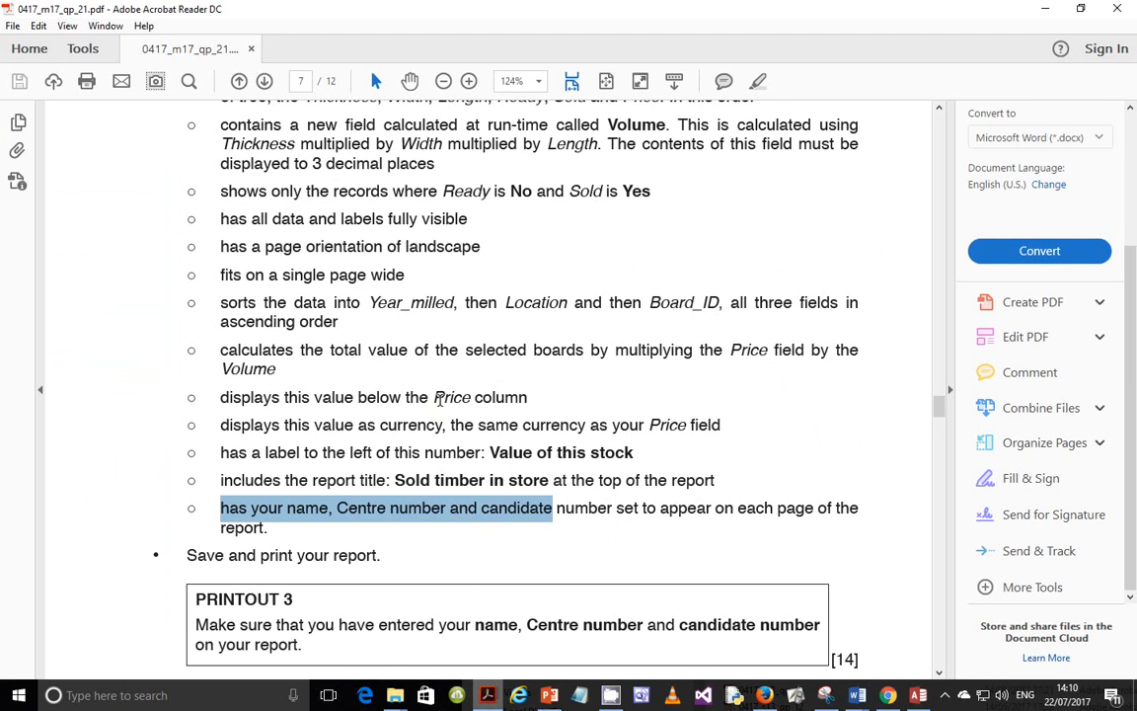
scroll(434, 395, "up", 3)
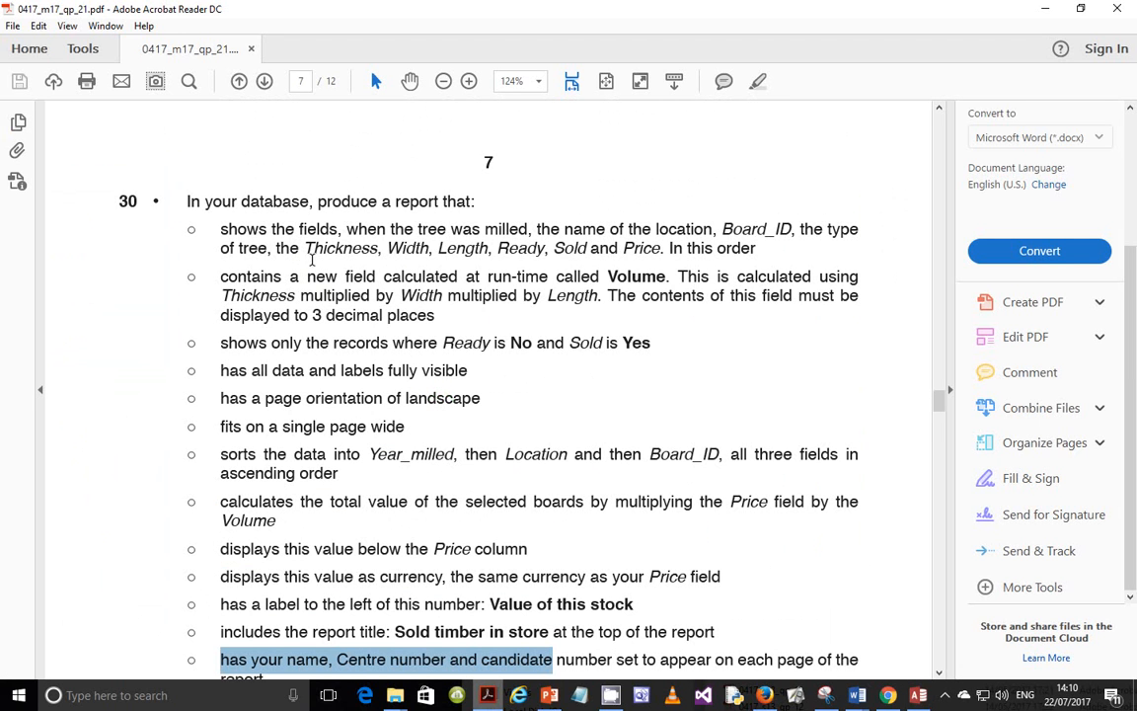
left_click_drag(220, 229, 286, 253)
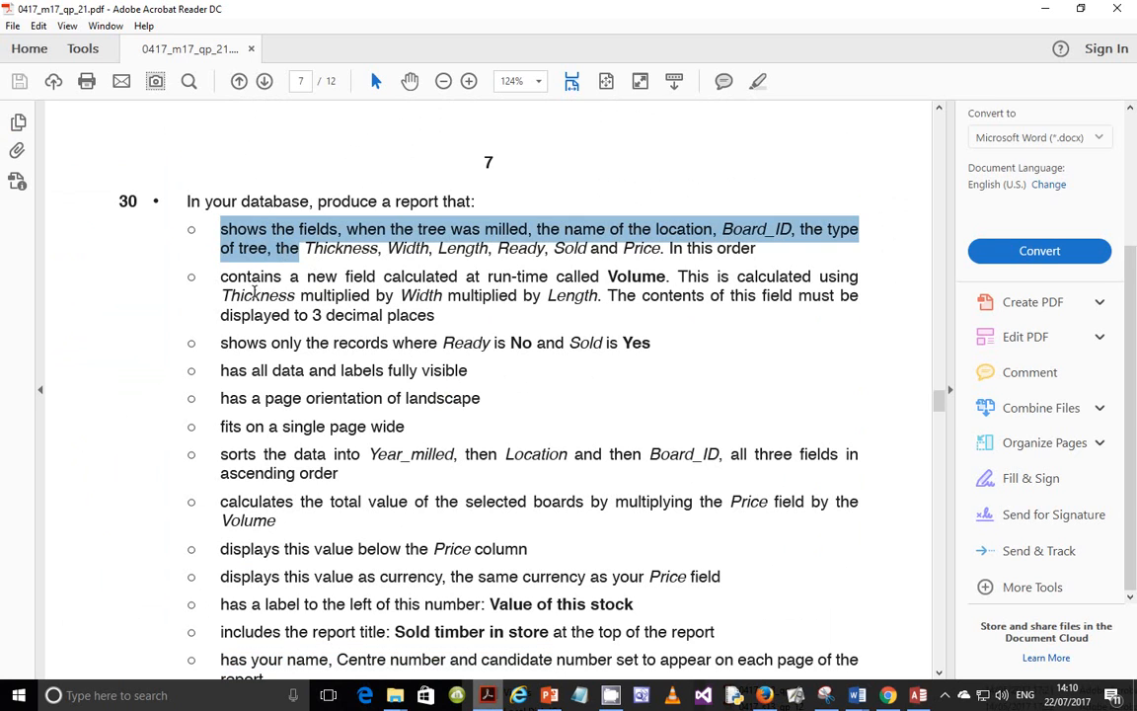
left_click_drag(220, 276, 294, 296)
left_click_drag(221, 342, 301, 345)
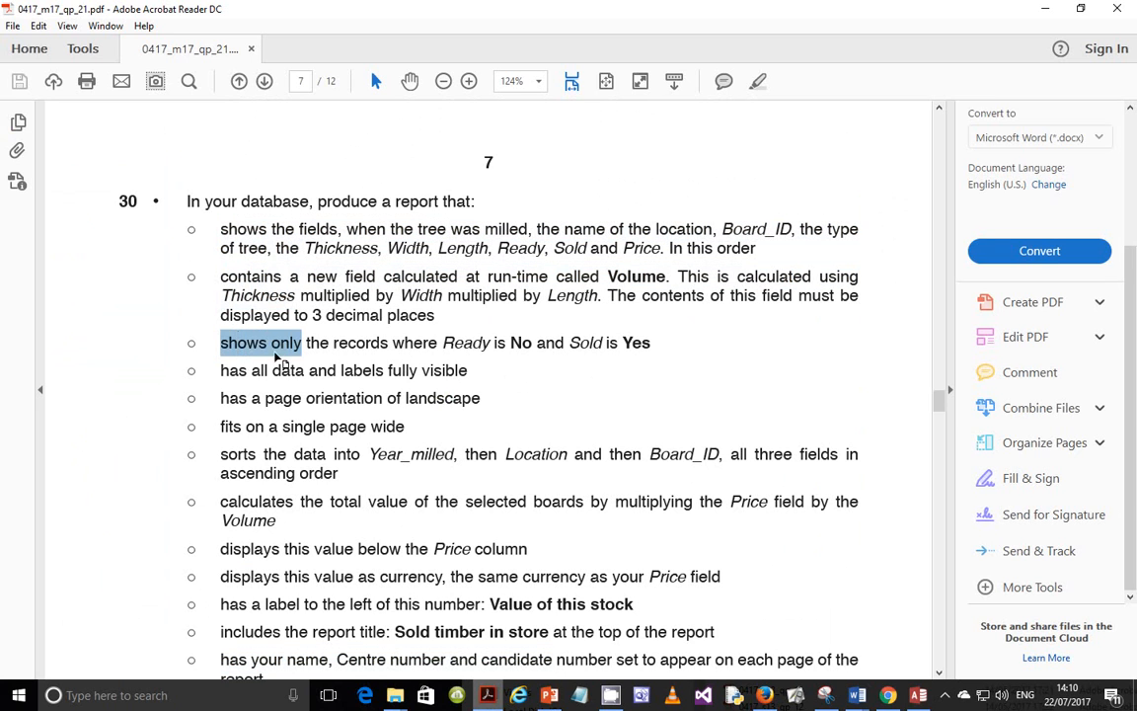
left_click_drag(221, 371, 302, 372)
left_click_drag(221, 398, 322, 404)
left_click_drag(221, 427, 306, 438)
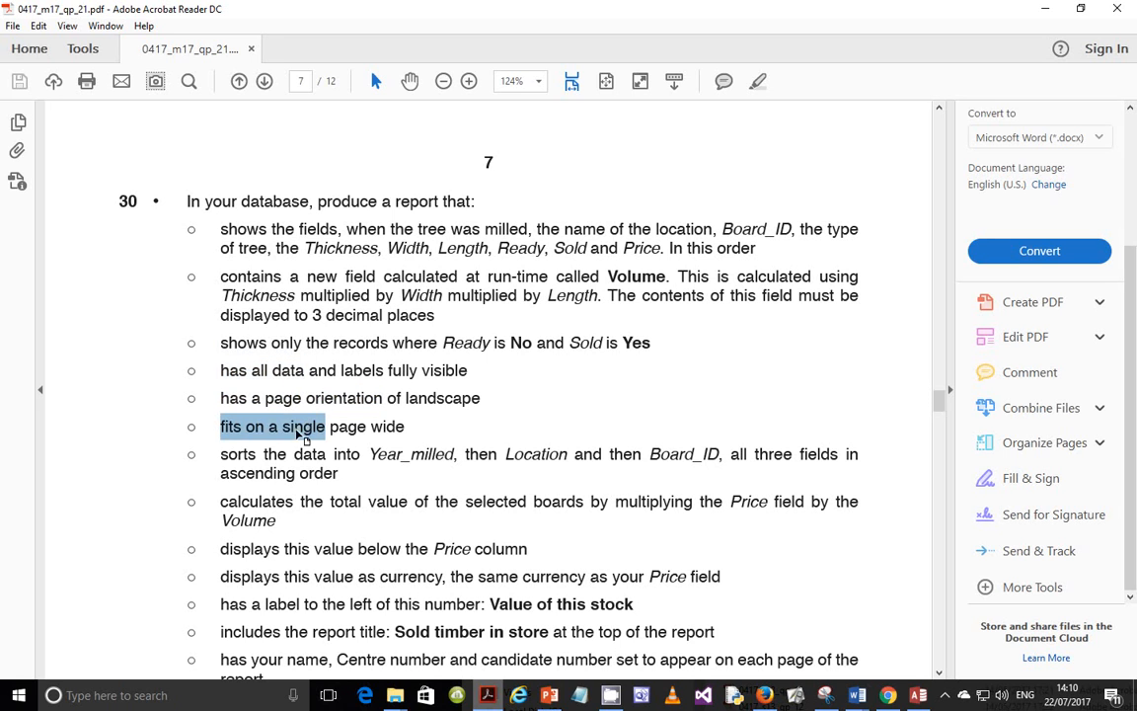
left_click_drag(223, 455, 286, 476)
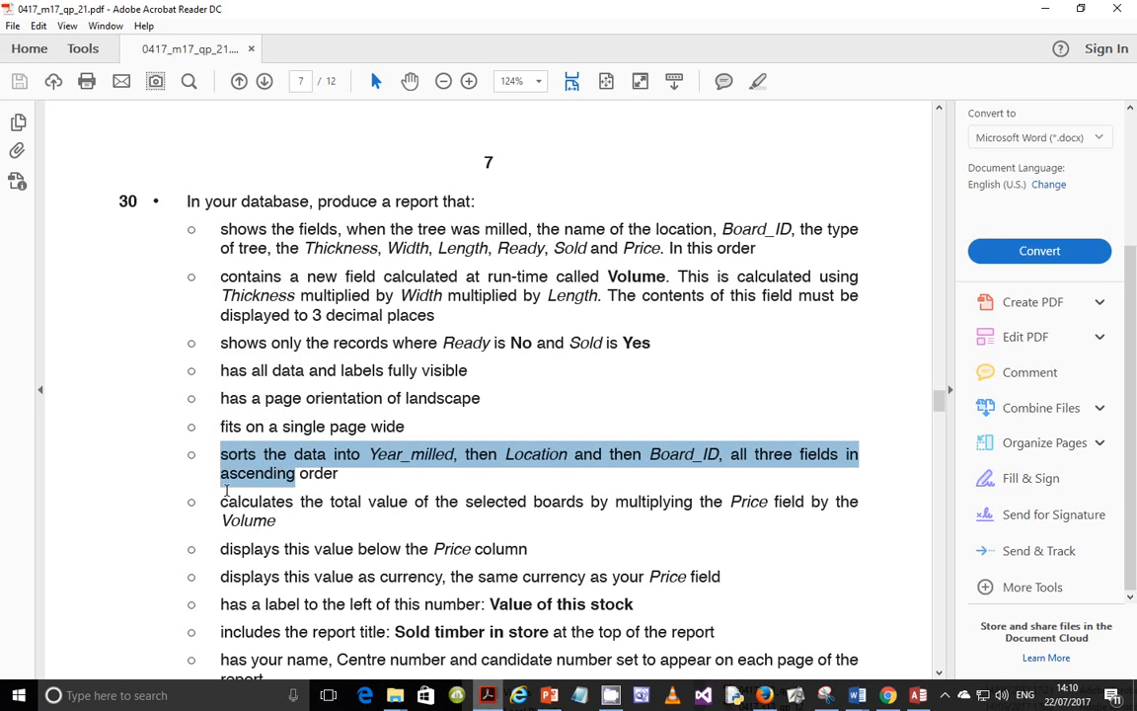
left_click(224, 501)
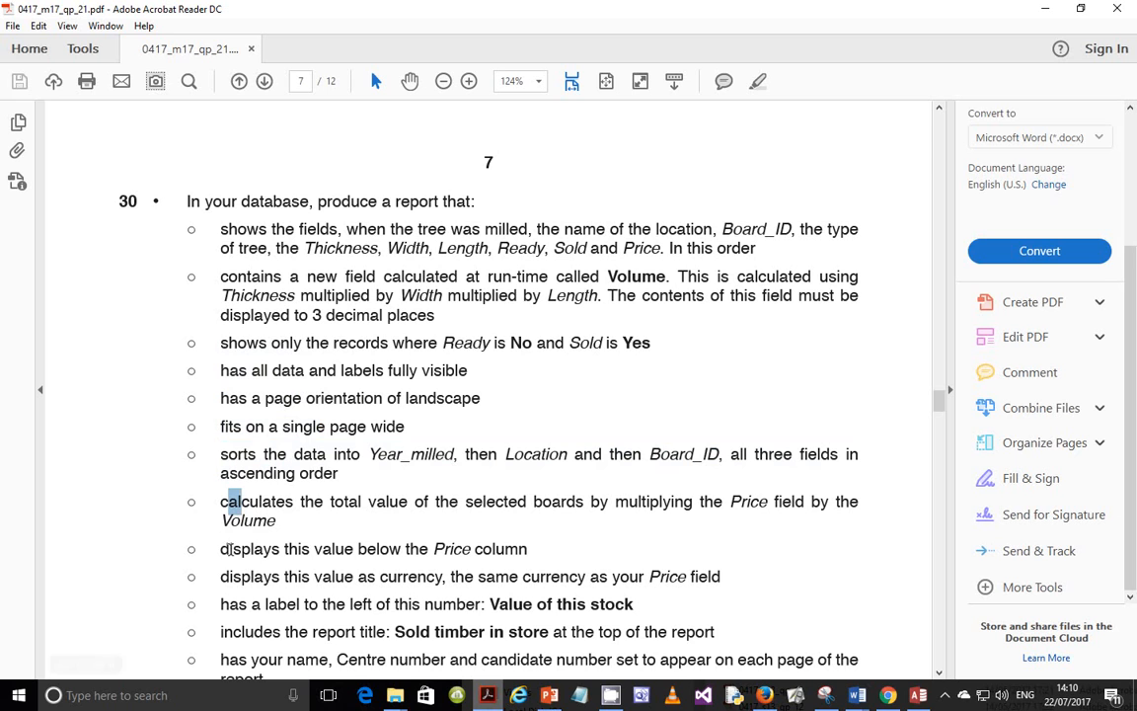
left_click_drag(222, 549, 415, 546)
left_click(228, 579)
left_click_drag(228, 578, 375, 570)
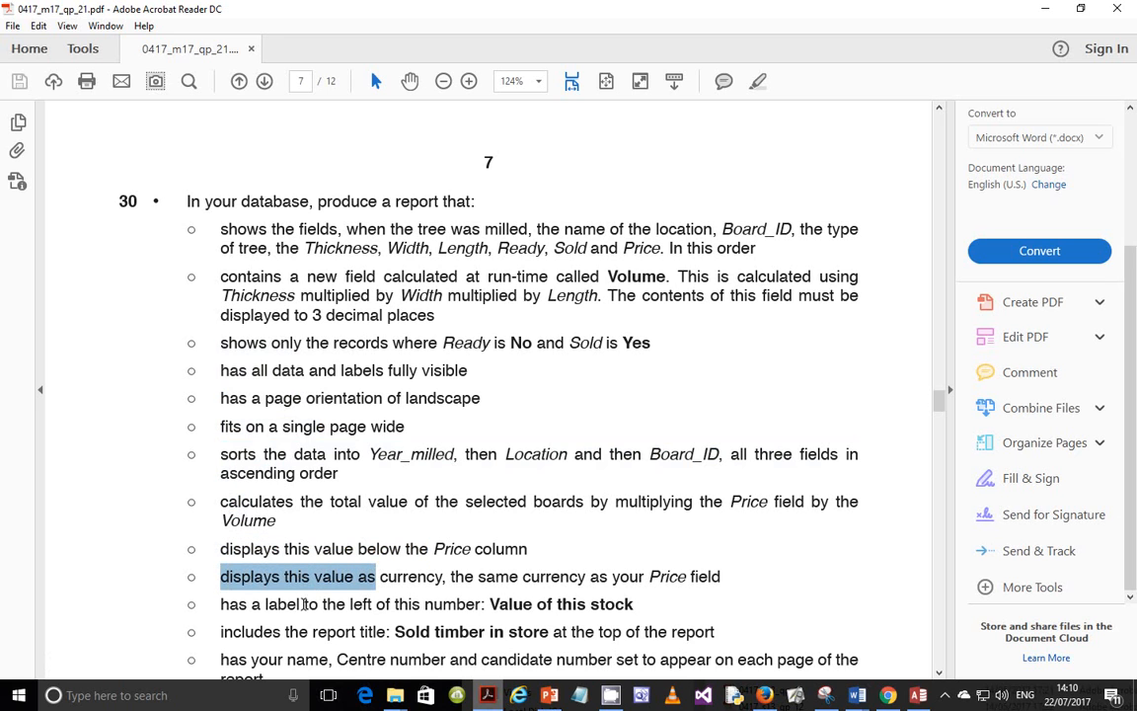
scroll(304, 604, "down", 2)
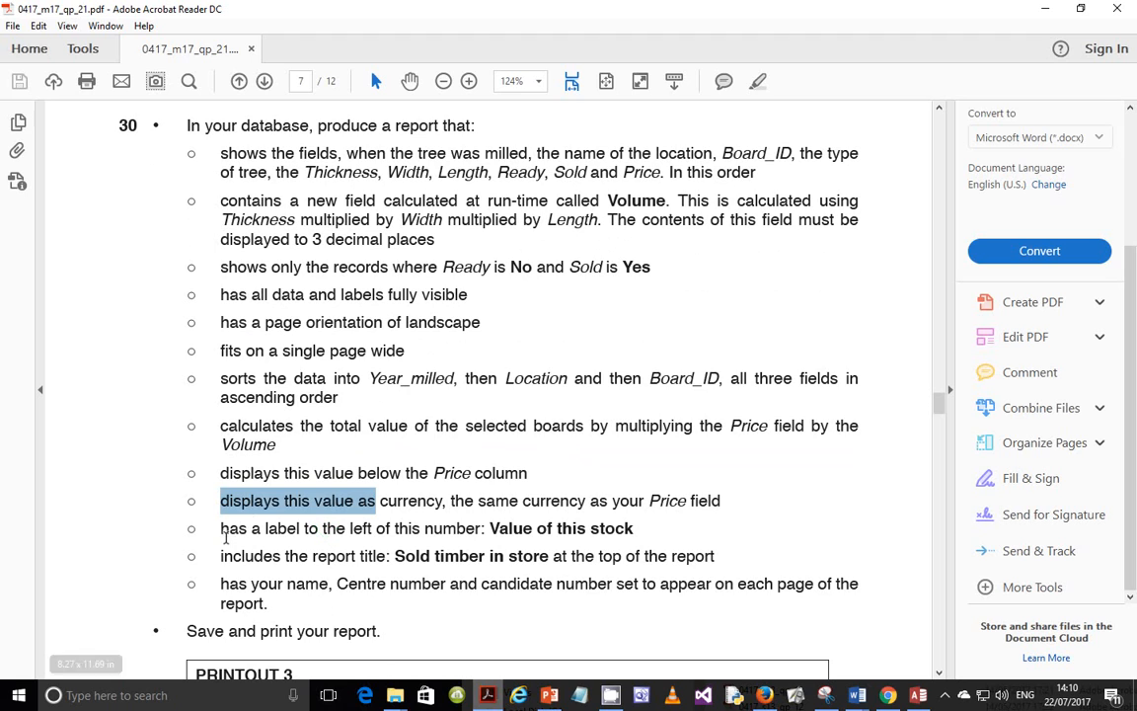
left_click(220, 528)
left_click_drag(220, 528, 368, 529)
left_click_drag(221, 555, 375, 555)
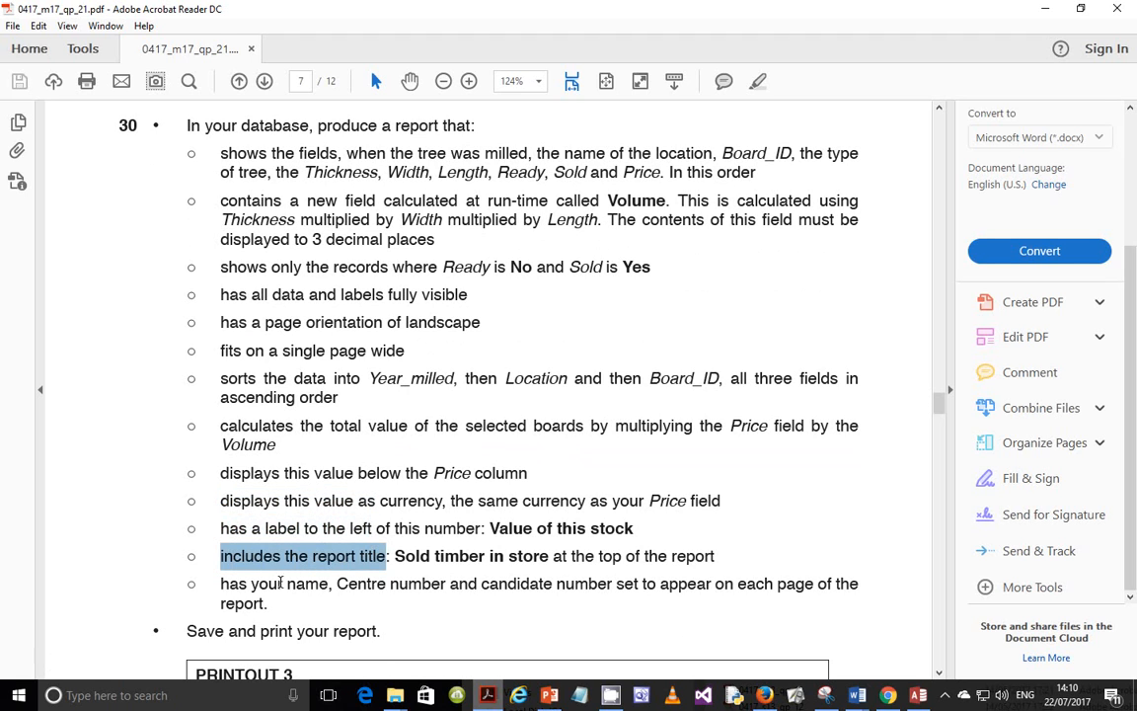
left_click_drag(248, 583, 268, 595)
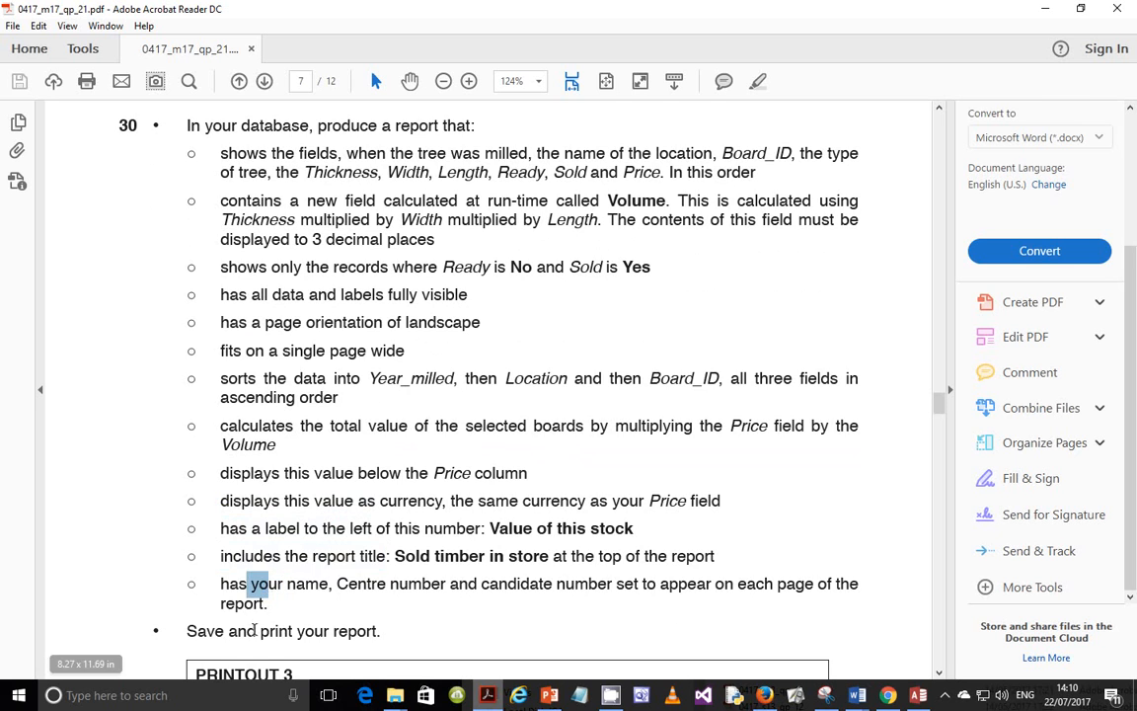
scroll(259, 582, "down", 3)
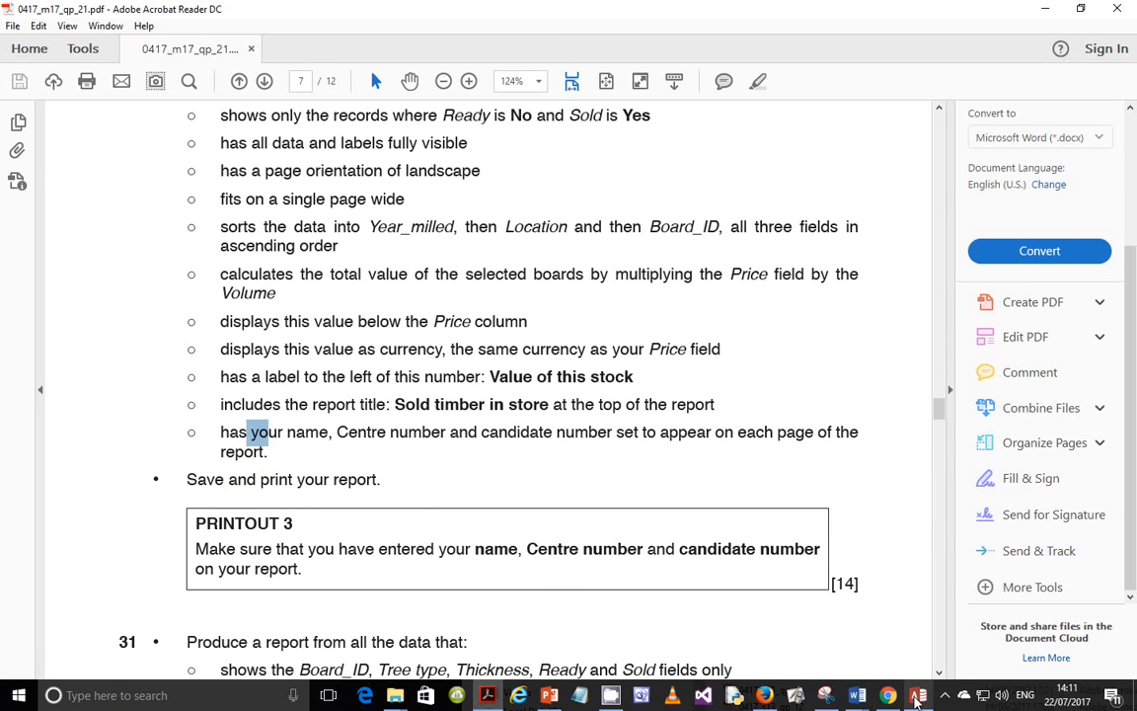
left_click(918, 695)
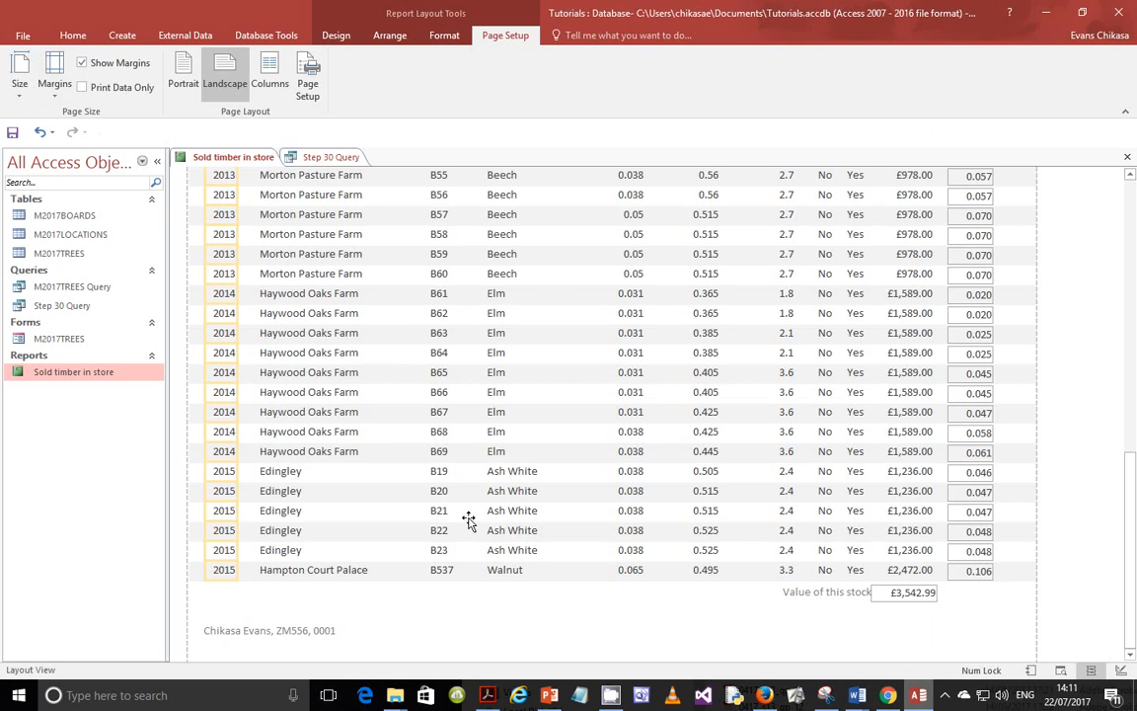
left_click(944, 694)
left_click(928, 601)
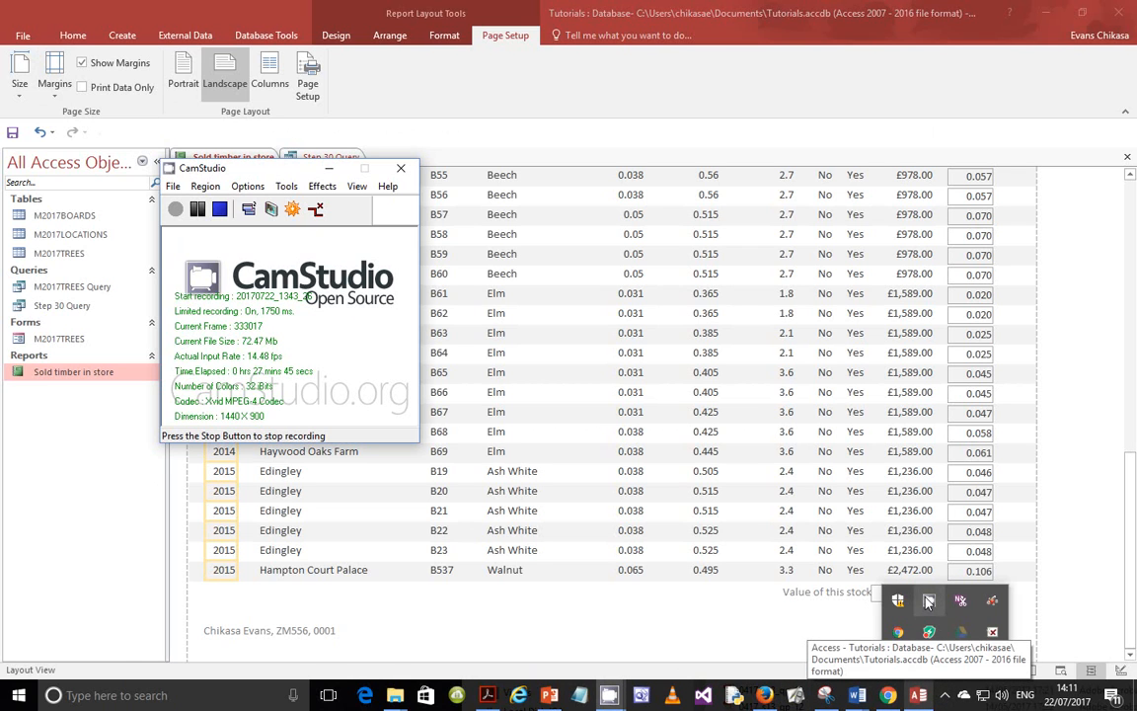